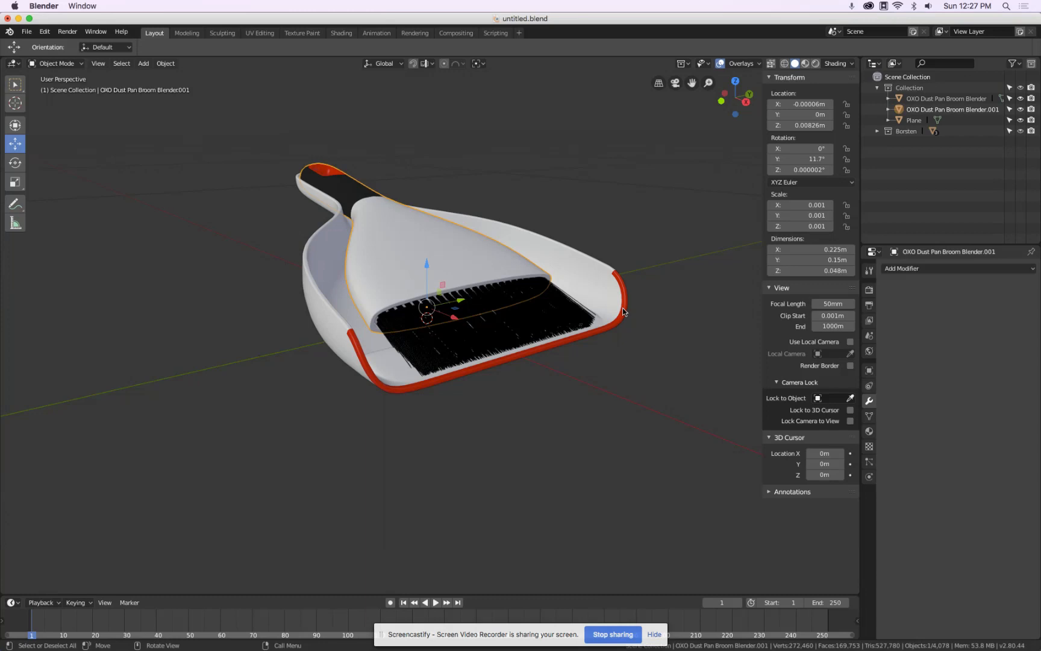
# Switch to Chrome and search Google for oxo dust pan
pyautogui.moveTo(313, 648)
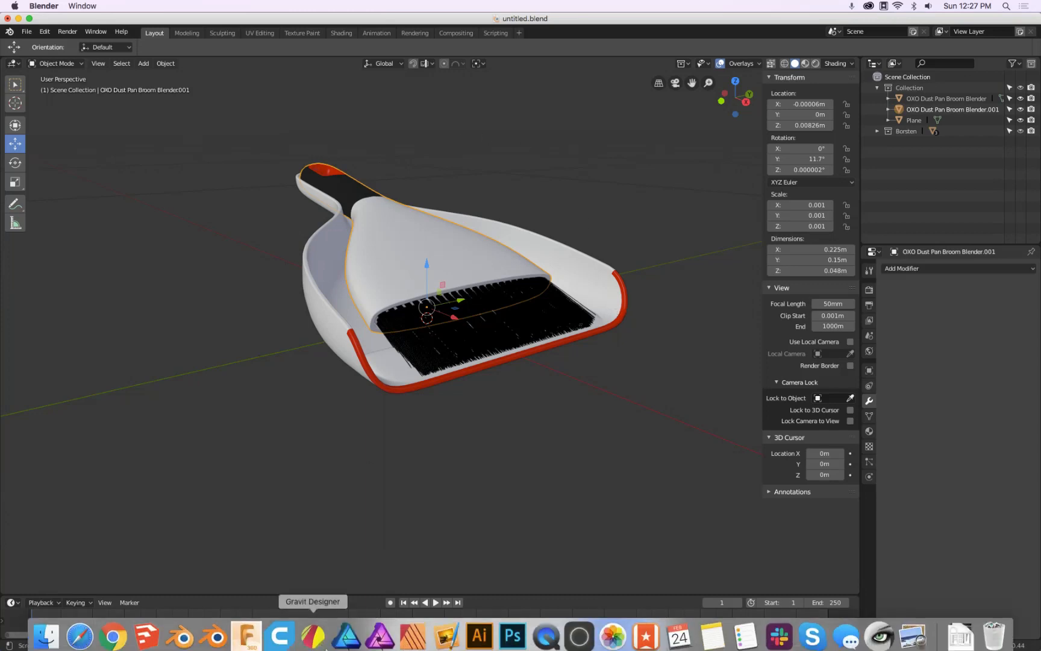
pyautogui.click(113, 630)
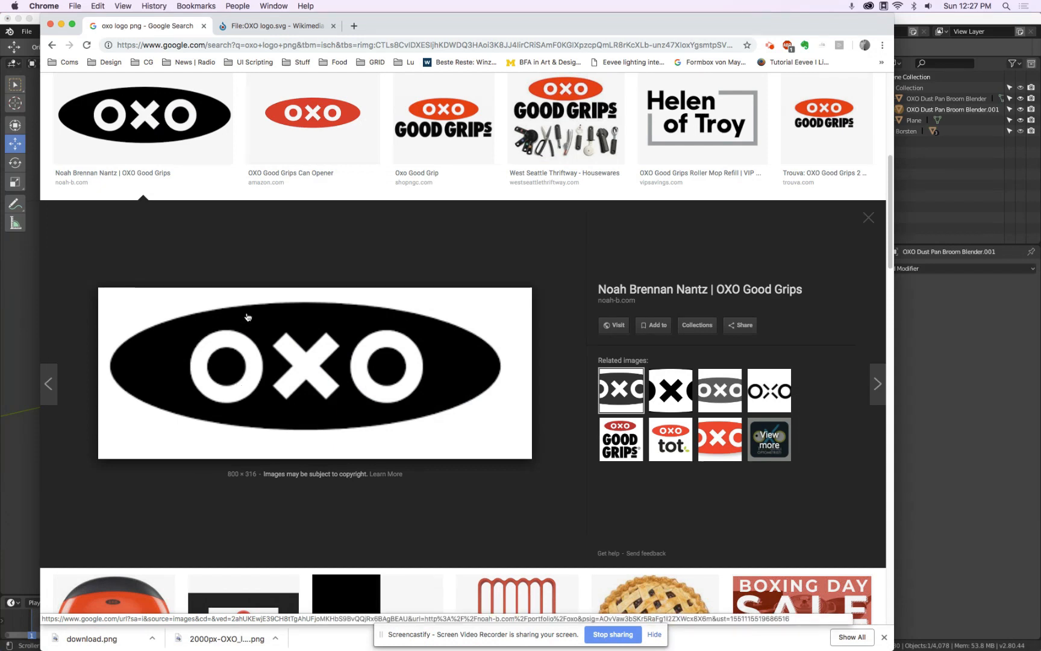
pyautogui.click(279, 27)
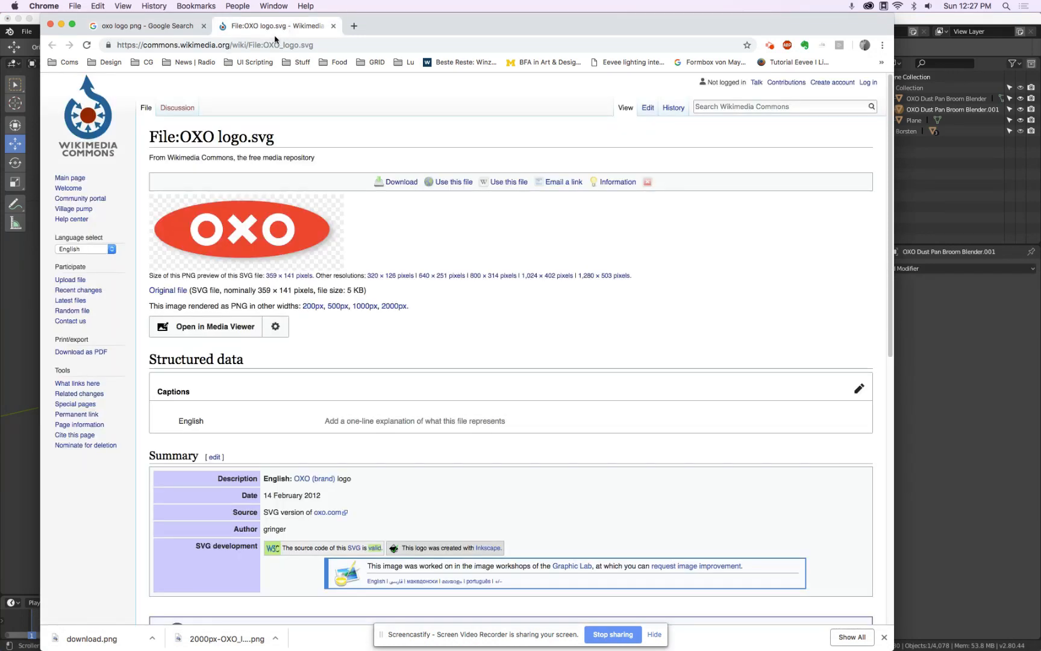
pyautogui.click(281, 42)
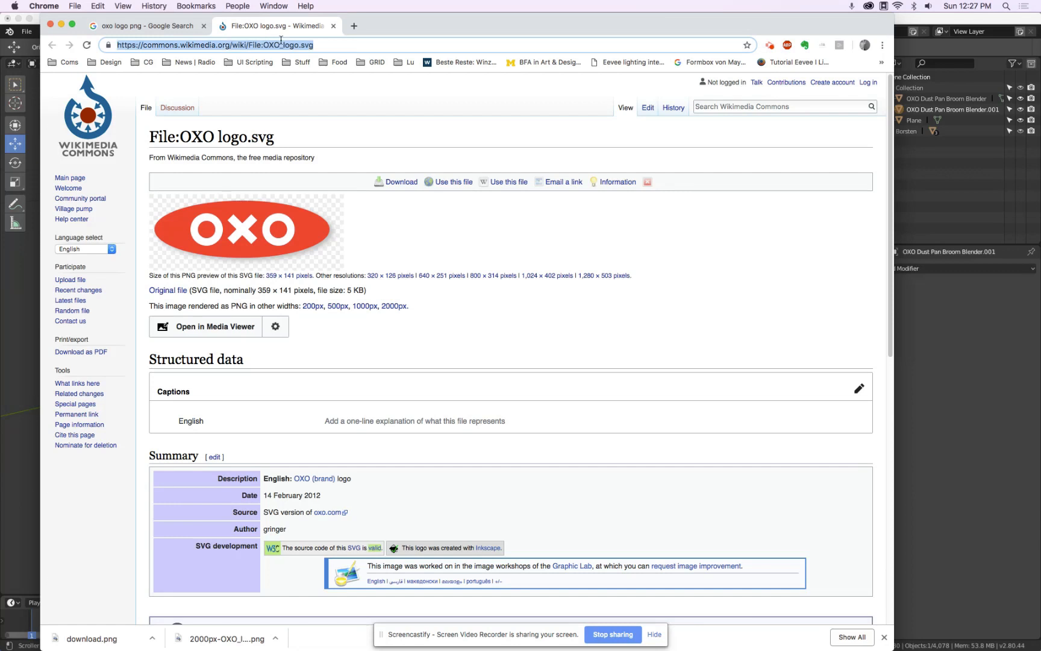
pyautogui.write('oxo ')
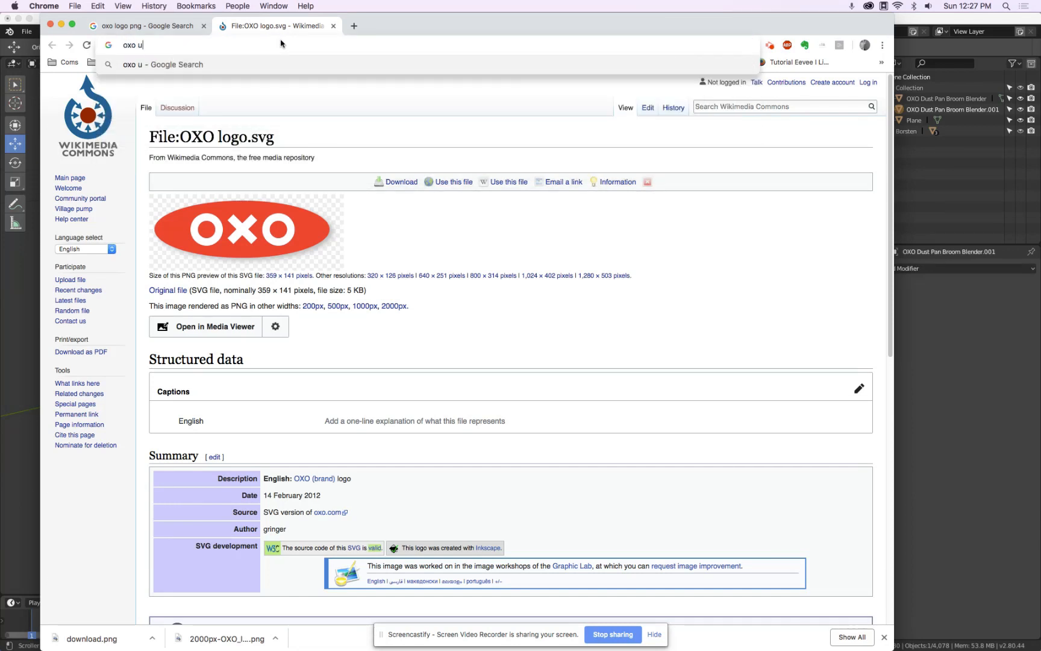
pyautogui.write('dust pan')
pyautogui.press('Return')
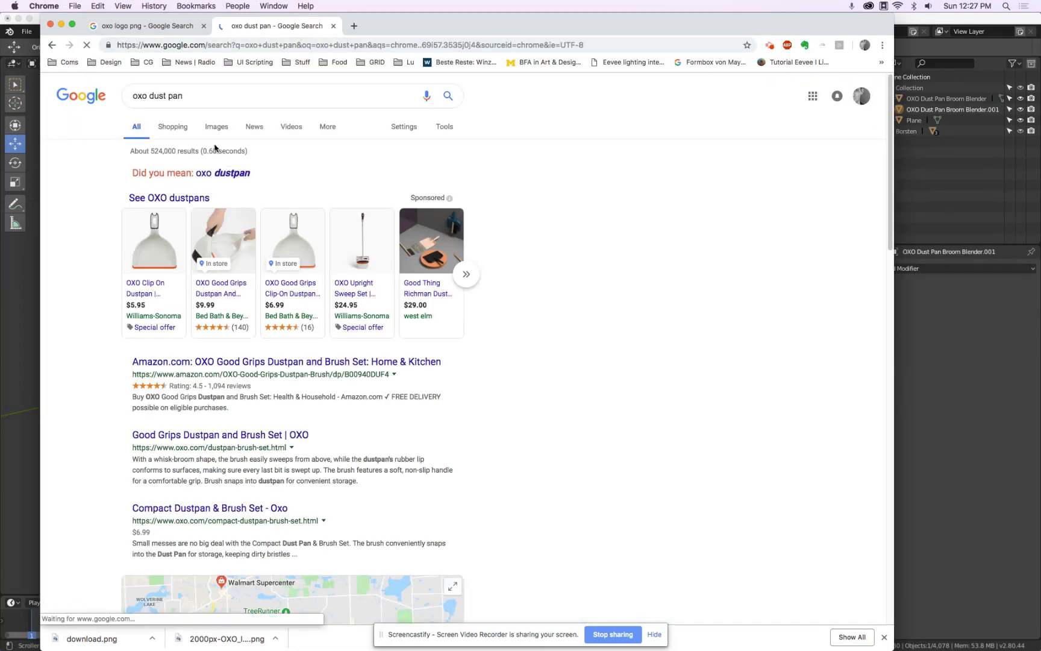
# Browse the Google Images results for OXO dustpan reference photos
pyautogui.click(215, 127)
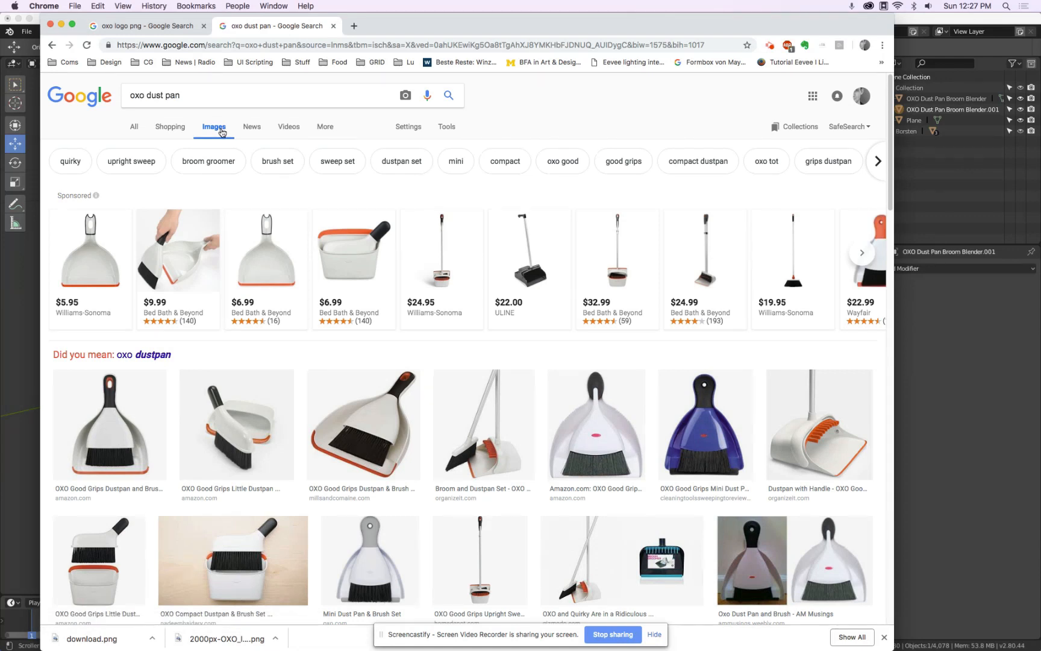
pyautogui.scroll(-5, 221, 133)
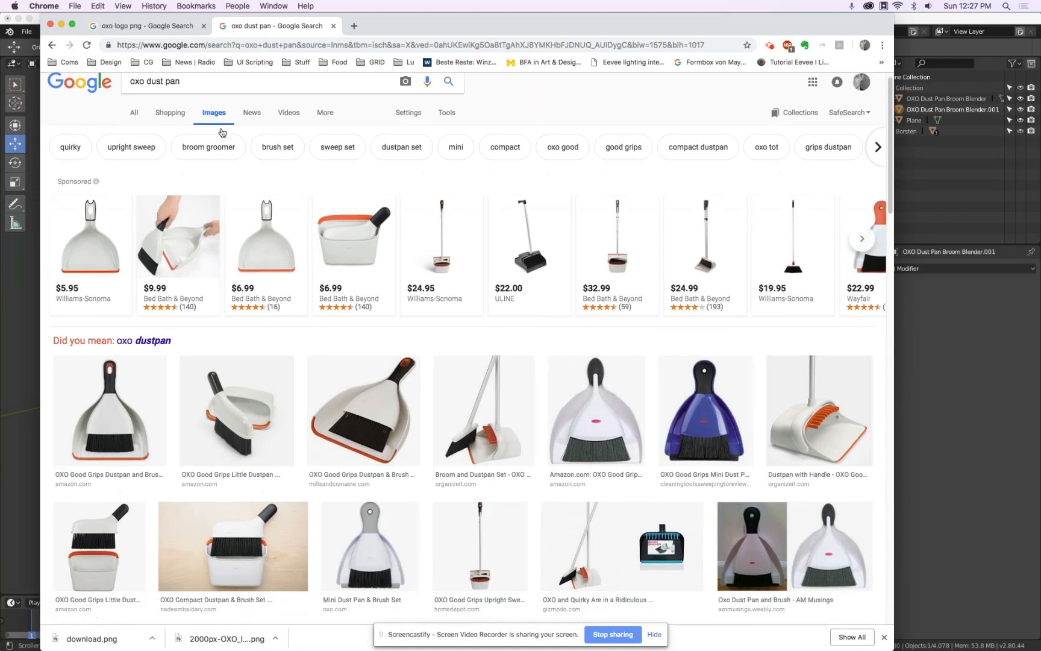
pyautogui.scroll(-5, 221, 133)
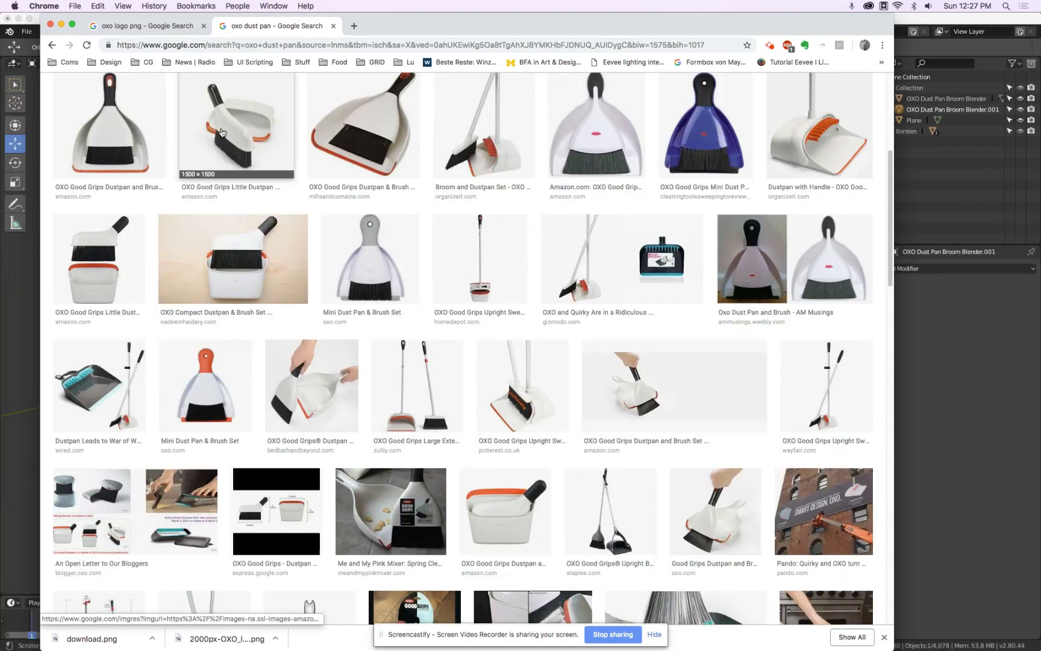
pyautogui.scroll(-3, 221, 132)
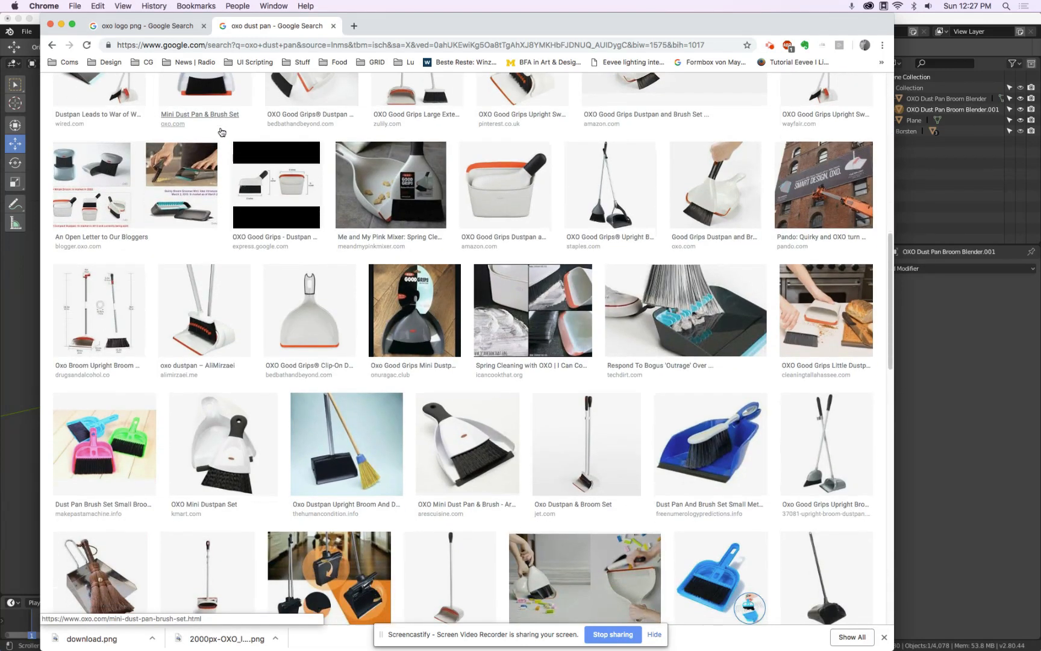
pyautogui.click(706, 179)
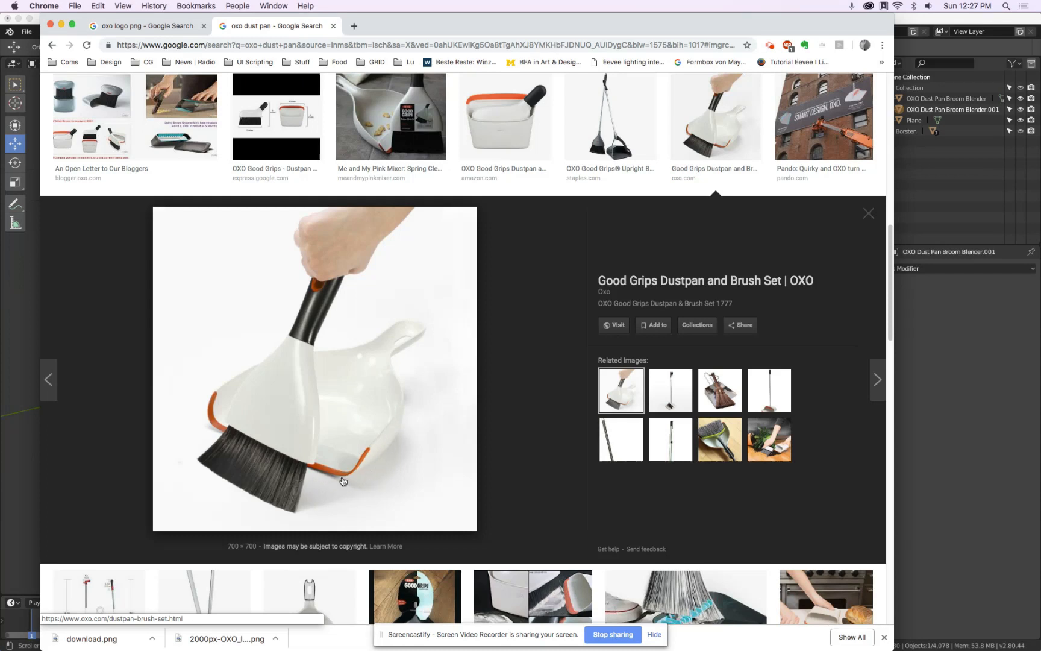
pyautogui.scroll(-3, 415, 418)
pyautogui.scroll(-10, 415, 418)
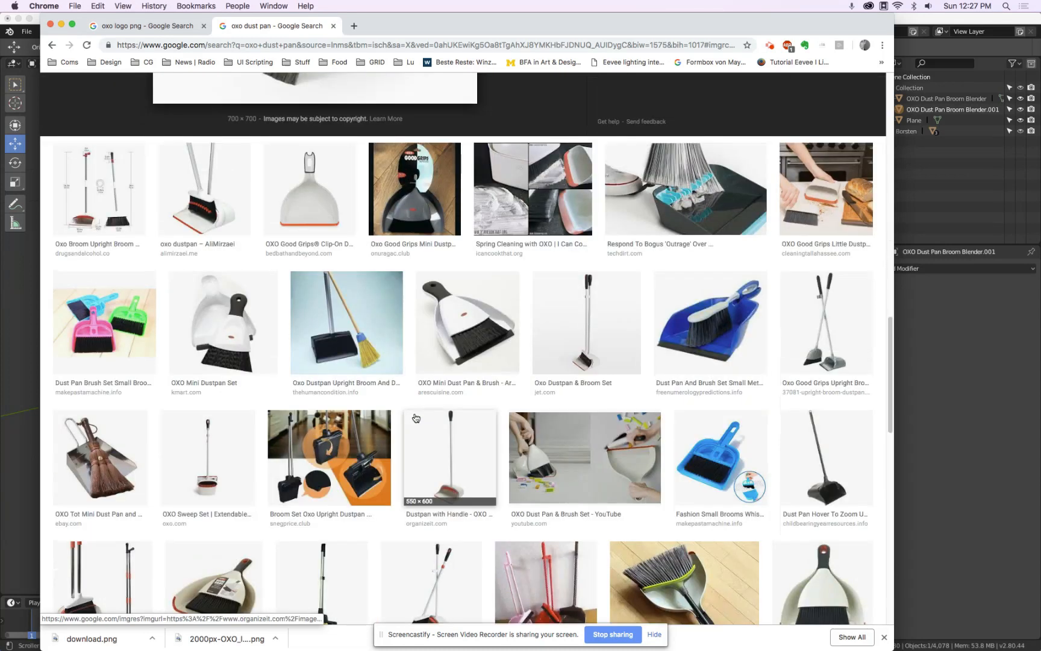
pyautogui.click(431, 361)
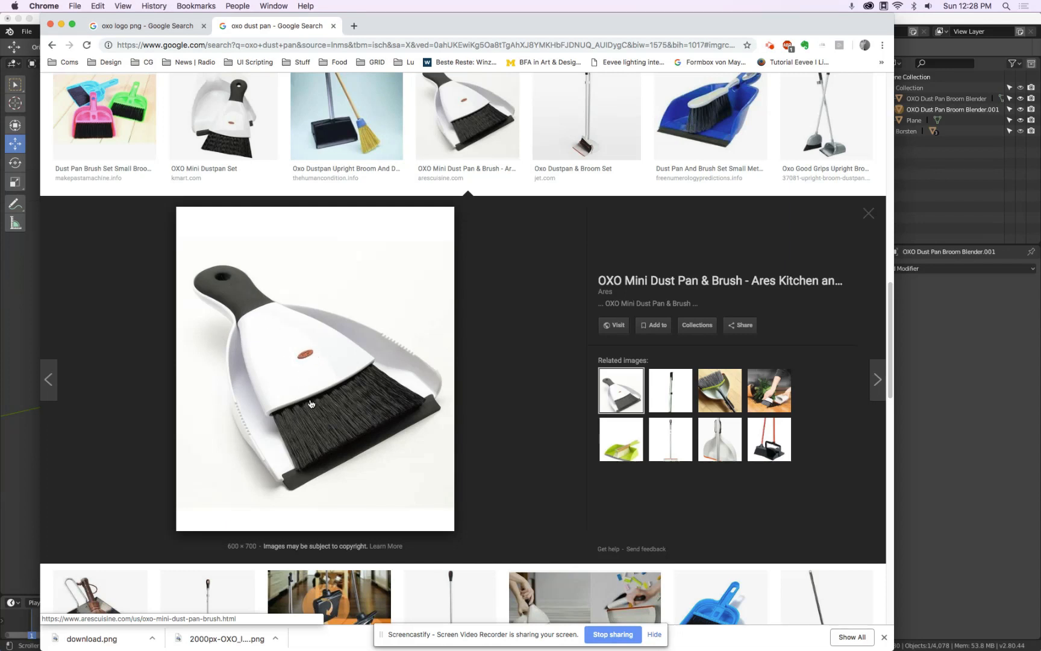
pyautogui.scroll(-8, 311, 403)
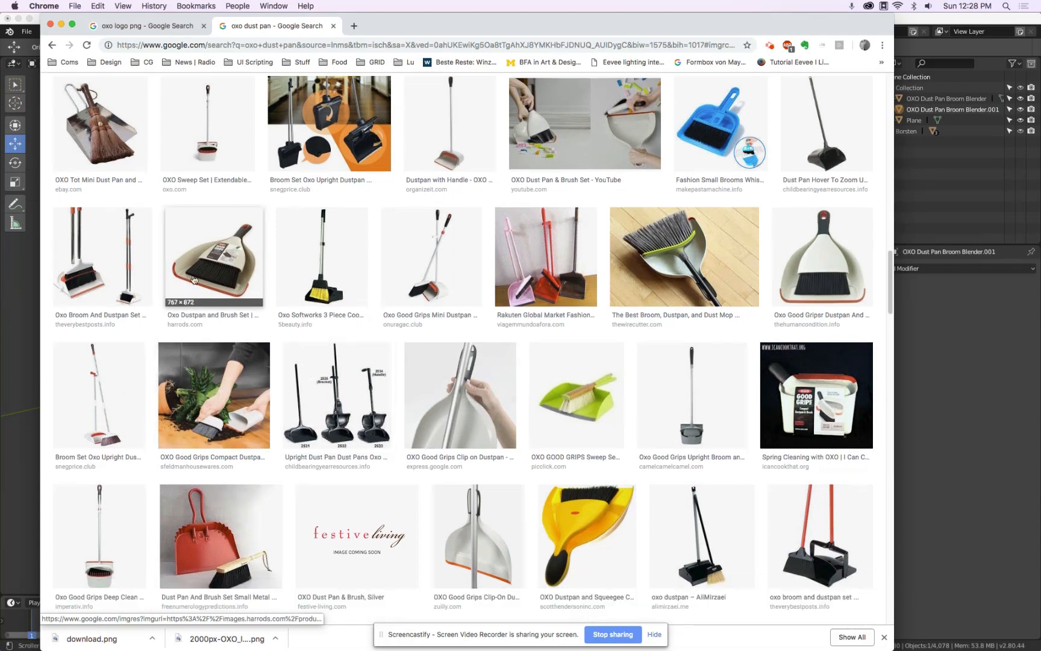
pyautogui.click(224, 283)
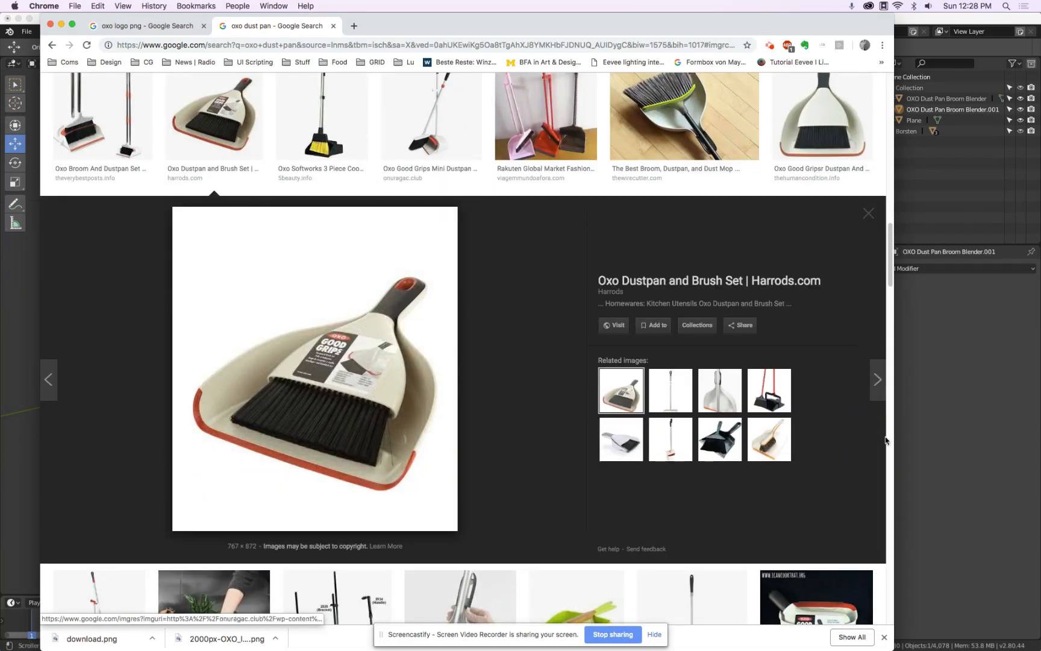
# Return to Blender and add a 2 m mesh plane at the origin as a floor under the dustpan
pyautogui.click(957, 405)
pyautogui.moveTo(395, 631); pyautogui.dragTo(988, 563)
pyautogui.click(515, 387)
pyautogui.hotkey('shift', 'a')
pyautogui.moveTo(516, 386)
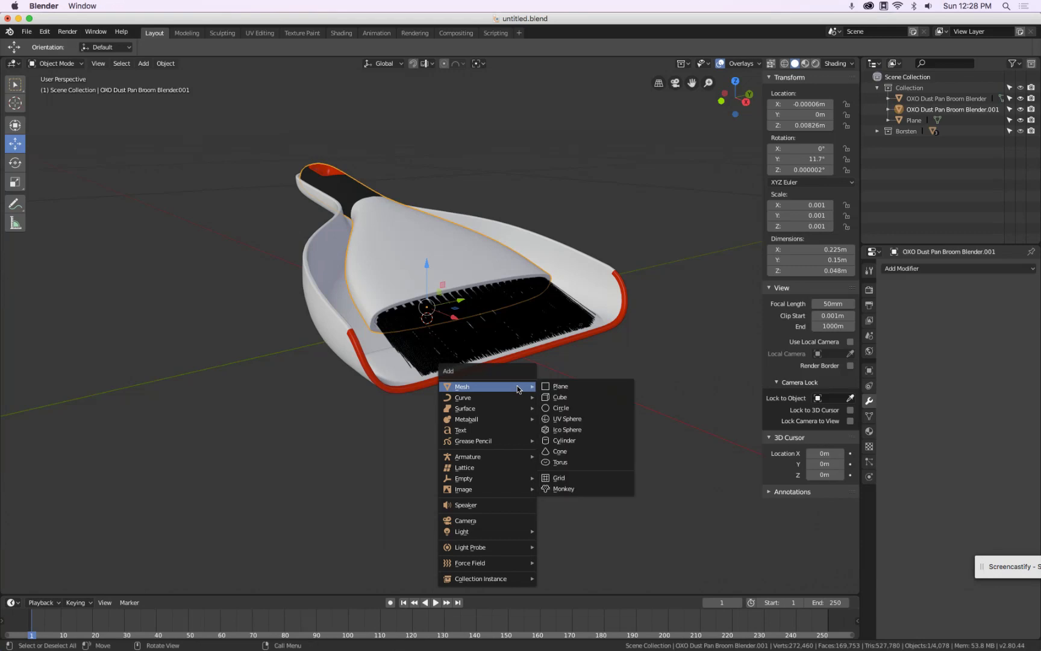
pyautogui.click(576, 389)
pyautogui.scroll(-4, 575, 390)
pyautogui.moveTo(499, 346); pyautogui.dragTo(530, 296, button='middle')
pyautogui.scroll(9, 585, 388)
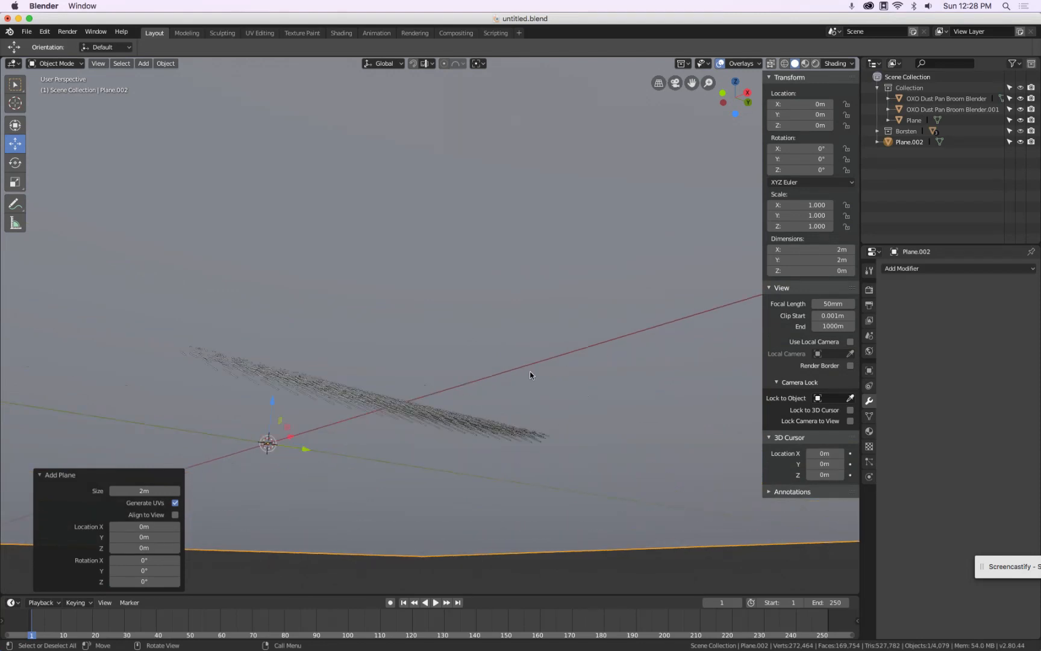
pyautogui.moveTo(530, 371); pyautogui.dragTo(502, 436, button='middle')
pyautogui.scroll(-6, 501, 418)
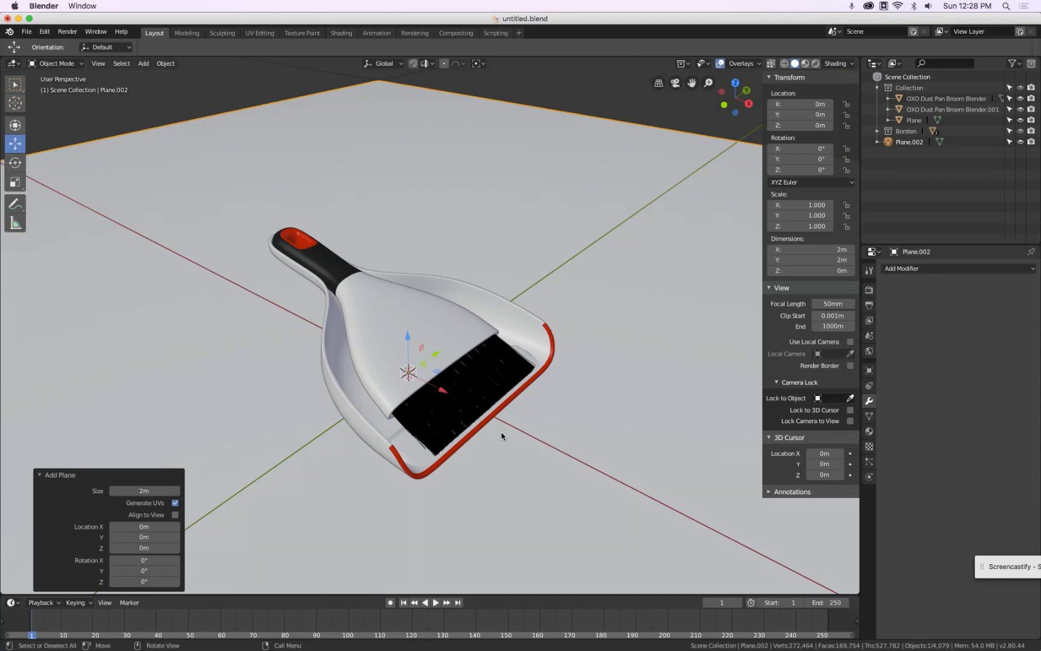
pyautogui.click(40, 475)
# Enlarge the 3D viewport over the timeline, split it into two side-by-side views, and hide the left view's toolbar and sidebar
pyautogui.moveTo(284, 595); pyautogui.dragTo(329, 430)
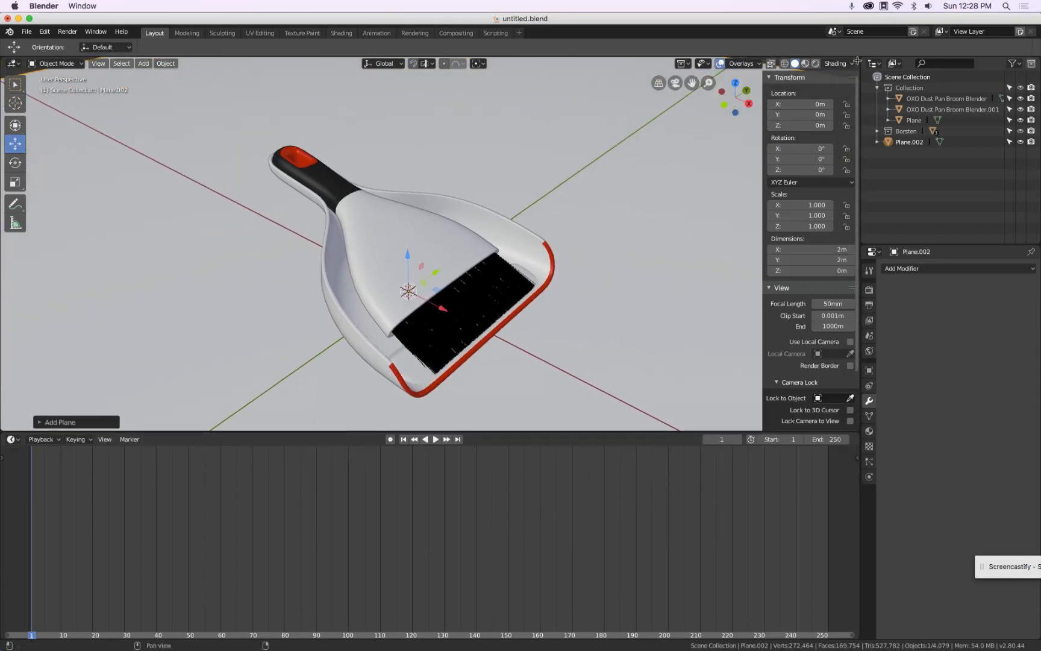
pyautogui.moveTo(857, 57); pyautogui.dragTo(481, 136)
pyautogui.press('t')
pyautogui.press('n')
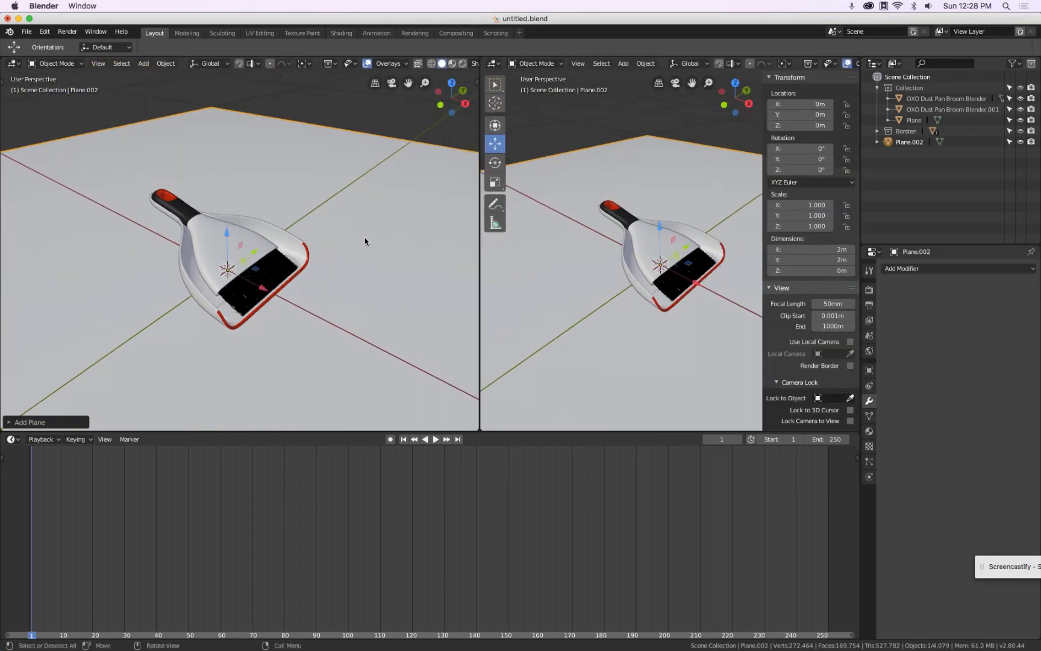
# Add a camera to the scene
pyautogui.hotkey('shift', 'a')
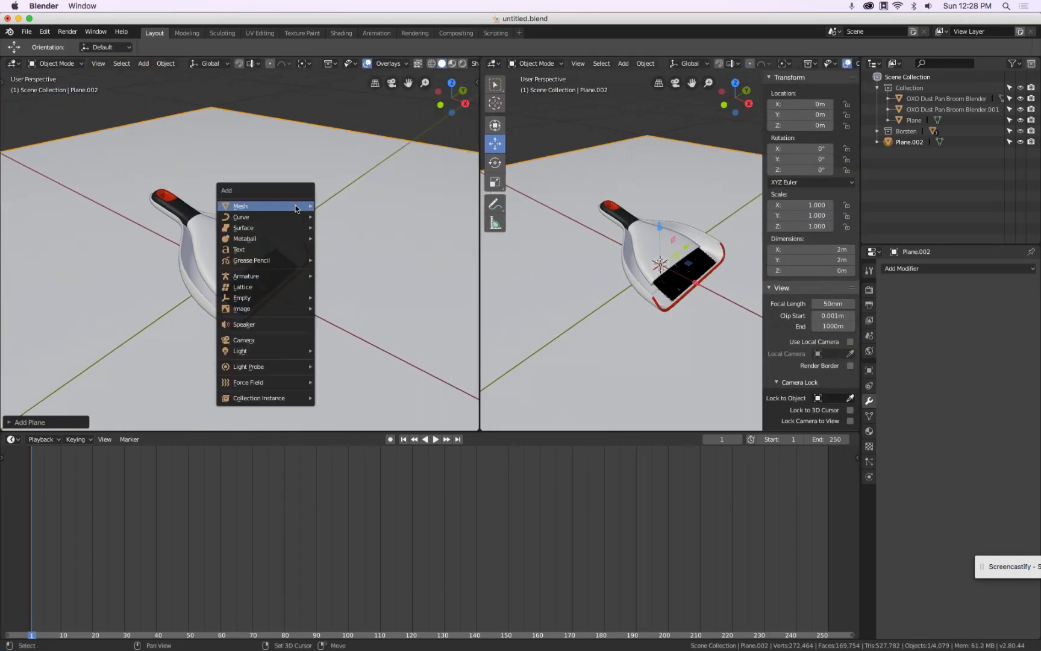
pyautogui.click(289, 340)
pyautogui.scroll(-5, 698, 275)
pyautogui.moveTo(707, 271); pyautogui.dragTo(656, 265, button='middle')
pyautogui.scroll(-8, 608, 248)
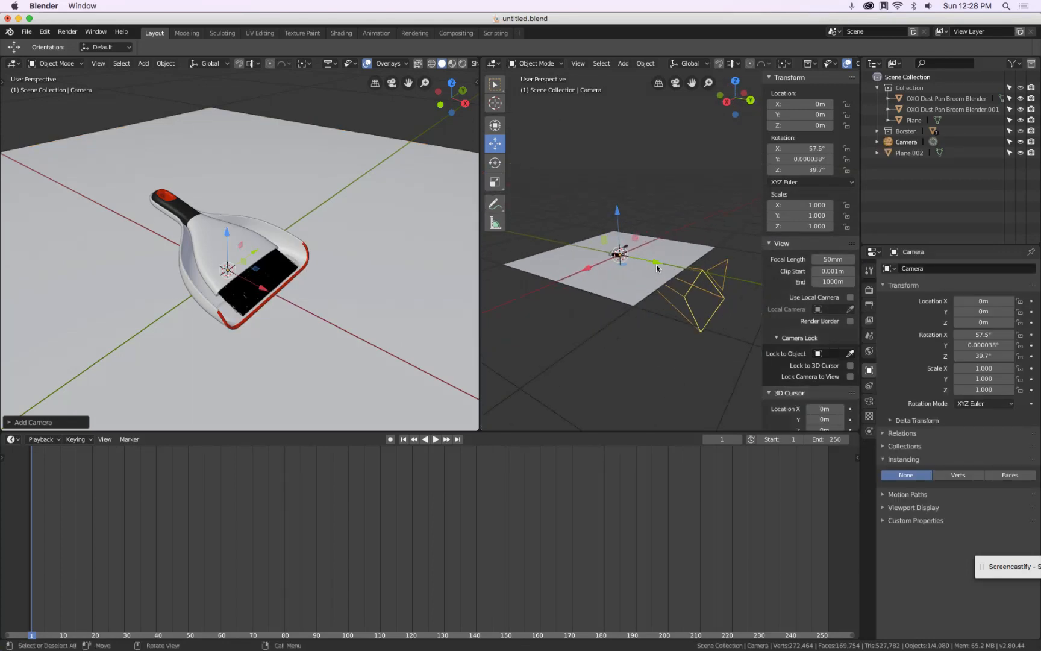
# Switch the transform orientation to Local, move the camera up and away, and look through it in the left viewport
pyautogui.click(699, 63)
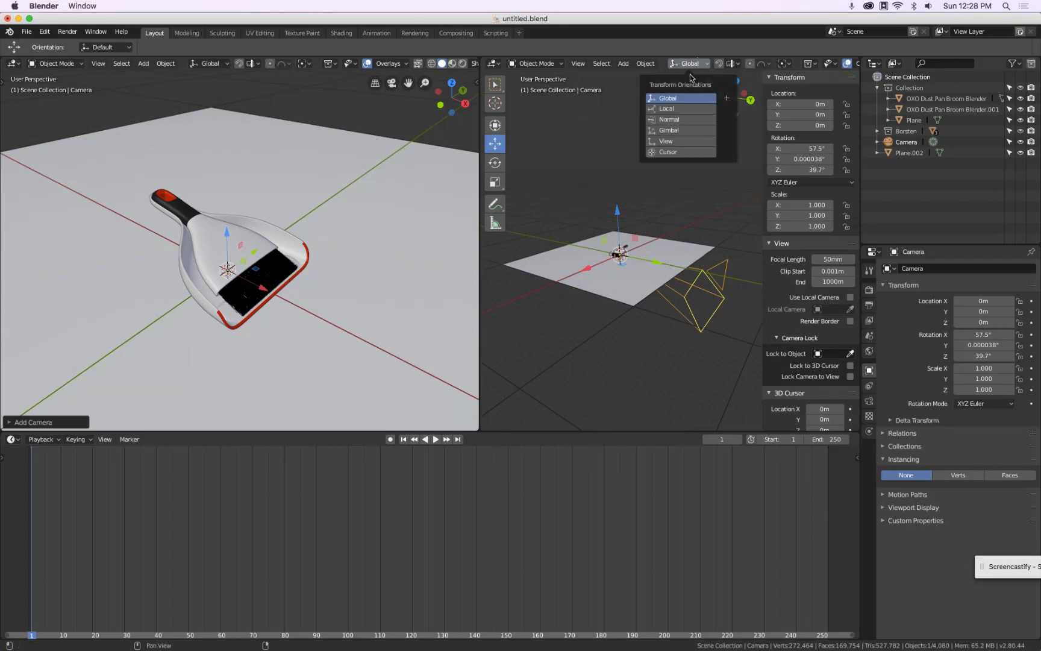
pyautogui.click(682, 111)
pyautogui.moveTo(580, 234); pyautogui.dragTo(399, 174)
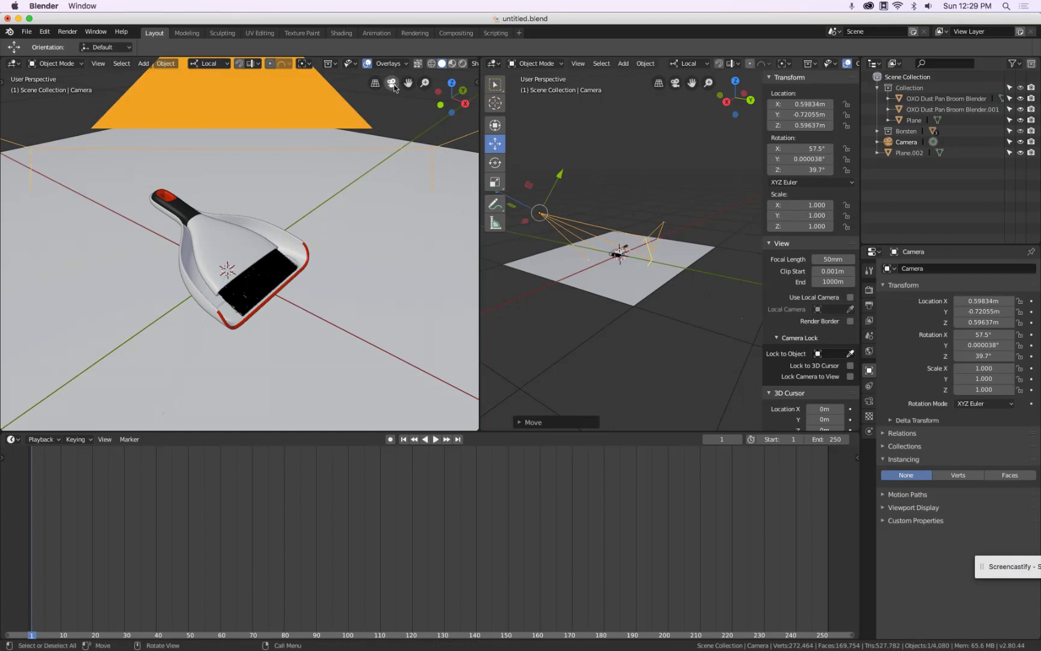
pyautogui.click(391, 83)
pyautogui.scroll(3, 284, 214)
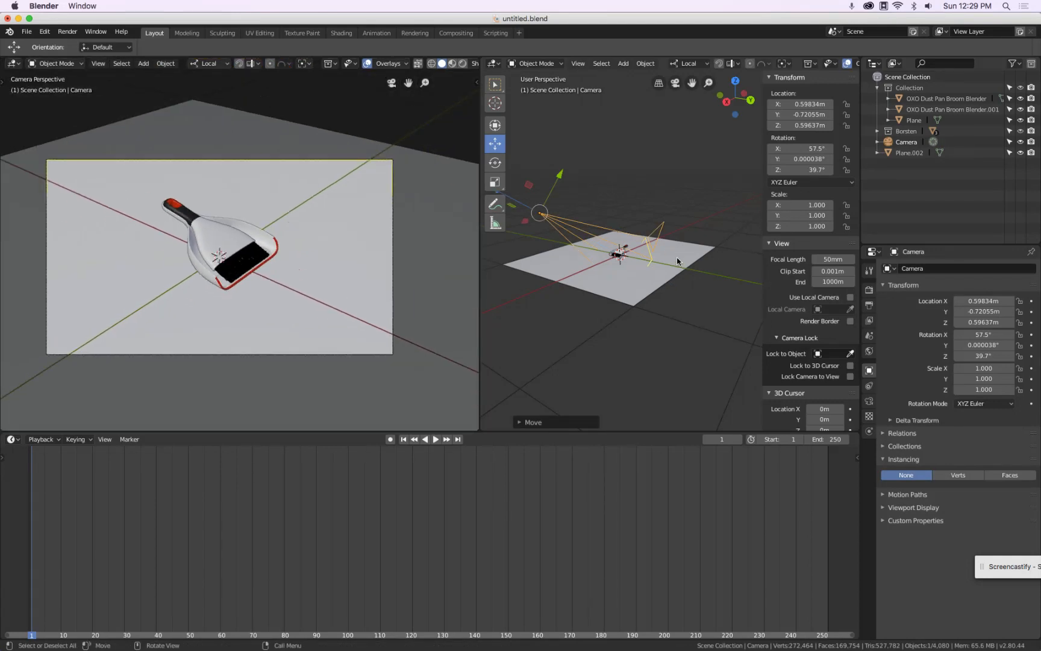
# Scale the camera down to about 0.148 and move it closer to the dustpan
pyautogui.press('s')
pyautogui.click(582, 199)
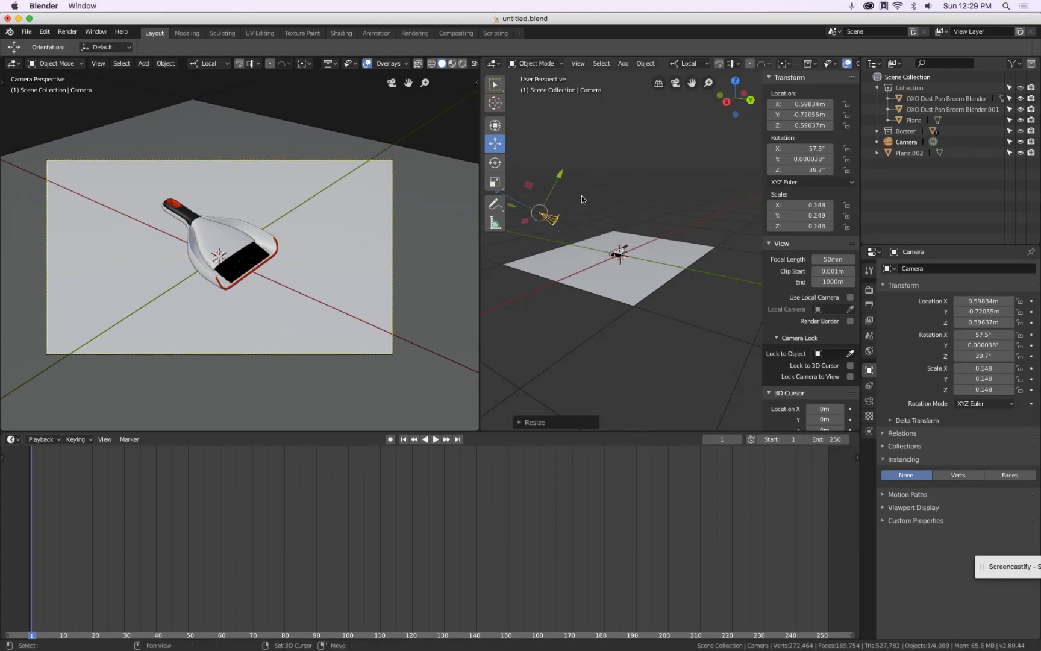
pyautogui.keyDown('shift'); pyautogui.moveTo(583, 200); pyautogui.dragTo(628, 205, button='middle'); pyautogui.keyUp('shift')
pyautogui.moveTo(546, 197); pyautogui.dragTo(564, 205)
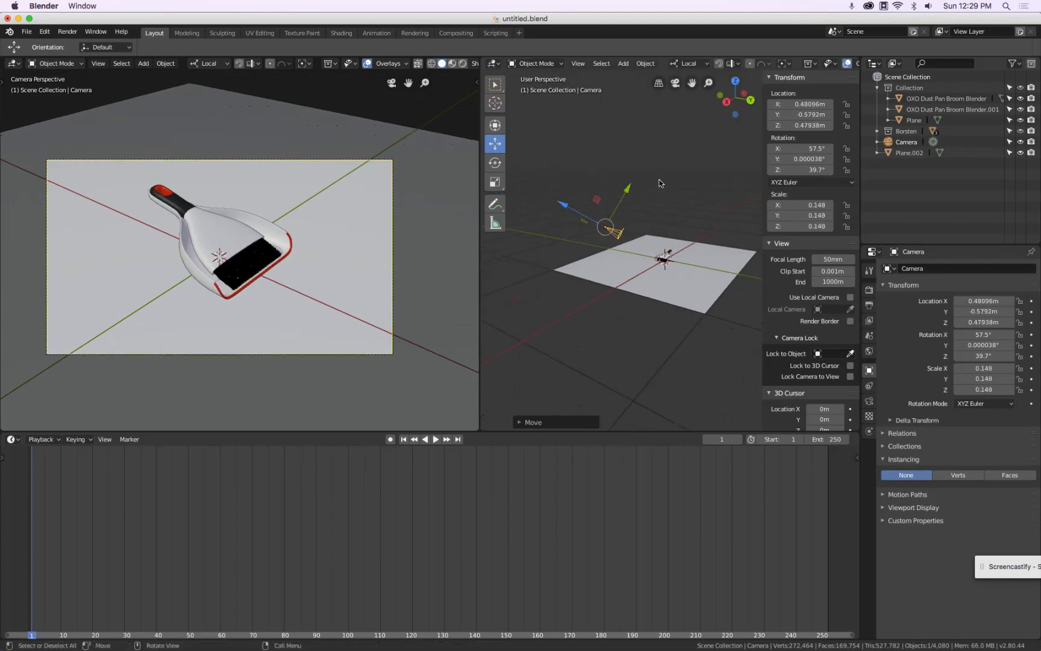
# Open the camera's lens properties
pyautogui.click(869, 401)
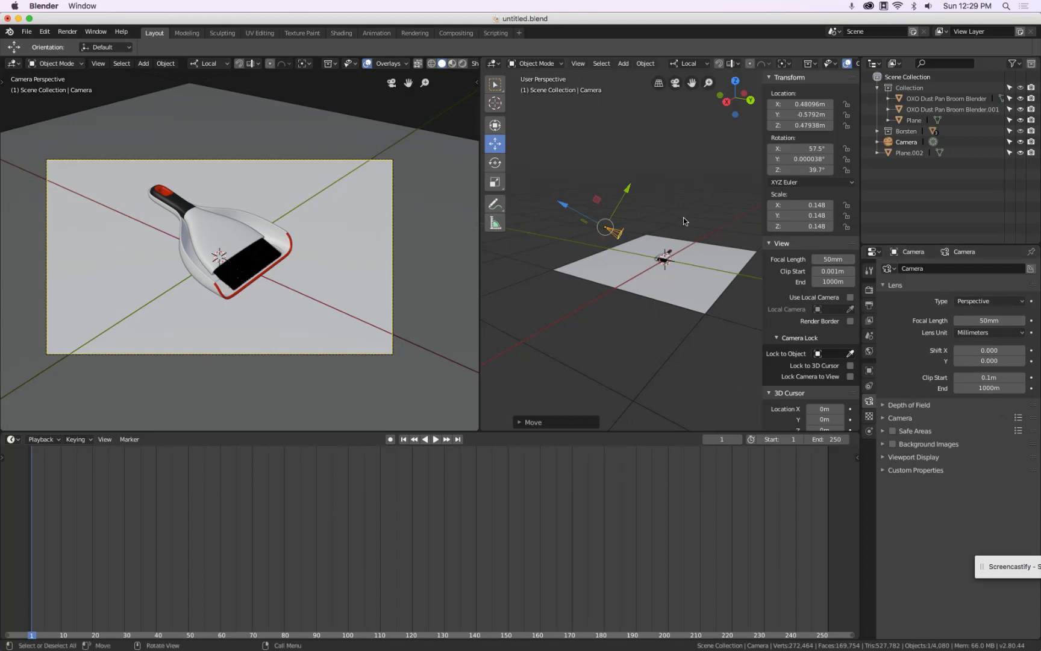
pyautogui.scroll(3, 682, 218)
pyautogui.scroll(-1, 683, 217)
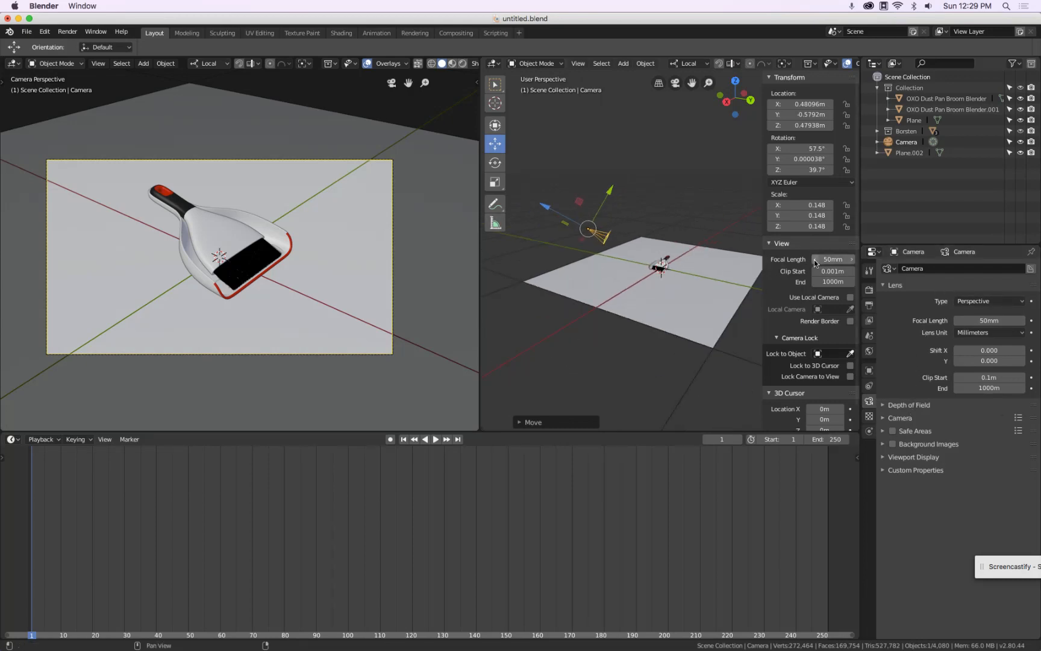
# Set the output resolution to 1500 x 1000 px
pyautogui.click(869, 291)
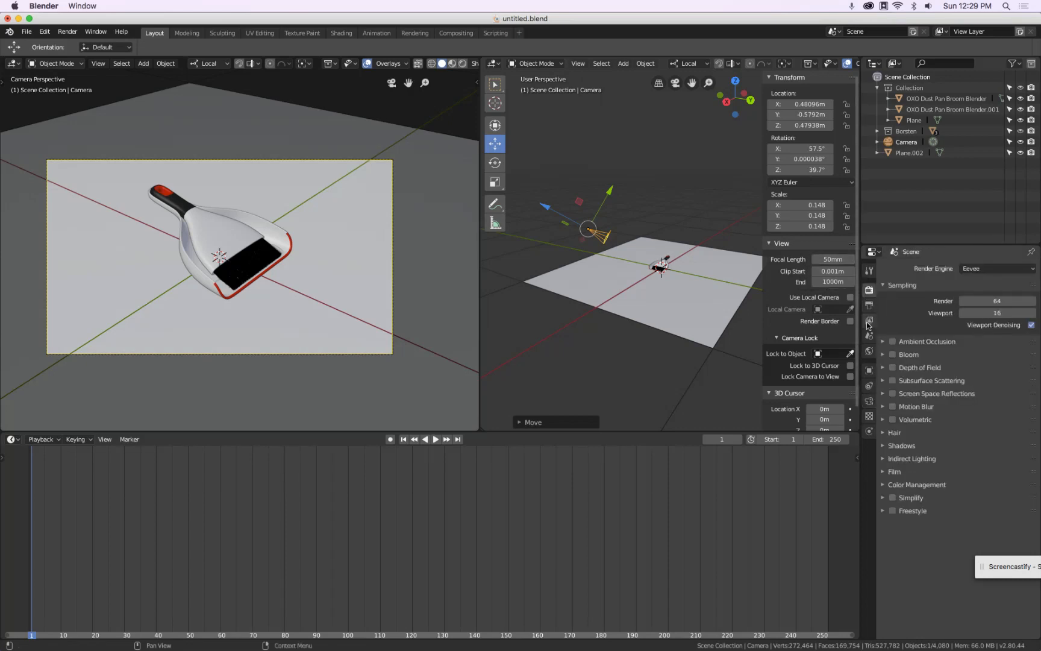
pyautogui.click(869, 306)
pyautogui.click(997, 281)
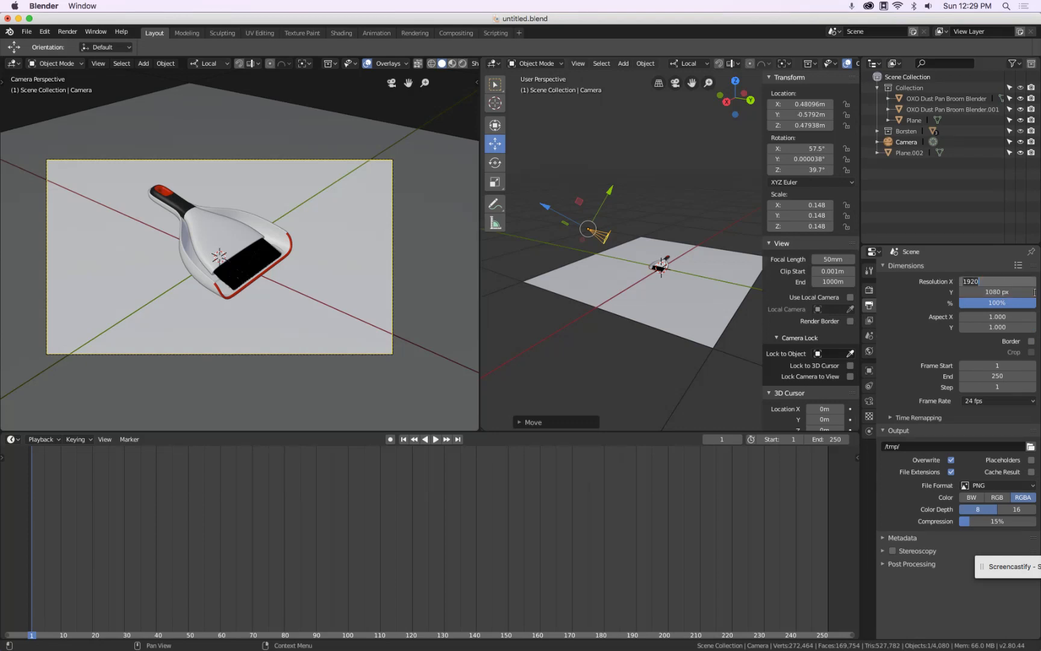
pyautogui.write('1500')
pyautogui.press('Tab')
pyautogui.write('1')
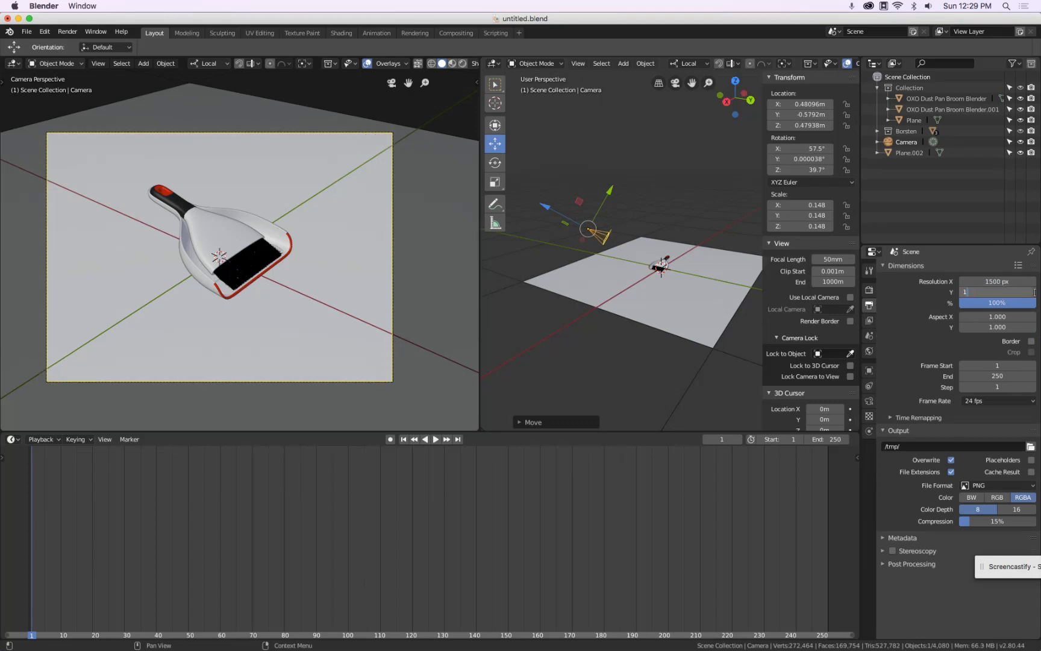
pyautogui.press('Return')
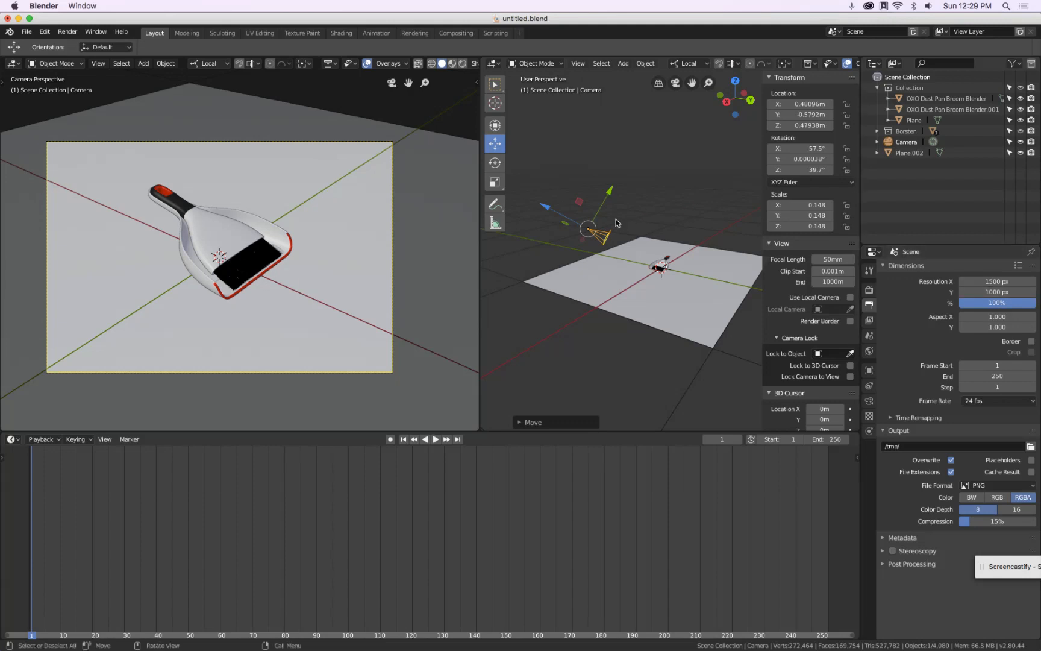
# Add an empty at the origin
pyautogui.hotkey('shift', 'a')
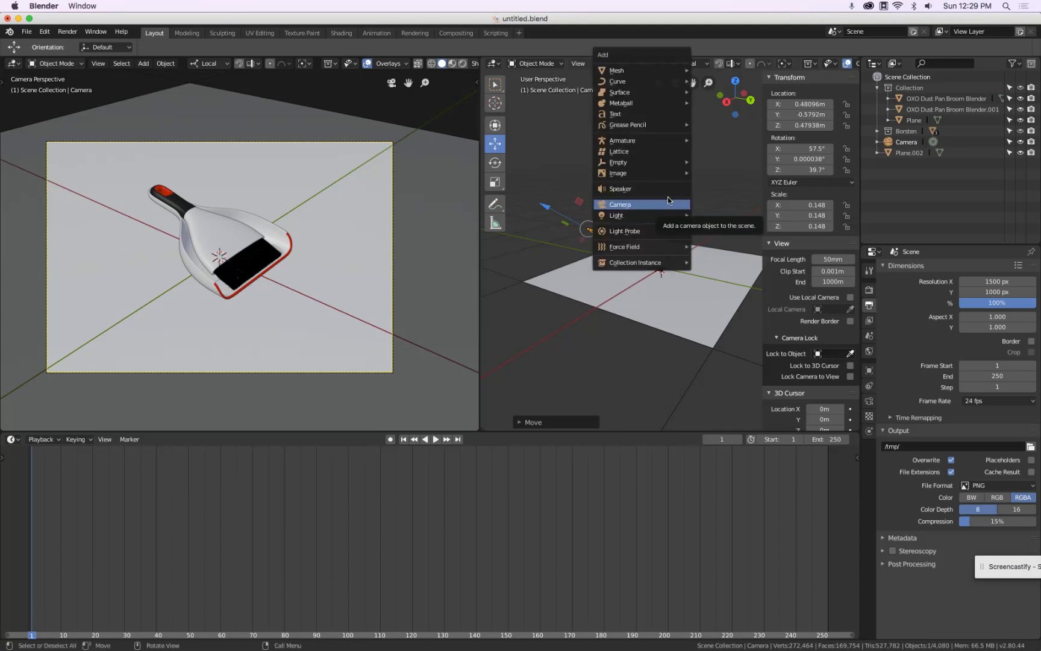
pyautogui.moveTo(654, 170)
pyautogui.click(717, 163)
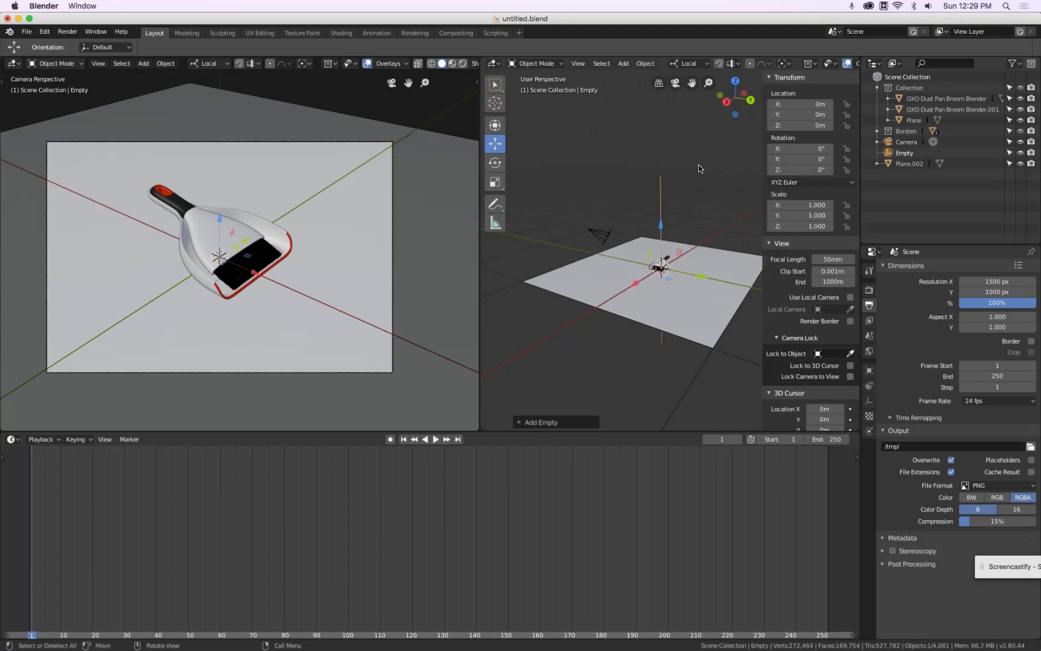
# Set the empty's display size to 20 cm
pyautogui.click(869, 401)
pyautogui.click(990, 294)
pyautogui.write('20cm')
pyautogui.press('Return')
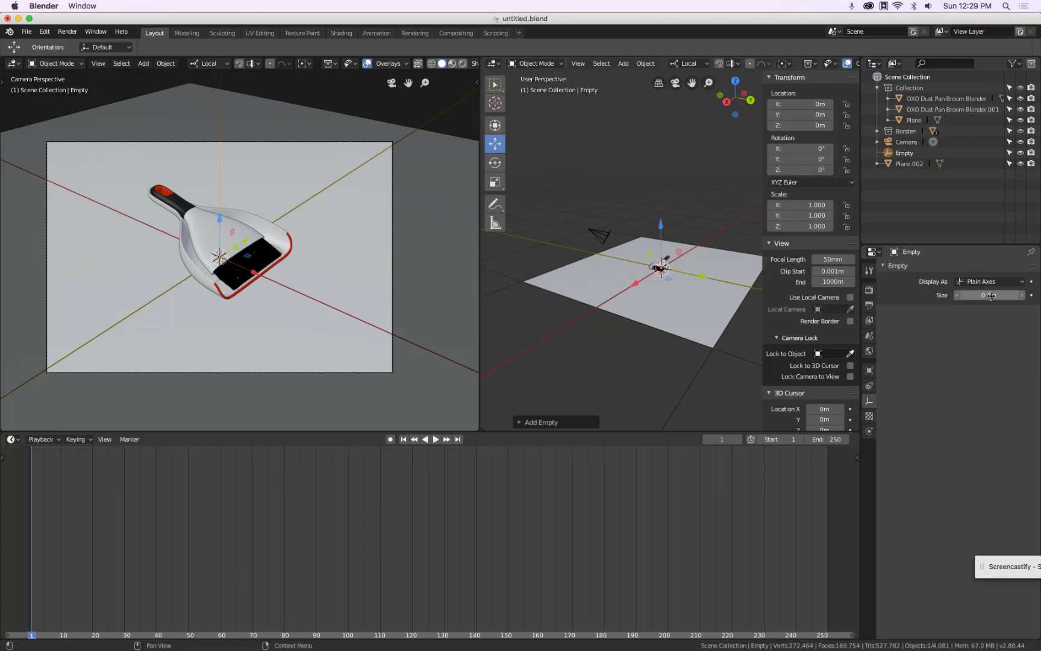
# Move the empty up along Z to about 0.57 m
pyautogui.press('g')
pyautogui.press('z')
pyautogui.click(630, 214)
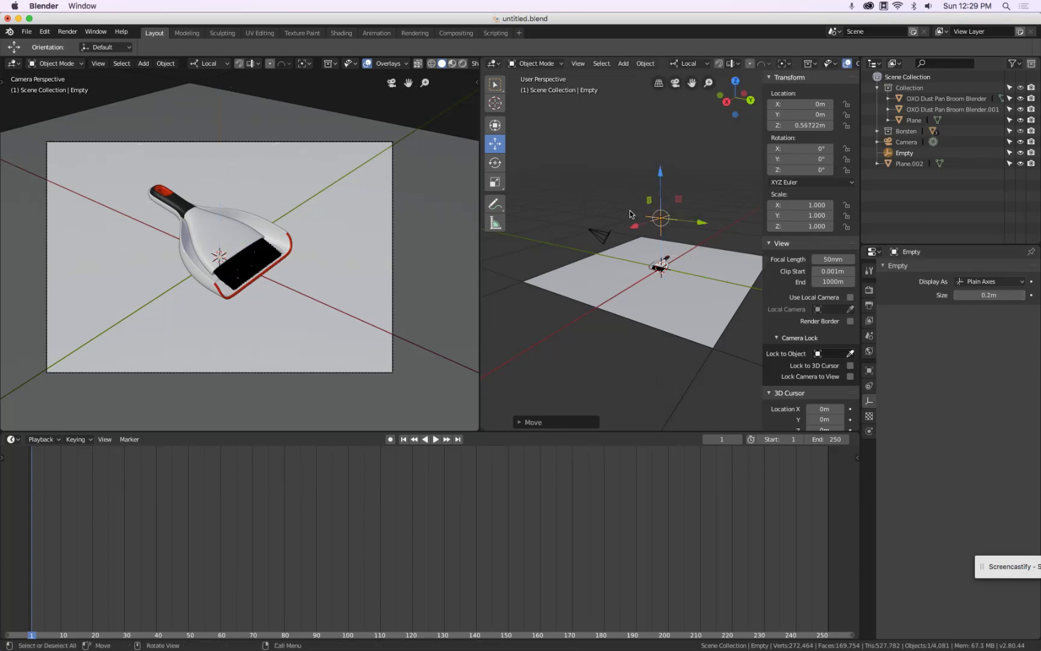
# Make the camera track the empty with a Track To constraint
pyautogui.click(596, 235)
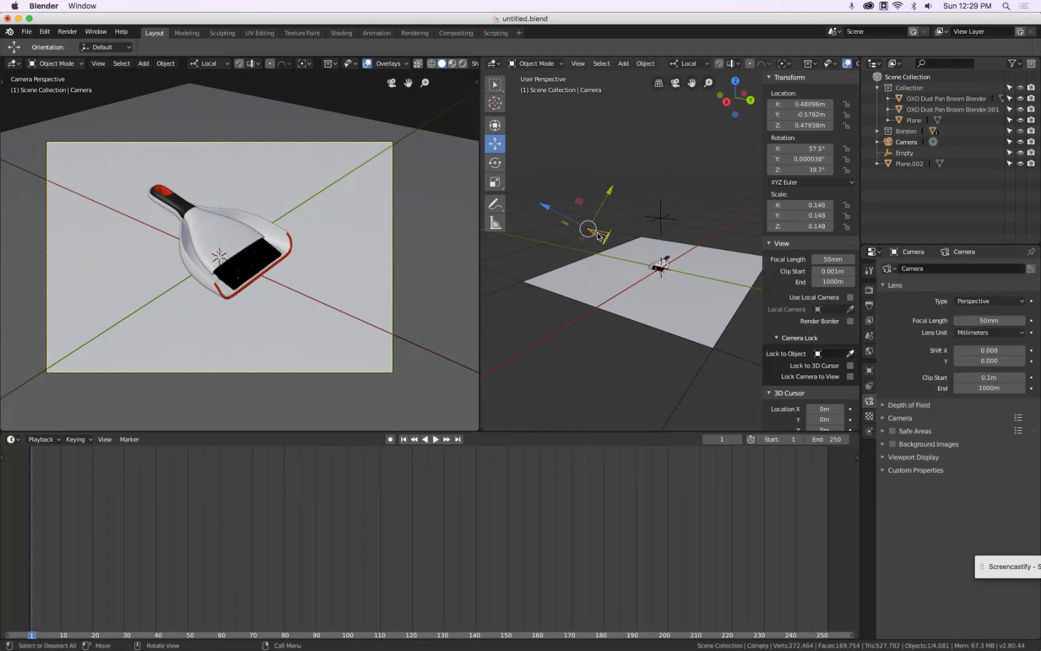
pyautogui.click(661, 220)
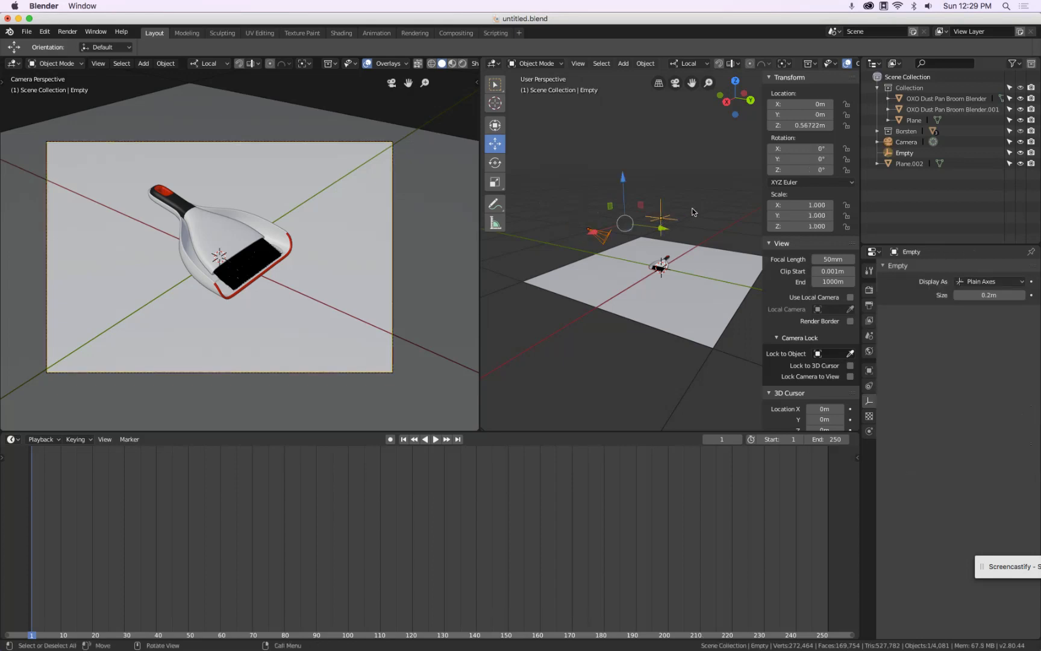
pyautogui.click(645, 63)
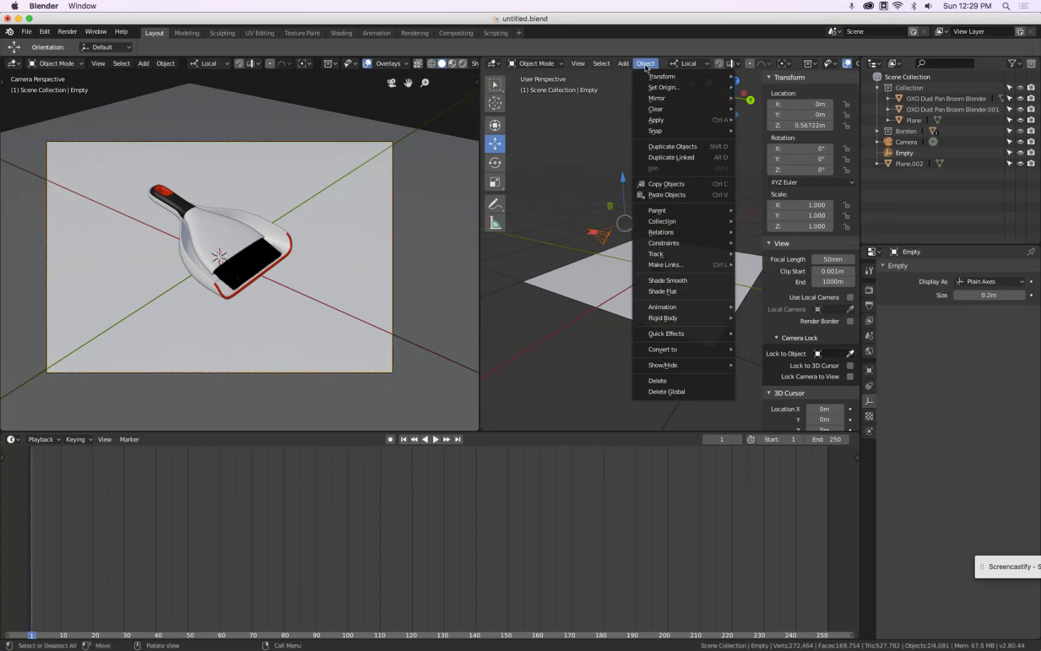
pyautogui.moveTo(676, 258)
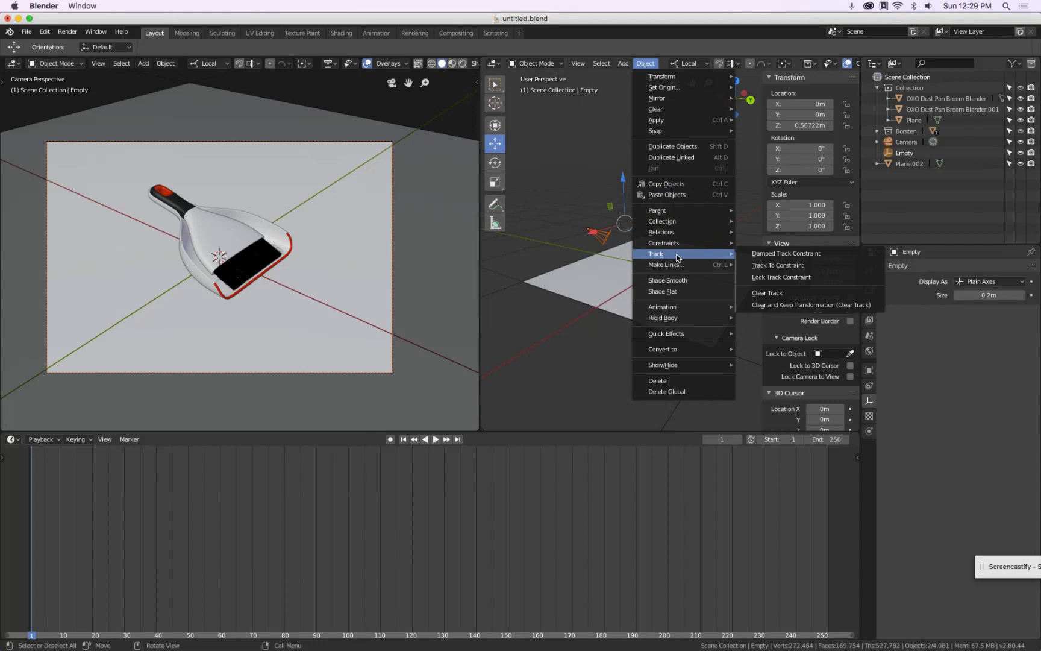
pyautogui.click(752, 266)
# Move the empty down along Z to about 0.08 m
pyautogui.press('g')
pyautogui.press('z')
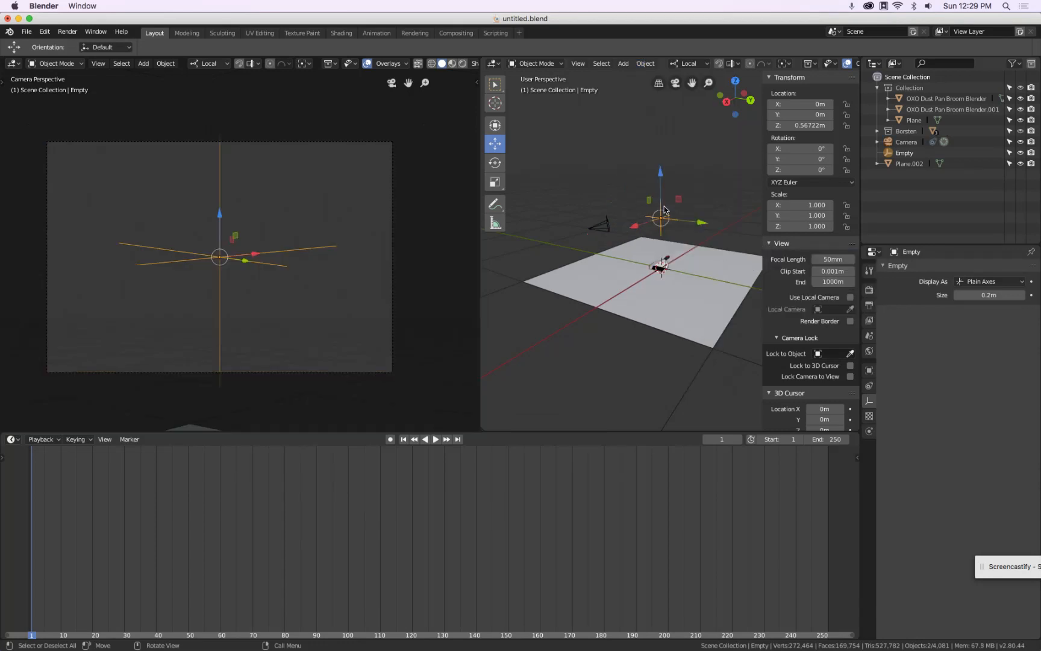
pyautogui.click(661, 214)
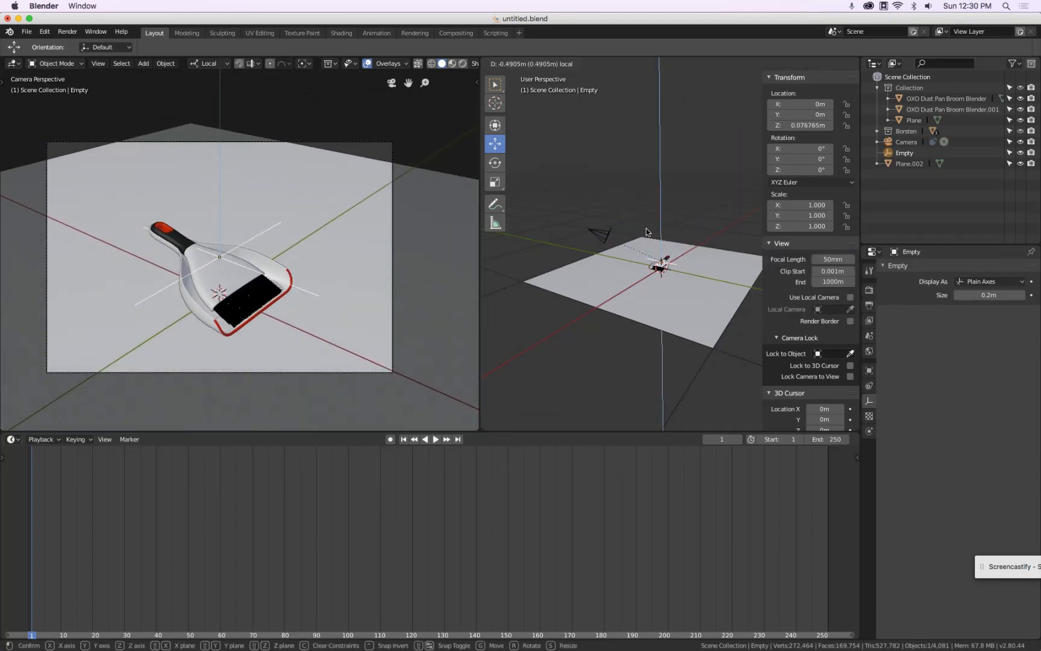
# Lower the camera along Z to about 0.31 m
pyautogui.click(601, 233)
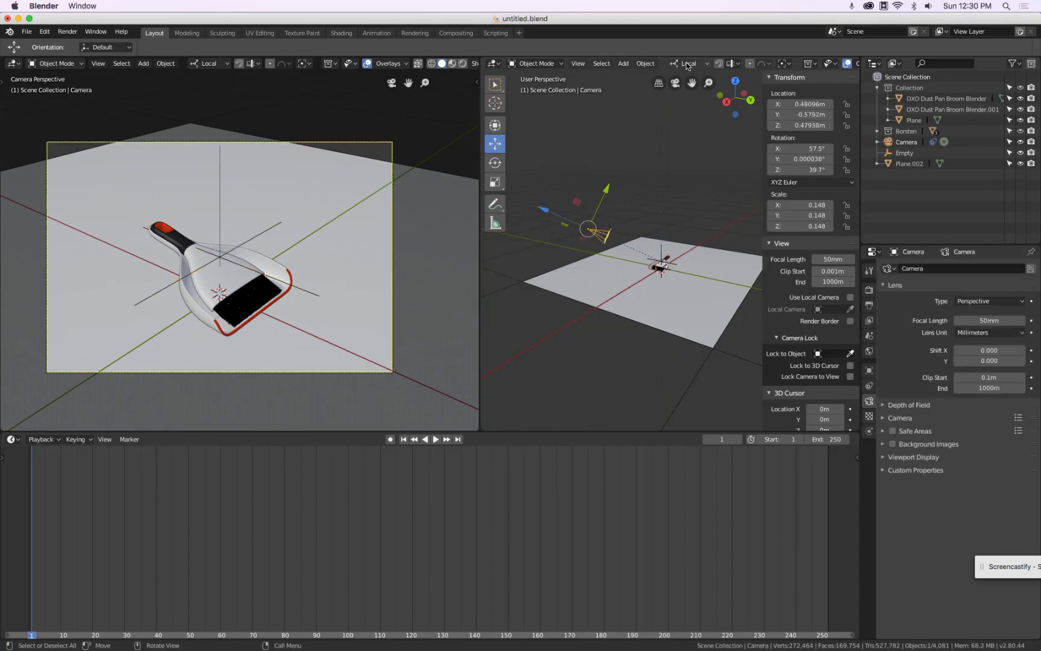
pyautogui.press('g')
pyautogui.press('z')
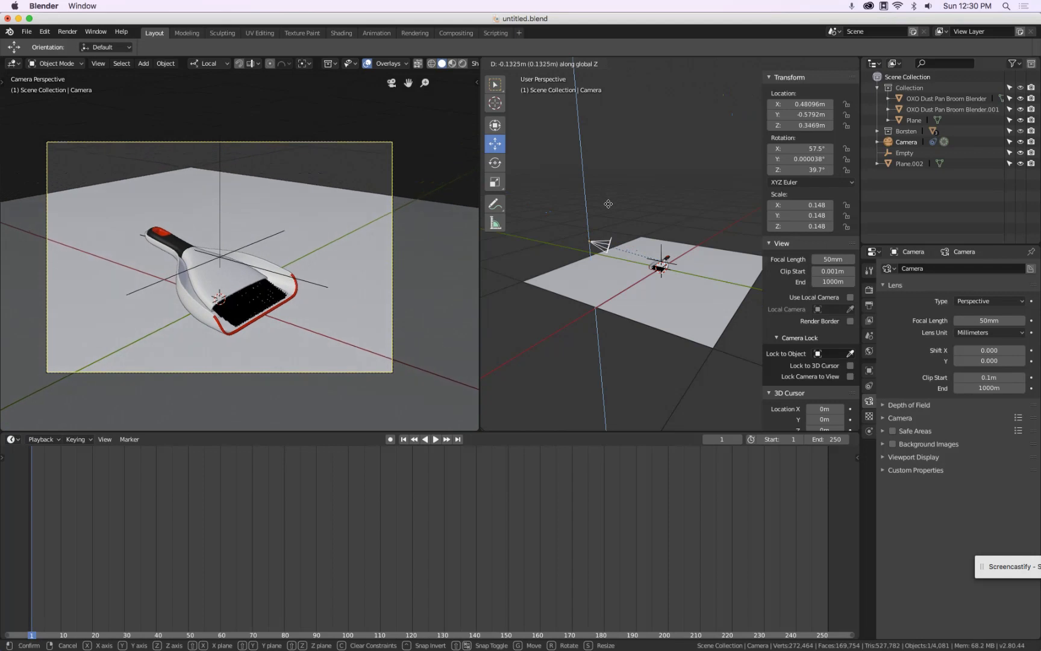
pyautogui.click(608, 206)
# Lower the empty along its local Z axis to about 0.03 m
pyautogui.scroll(4, 666, 223)
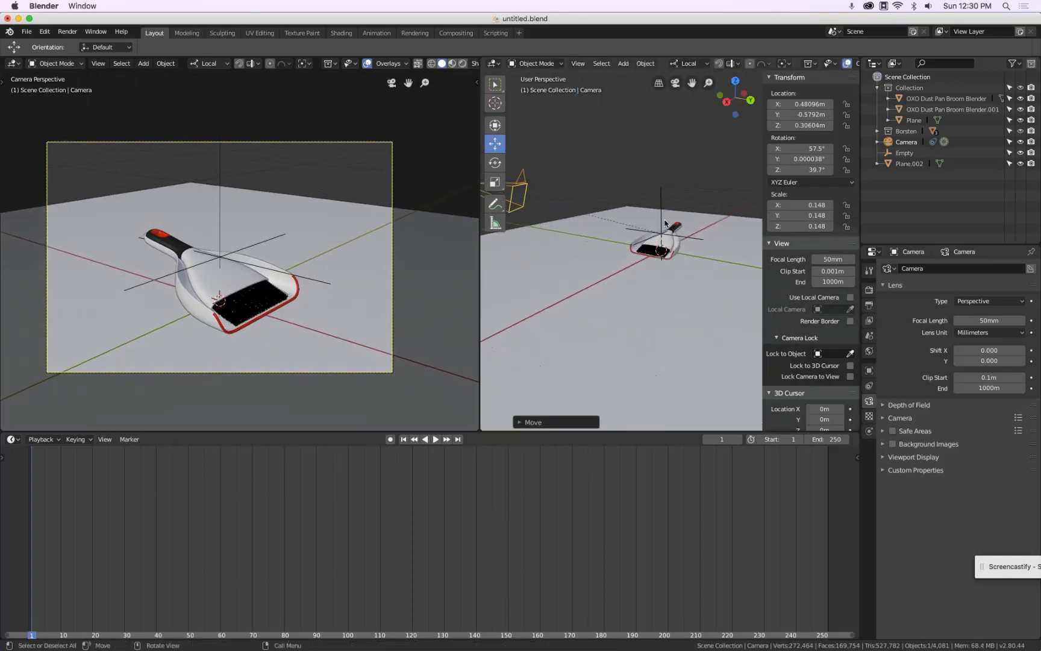
pyautogui.click(662, 195)
pyautogui.press('g')
pyautogui.press('z')
pyautogui.press('z')
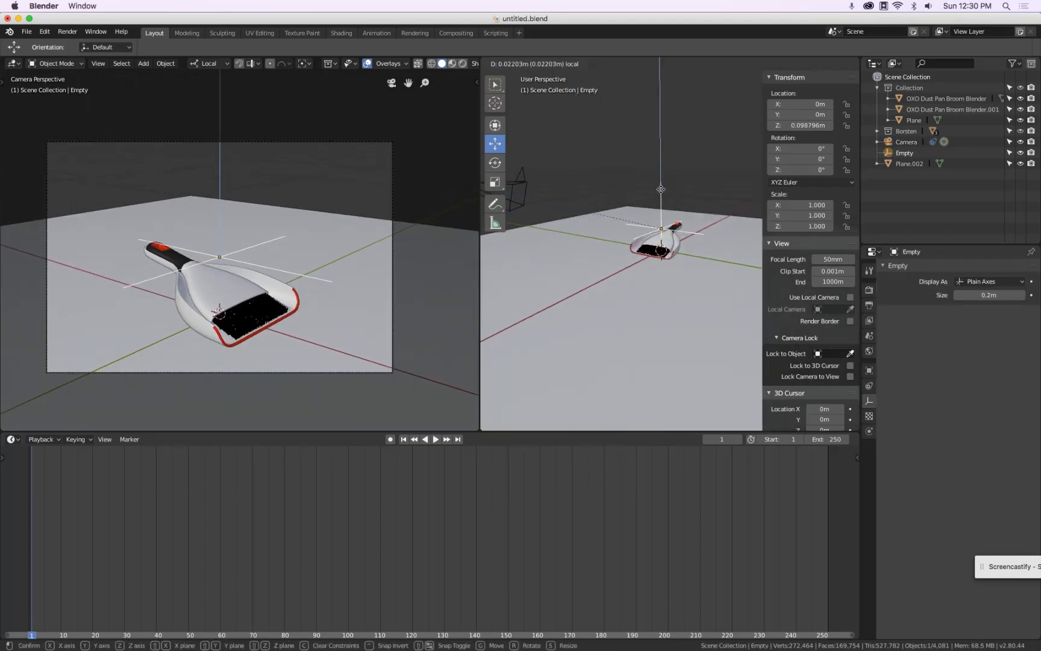
pyautogui.click(701, 259)
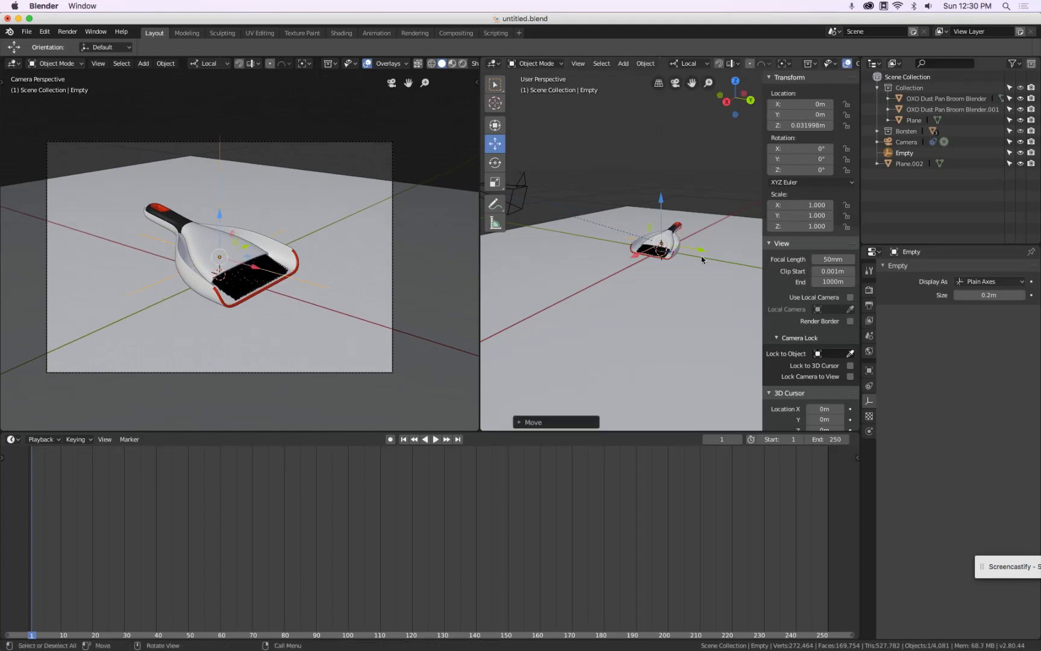
# Scale the floor plane up uniformly to about 2.43
pyautogui.moveTo(703, 253)
pyautogui.mouseDown()
pyautogui.moveTo(715, 254)
pyautogui.moveTo(684, 249)
pyautogui.moveTo(697, 252)
pyautogui.mouseUp()
pyautogui.rightClick(697, 252)
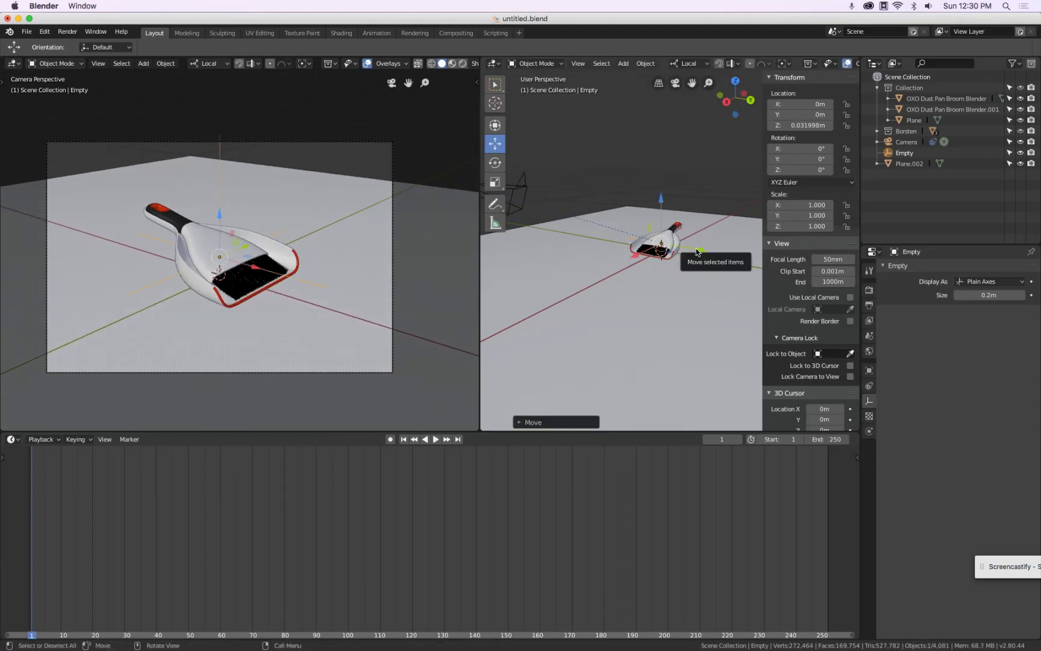
pyautogui.click(666, 296)
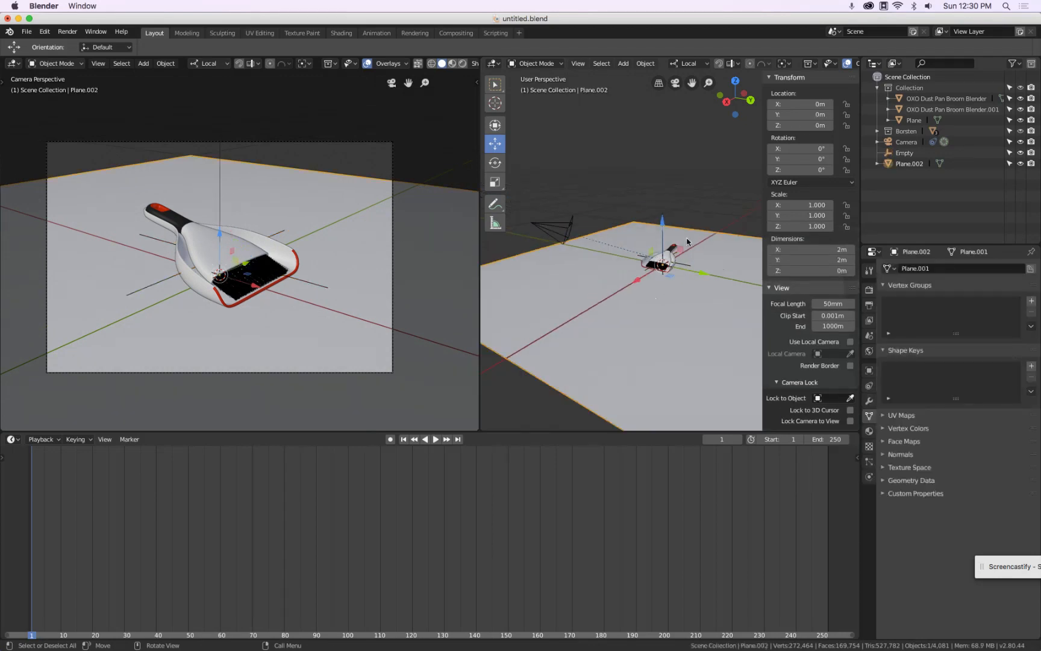
pyautogui.press('s')
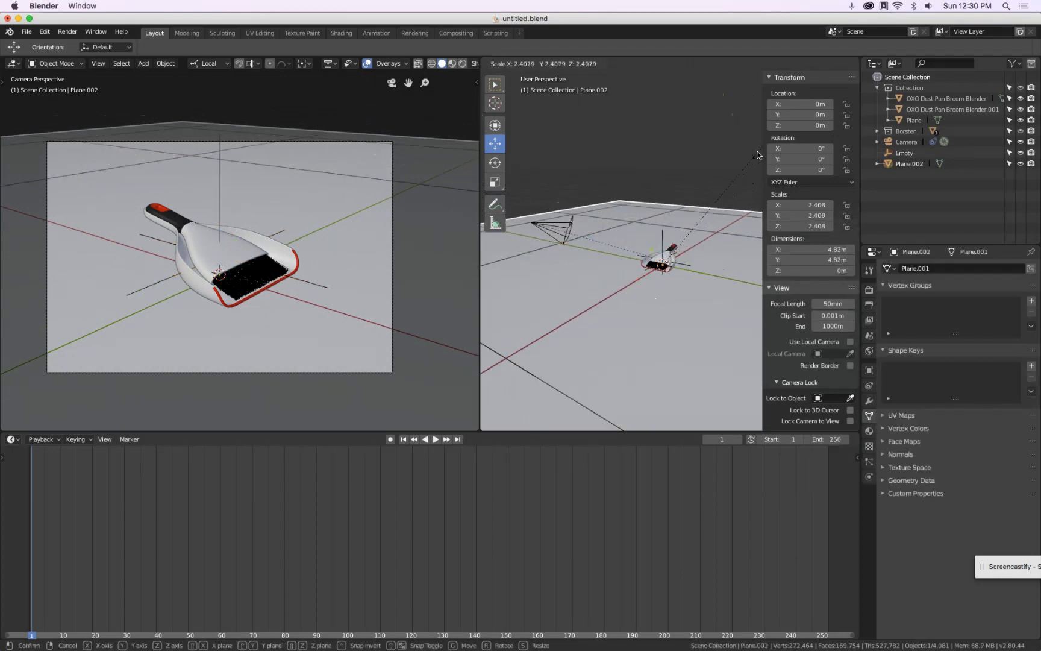
pyautogui.click(758, 155)
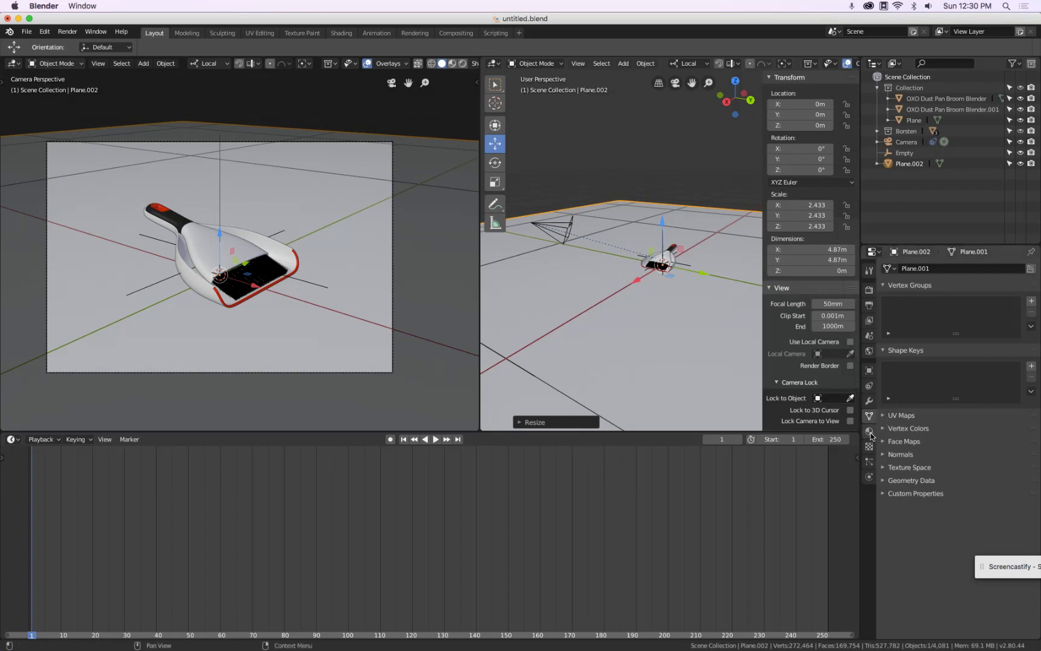
# Switch the render engine to Cycles
pyautogui.click(868, 290)
pyautogui.click(980, 268)
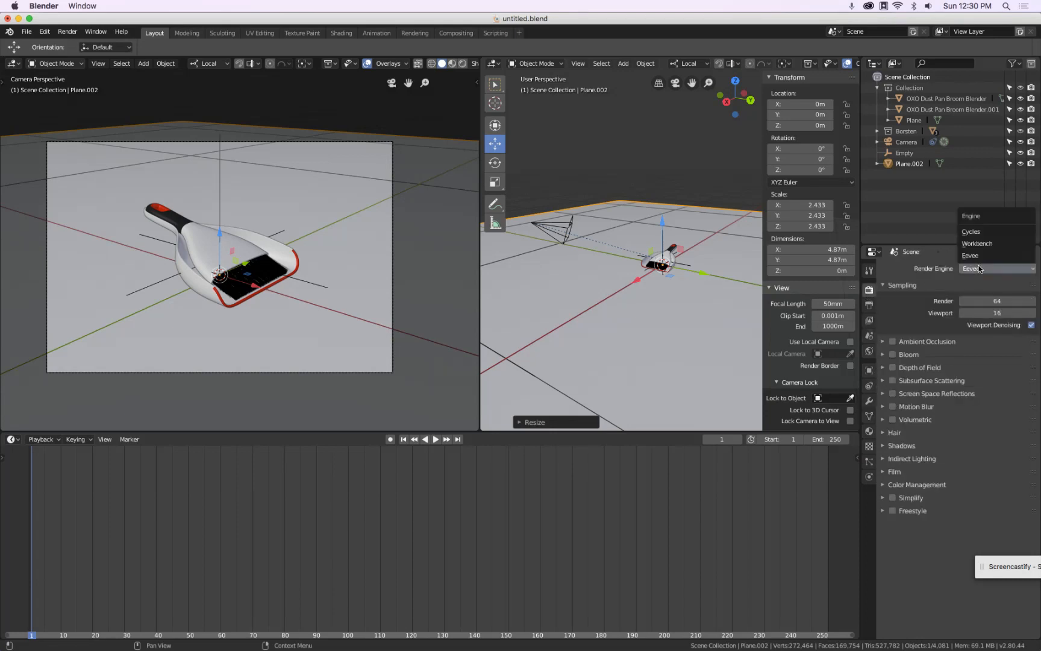
pyautogui.click(981, 232)
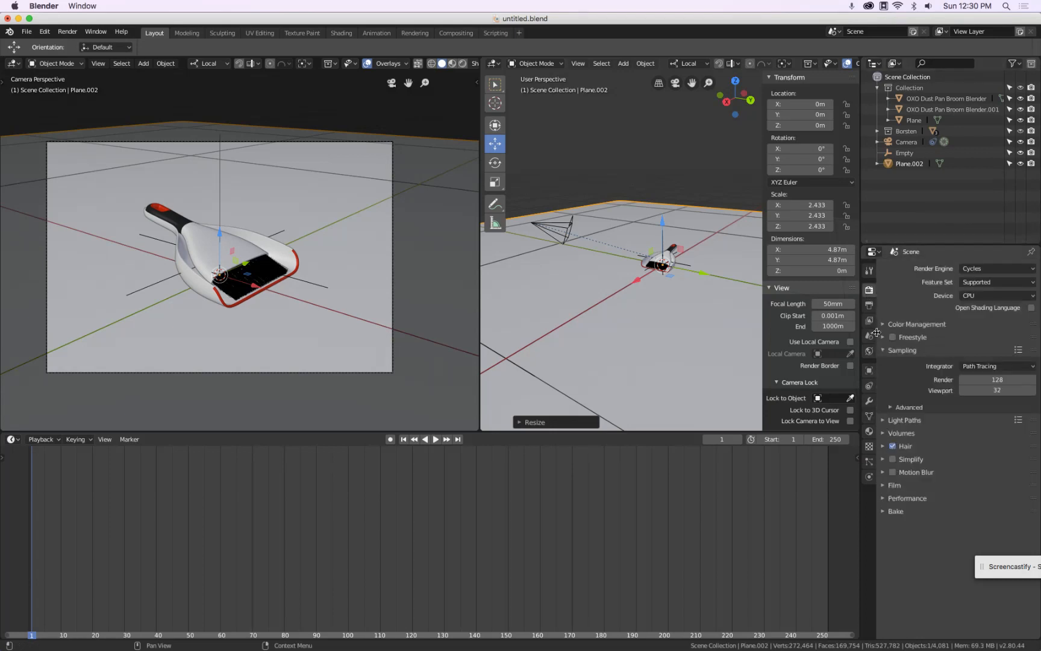
# Enable Transparency under the Film section of the Cycles render settings
pyautogui.click(869, 371)
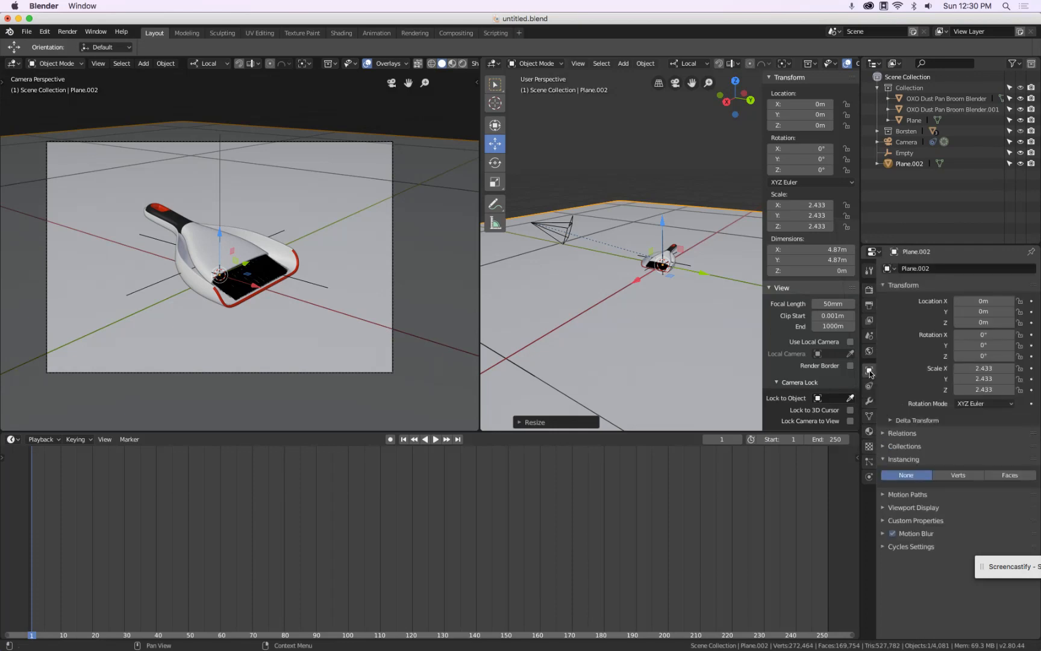
pyautogui.click(885, 549)
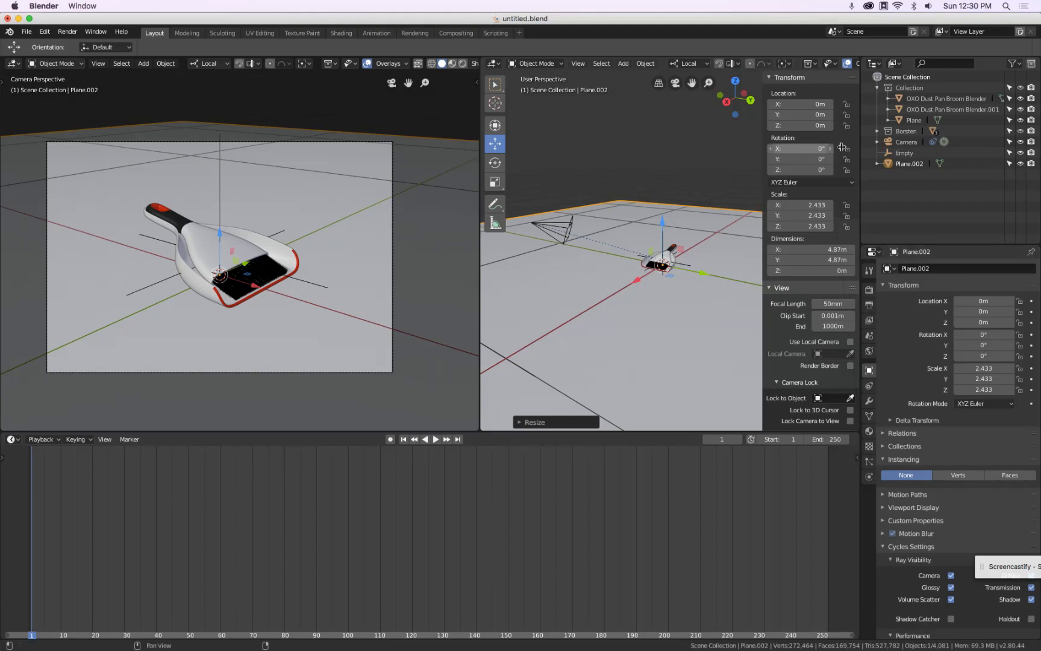
pyautogui.click(869, 290)
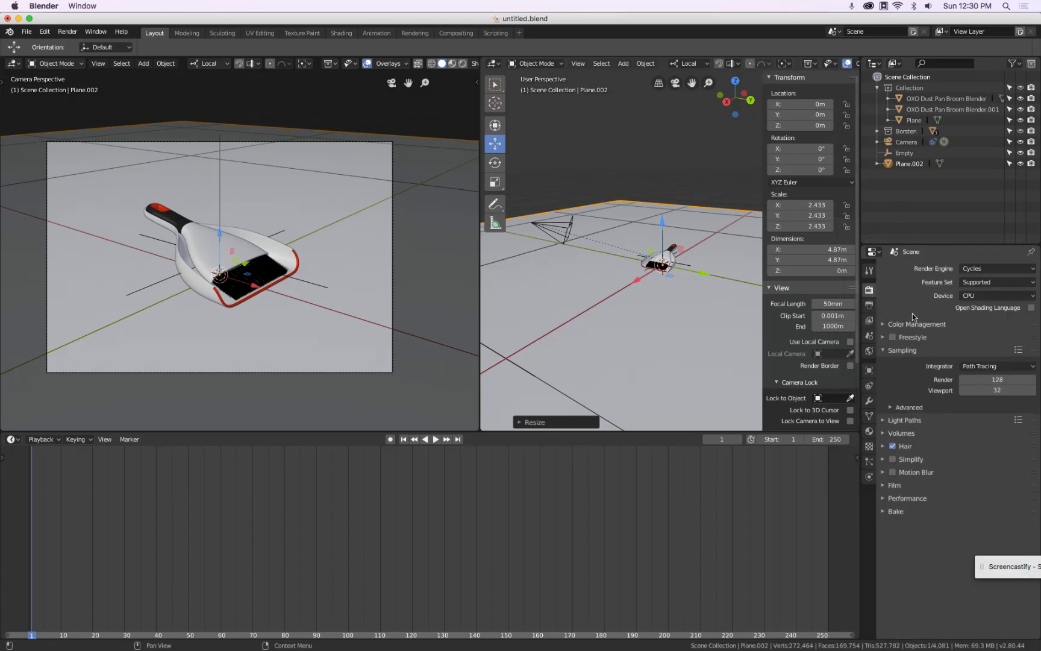
pyautogui.click(883, 486)
pyautogui.click(913, 565)
pyautogui.moveTo(979, 569); pyautogui.dragTo(991, 628)
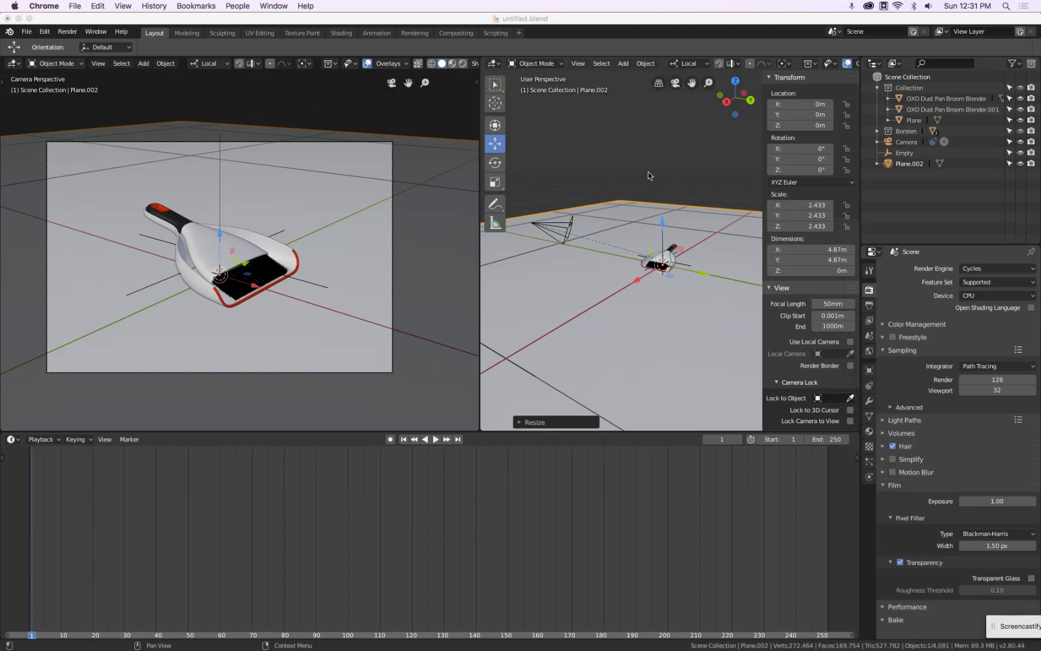
# Add an area light and raise it to about 0.65 m above the dustpan
pyautogui.click(646, 232)
pyautogui.hotkey('shift', 'a')
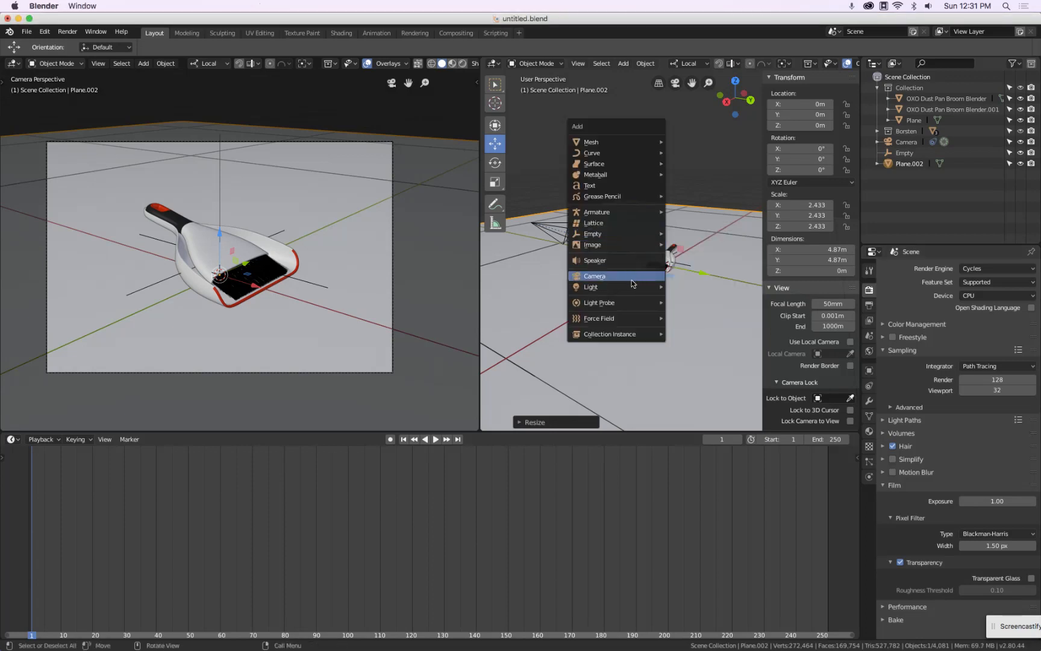
pyautogui.moveTo(630, 286)
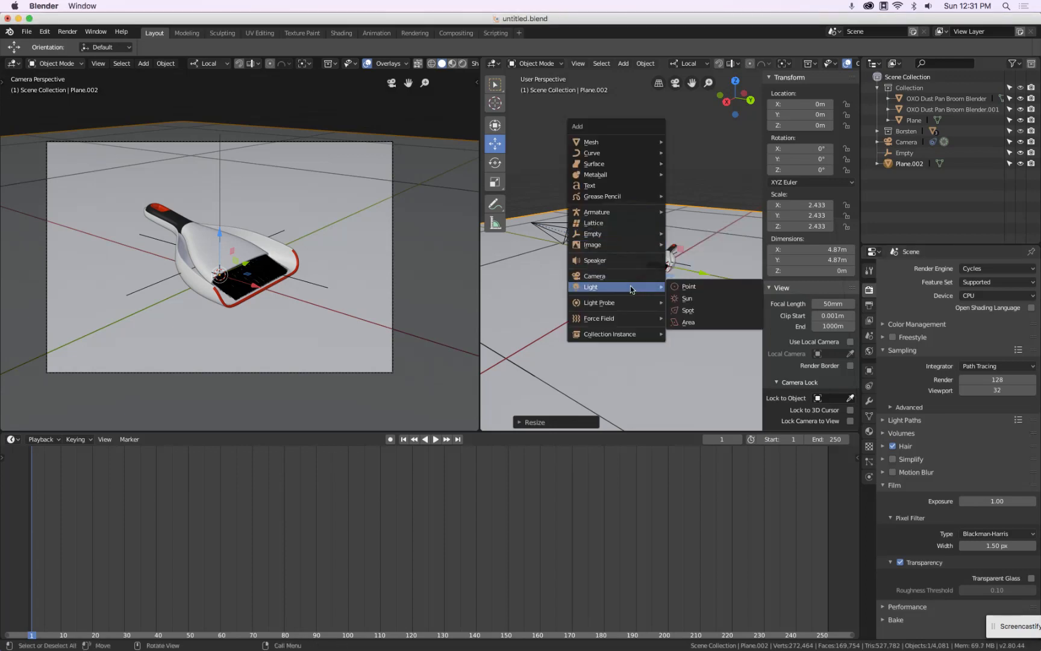
pyautogui.click(715, 321)
pyautogui.moveTo(665, 230); pyautogui.dragTo(663, 129)
# Set the area light's strength to 1 and its size to 30 cm
pyautogui.click(868, 399)
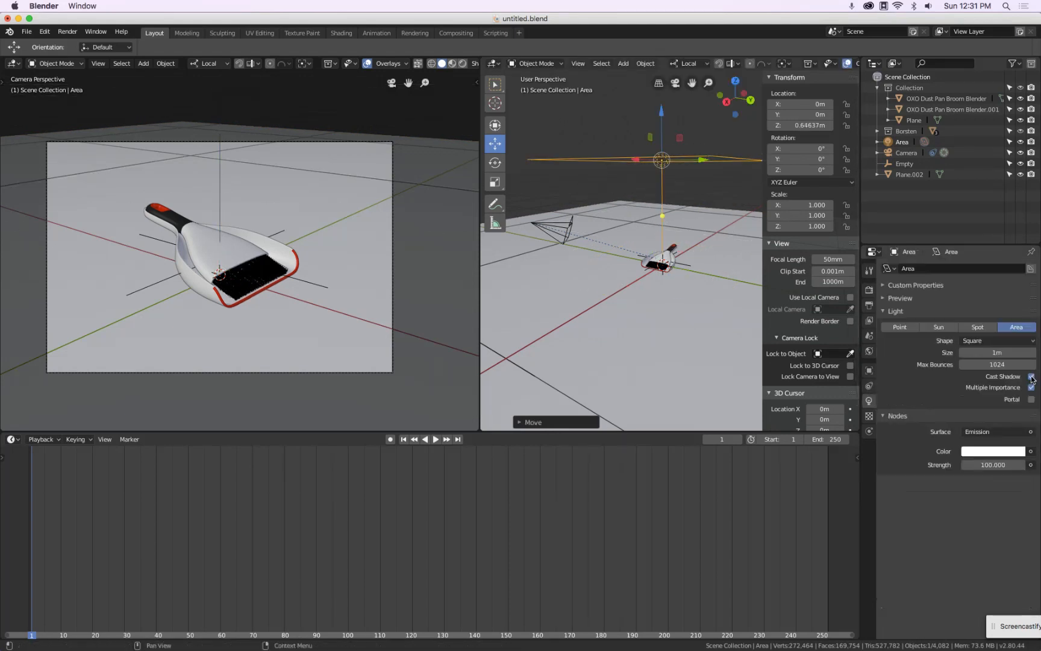
pyautogui.click(992, 464)
pyautogui.write('1')
pyautogui.press('Return')
pyautogui.click(988, 352)
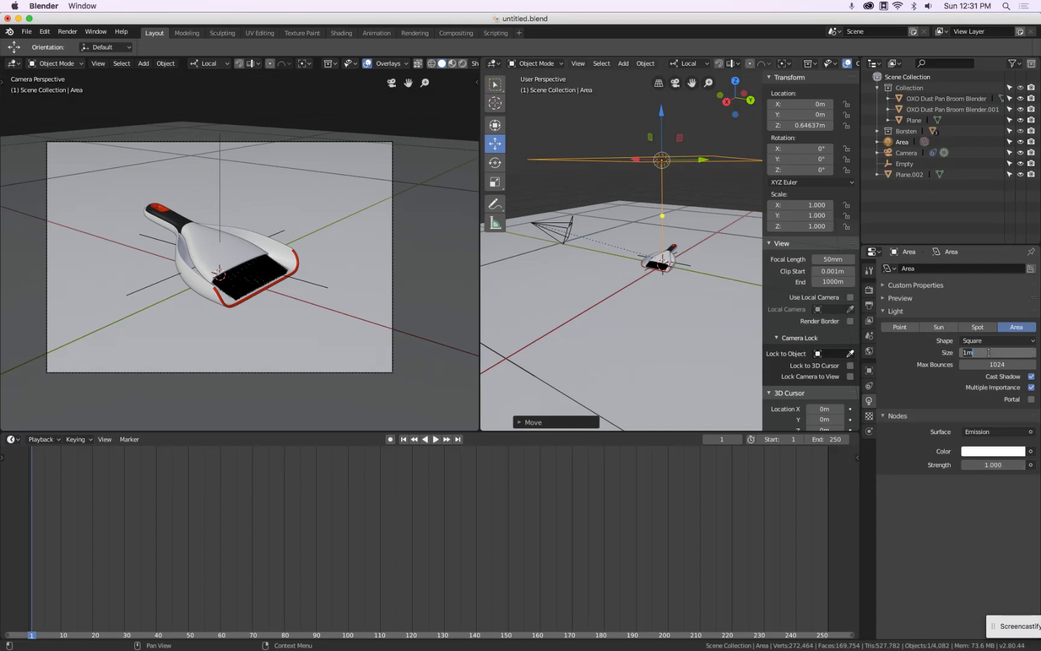
pyautogui.write('30cm')
pyautogui.press('Return')
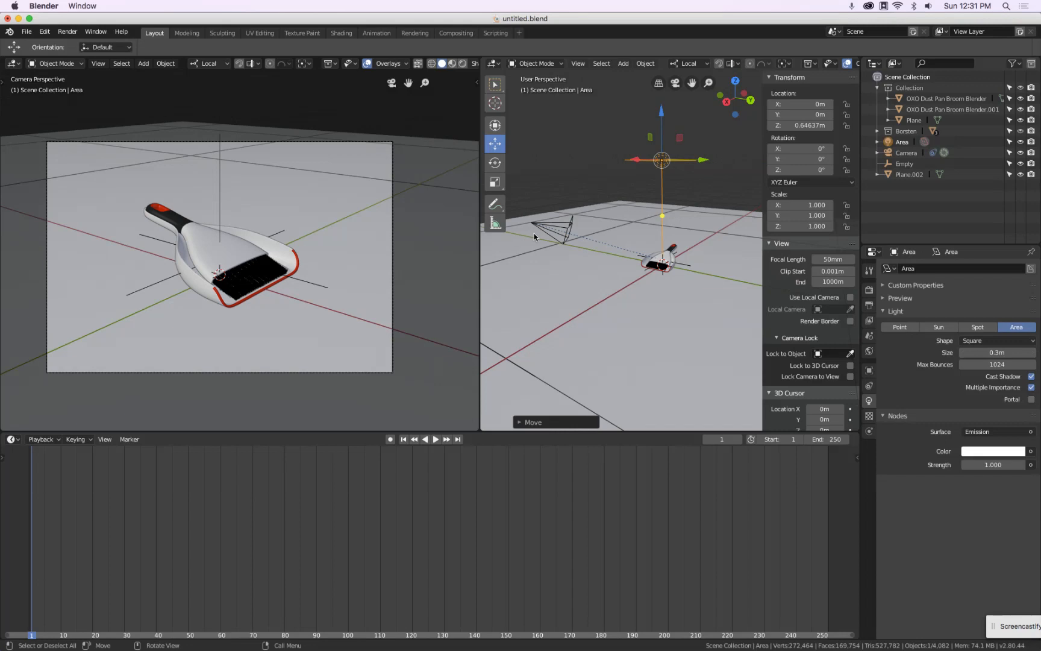
# Add a second Plain Axes empty at the origin
pyautogui.moveTo(667, 210); pyautogui.dragTo(663, 227, button='middle')
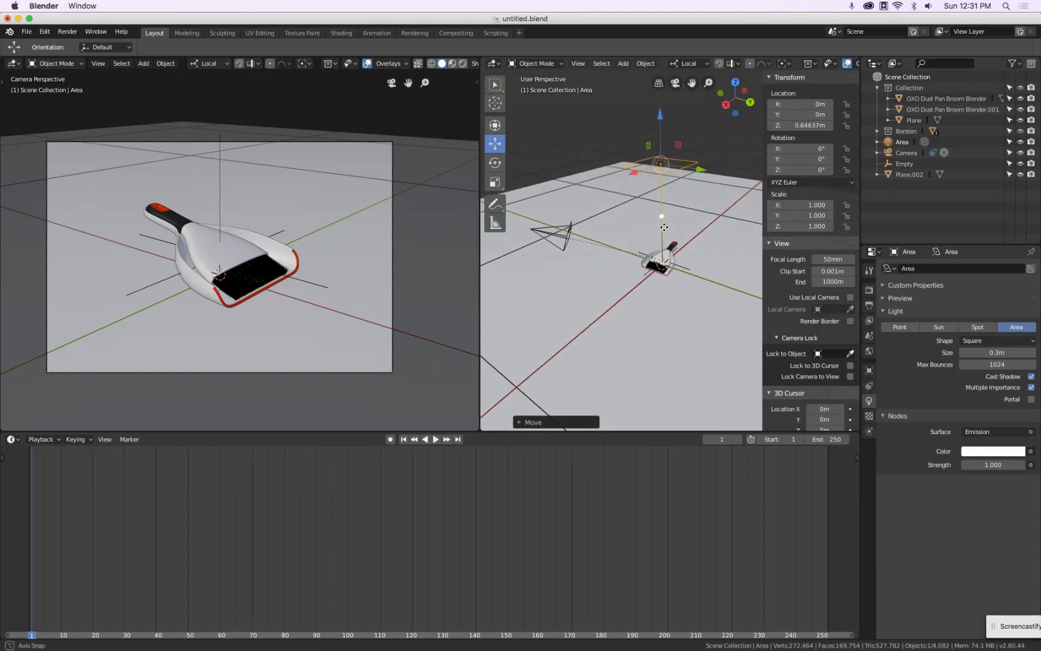
pyautogui.moveTo(664, 227); pyautogui.dragTo(683, 276, button='middle')
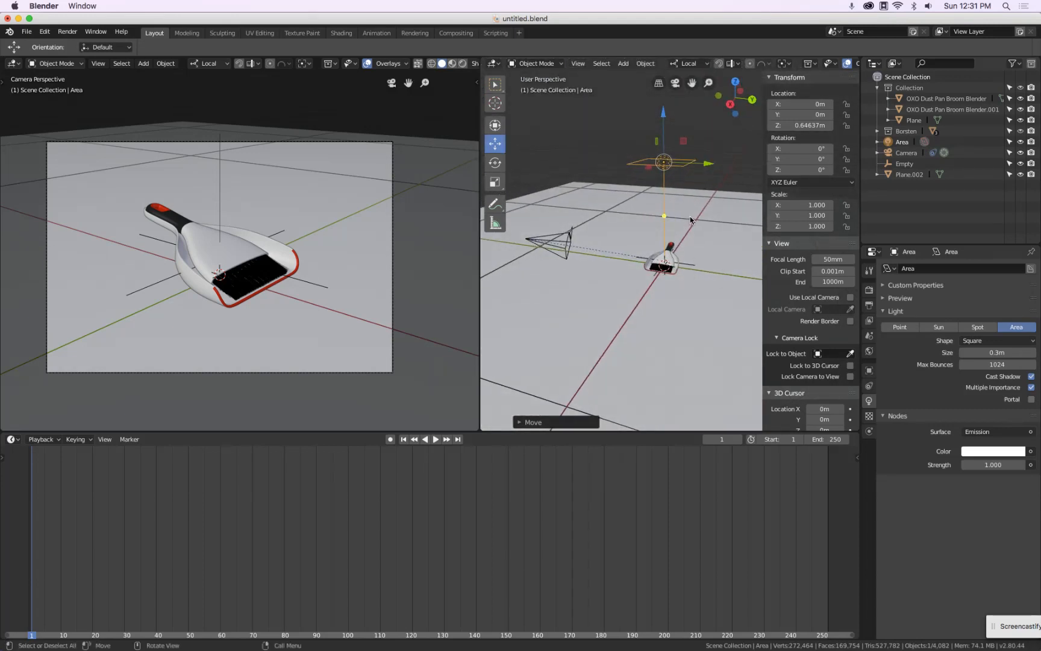
pyautogui.hotkey('shift', 'a')
pyautogui.moveTo(682, 165)
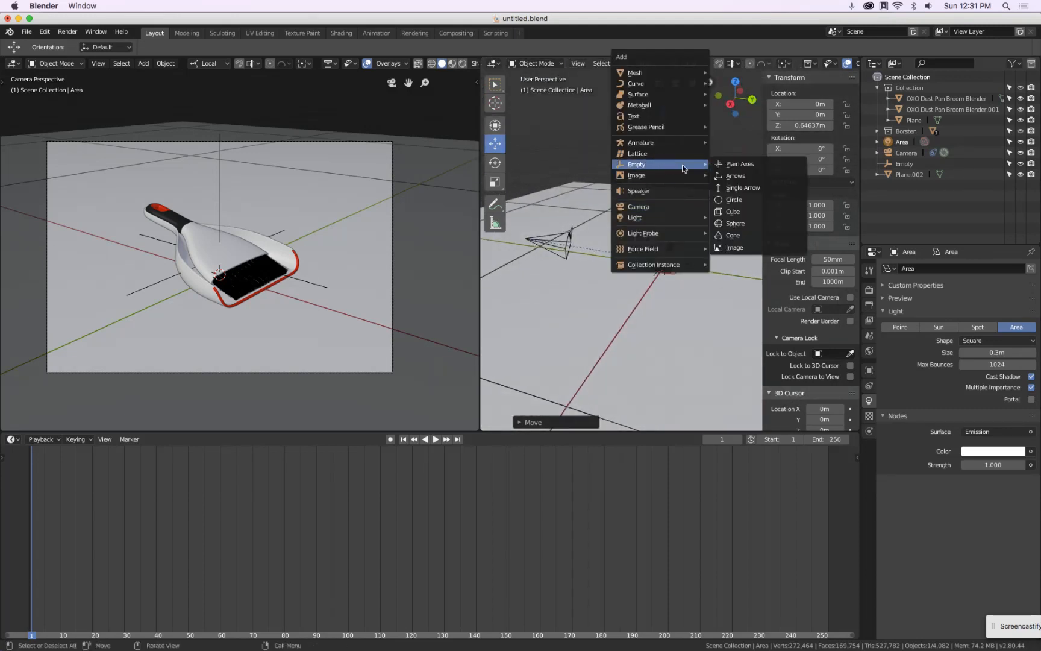
pyautogui.click(718, 168)
# Set the new empty's display size to 0.2 m
pyautogui.click(987, 294)
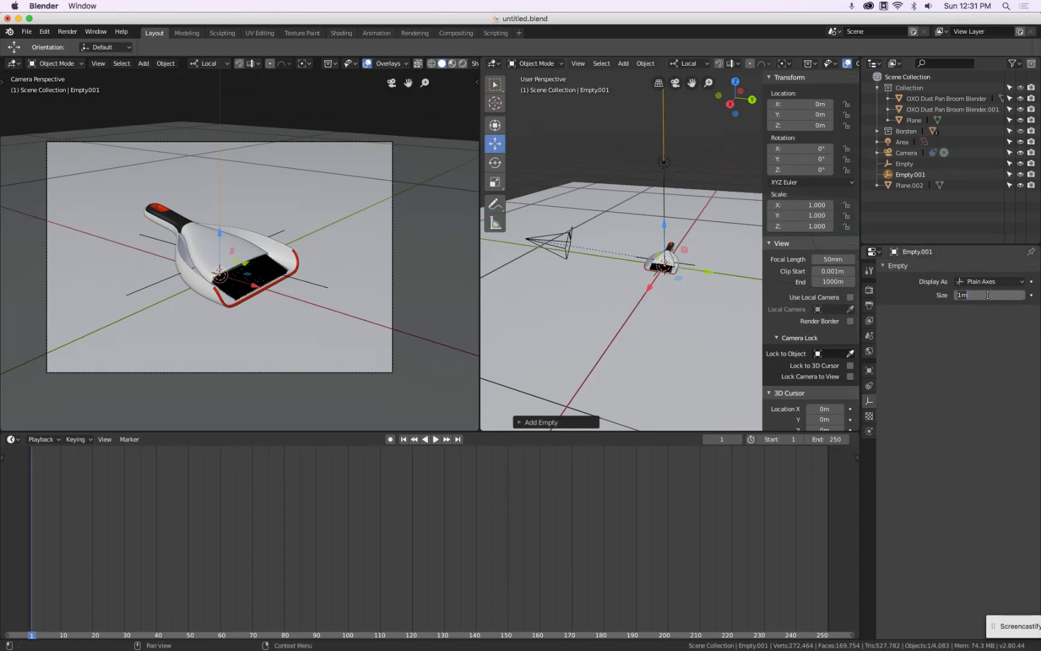
pyautogui.write('2')
pyautogui.press('Return')
pyautogui.click(988, 294)
pyautogui.write('0.2')
pyautogui.press('Return')
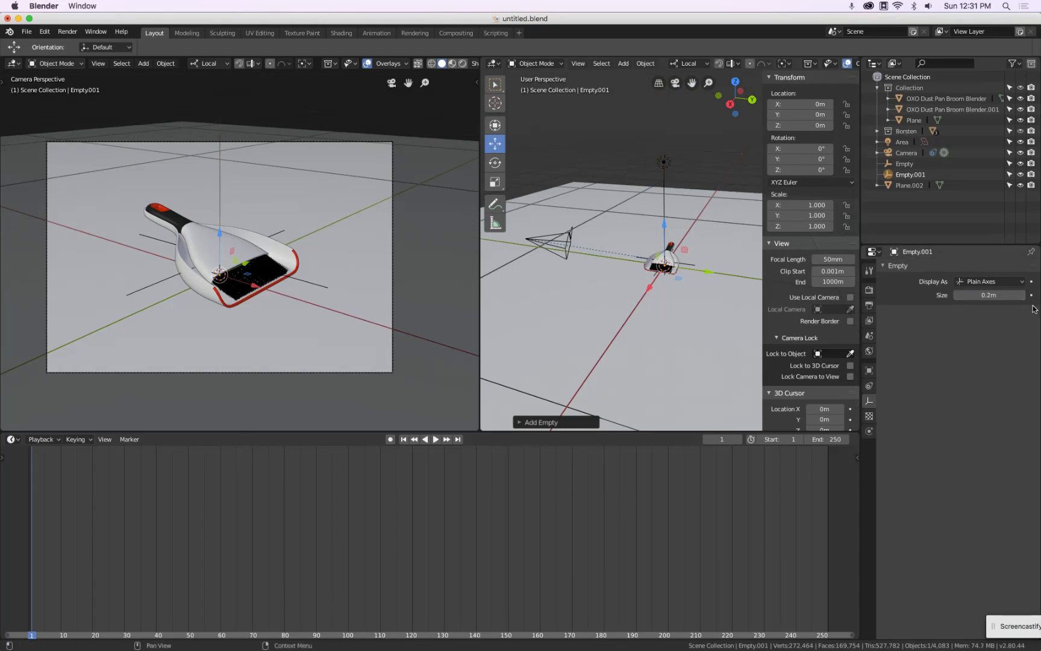
pyautogui.moveTo(665, 228); pyautogui.dragTo(670, 196)
pyautogui.scroll(2, 694, 163)
pyautogui.click(646, 161)
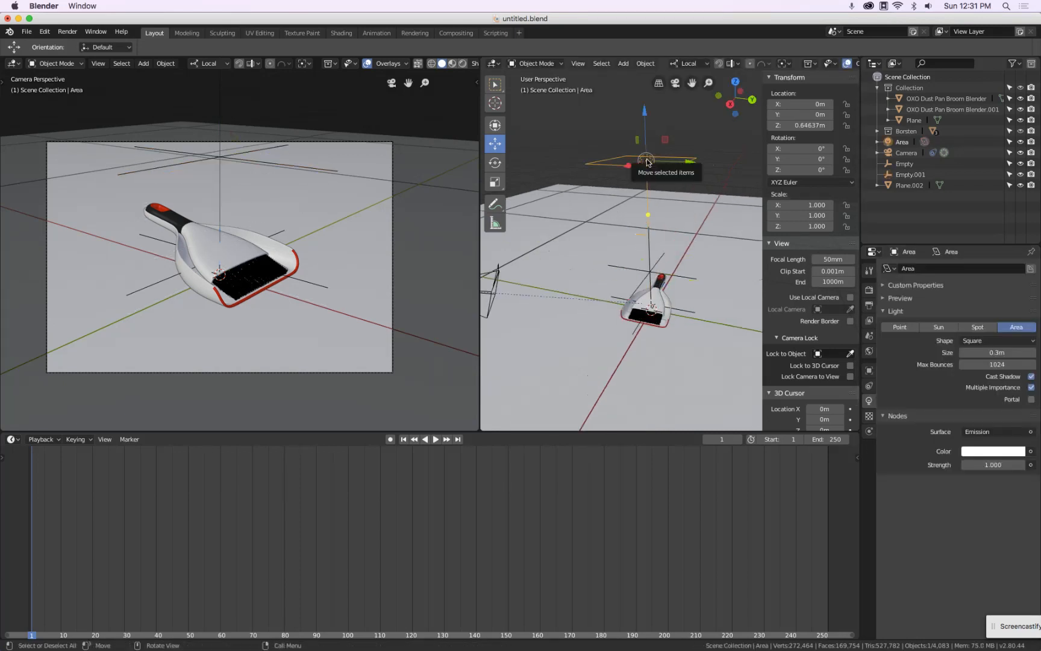
pyautogui.click(627, 270)
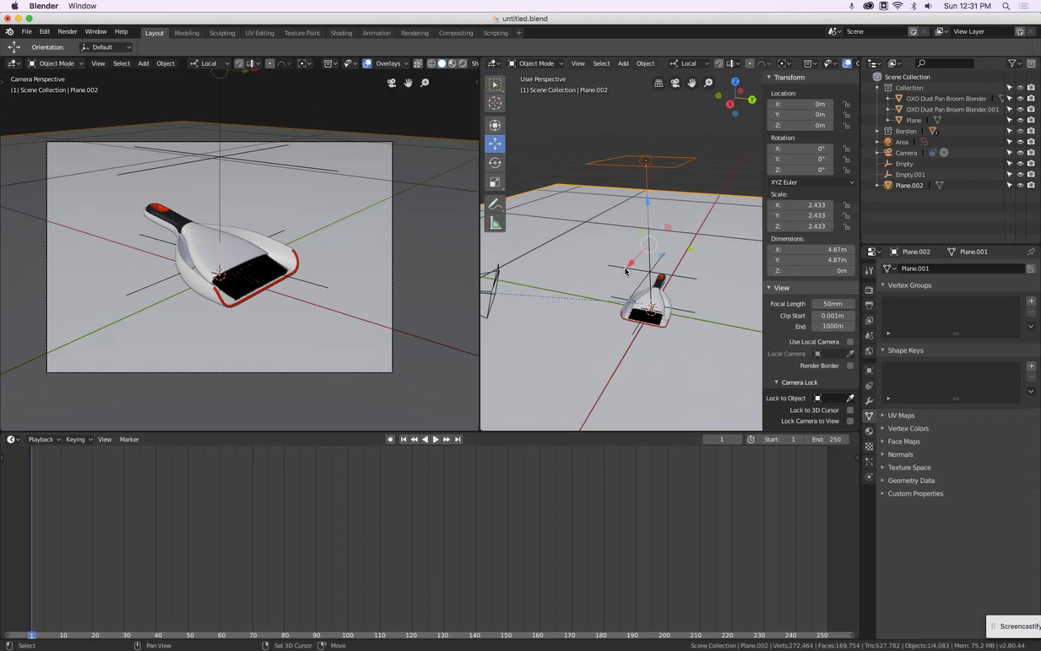
# Add a Track To constraint so the area light aims at the new empty
pyautogui.moveTo(636, 197); pyautogui.dragTo(646, 153, button='middle')
pyautogui.click(625, 146)
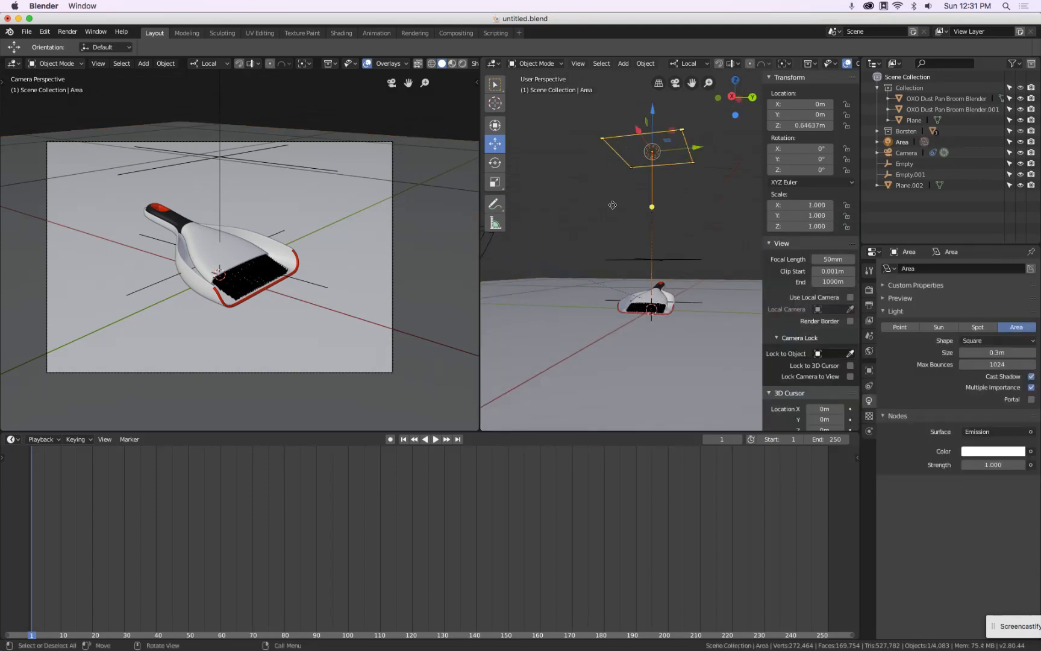
pyautogui.click(624, 259)
pyautogui.click(645, 63)
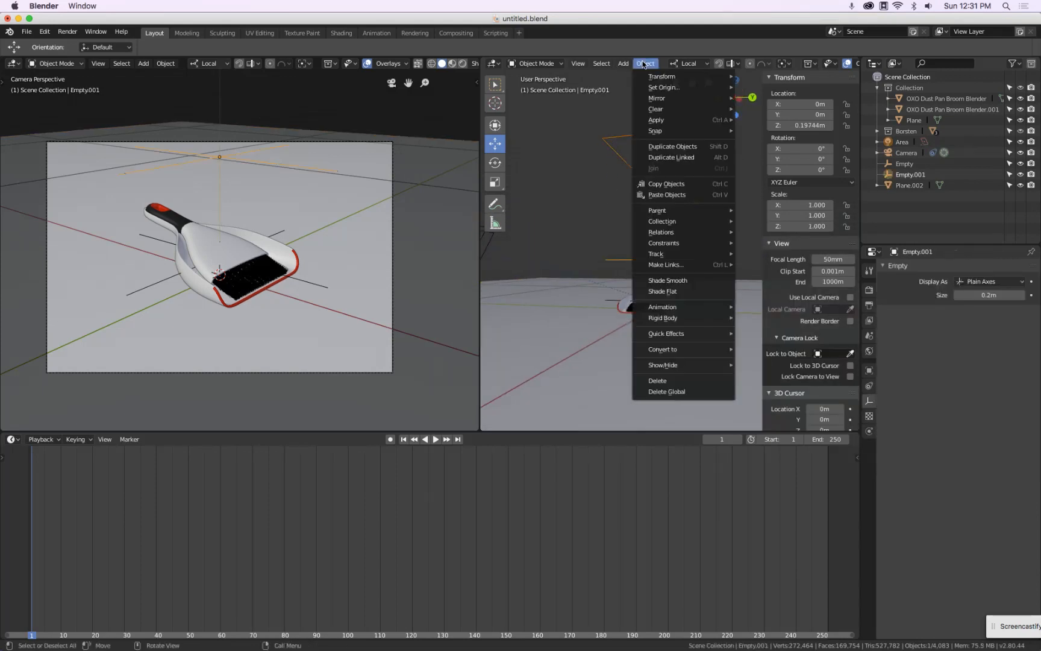
pyautogui.moveTo(657, 255)
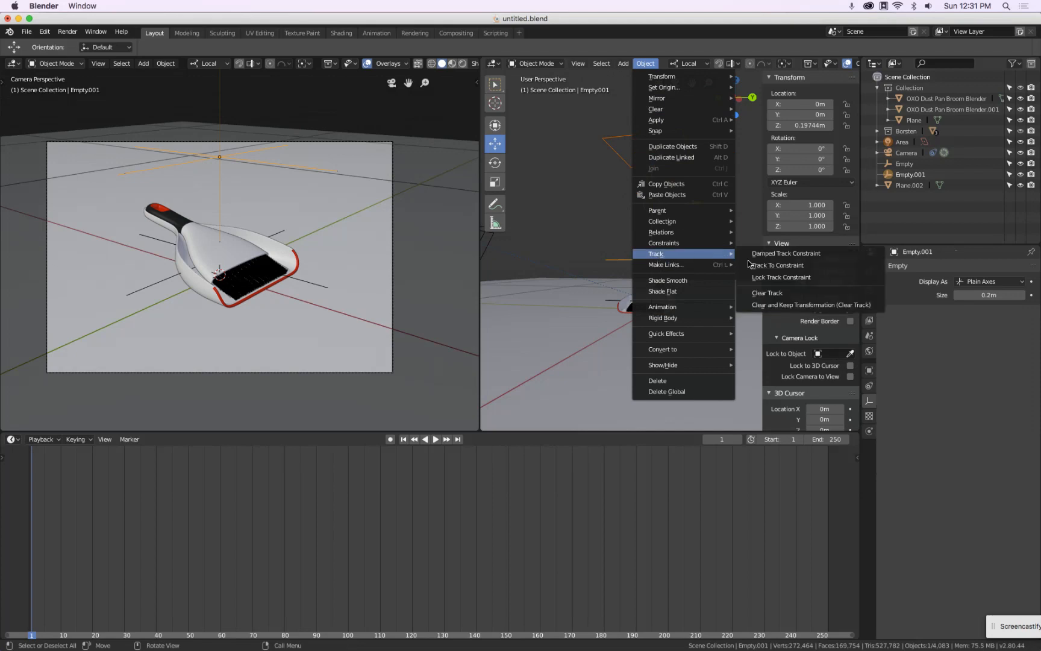
pyautogui.click(779, 265)
pyautogui.click(690, 160)
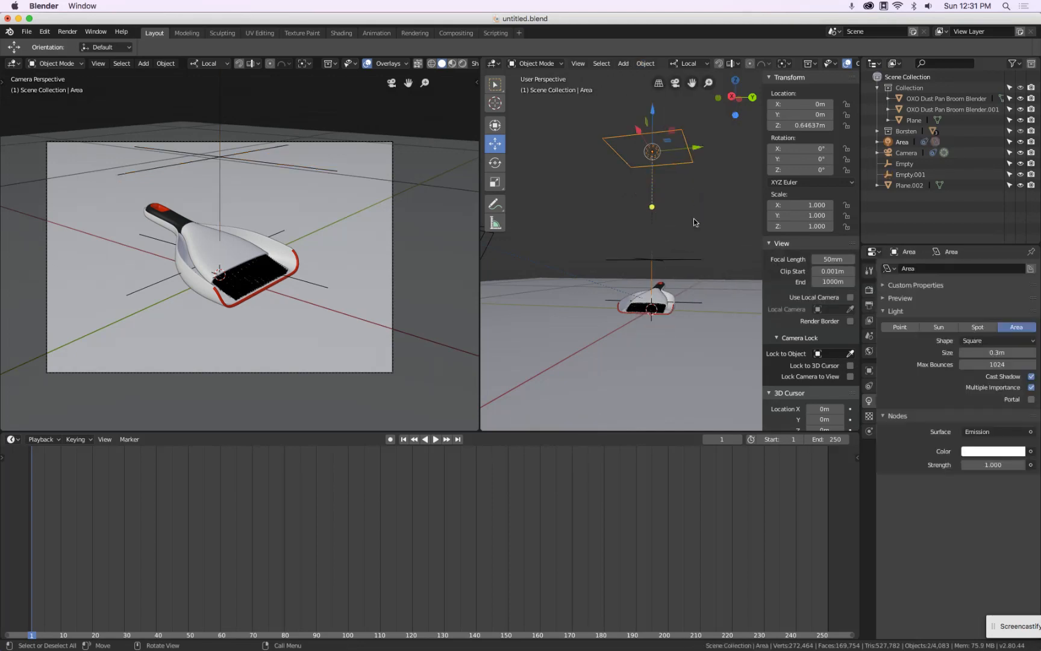
# In top view, move the area light to about X -0.31 m, Y 0.44 m, behind and left of the dustpan
pyautogui.press('KP_7')
pyautogui.scroll(-3, 702, 276)
pyautogui.keyDown('shift'); pyautogui.moveTo(702, 276); pyautogui.dragTo(671, 275, button='middle'); pyautogui.keyUp('shift')
pyautogui.press('g')
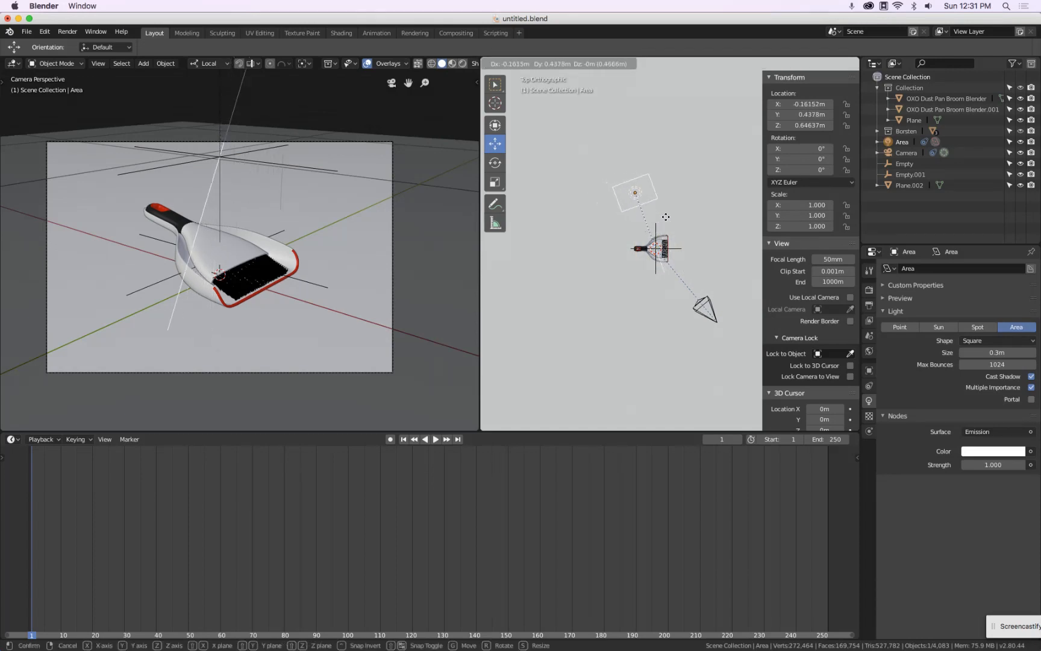
pyautogui.click(621, 199)
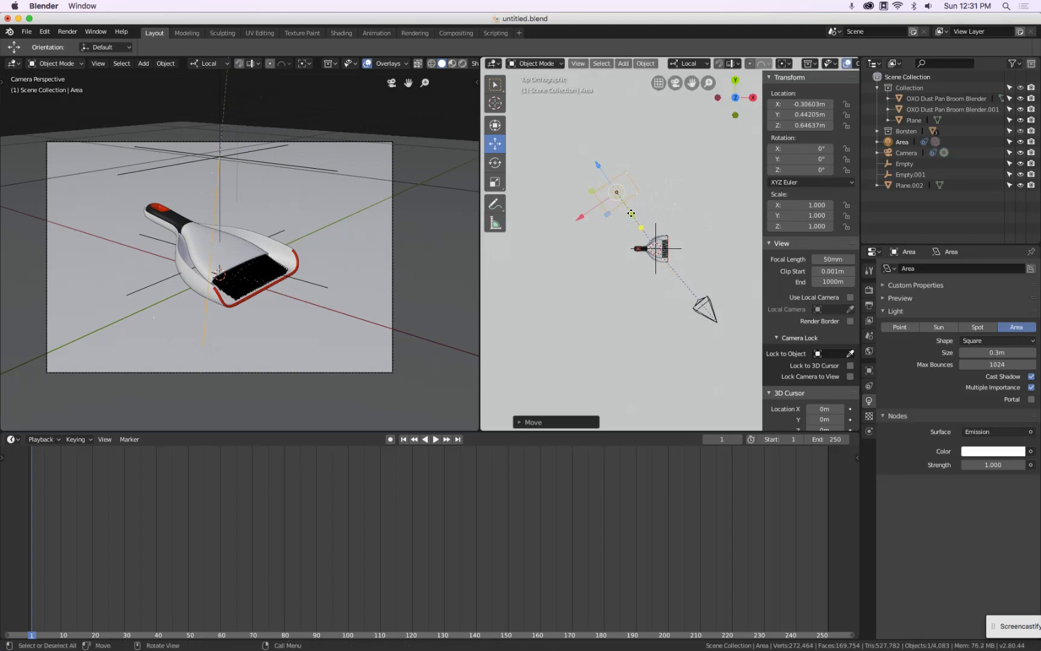
# Make the floor plane unselectable and lower the new empty slightly at the dustpan
pyautogui.moveTo(631, 213); pyautogui.dragTo(610, 241, button='middle')
pyautogui.click(608, 245)
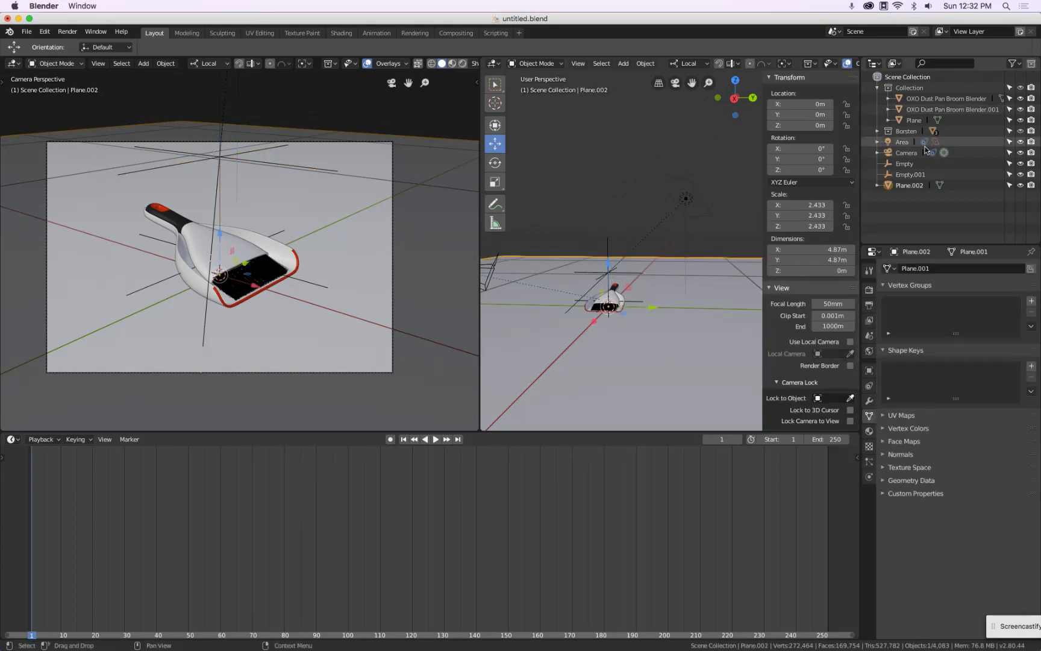
pyautogui.click(1010, 188)
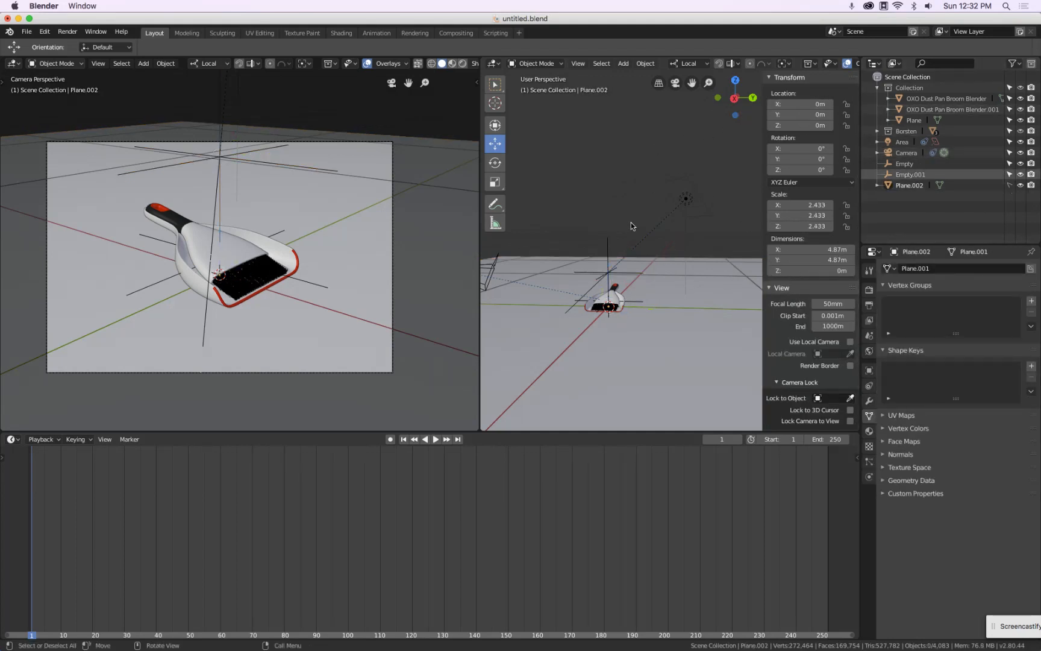
pyautogui.click(609, 247)
pyautogui.moveTo(608, 233); pyautogui.dragTo(609, 243)
# Switch the transform orientation to Global and lower the area light to about 0.53 m
pyautogui.click(686, 200)
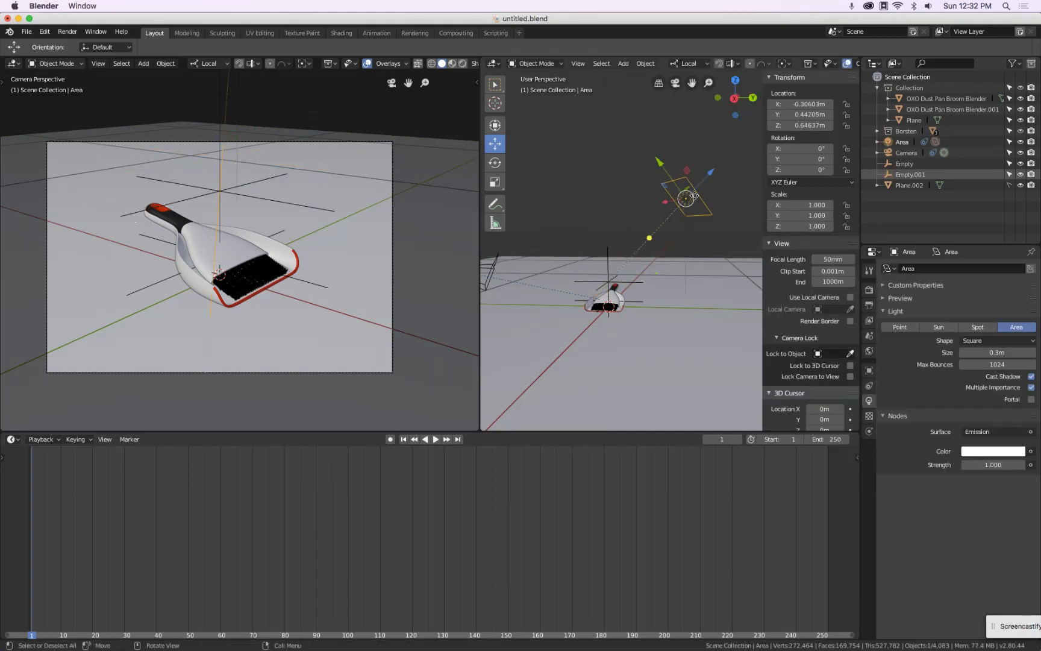
pyautogui.click(688, 63)
pyautogui.click(687, 101)
pyautogui.moveTo(691, 158); pyautogui.dragTo(688, 175)
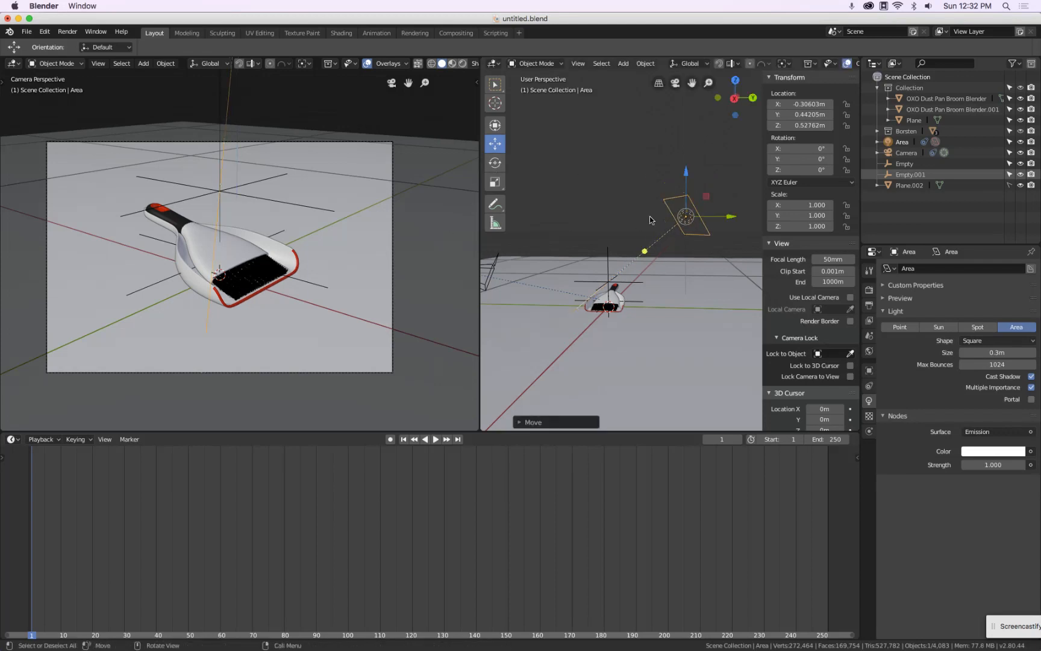
# Set the world background strength to 0
pyautogui.click(869, 353)
pyautogui.click(982, 374)
pyautogui.write('0')
pyautogui.press('Return')
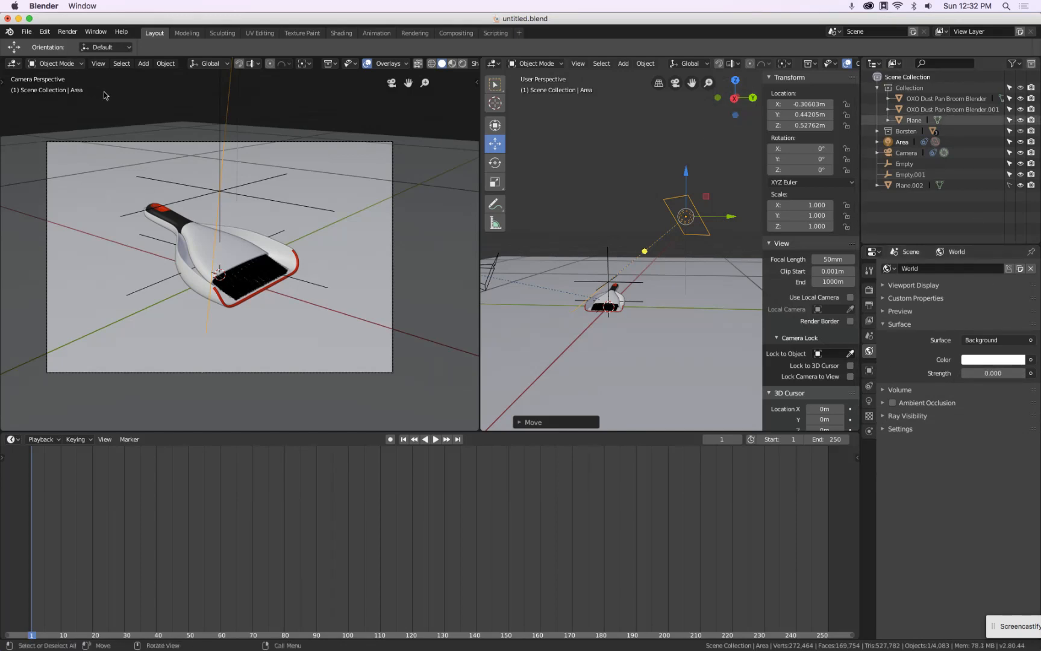
# Switch the camera view to rendered shading
pyautogui.click(88, 33)
pyautogui.click(26, 32)
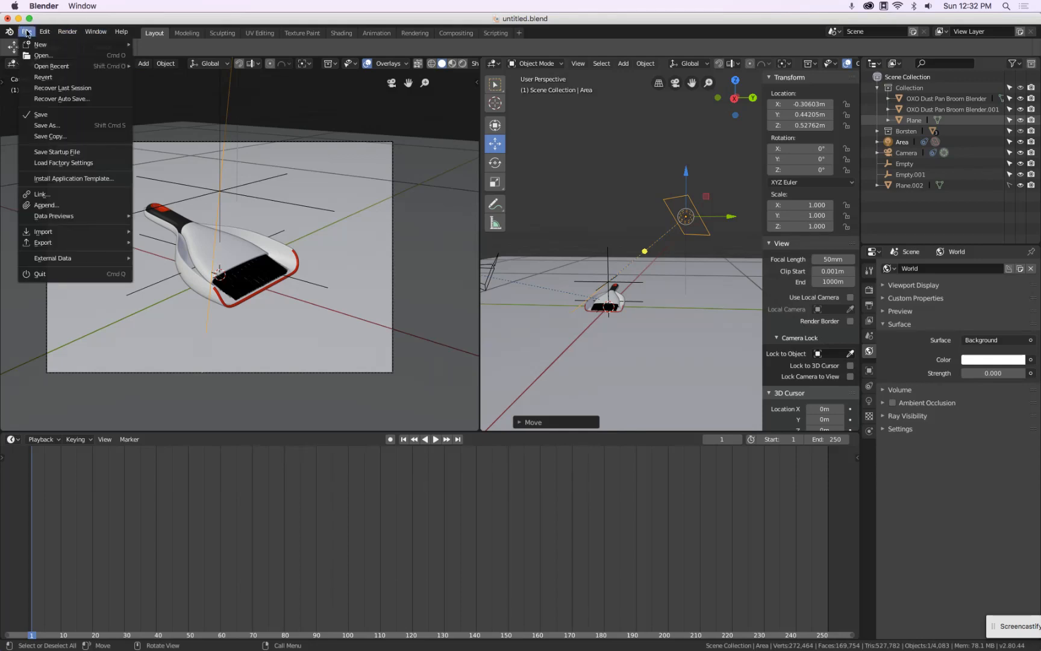
pyautogui.click(47, 117)
pyautogui.click(85, 47)
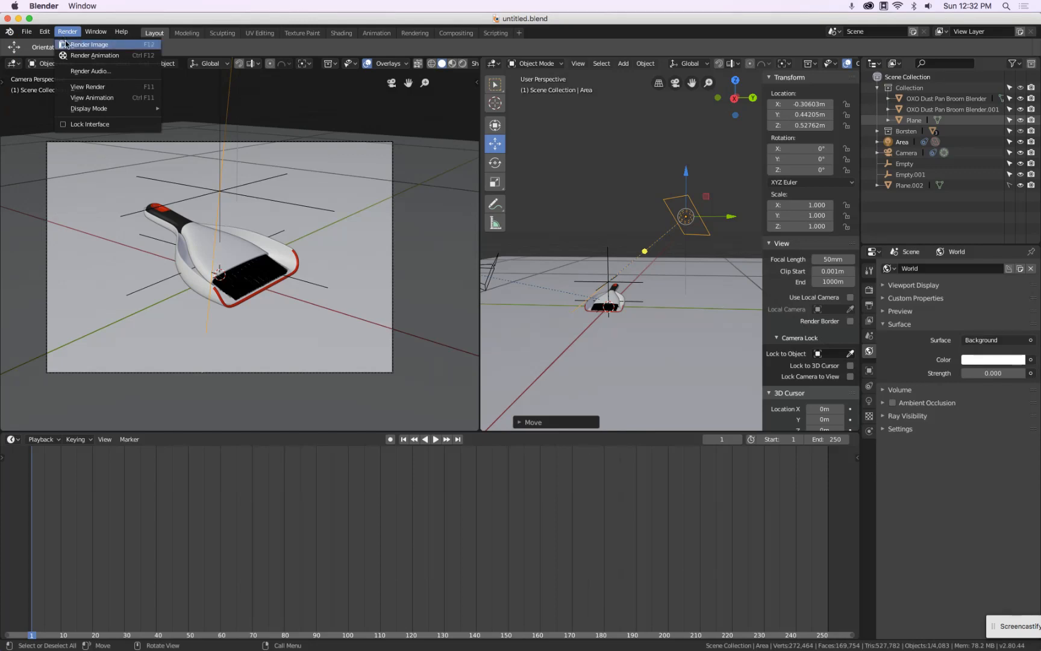
pyautogui.click(462, 65)
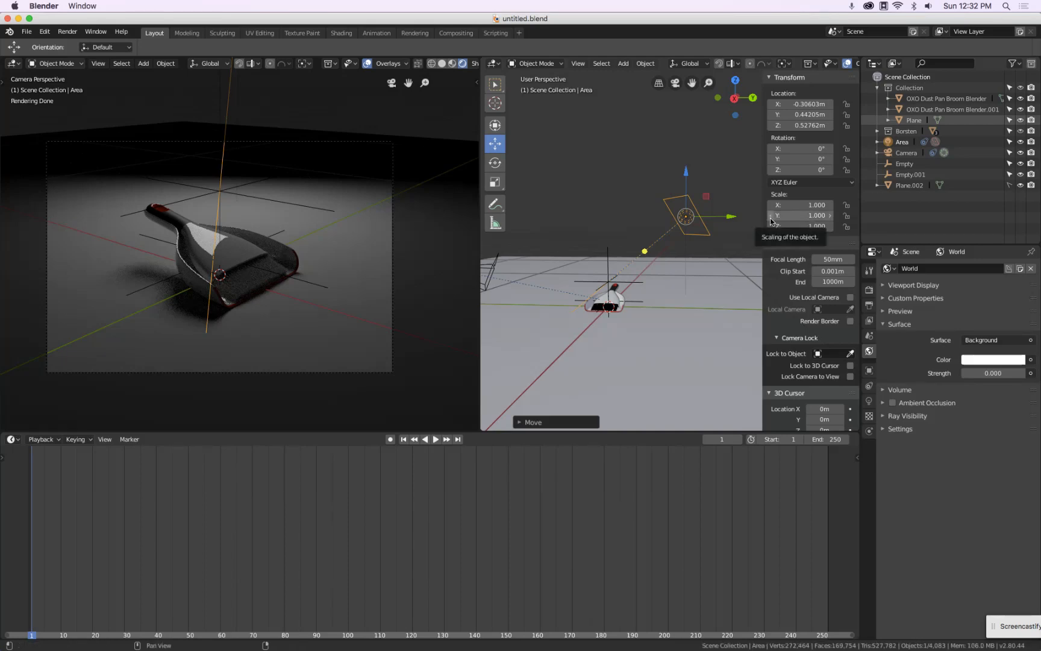
# Try moving the area light to several positions around the dustpan in top view
pyautogui.press('KP_7')
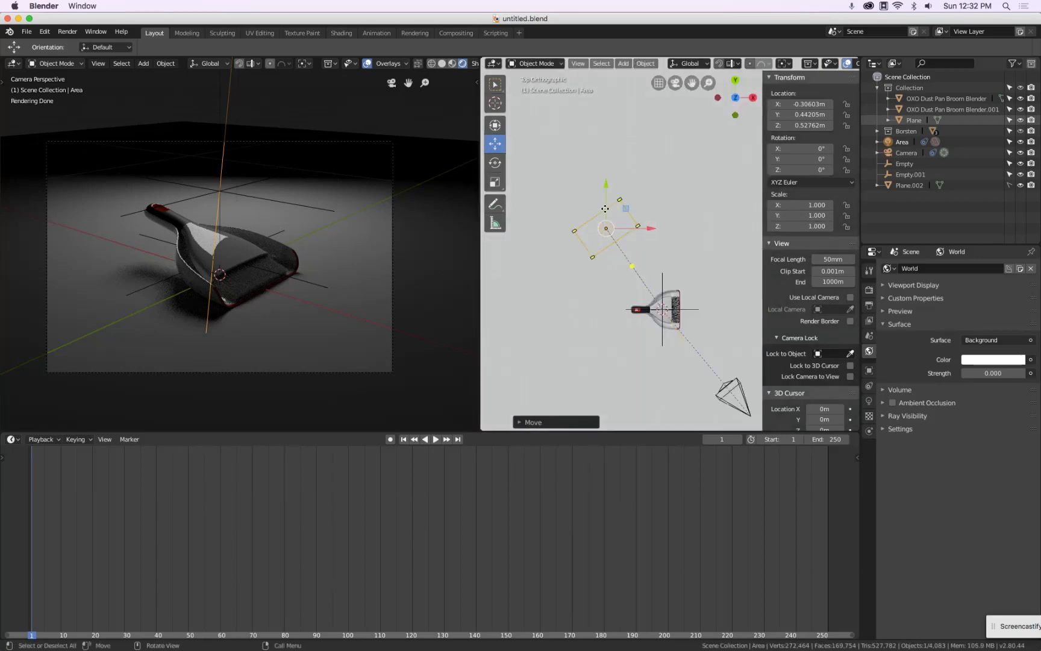
pyautogui.press('g')
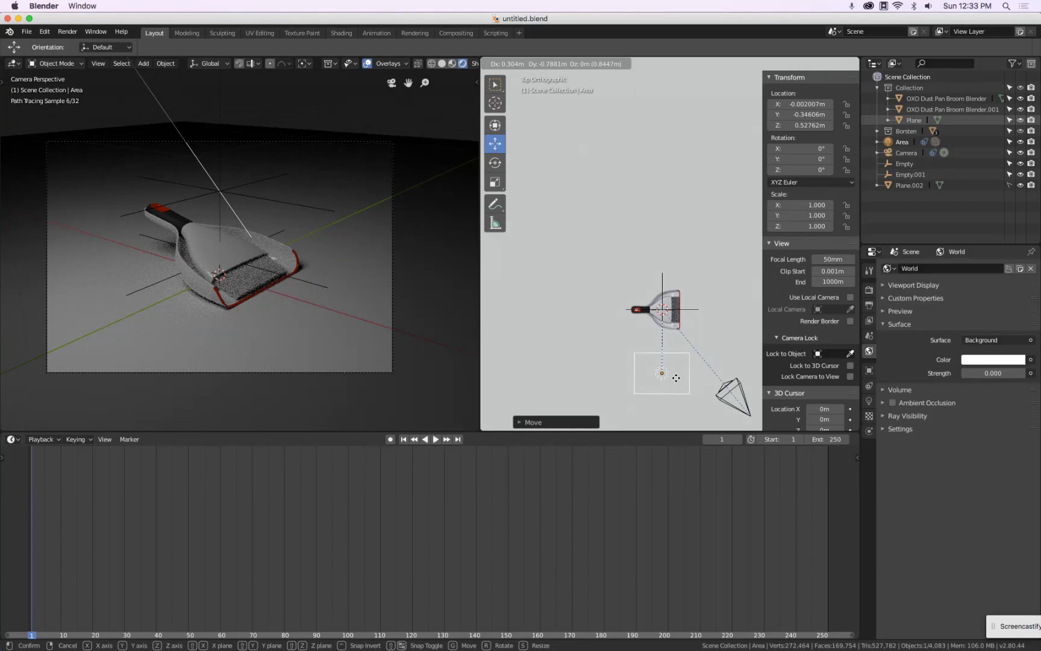
pyautogui.click(676, 378)
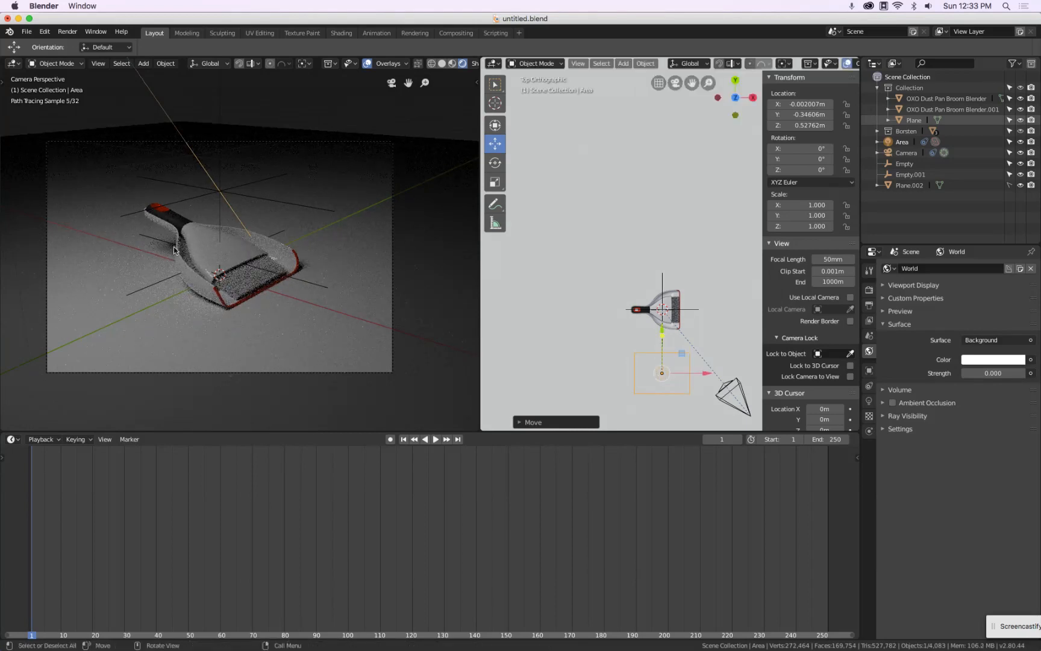
pyautogui.press('g')
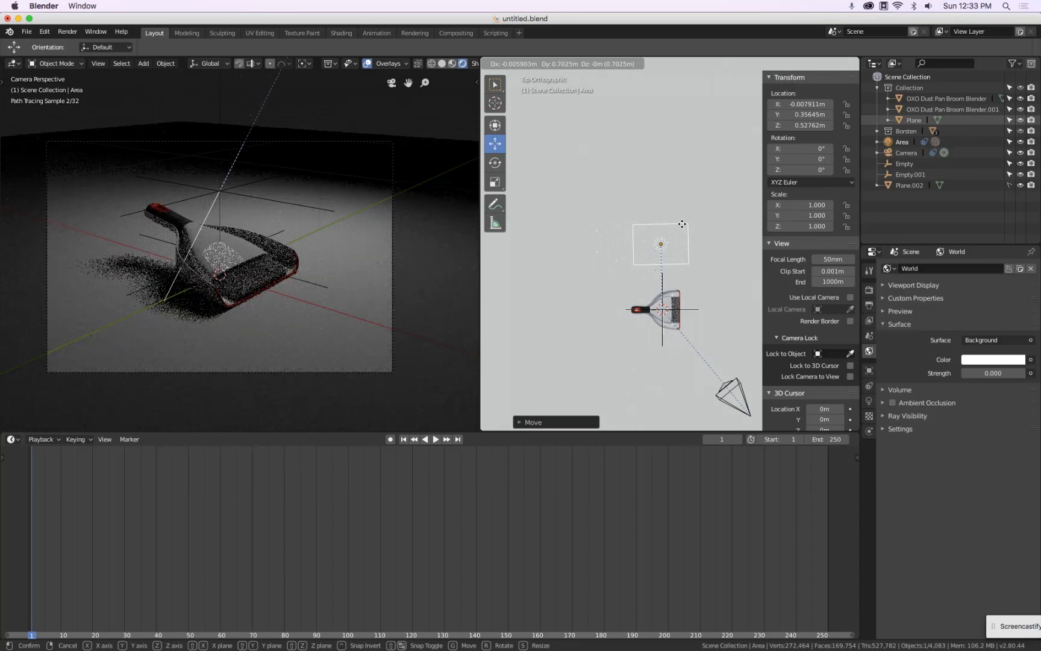
pyautogui.click(680, 222)
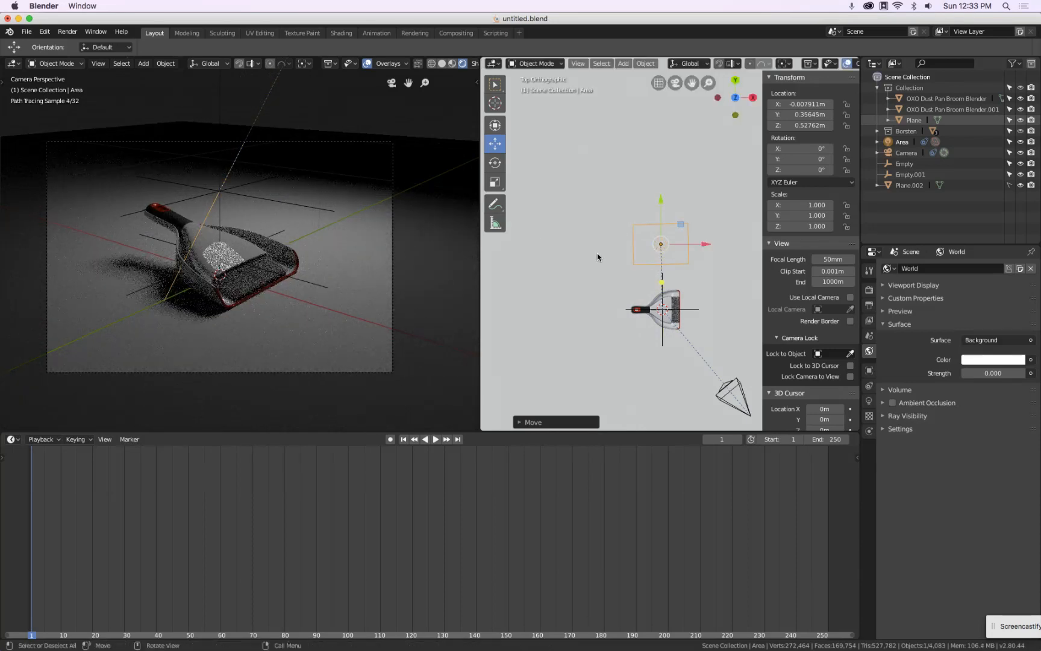
pyautogui.press('g')
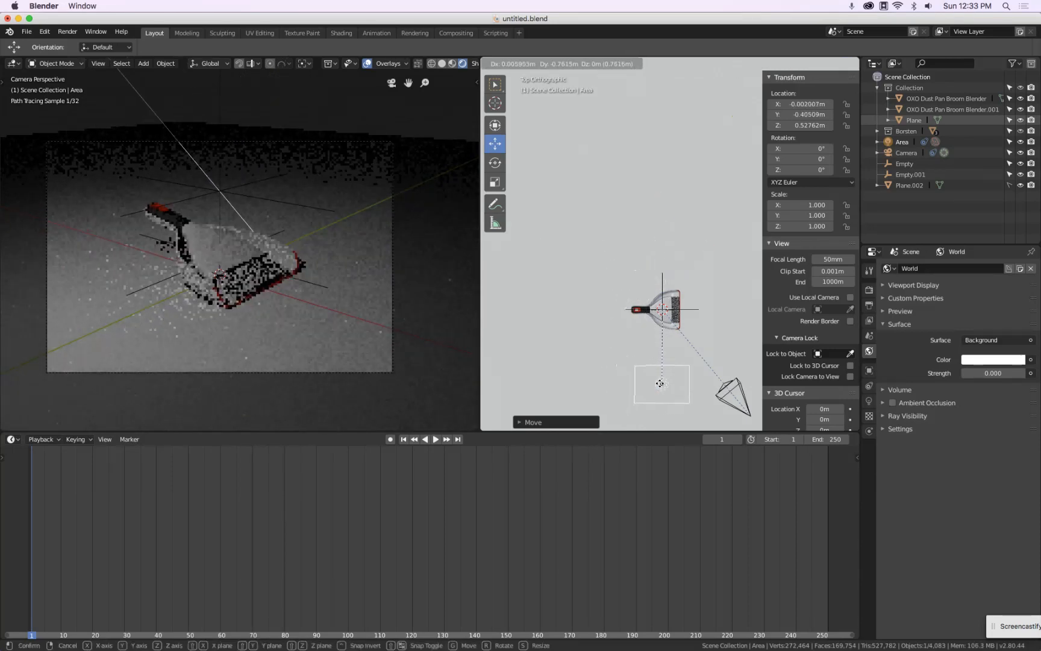
pyautogui.click(662, 383)
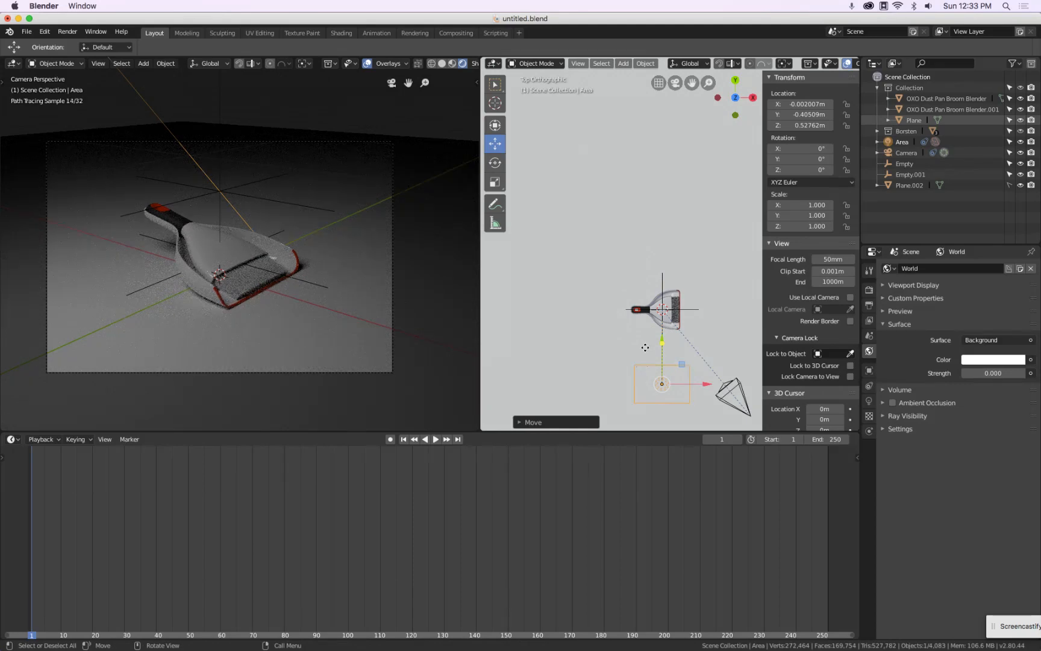
# Move the area light to about X 0.19 m, Y -0.42 m, beside the camera in front of the dustpan
pyautogui.press('g')
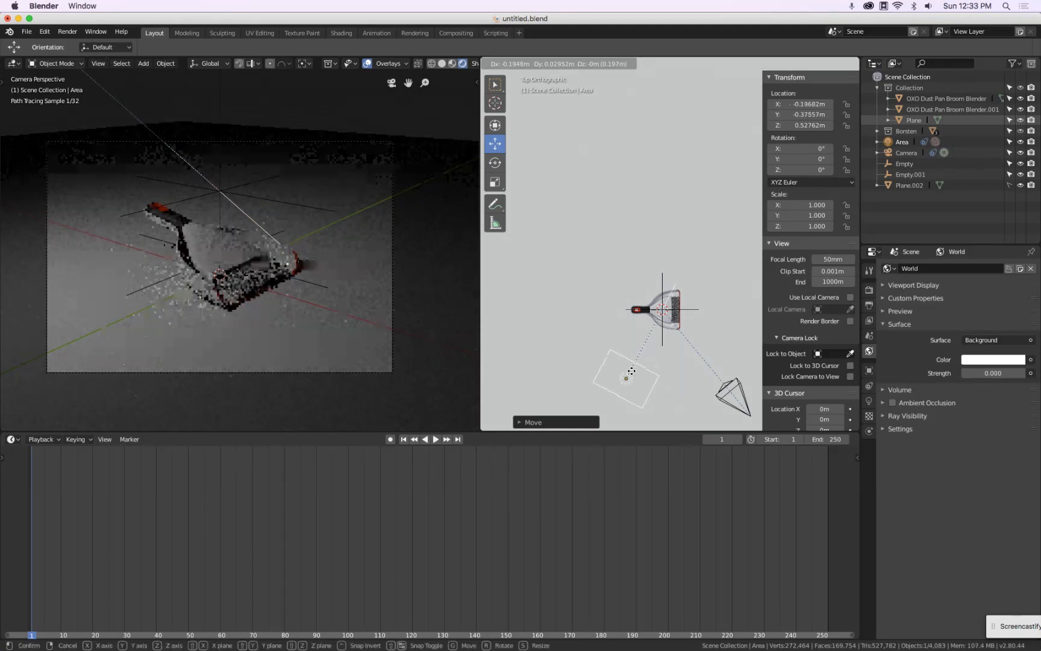
pyautogui.click(631, 371)
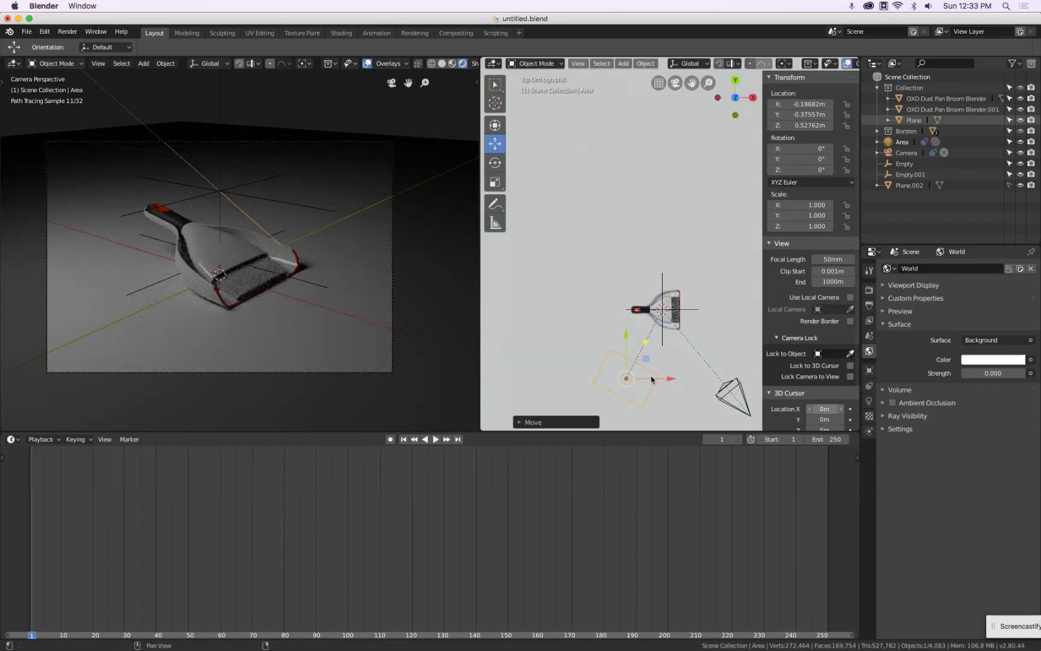
pyautogui.moveTo(625, 378); pyautogui.dragTo(696, 385)
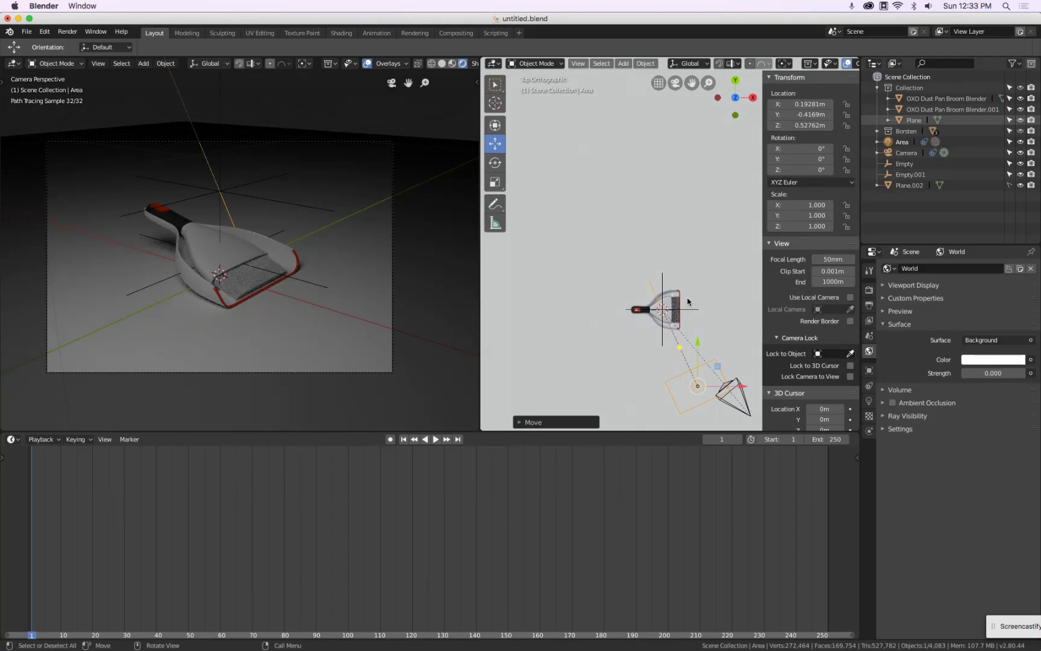
# Duplicate the area light and place the copy at about X -0.13 m, Y 0.45 m behind the dustpan
pyautogui.hotkey('shift', 'd')
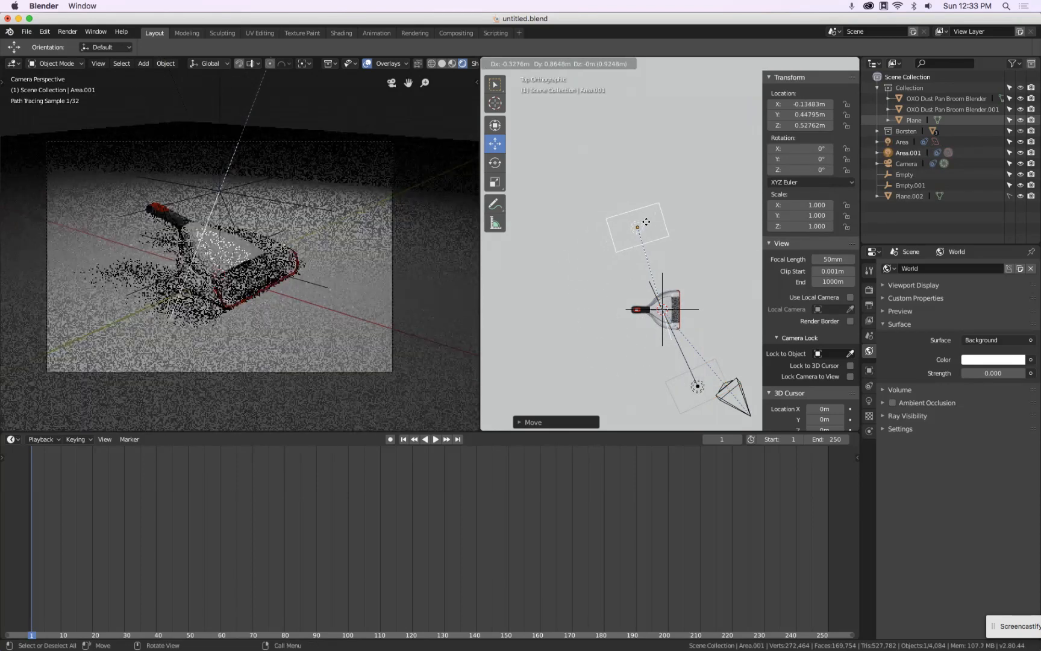
pyautogui.click(645, 221)
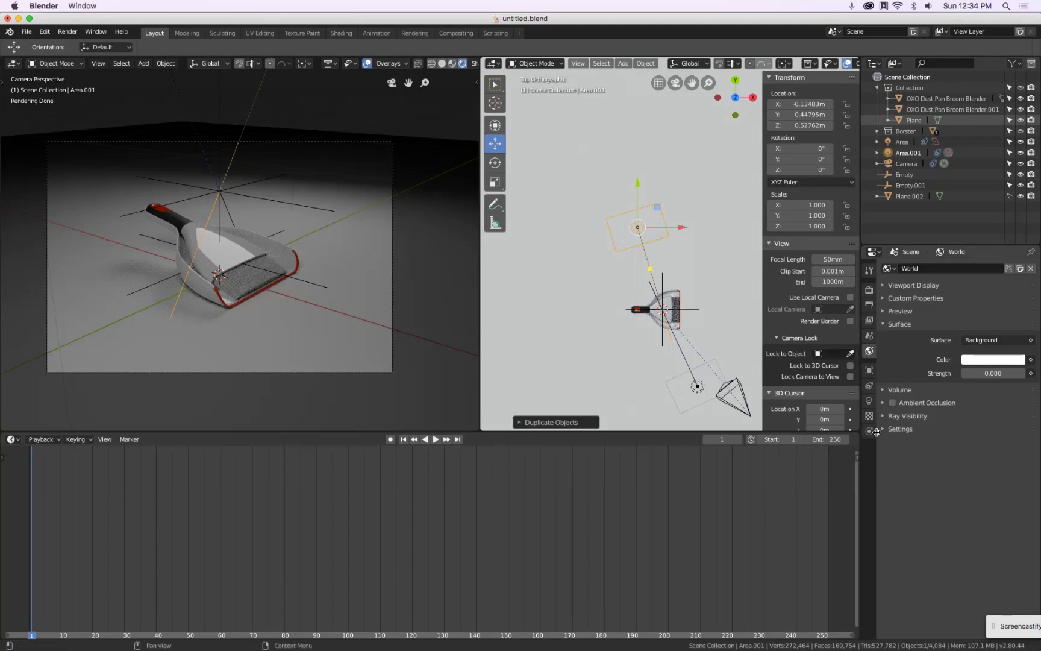
# Turn off camera, diffuse and transmission ray visibility for the duplicated light, keeping glossy on
pyautogui.click(870, 373)
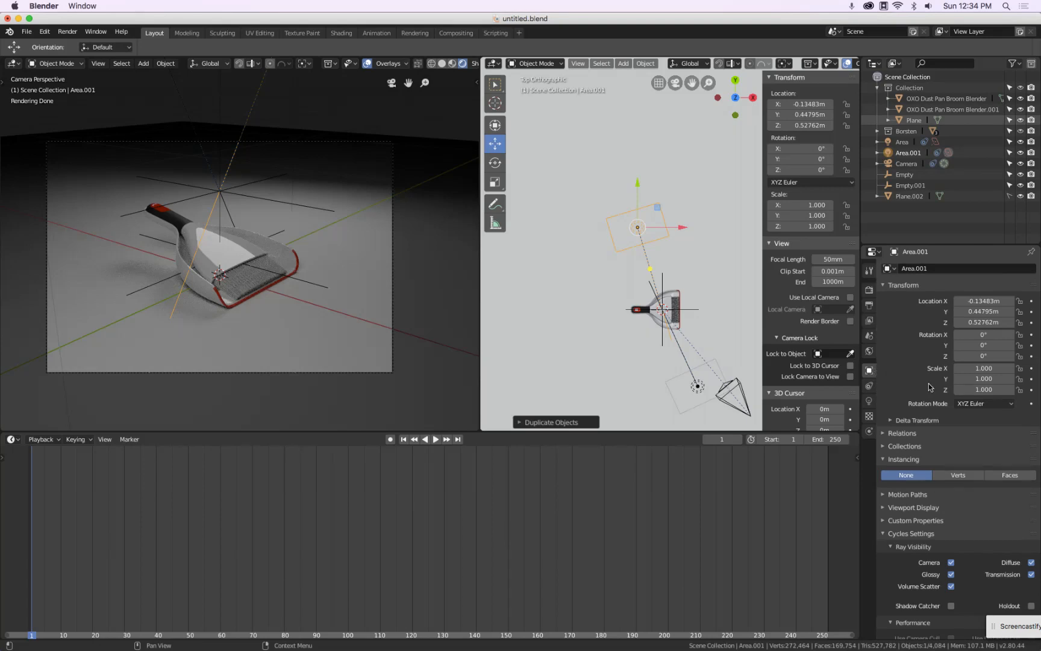
pyautogui.click(951, 563)
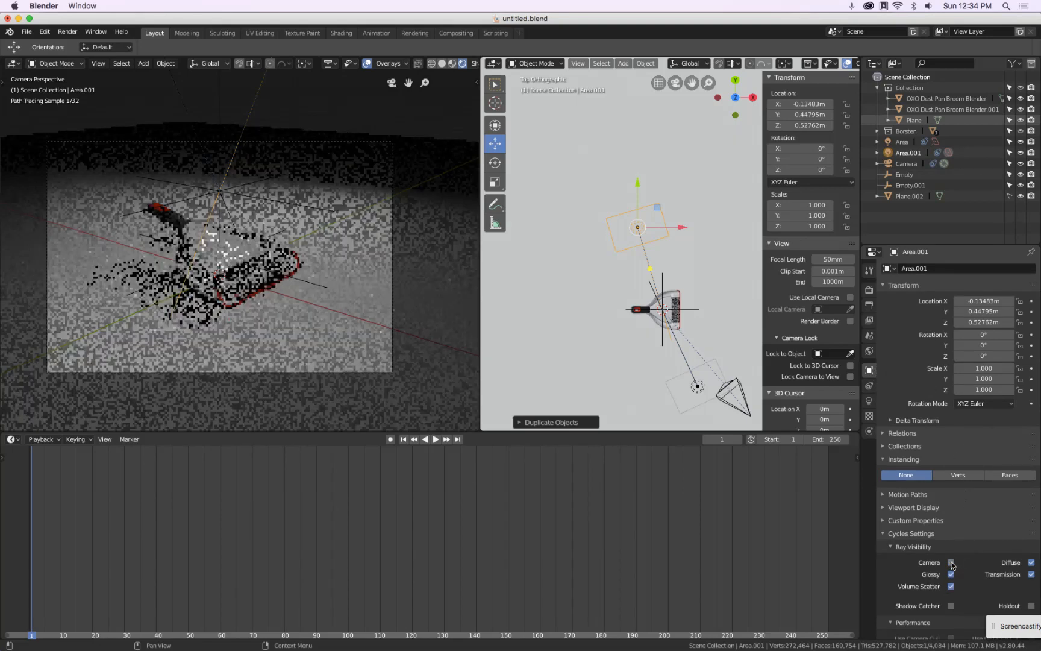
pyautogui.click(1032, 563)
pyautogui.click(1031, 575)
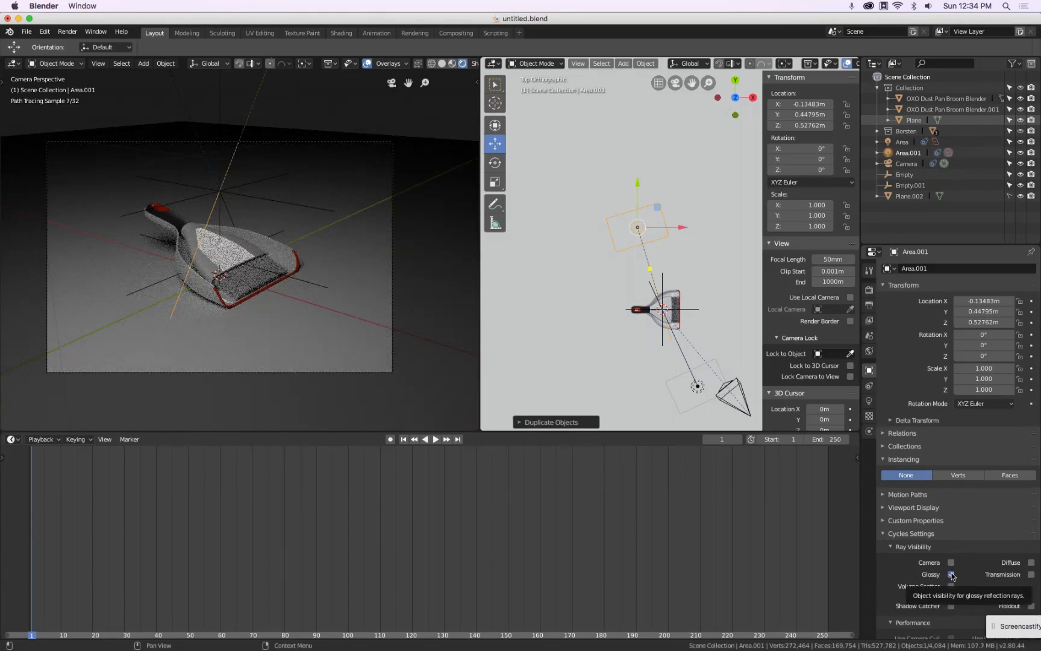
pyautogui.click(951, 575)
pyautogui.click(951, 575)
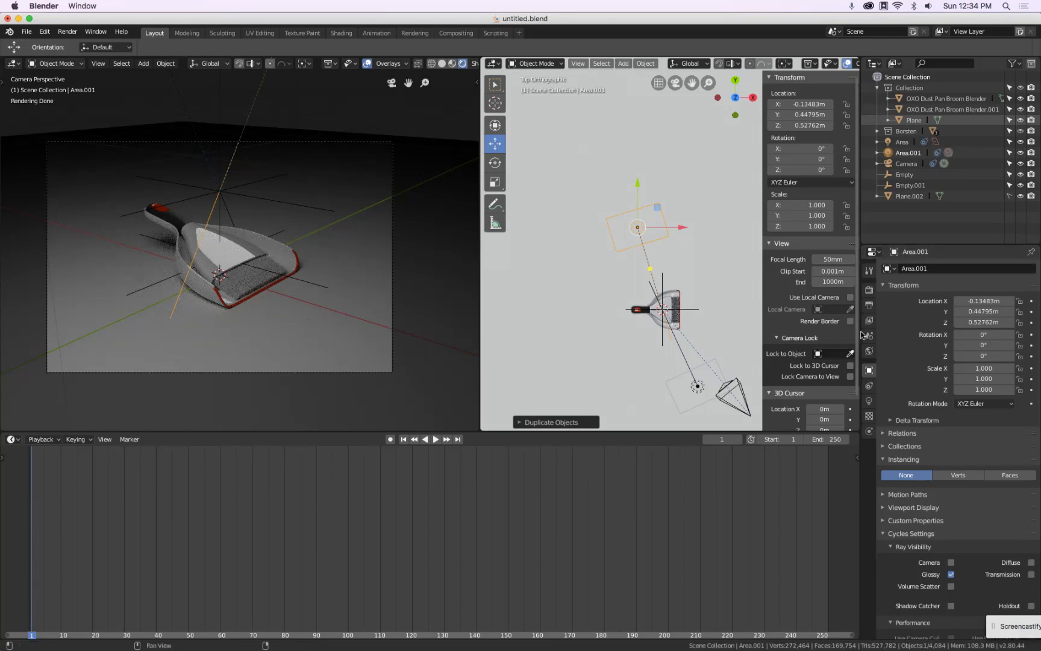
# Set the world background strength to 0.4
pyautogui.click(869, 351)
pyautogui.click(991, 374)
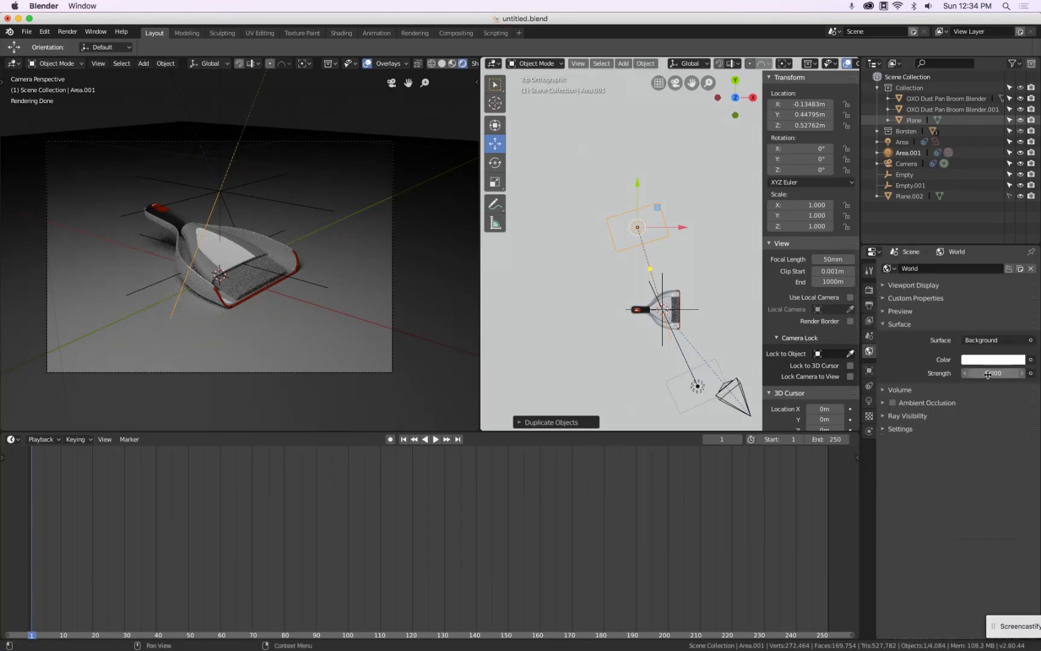
pyautogui.write('.5')
pyautogui.press('Return')
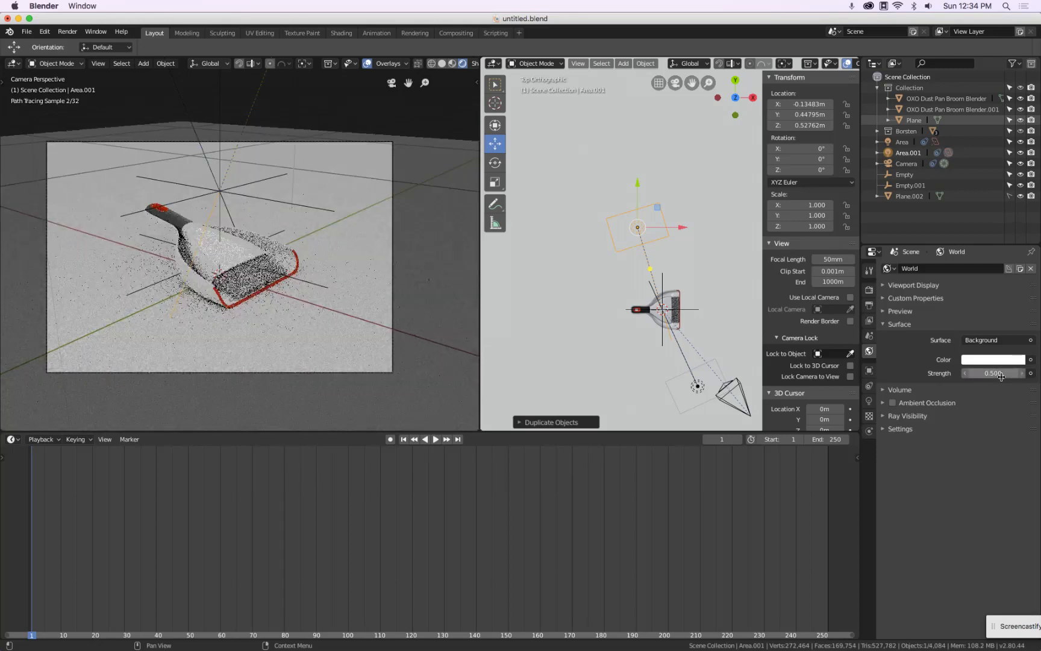
pyautogui.click(1000, 377)
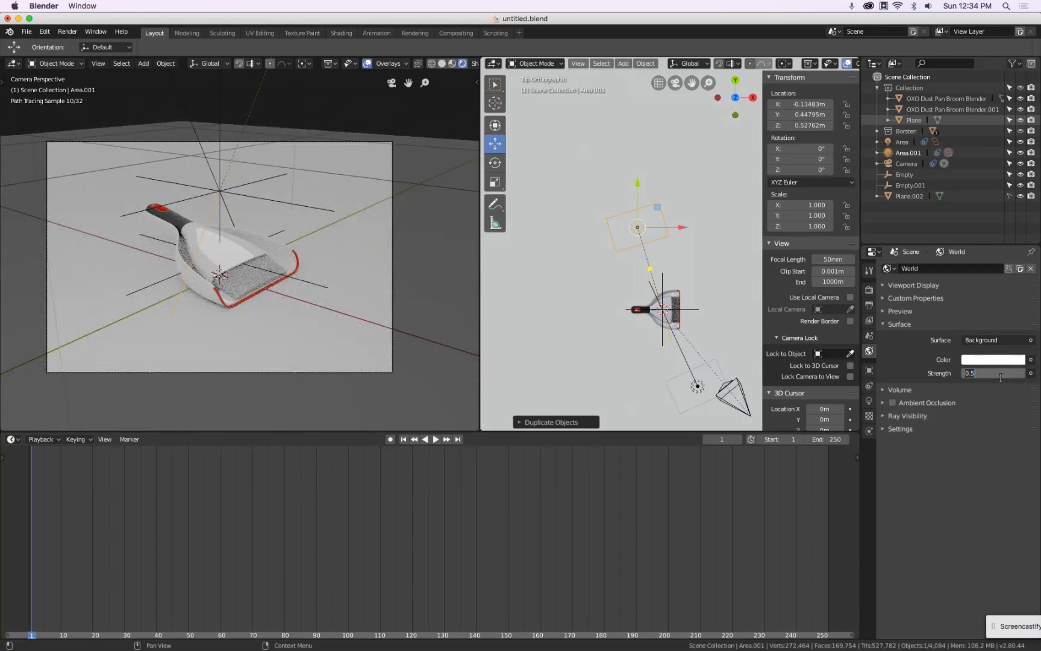
pyautogui.write('.25')
pyautogui.press('Return')
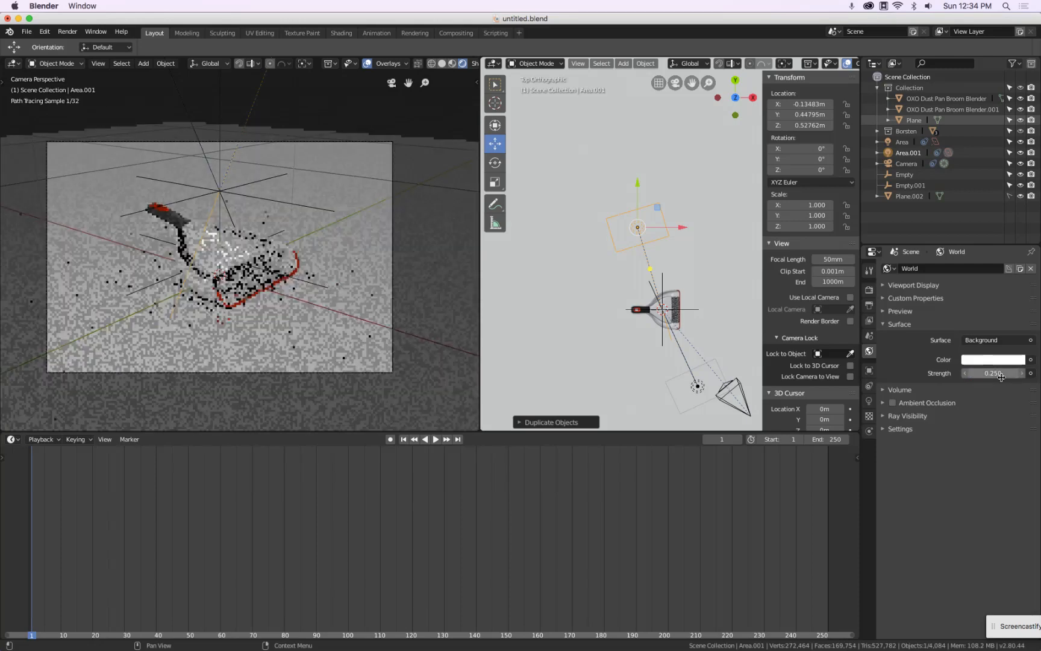
pyautogui.click(1000, 377)
pyautogui.write('.4')
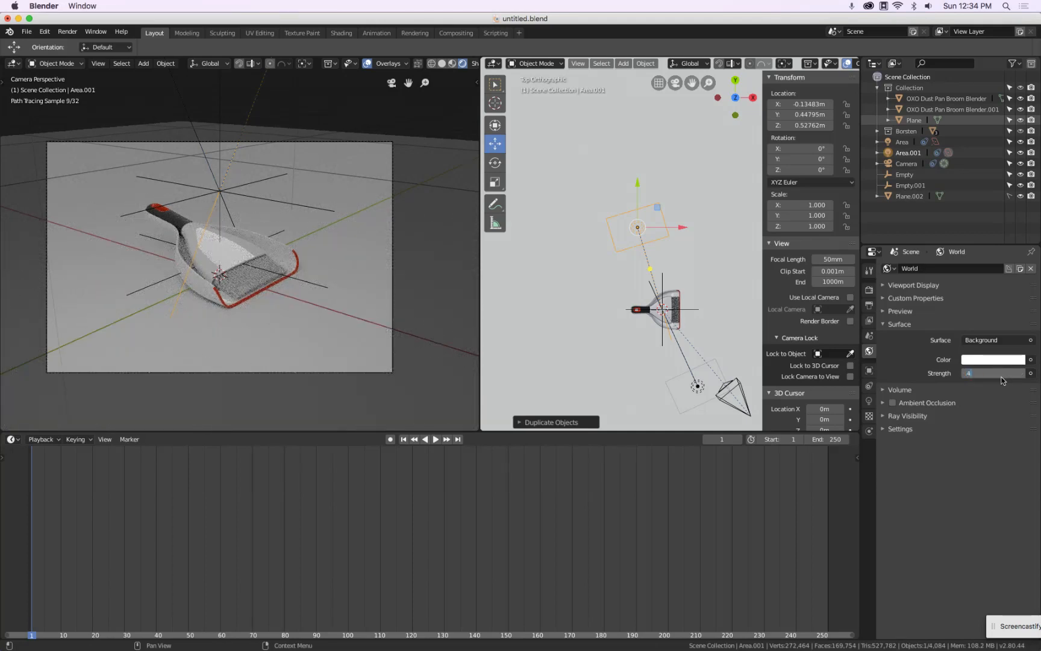
pyautogui.press('Return')
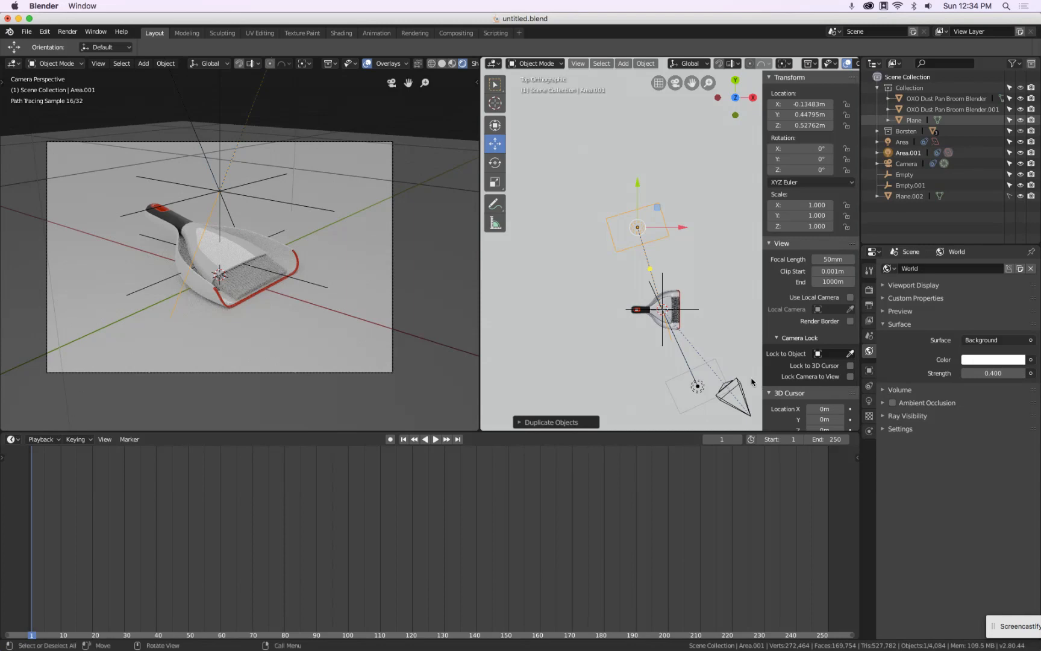
# Select the front area light and set its emission strength to 4
pyautogui.click(697, 386)
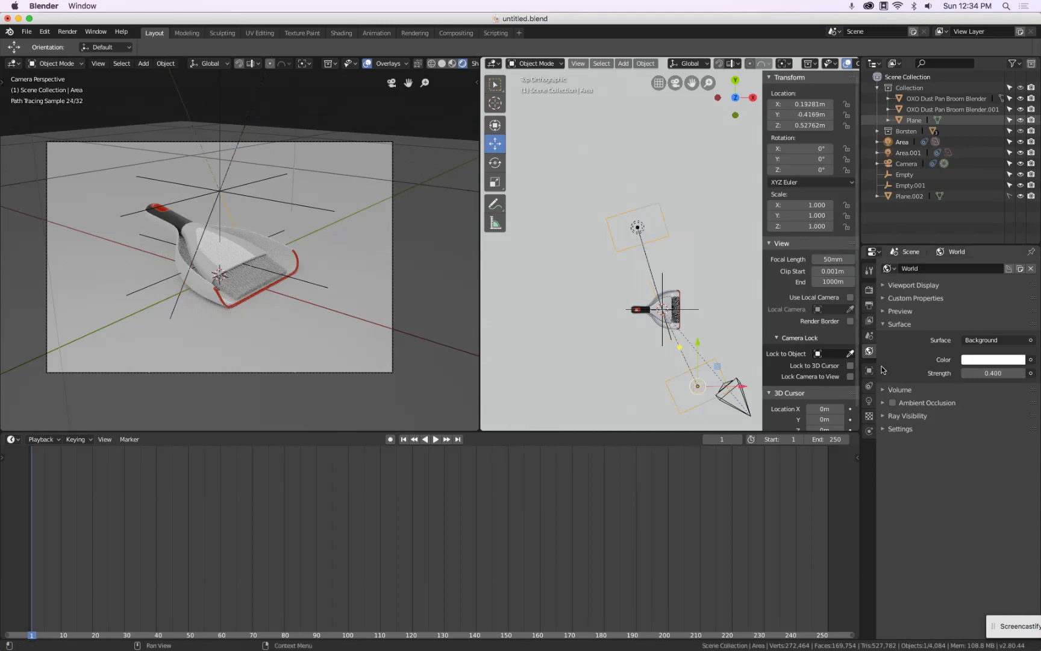
pyautogui.click(868, 400)
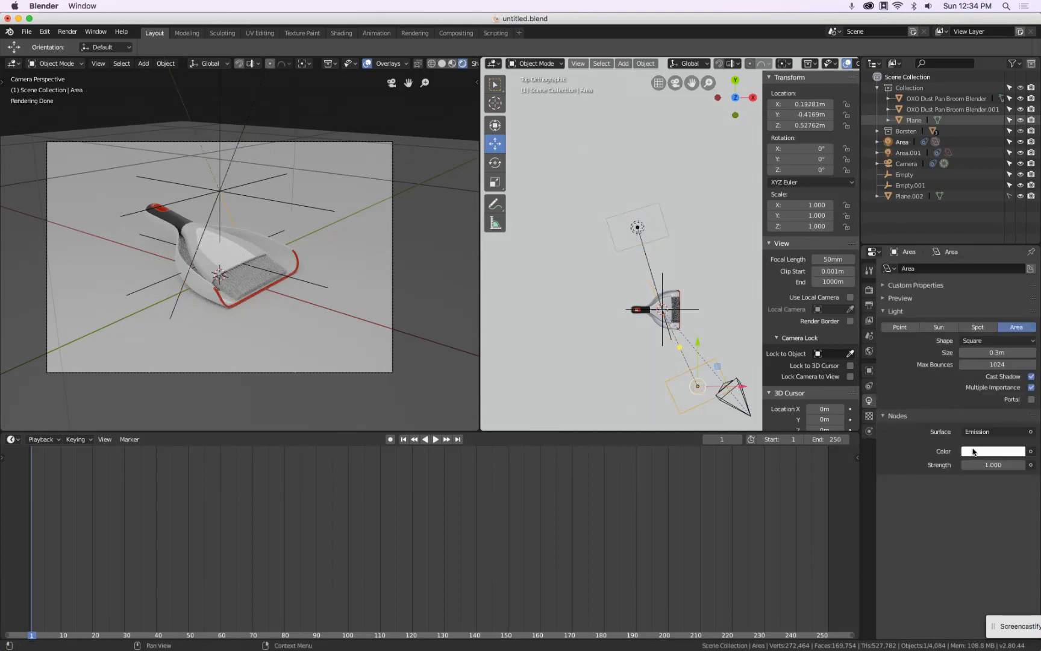
pyautogui.click(982, 464)
pyautogui.write('15')
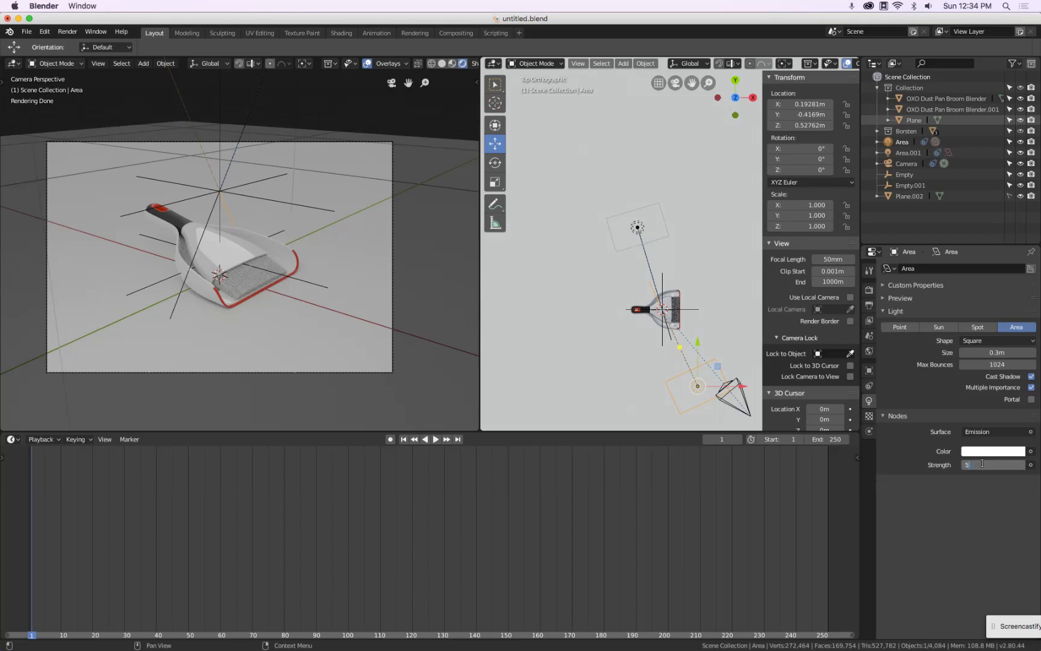
pyautogui.press('Return')
pyautogui.click(982, 462)
pyautogui.write('5.0')
pyautogui.write('4')
pyautogui.press('Return')
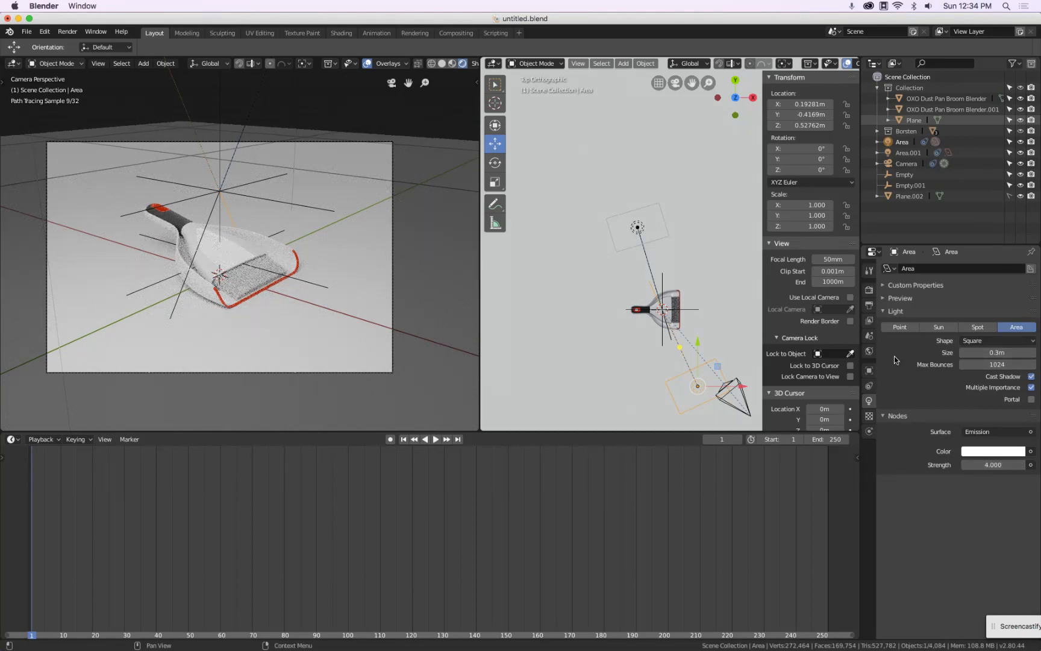
# In the render settings, set the color management look to Very High Contrast
pyautogui.click(869, 290)
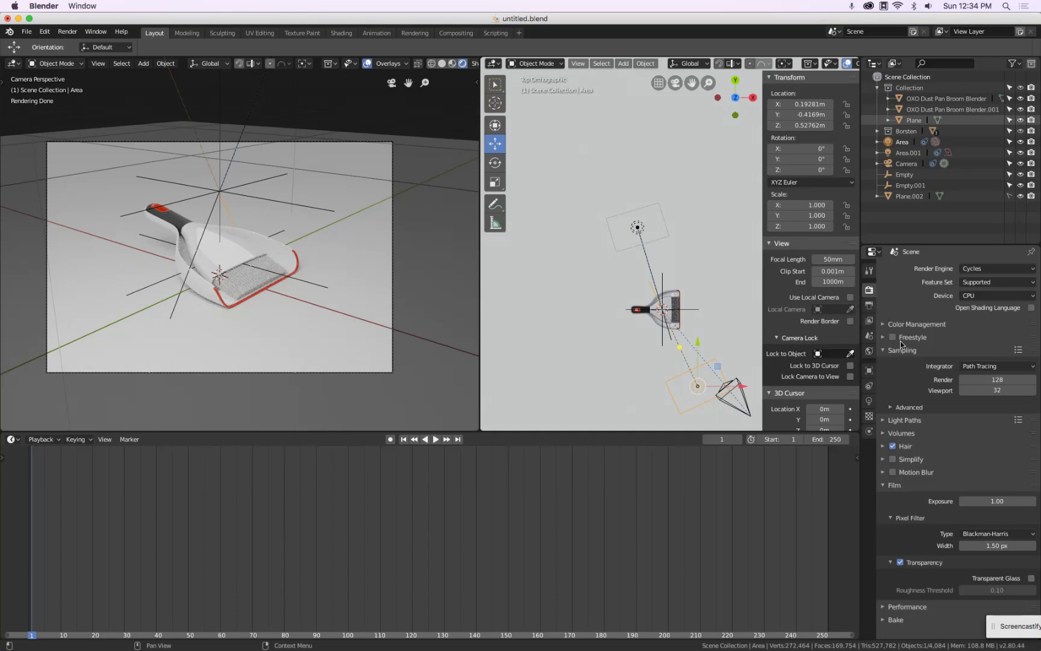
pyautogui.click(884, 353)
pyautogui.click(885, 427)
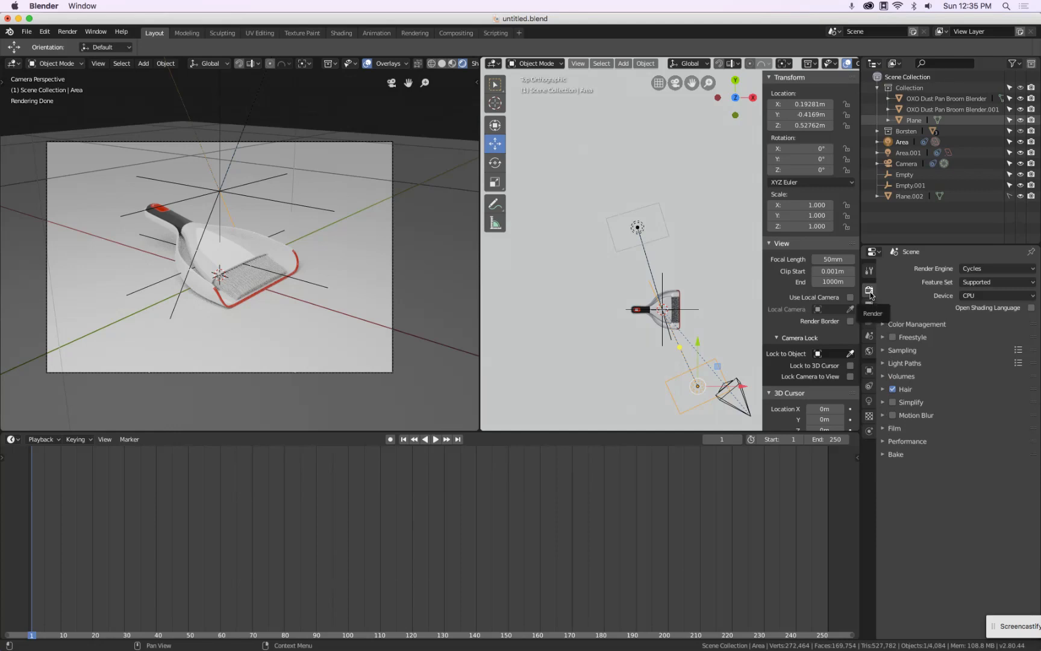
pyautogui.click(886, 324)
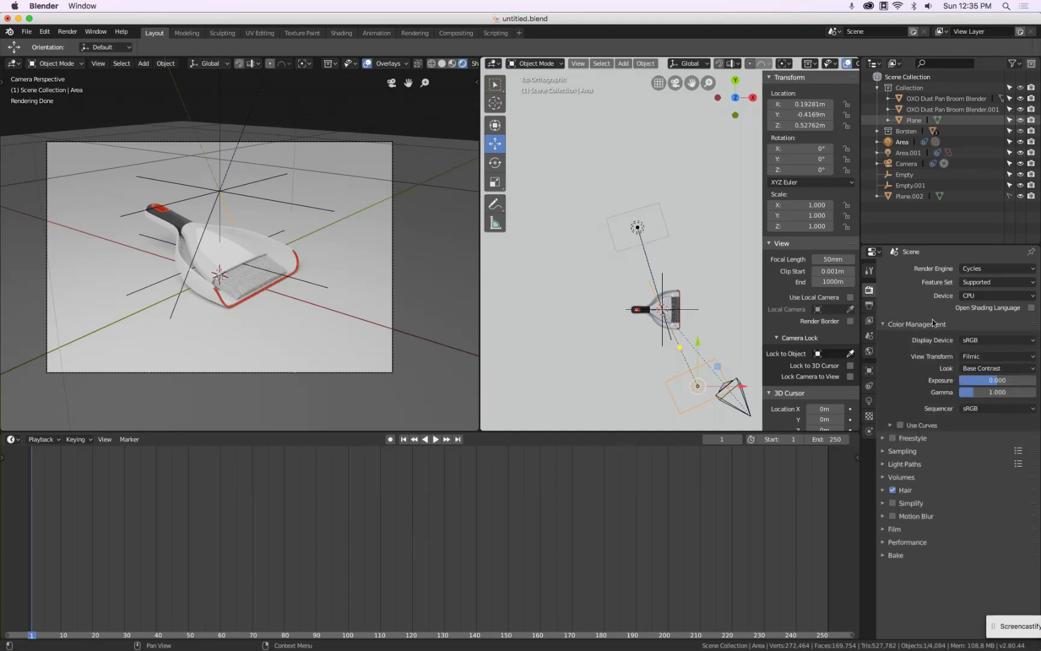
pyautogui.click(972, 365)
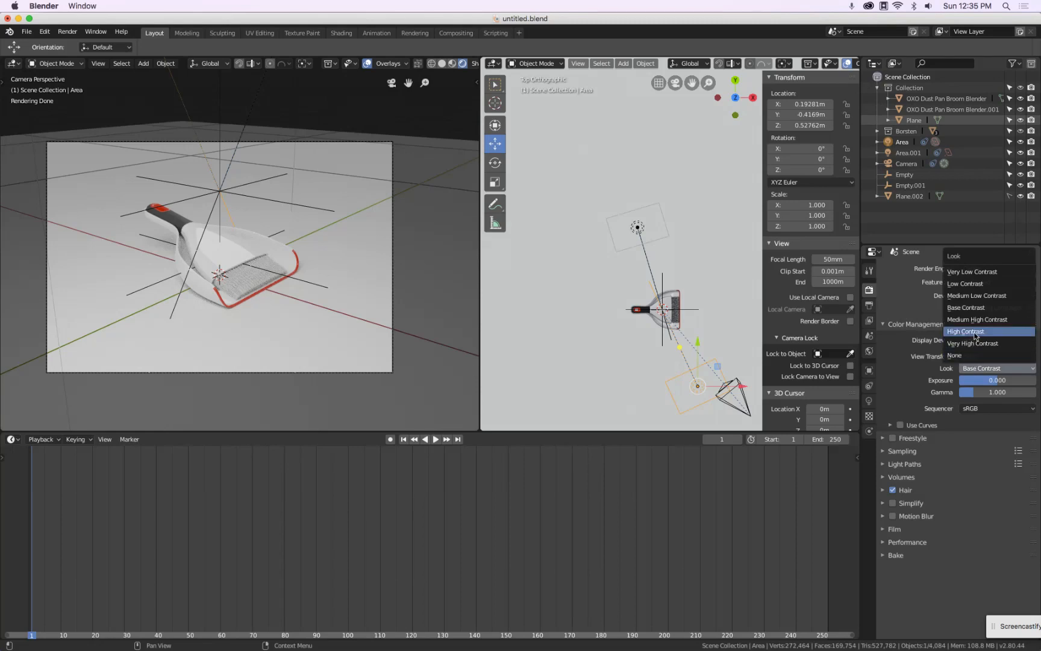
pyautogui.click(975, 333)
pyautogui.click(972, 368)
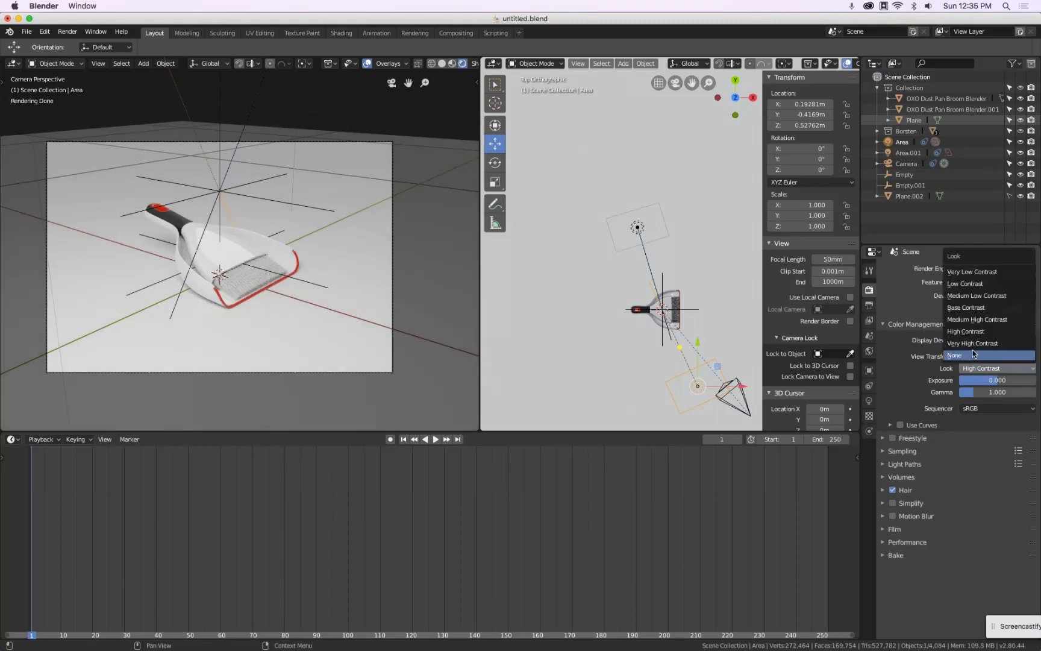
pyautogui.click(972, 343)
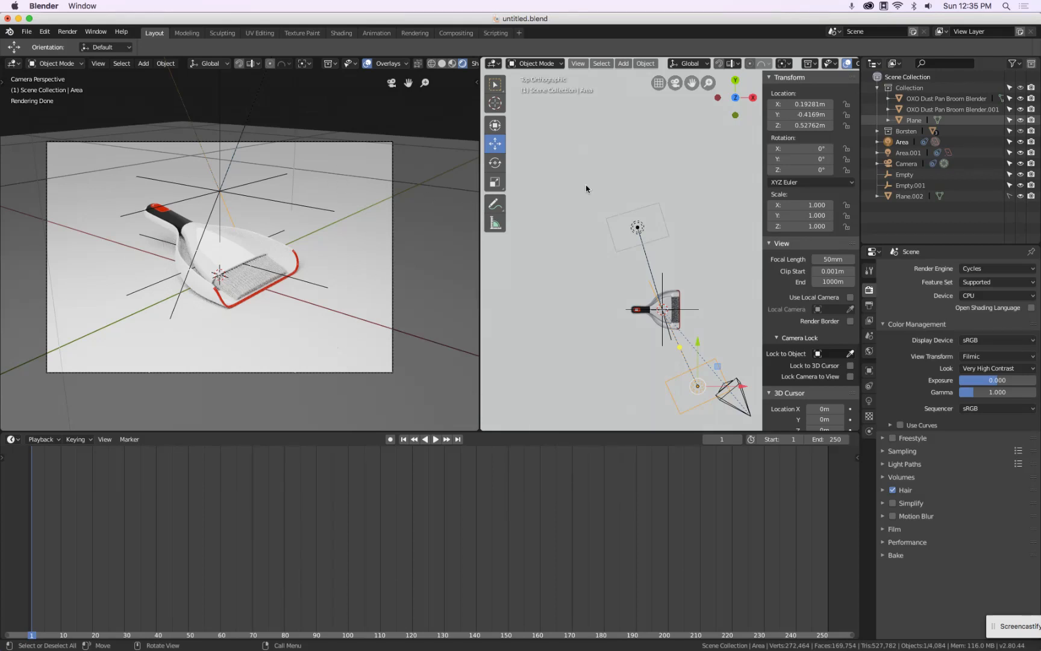
# Enable Shadow Catcher in the Cycles ray visibility settings of the floor plane Plane.002
pyautogui.click(908, 196)
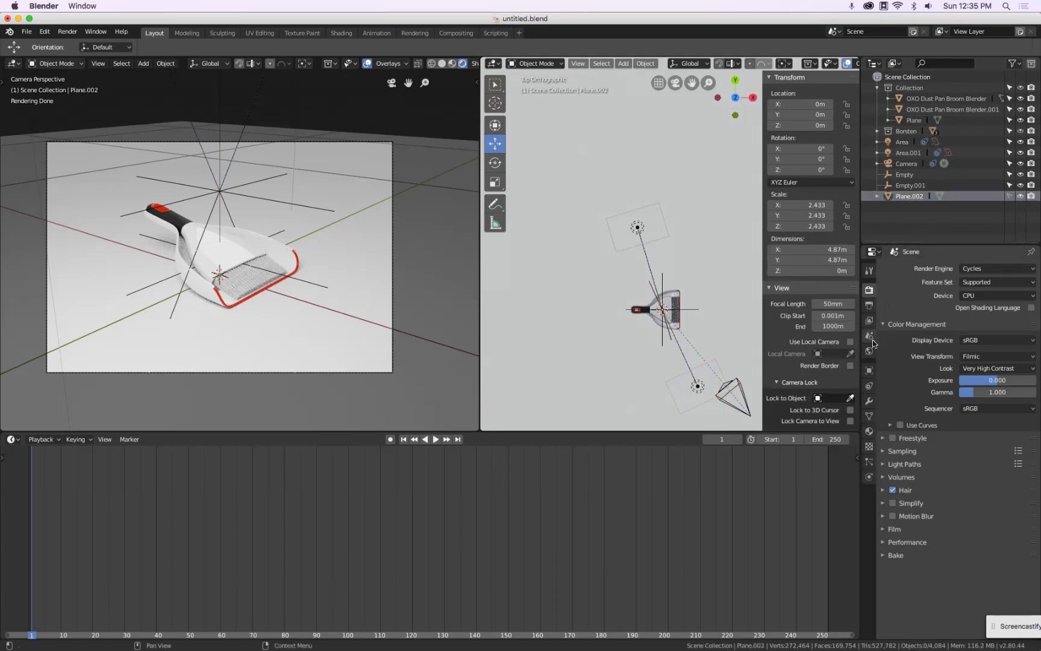
pyautogui.click(869, 371)
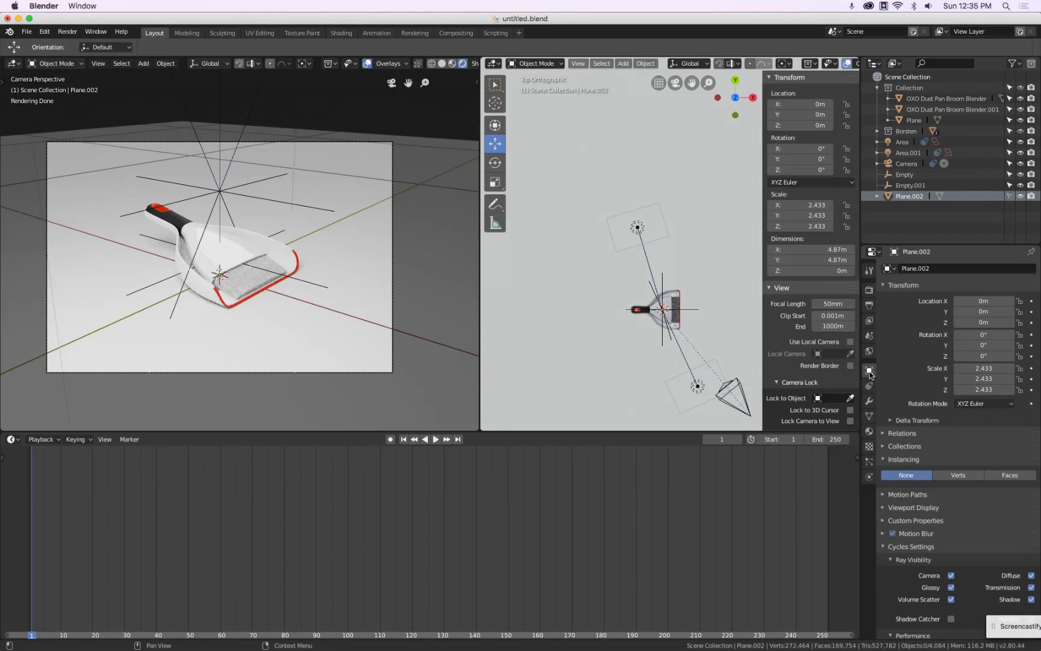
pyautogui.scroll(-1, 897, 551)
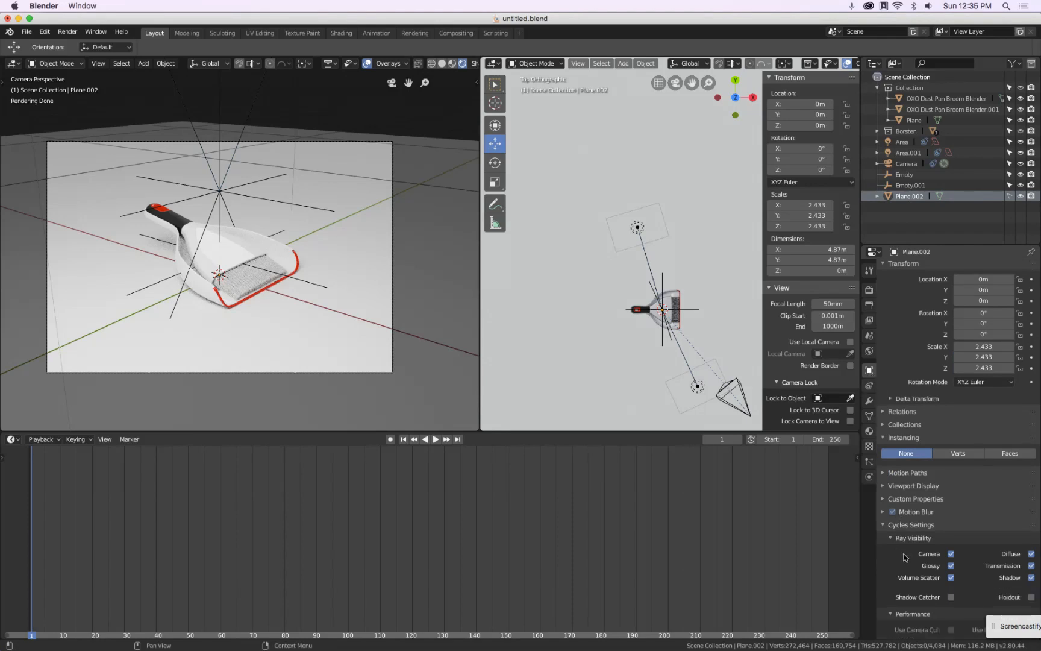
pyautogui.click(951, 597)
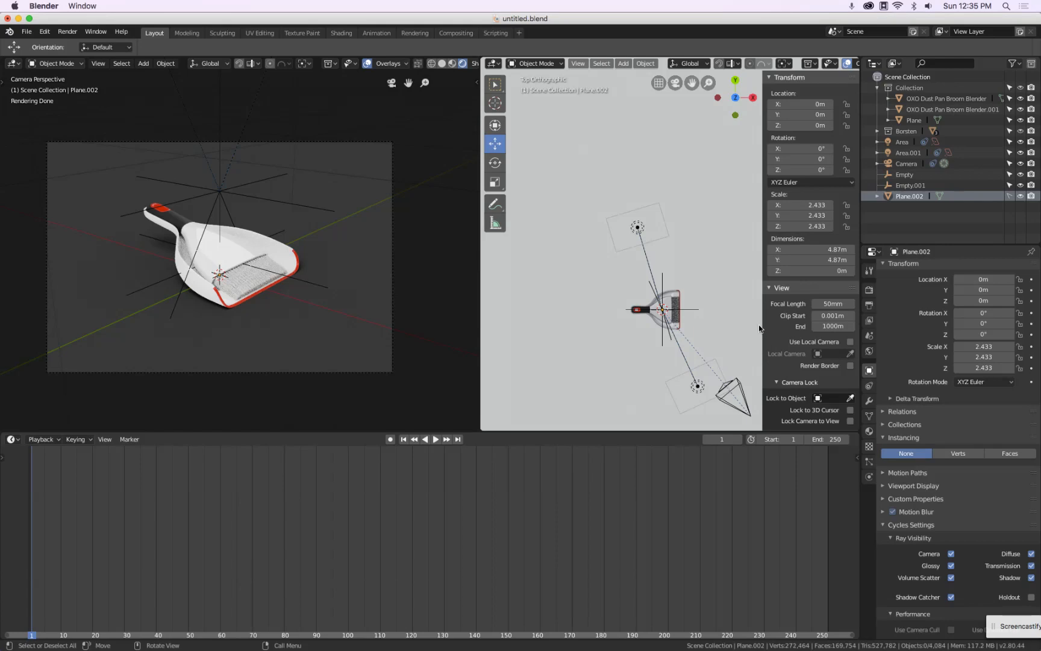
# Select the Cylinder bristle object in the Borsten collection and create a new material for it
pyautogui.scroll(10, 659, 319)
pyautogui.click(590, 220)
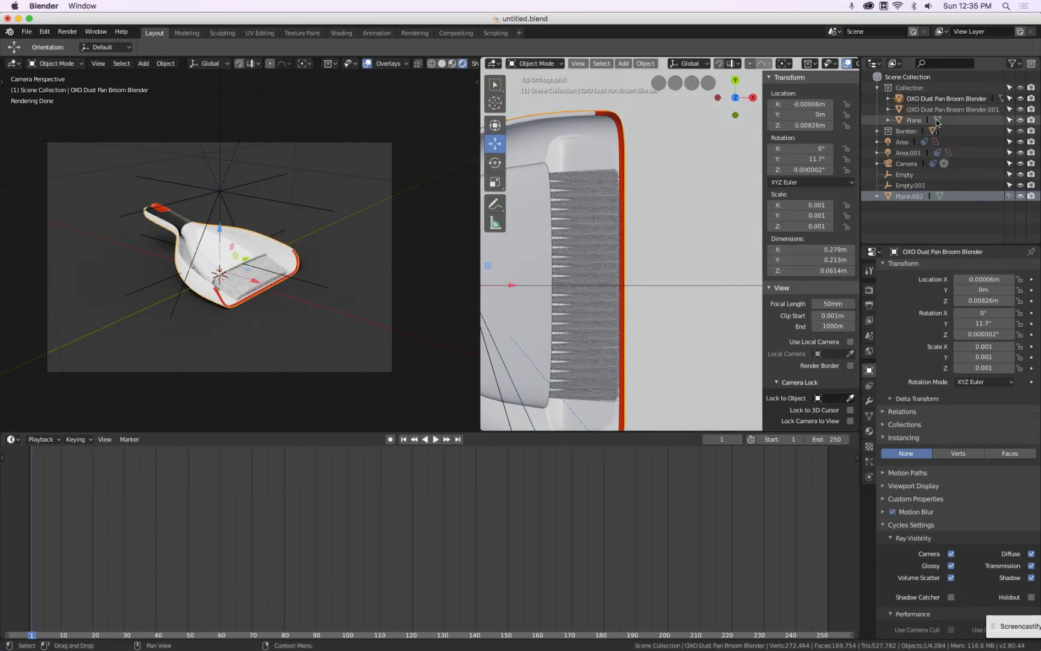
pyautogui.click(877, 131)
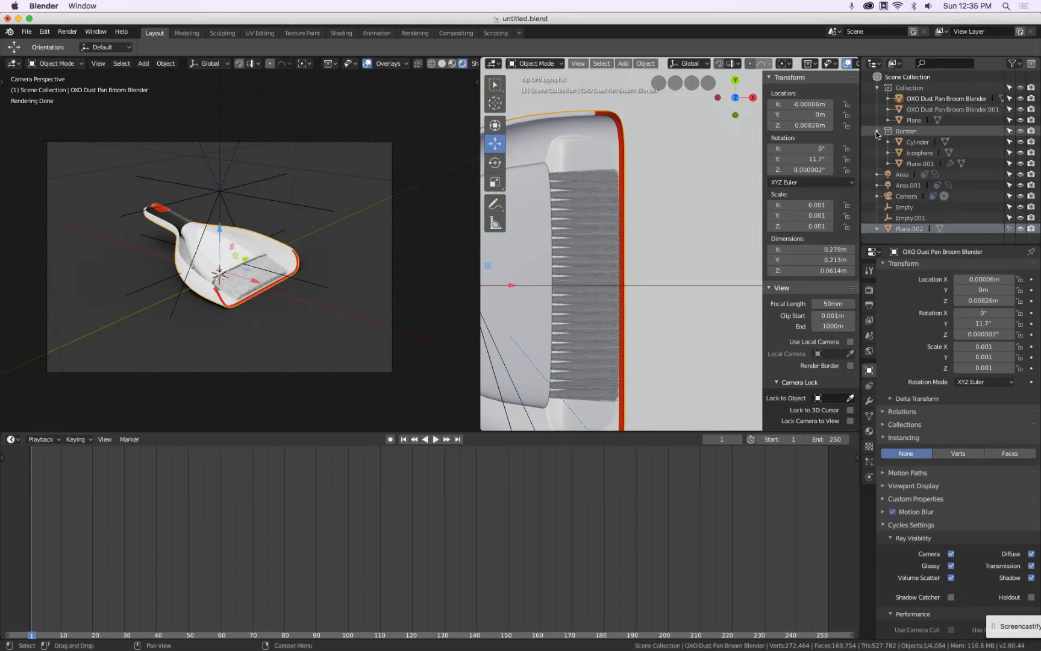
pyautogui.click(918, 142)
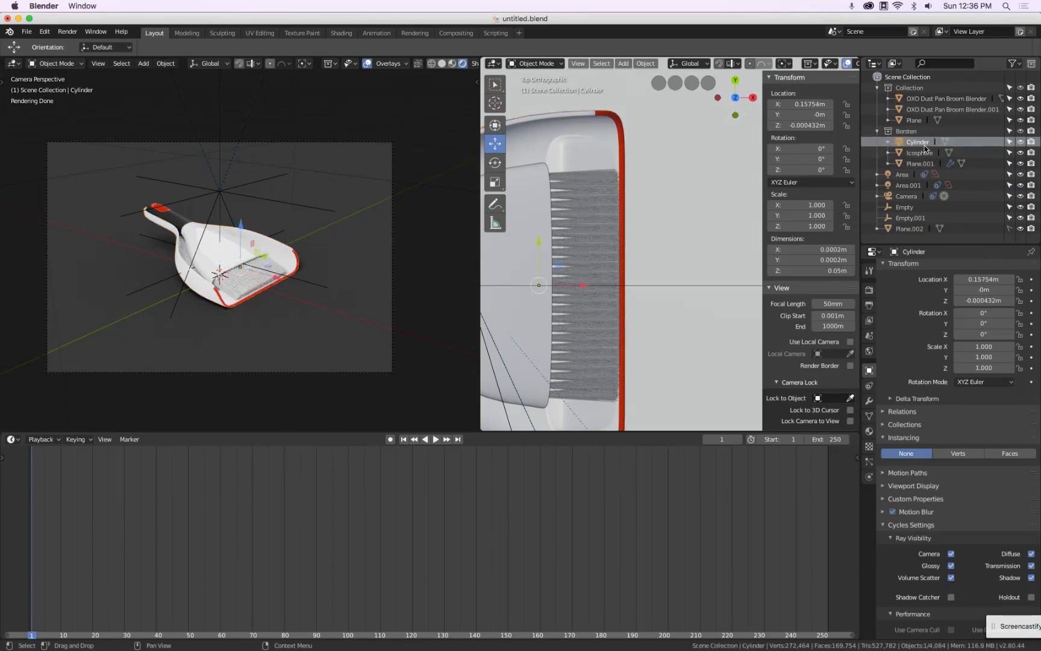
pyautogui.click(869, 431)
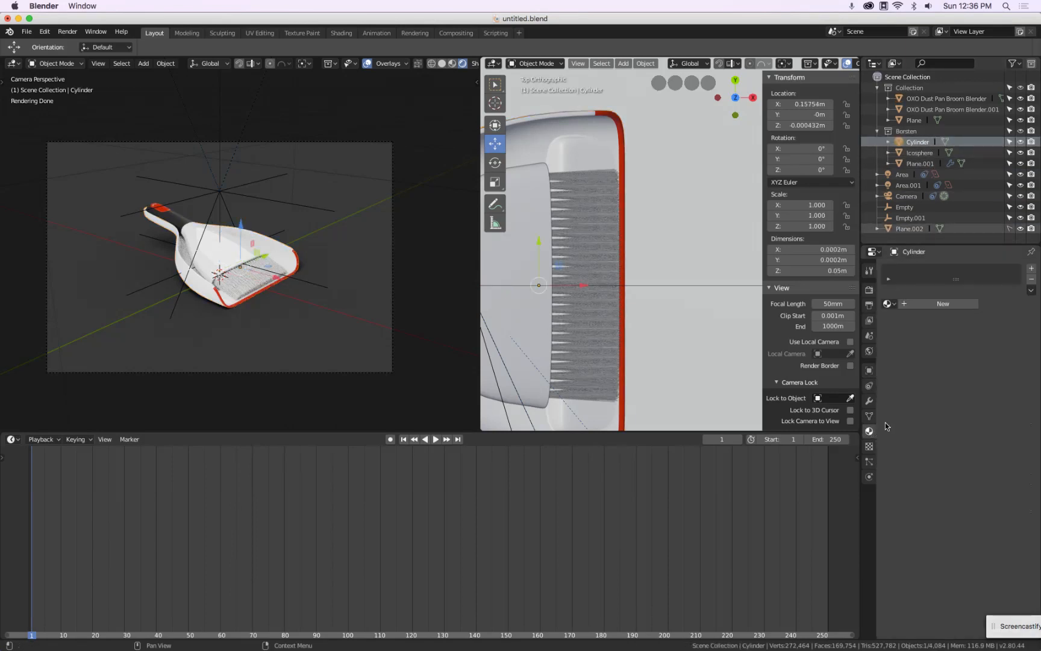
pyautogui.click(938, 304)
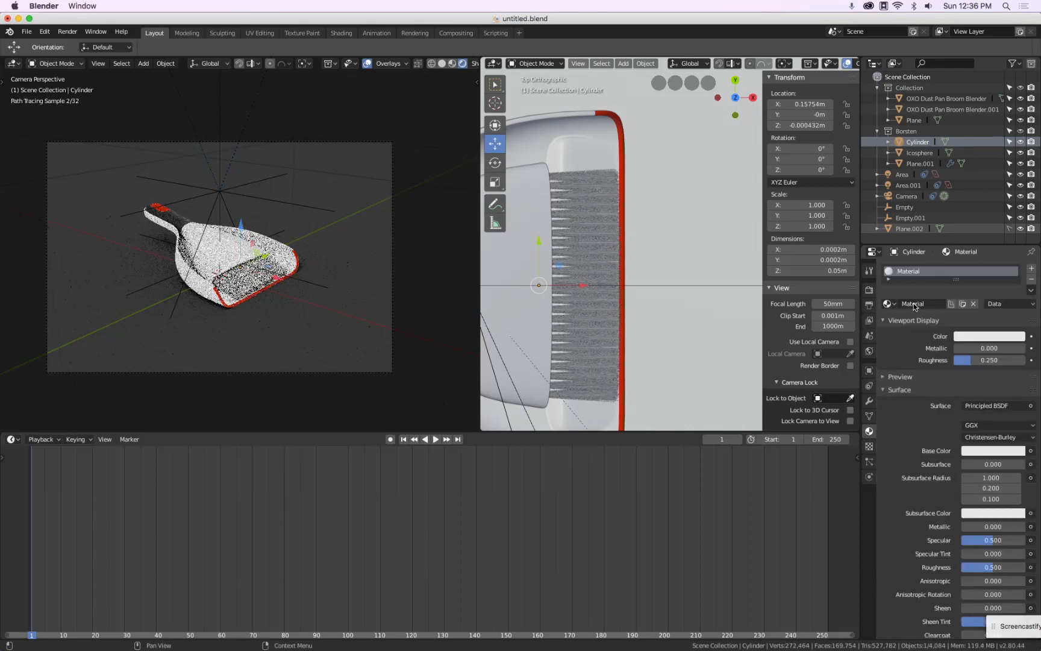
# Set the bristle material's viewport display color to red and its base color to near black
pyautogui.click(989, 336)
pyautogui.click(967, 259)
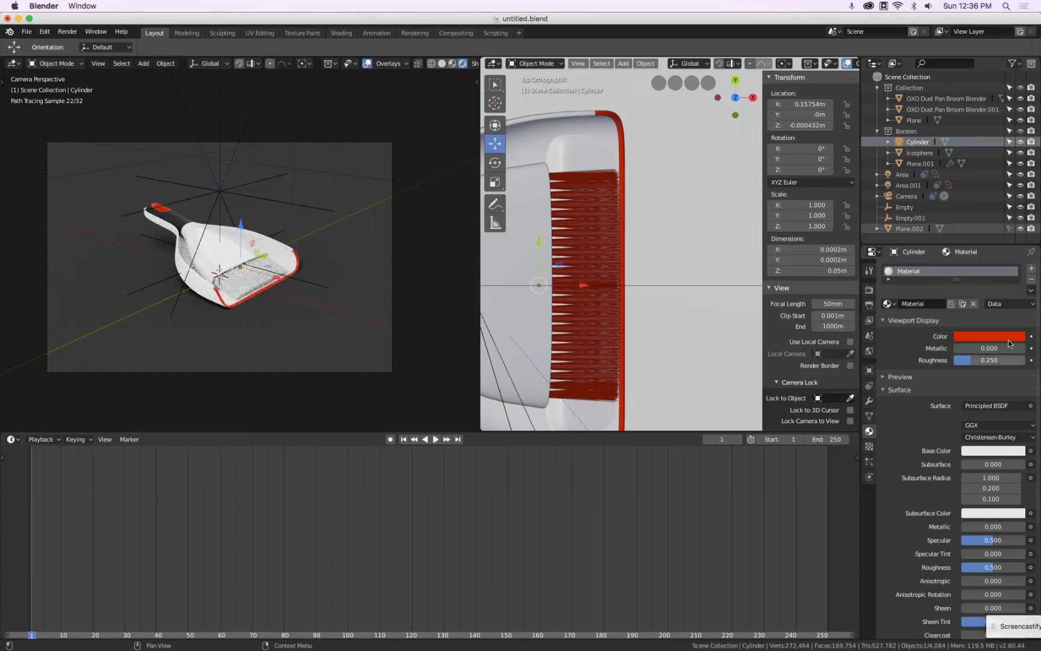
pyautogui.click(990, 451)
pyautogui.click(970, 374)
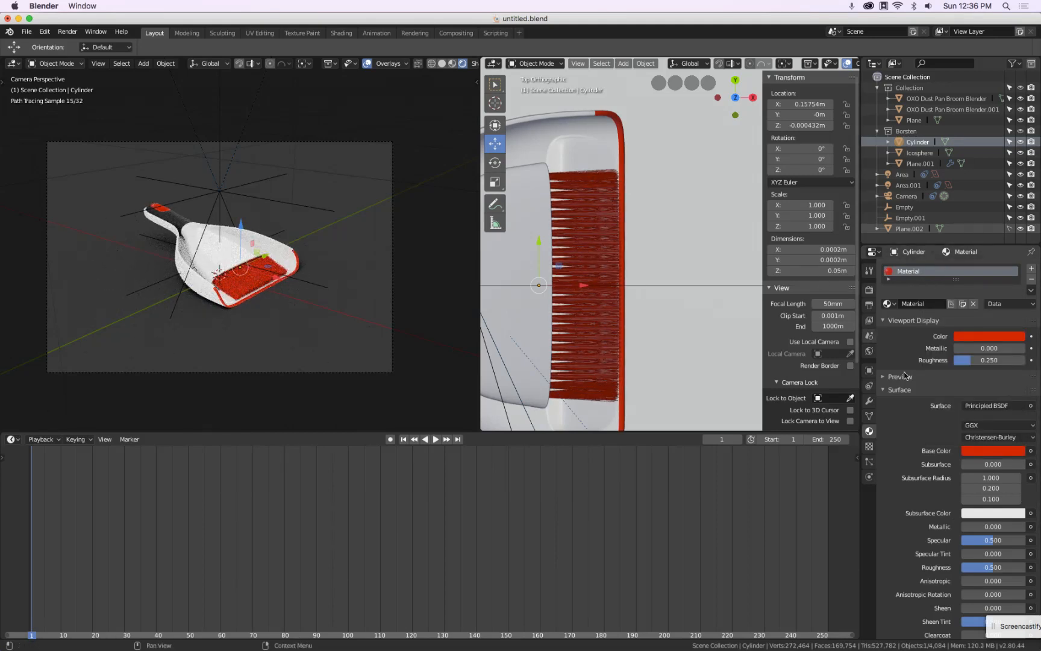
pyautogui.click(992, 451)
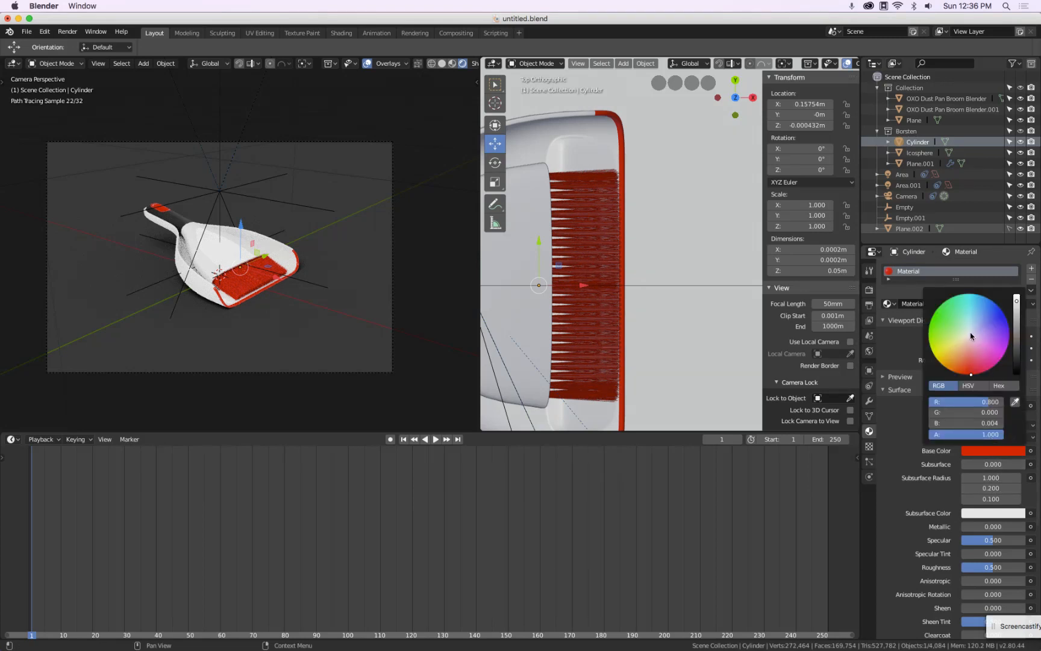
pyautogui.click(1017, 374)
pyautogui.moveTo(1017, 374)
pyautogui.mouseDown()
pyautogui.moveTo(1017, 337)
pyautogui.moveTo(1018, 362)
pyautogui.mouseUp()
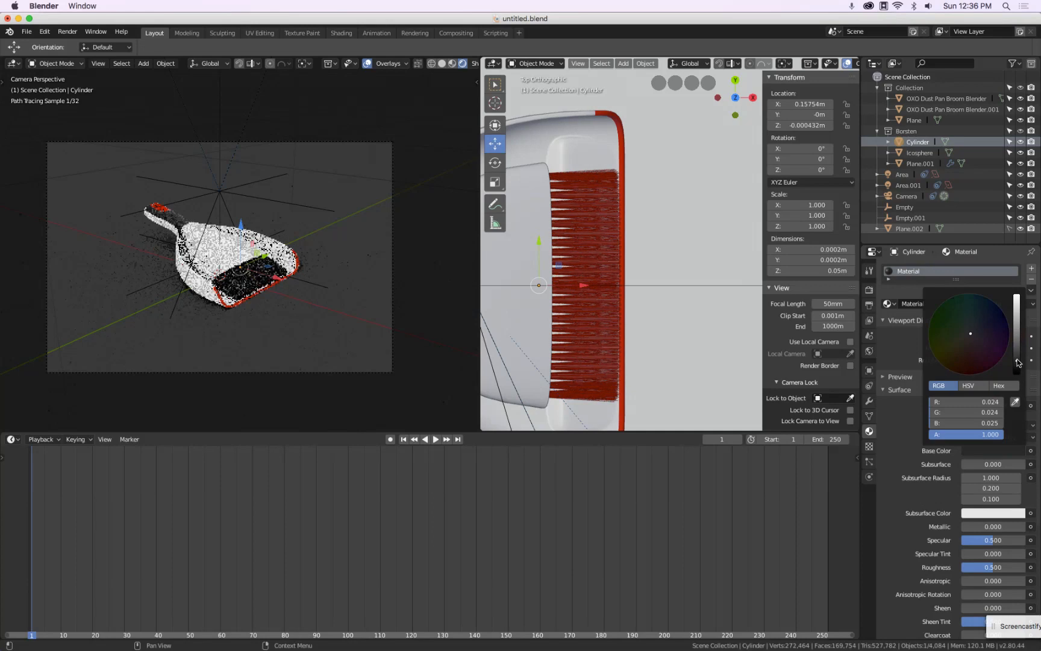
# Set the bristle material's roughness to 0 and specular to 1
pyautogui.moveTo(994, 568); pyautogui.dragTo(839, 557)
pyautogui.moveTo(1017, 545); pyautogui.dragTo(1037, 544)
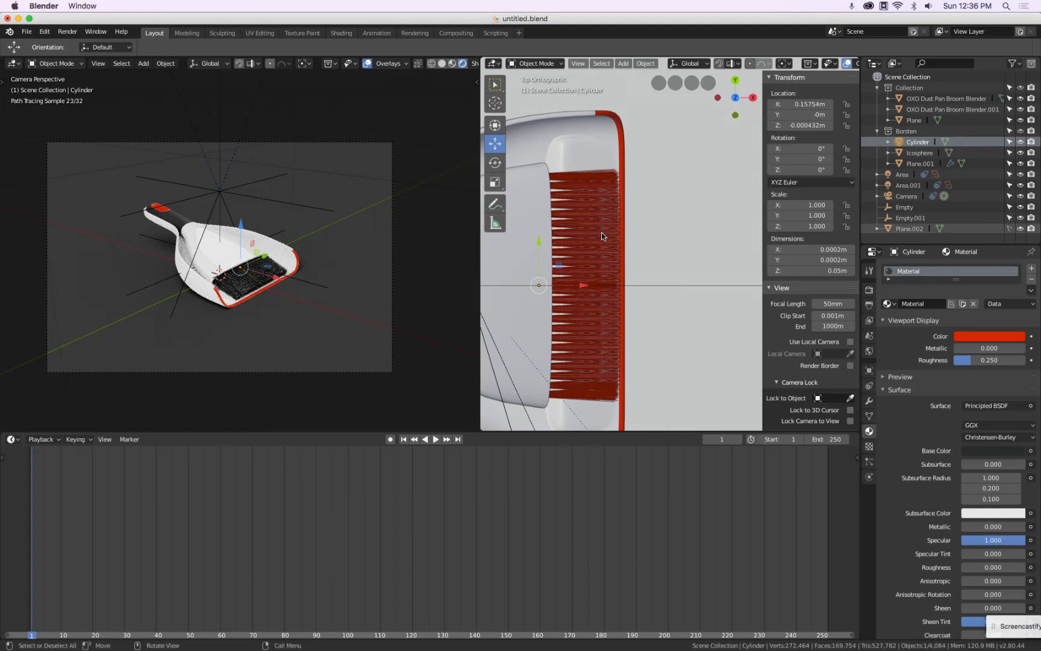
# Select the second dustpan object and raise the Silicon material's specular to 1
pyautogui.click(532, 179)
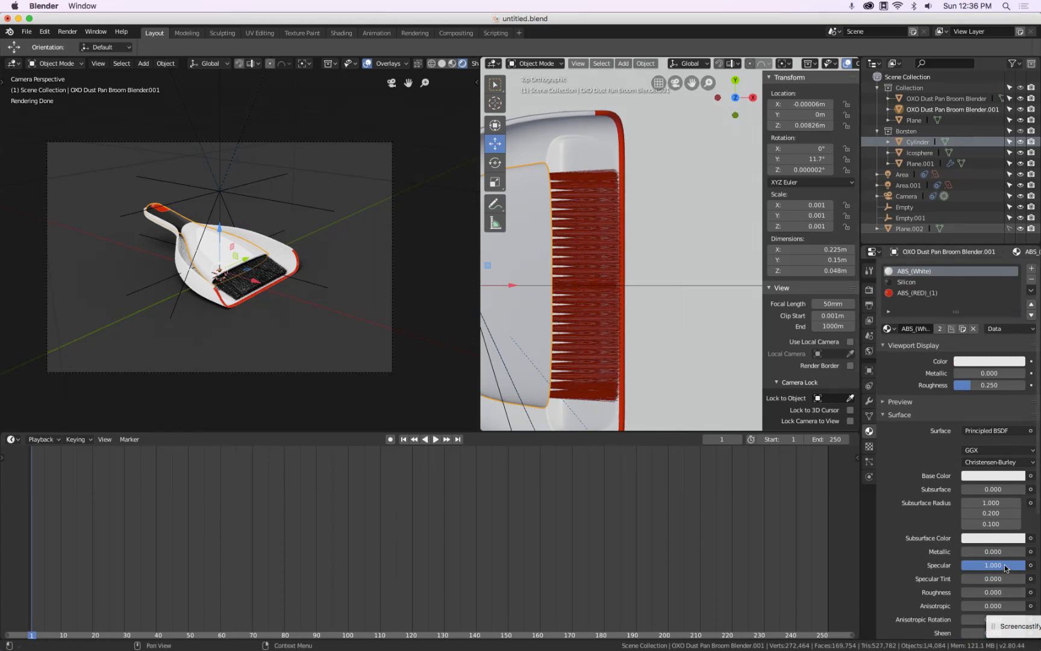
pyautogui.scroll(-5, 573, 311)
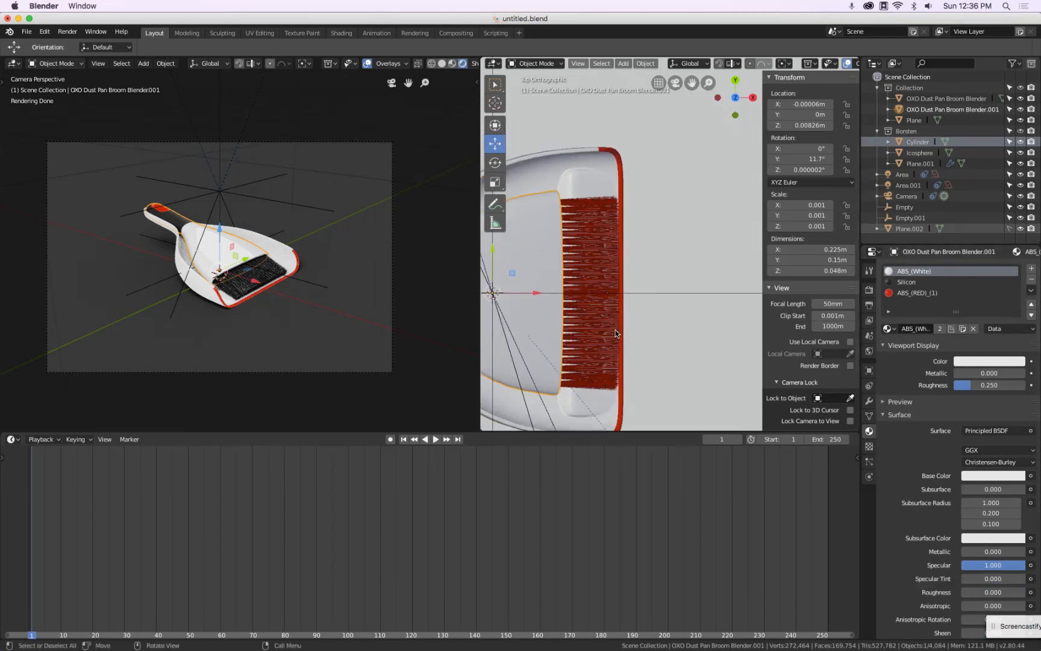
pyautogui.click(910, 282)
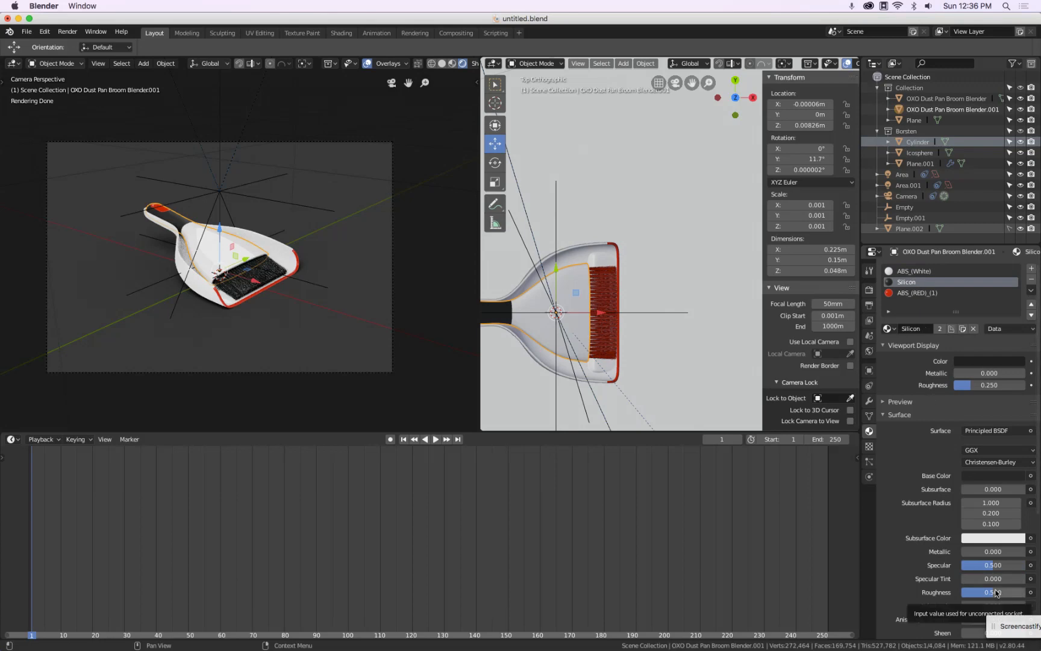
pyautogui.moveTo(994, 565); pyautogui.dragTo(1031, 575)
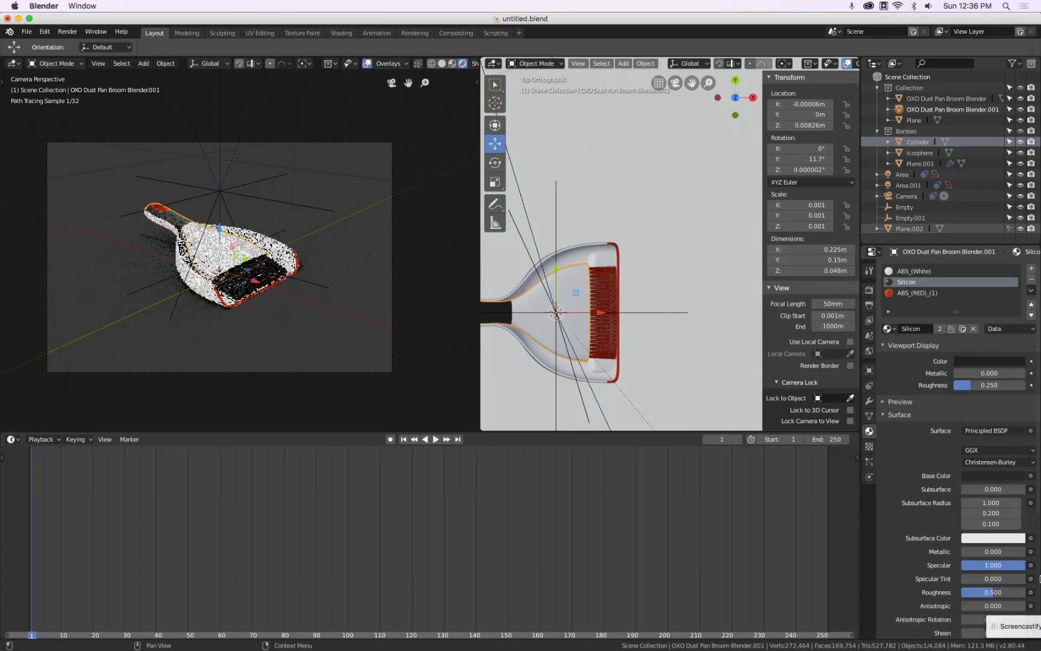
pyautogui.scroll(8, 153, 158)
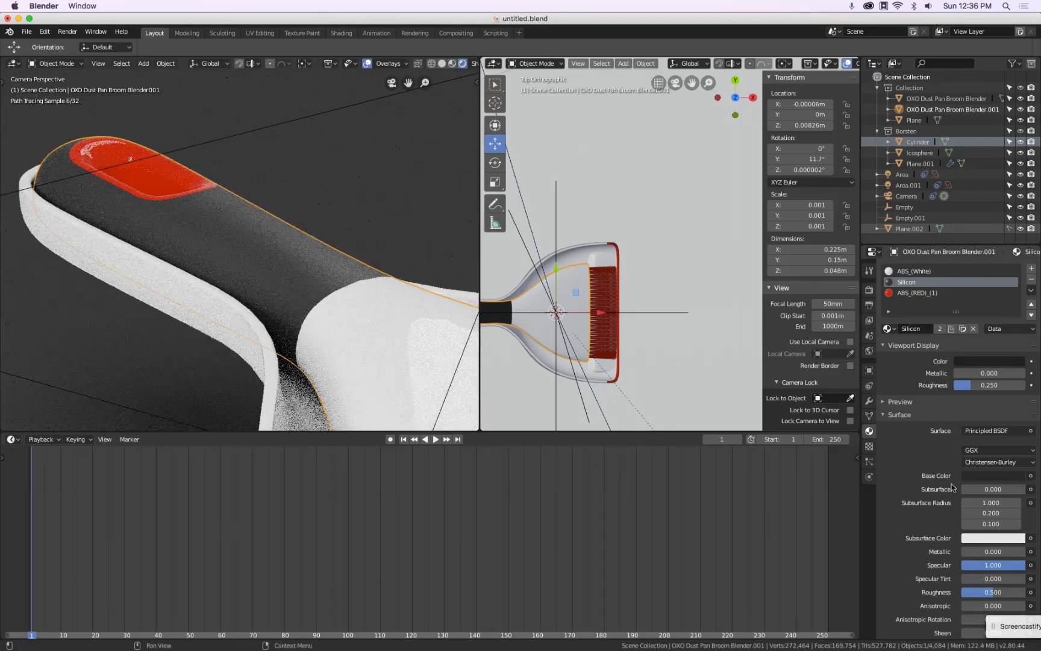
# Set the Silicon material's specular to about 0.455 and its roughness to 0.3
pyautogui.moveTo(944, 560)
pyautogui.mouseDown()
pyautogui.moveTo(920, 556)
pyautogui.moveTo(949, 559)
pyautogui.mouseUp()
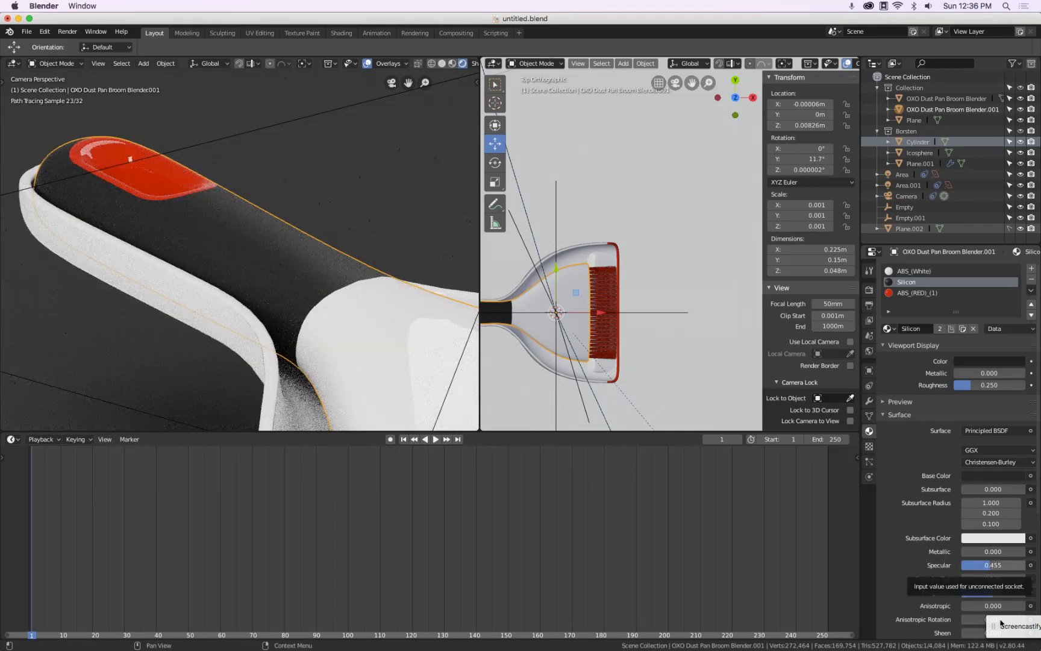
pyautogui.moveTo(992, 595)
pyautogui.mouseDown()
pyautogui.moveTo(921, 588)
pyautogui.moveTo(982, 592)
pyautogui.mouseUp()
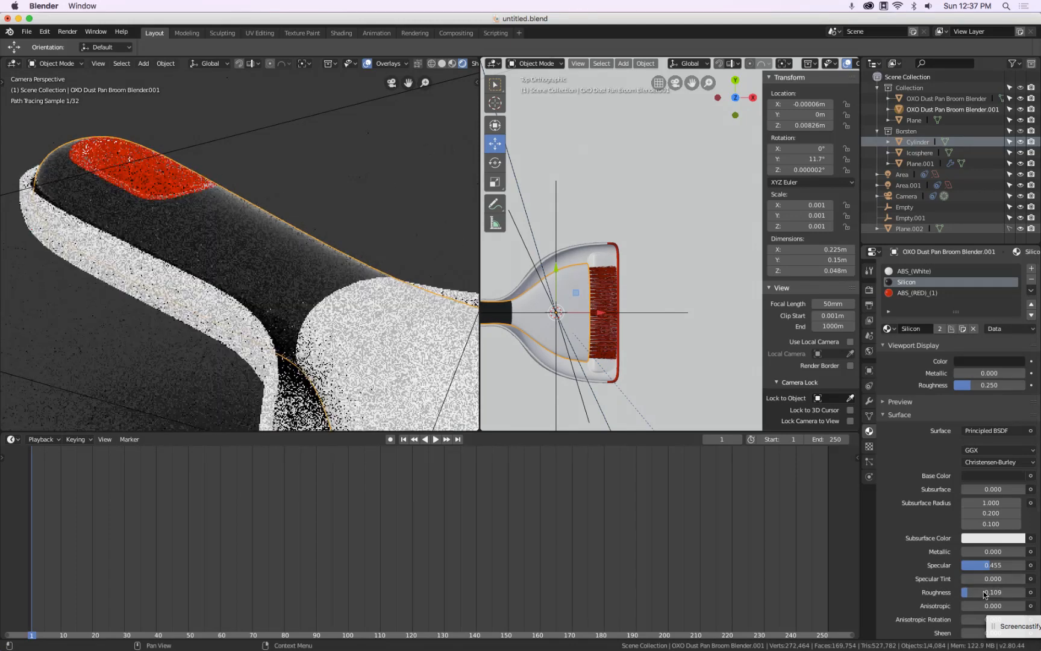
pyautogui.click(985, 593)
pyautogui.write('0.3')
pyautogui.press('Return')
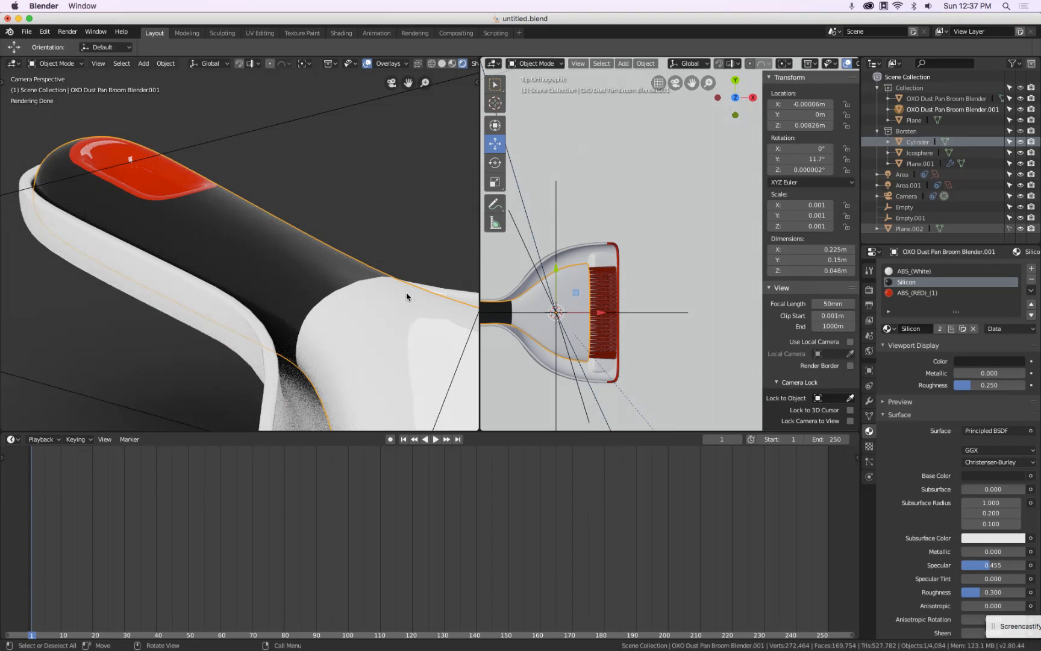
# Select the ABS_(RED)_(1) material and set its roughness to 0.2
pyautogui.click(936, 293)
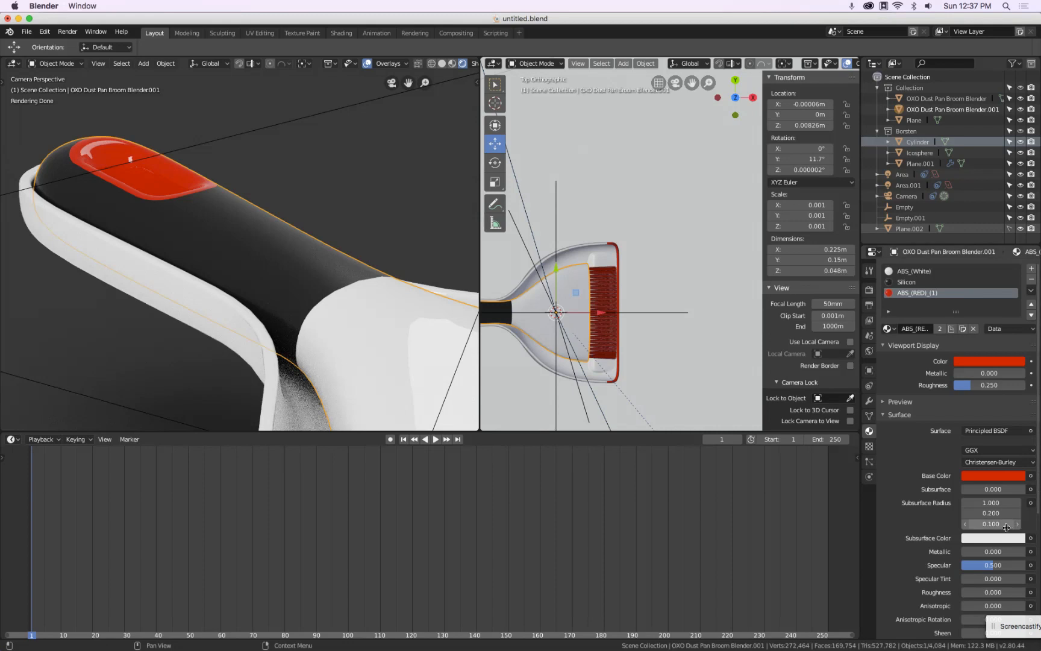
pyautogui.click(1001, 592)
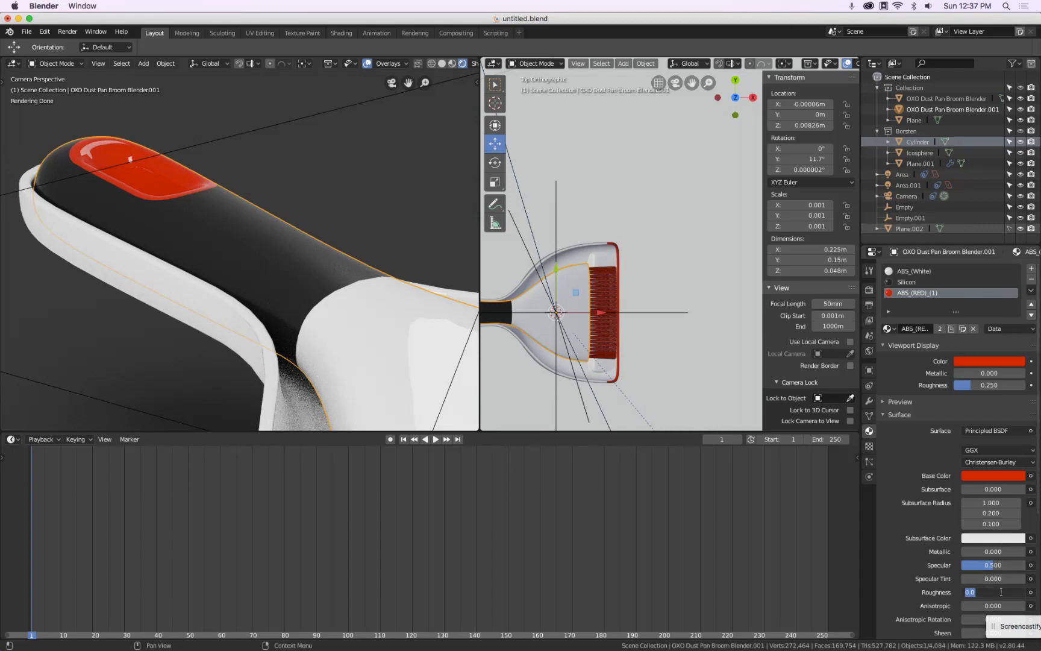
pyautogui.write('.1')
pyautogui.press('Return')
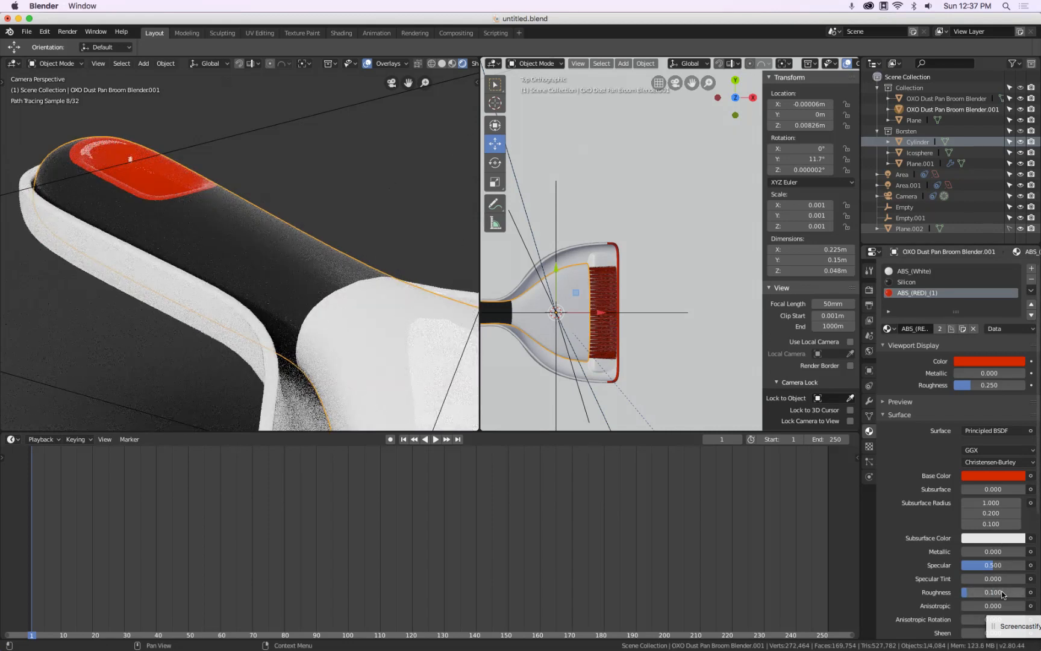
pyautogui.click(1003, 593)
pyautogui.write('.2')
pyautogui.press('Return')
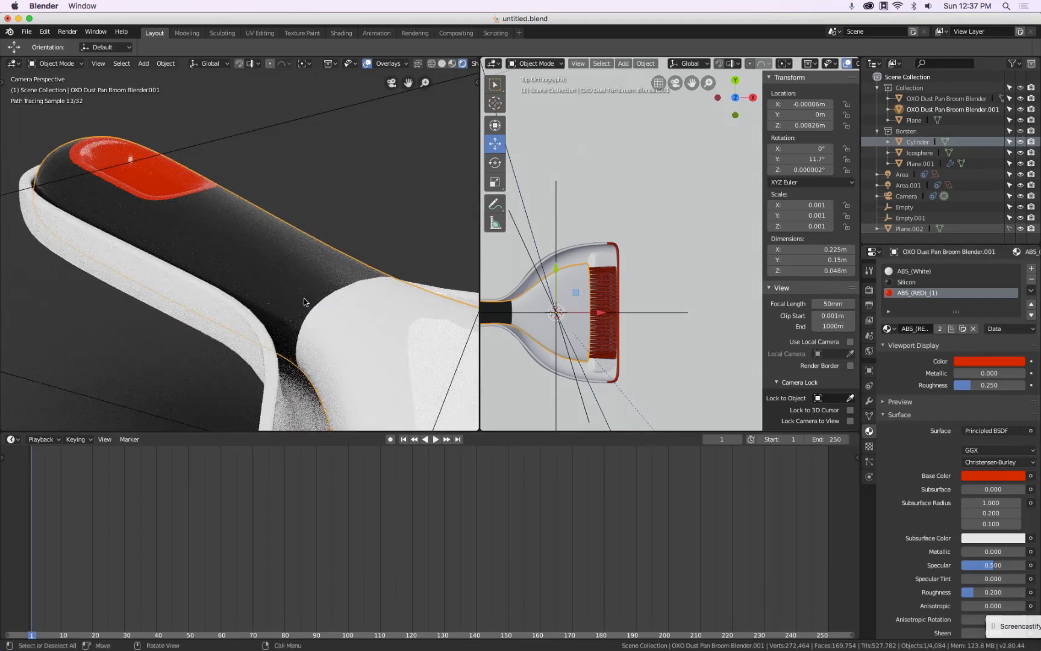
# Switch the camera viewport to solid shading
pyautogui.scroll(10, 302, 267)
pyautogui.scroll(-10, 302, 267)
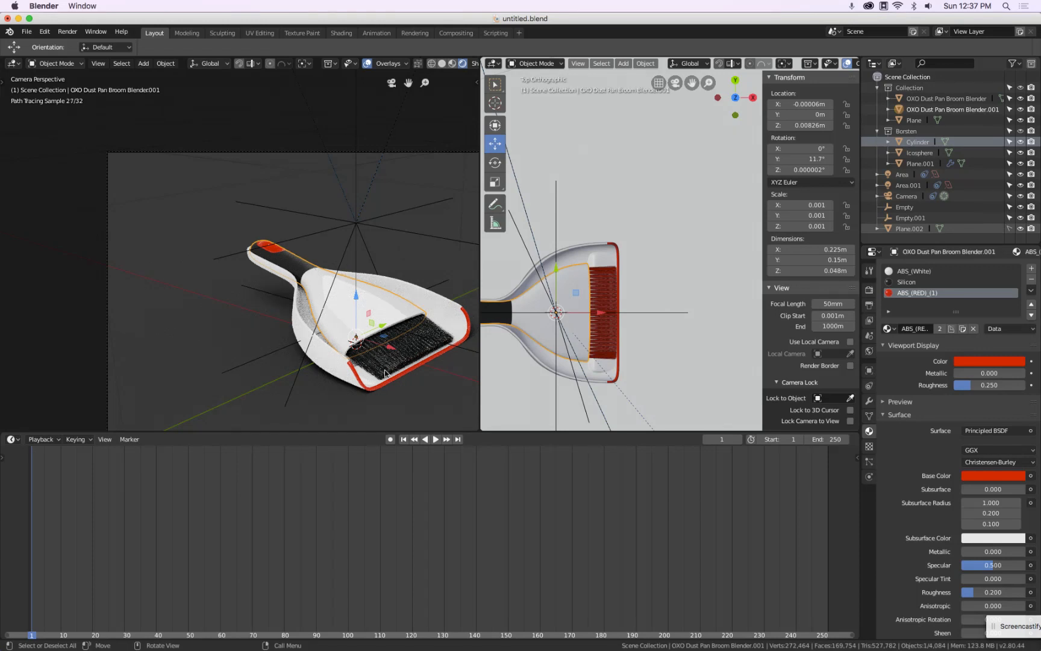
pyautogui.press('z')
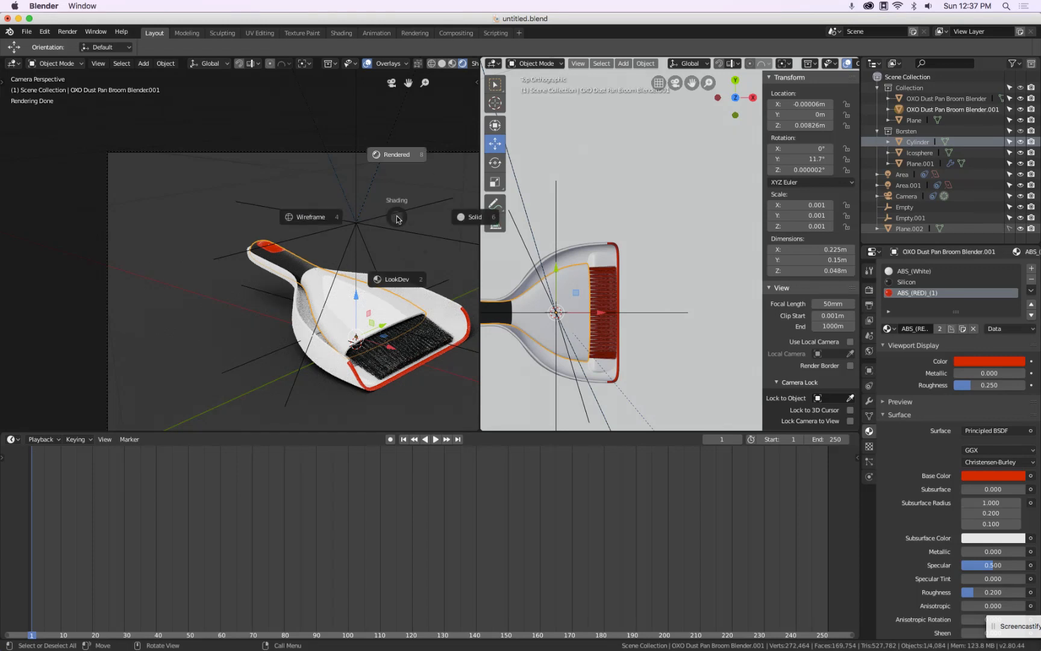
pyautogui.click(462, 221)
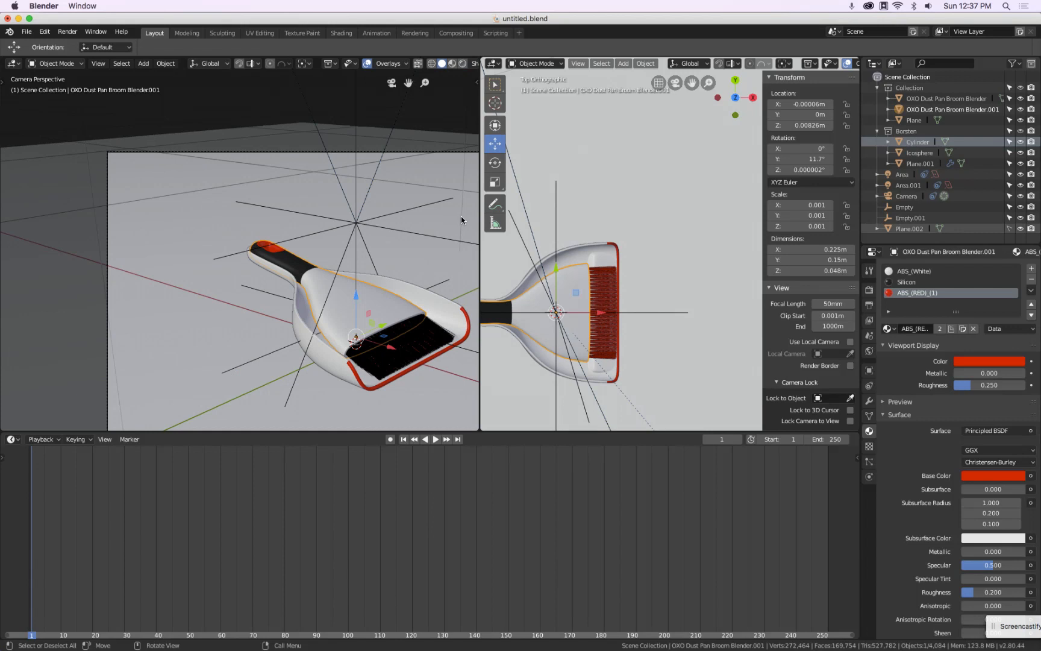
# Search the add-on preferences for the Import Images as Planes add-on
pyautogui.click(27, 33)
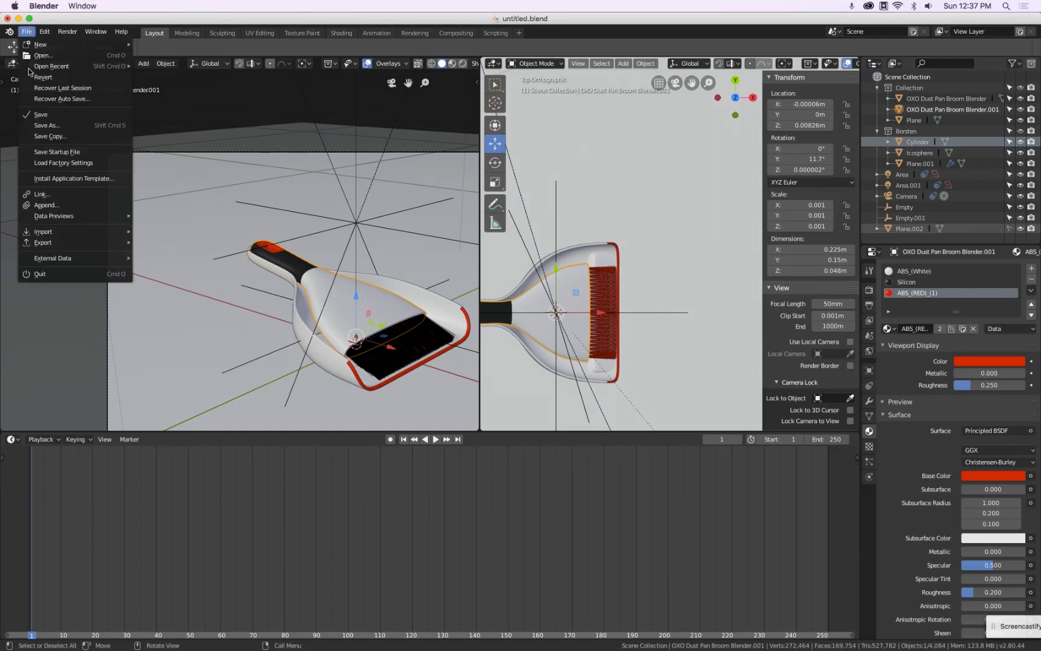
pyautogui.moveTo(39, 244)
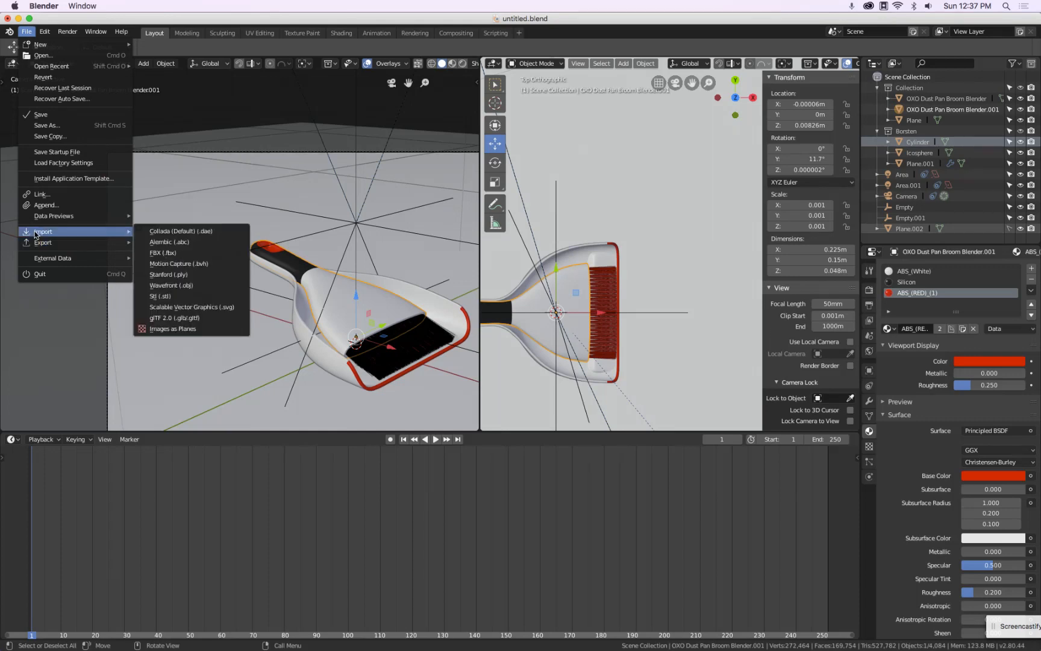
pyautogui.moveTo(44, 31)
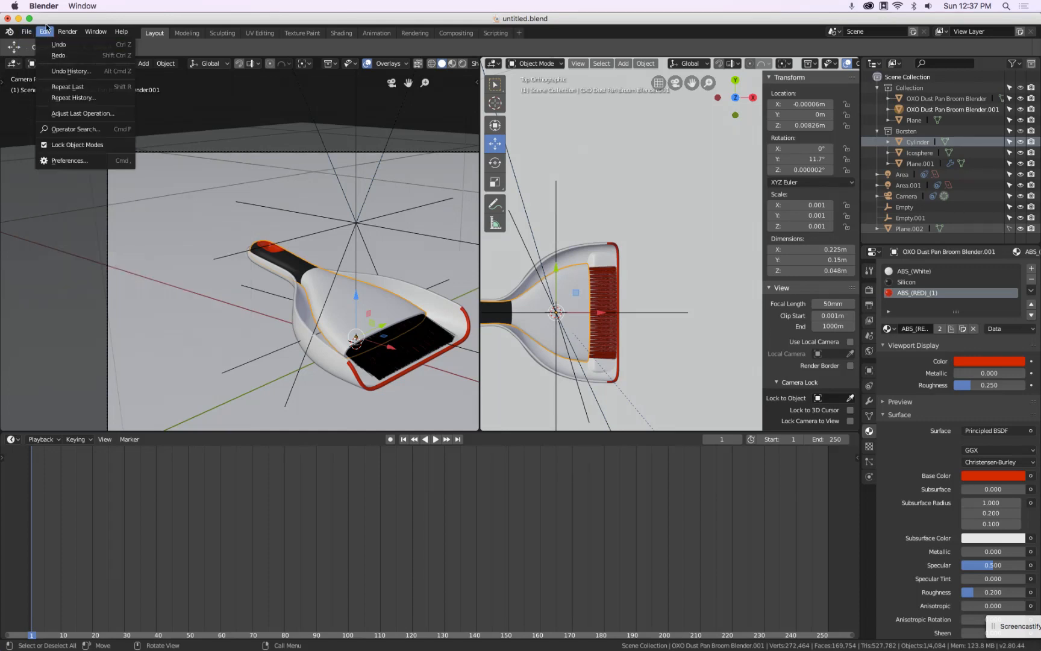
pyautogui.click(67, 162)
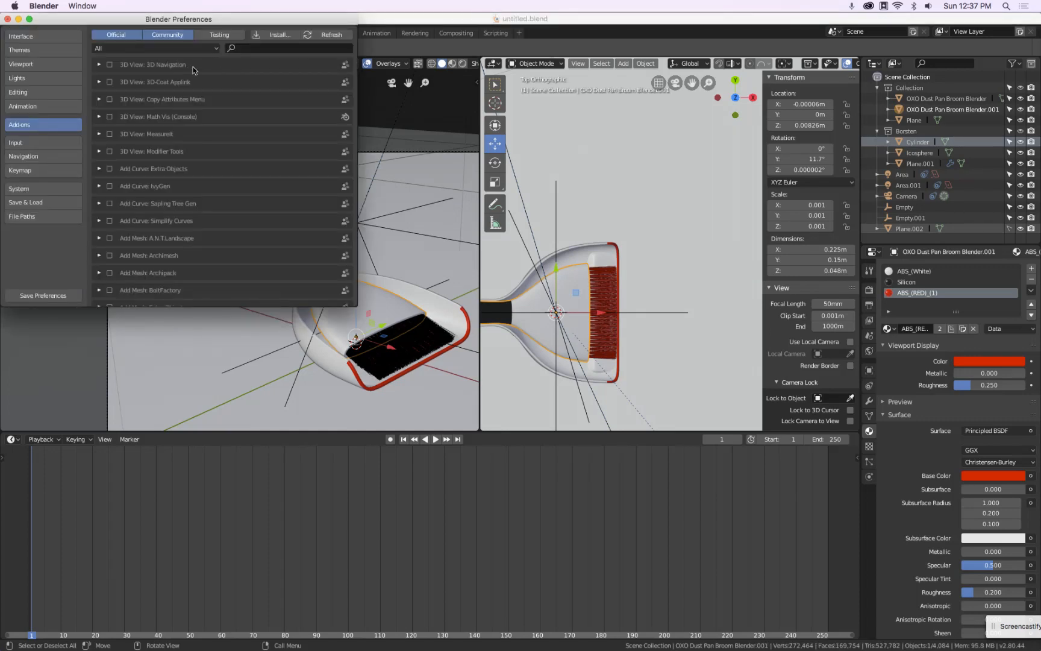
pyautogui.click(252, 49)
pyautogui.write('ima')
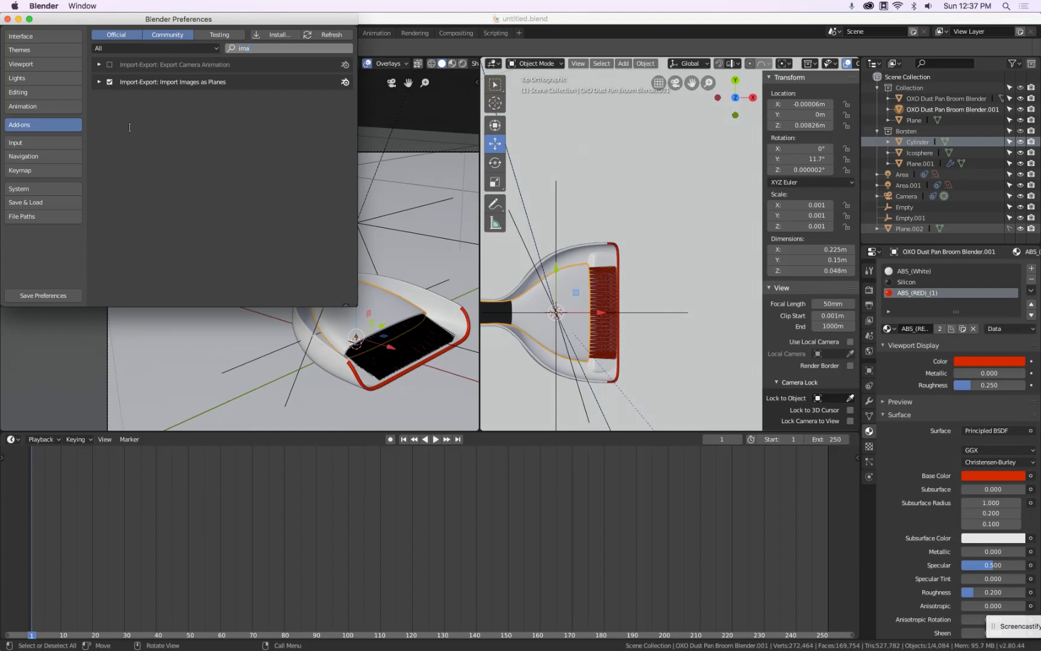
pyautogui.click(8, 20)
# Import download.png from the Desktop as an image plane
pyautogui.click(28, 32)
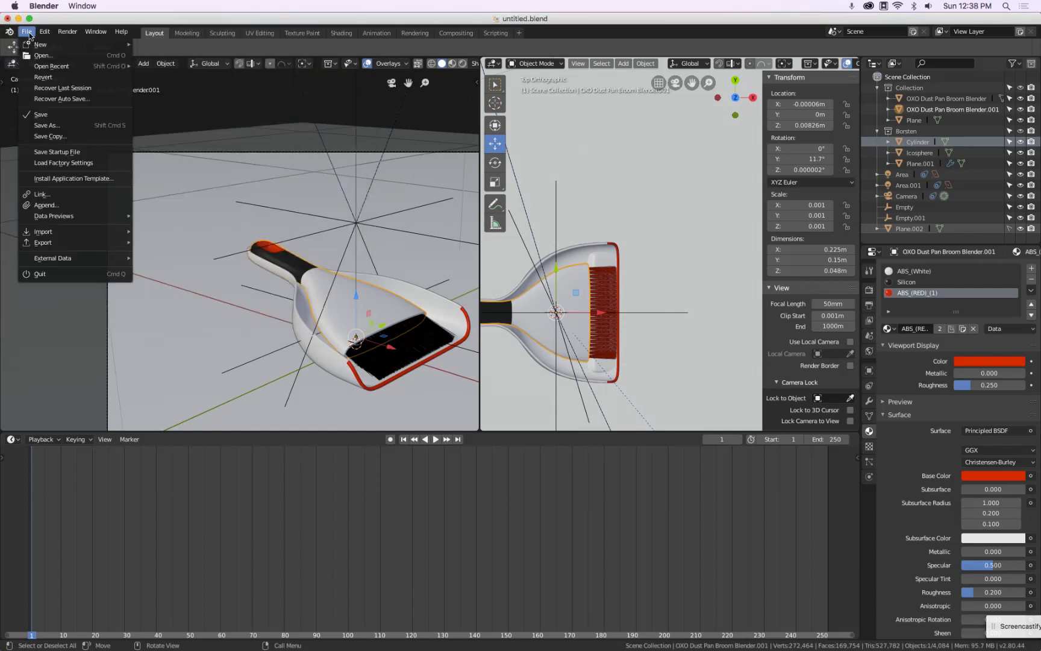
pyautogui.moveTo(63, 235)
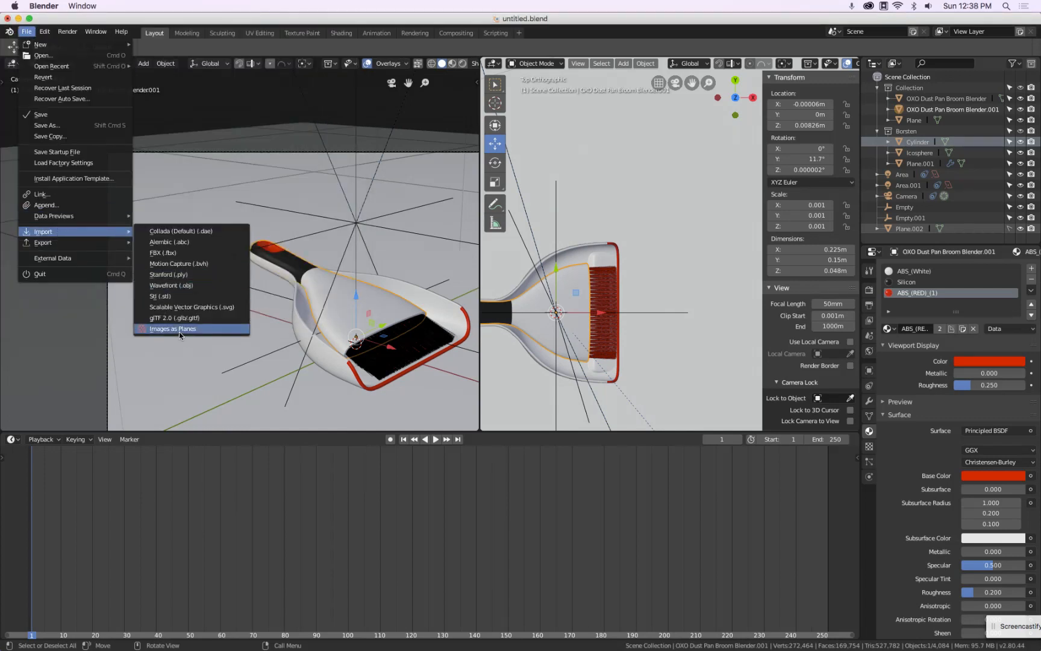
pyautogui.click(180, 329)
pyautogui.click(52, 194)
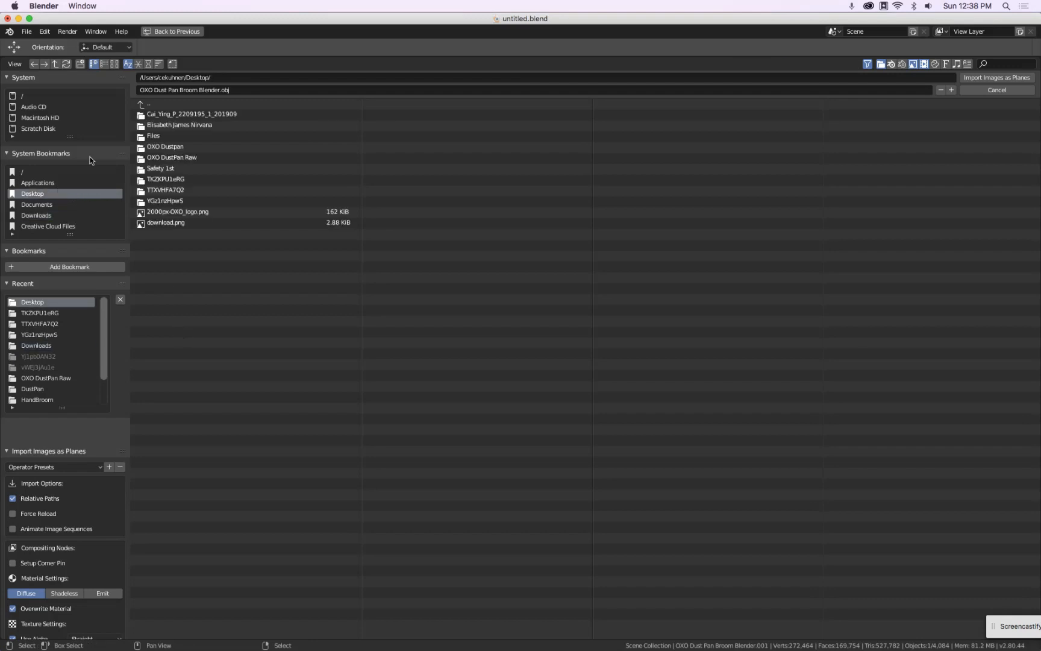
pyautogui.click(115, 64)
pyautogui.click(256, 231)
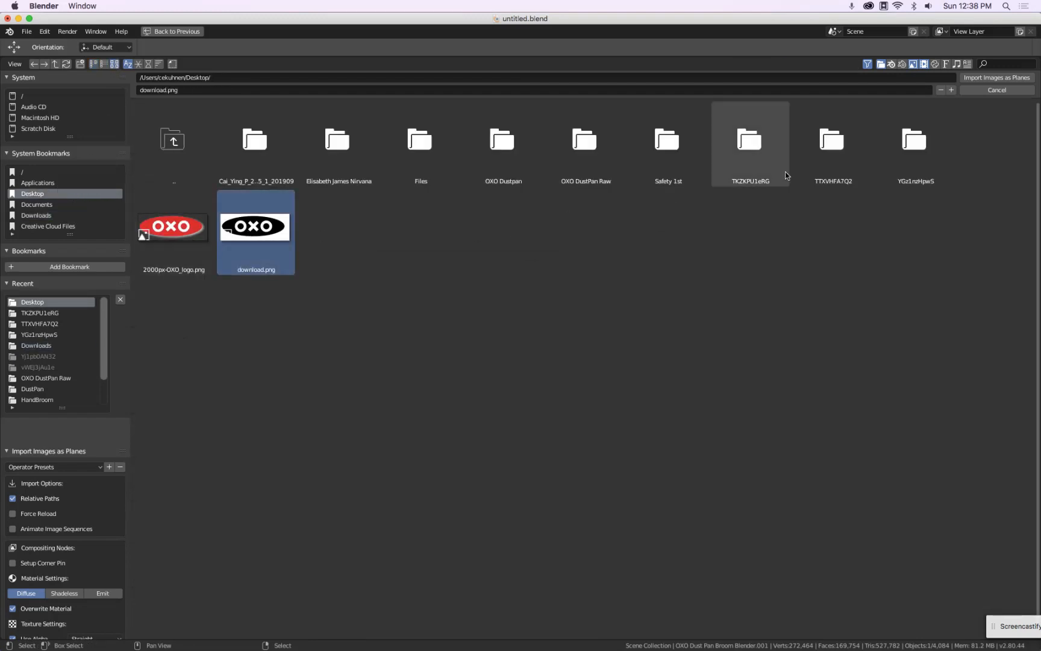
pyautogui.click(1002, 80)
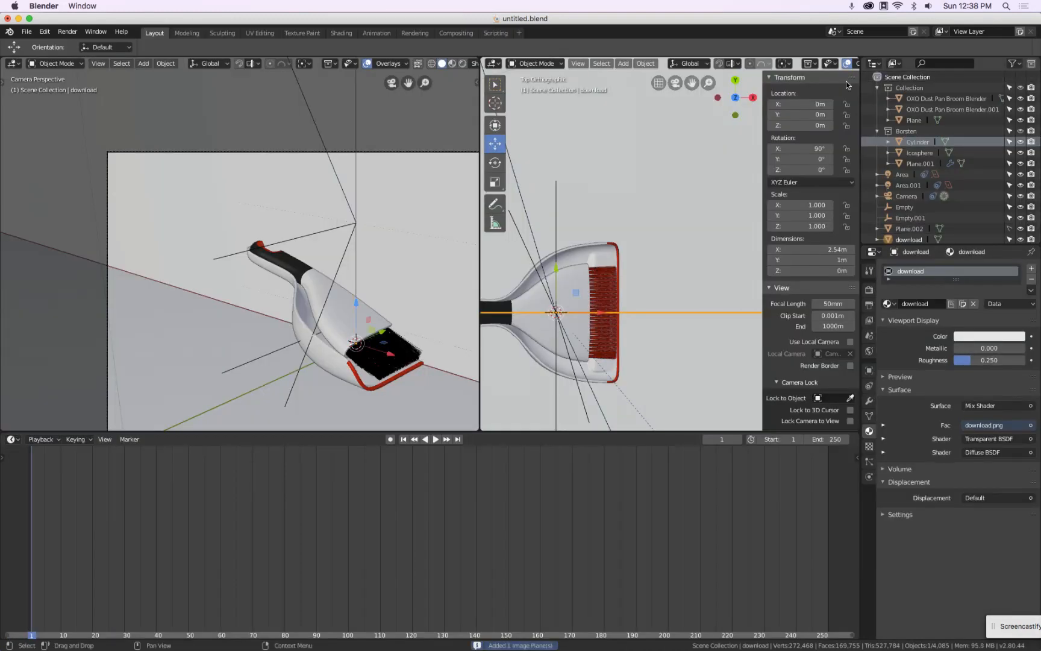
# Scale the imported logo plane down to about 0.064
pyautogui.scroll(-5, 330, 263)
pyautogui.scroll(-2, 347, 263)
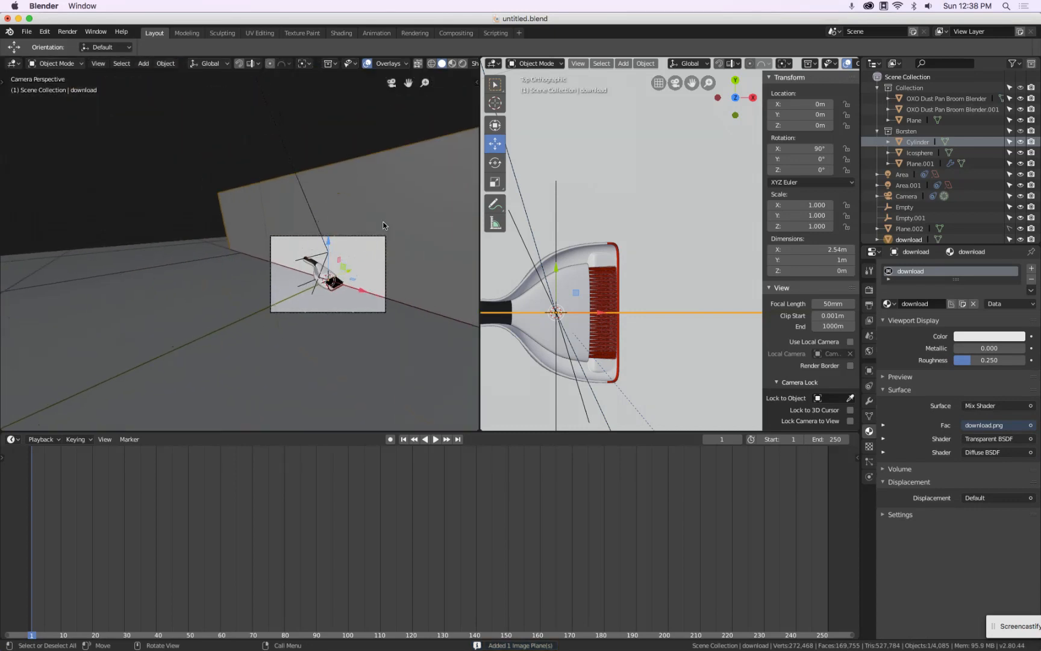
pyautogui.press('s')
pyautogui.click(389, 305)
pyautogui.press('s')
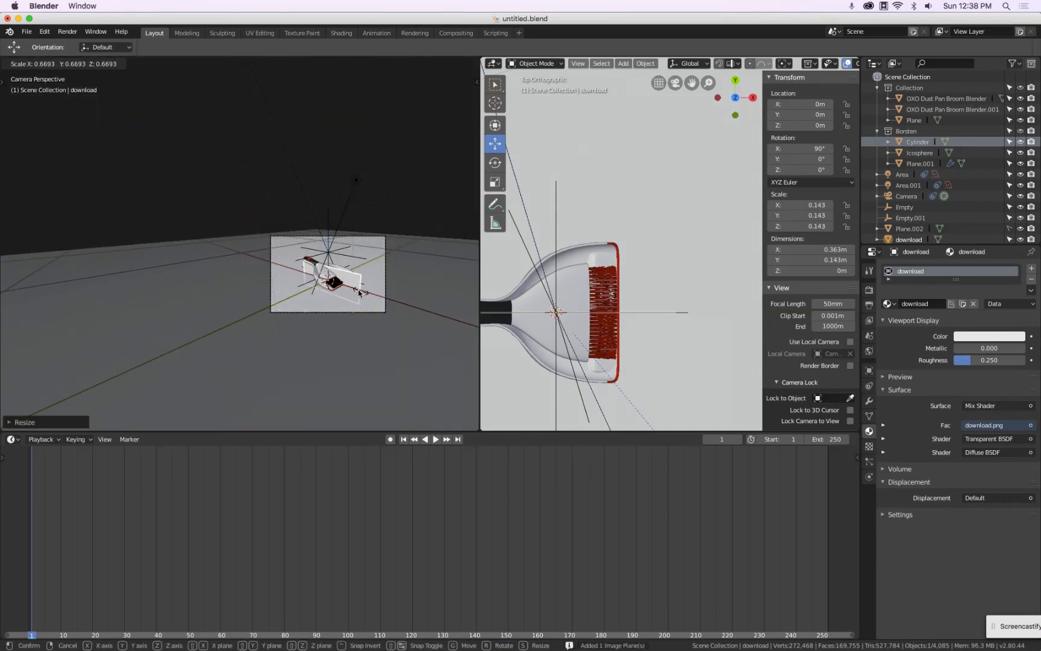
pyautogui.click(331, 269)
# Move the logo plane up to about 0.087 m on Z and scale it to about 0.028
pyautogui.scroll(5, 331, 268)
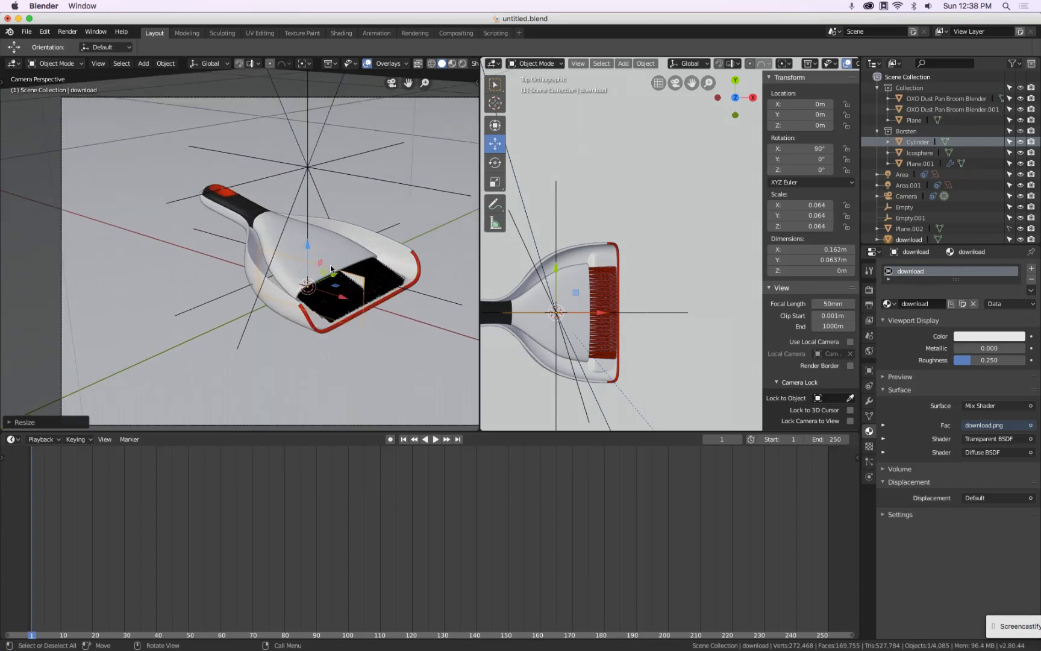
pyautogui.moveTo(307, 252); pyautogui.dragTo(308, 178)
pyautogui.press('s')
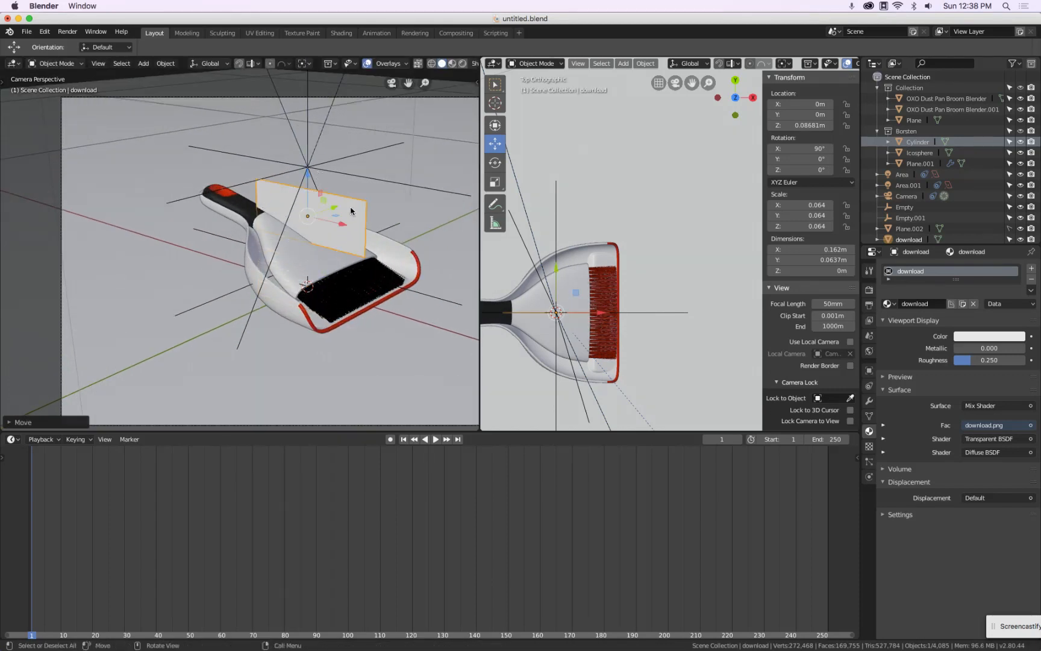
pyautogui.click(324, 211)
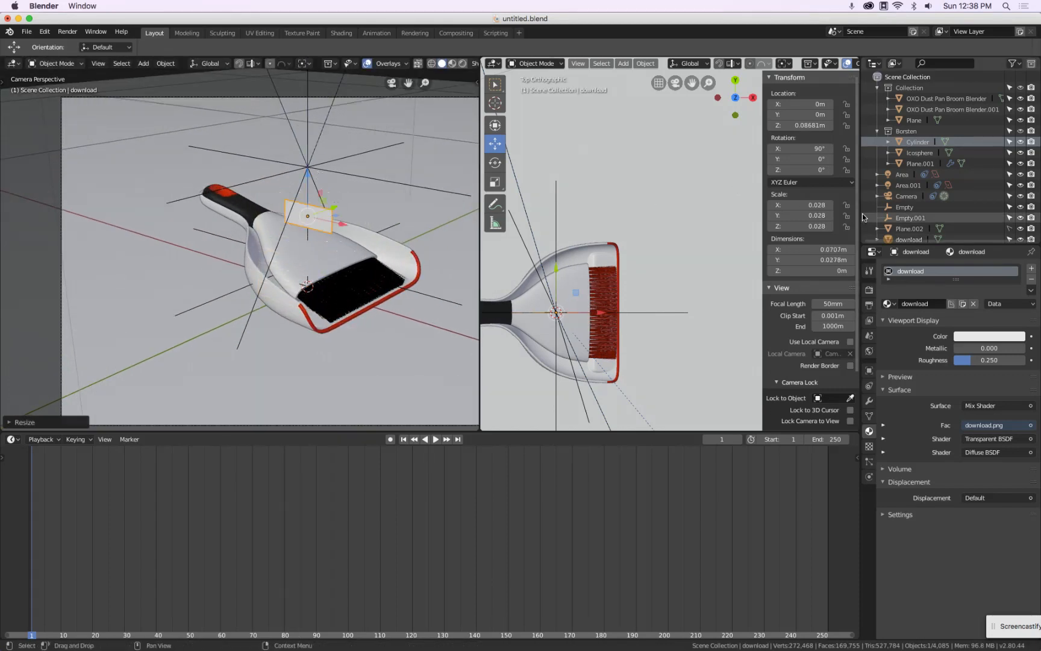
# Rename the imported image plane object to OXO
pyautogui.click(877, 132)
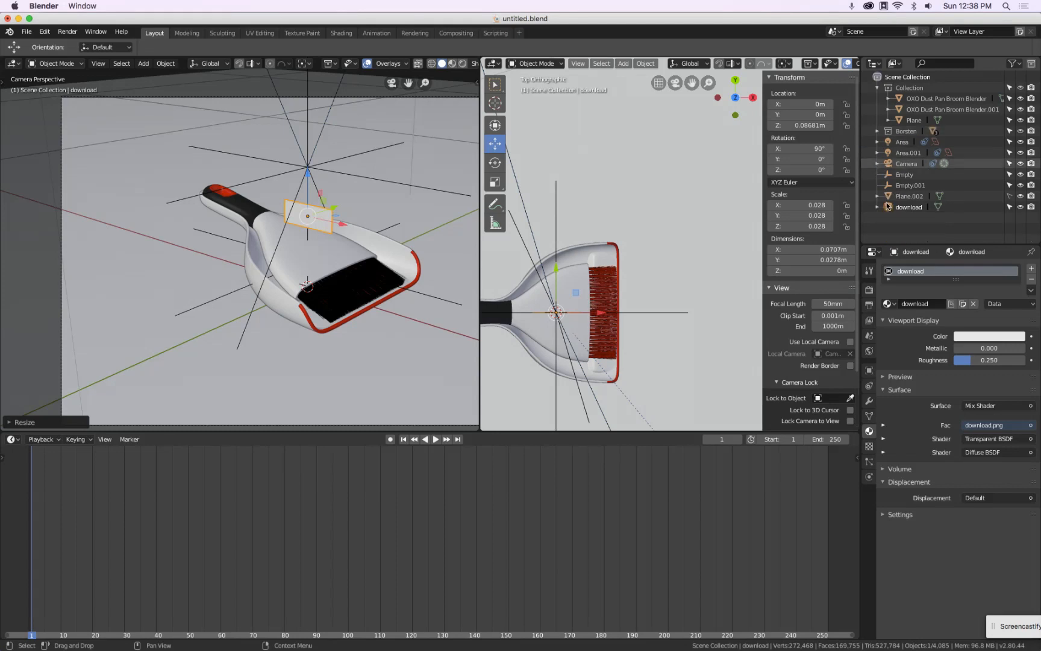
pyautogui.doubleClick(911, 207)
pyautogui.write('OXO')
pyautogui.press('Return')
# Rotate the OXO plane 90 degrees around the Z axis
pyautogui.scroll(4, 281, 197)
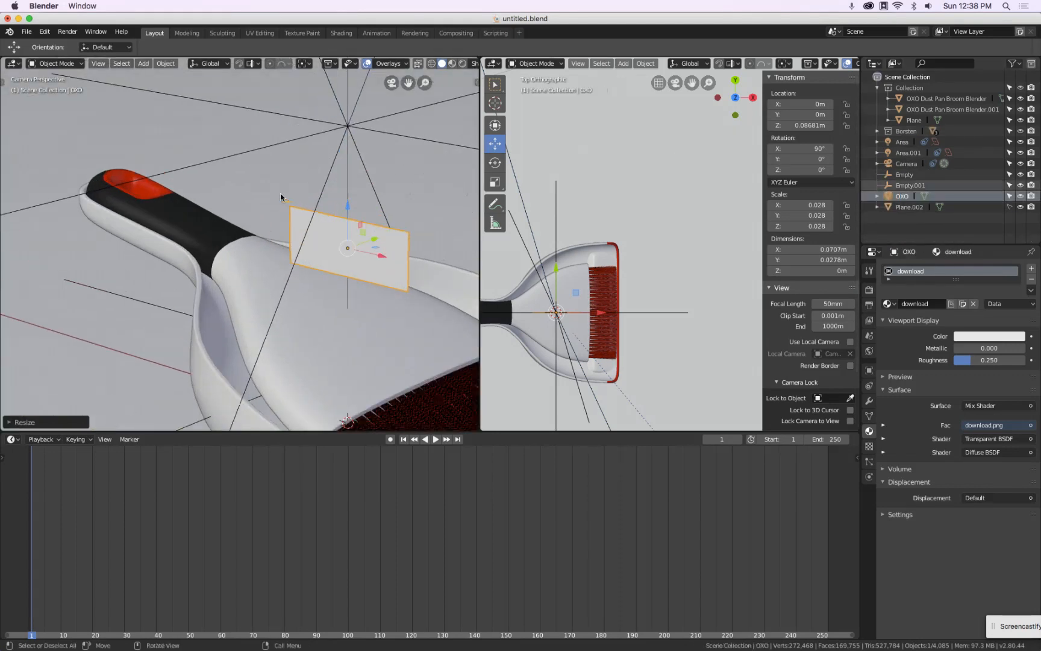
pyautogui.scroll(-3, 283, 197)
pyautogui.write('rz90')
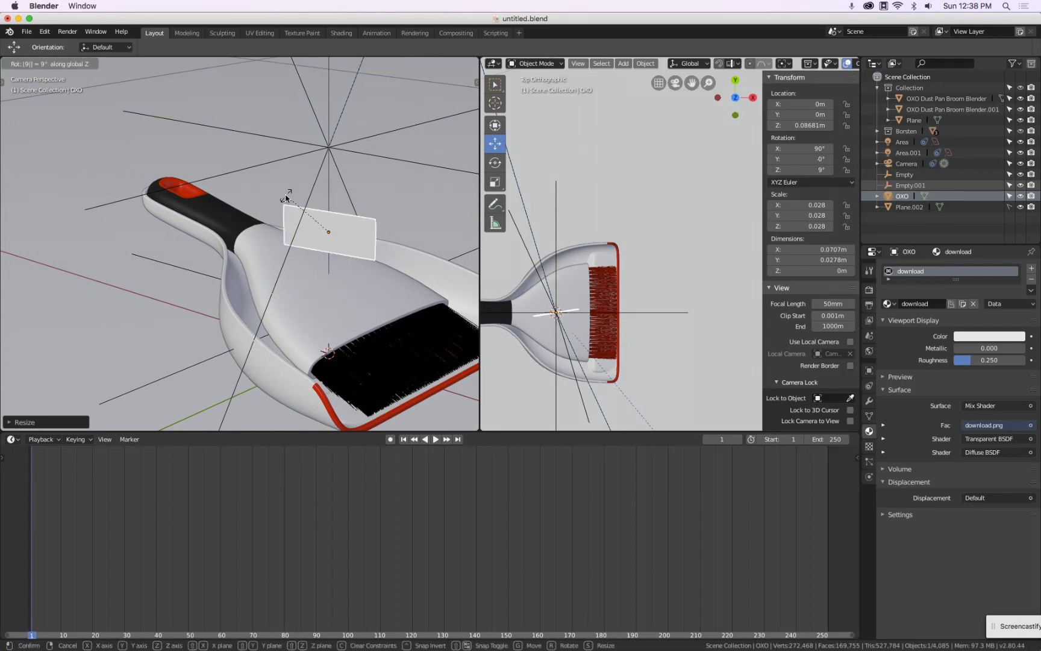
pyautogui.press('Return')
# In front view, tilt the OXO plane to about 19 degrees on X
pyautogui.press('KP_1')
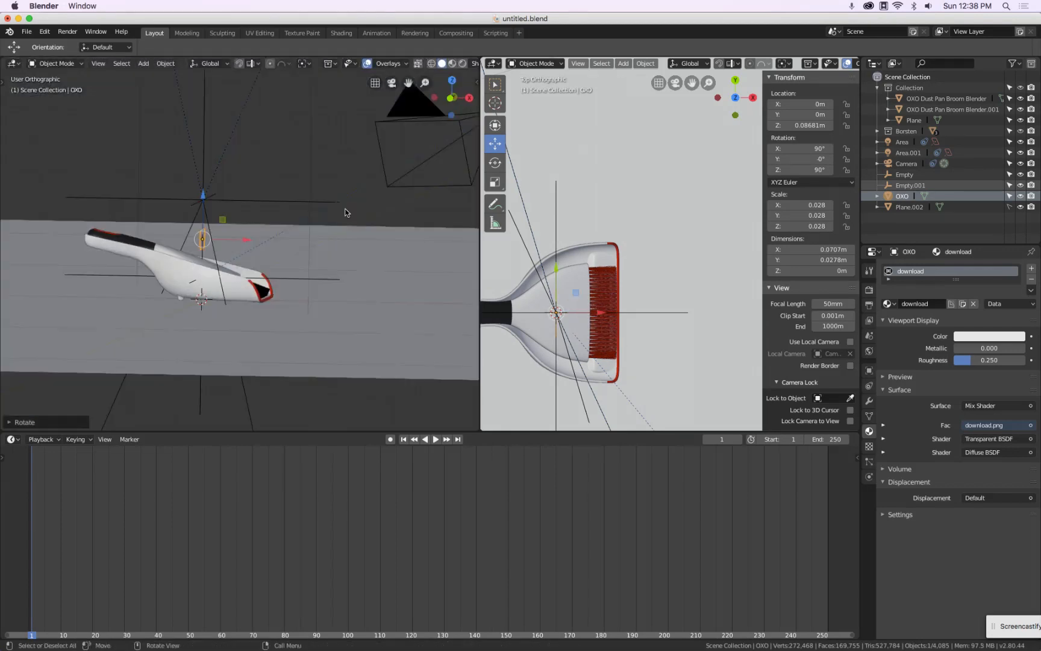
pyautogui.scroll(6, 346, 212)
pyautogui.press('r')
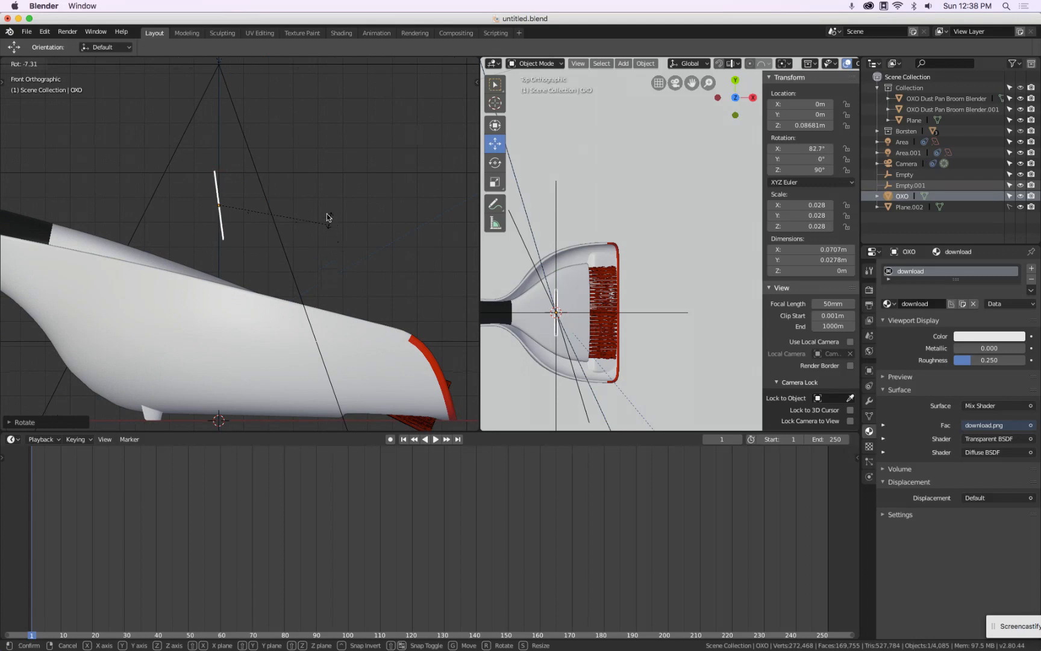
pyautogui.click(274, 129)
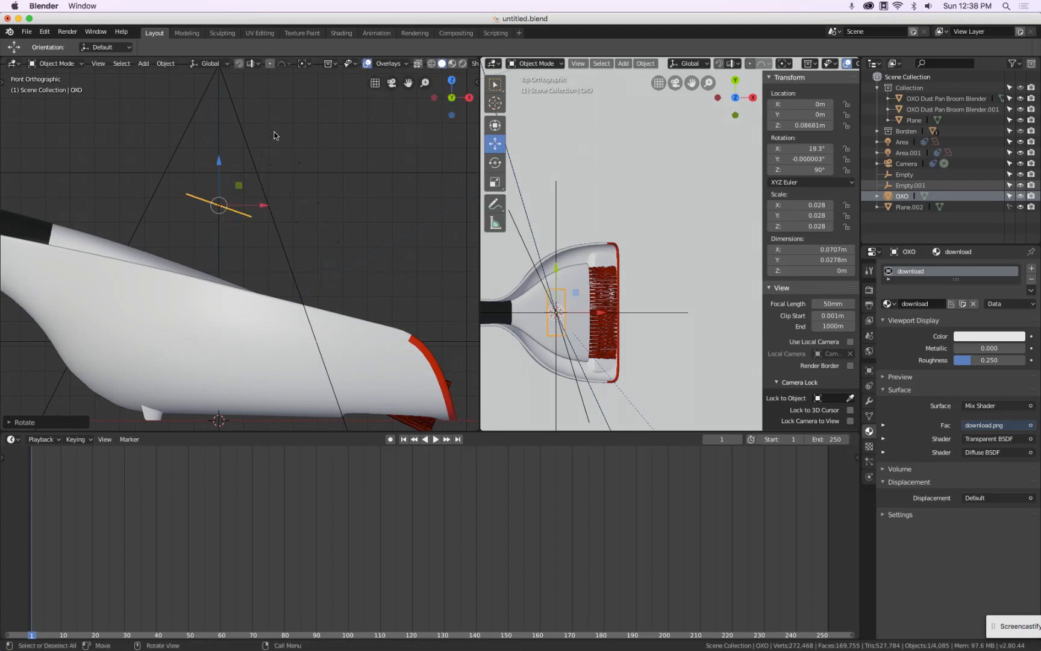
# Move and rotate the OXO plane onto the handle surface, tilted about 20 degrees
pyautogui.press('g')
pyautogui.click(236, 241)
pyautogui.scroll(5, 237, 241)
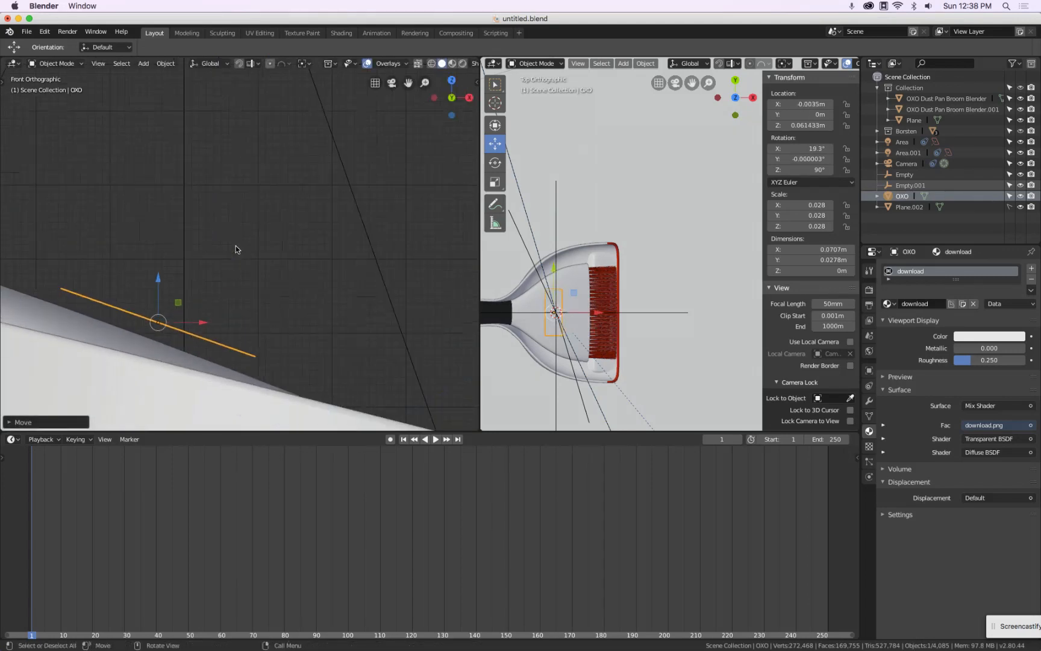
pyautogui.press('g')
pyautogui.click(243, 251)
pyautogui.press('r')
pyautogui.click(246, 252)
pyautogui.press('g')
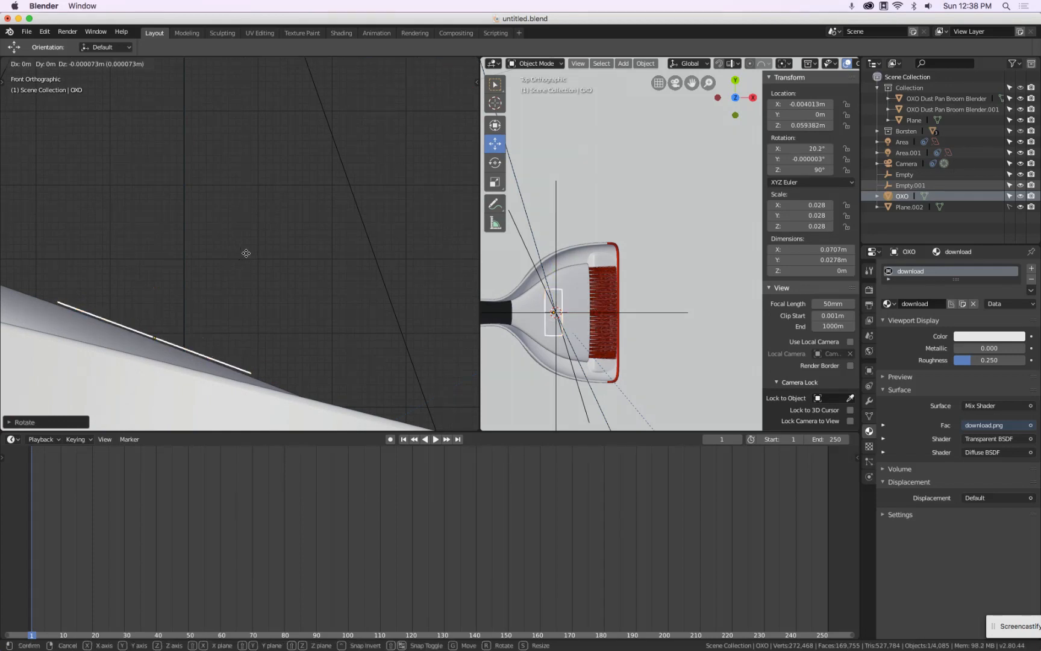
pyautogui.click(244, 251)
# Scale the OXO plane down to about 0.017
pyautogui.moveTo(245, 251); pyautogui.dragTo(421, 228, button='middle')
pyautogui.press('s')
pyautogui.click(356, 236)
pyautogui.press('s')
pyautogui.click(356, 235)
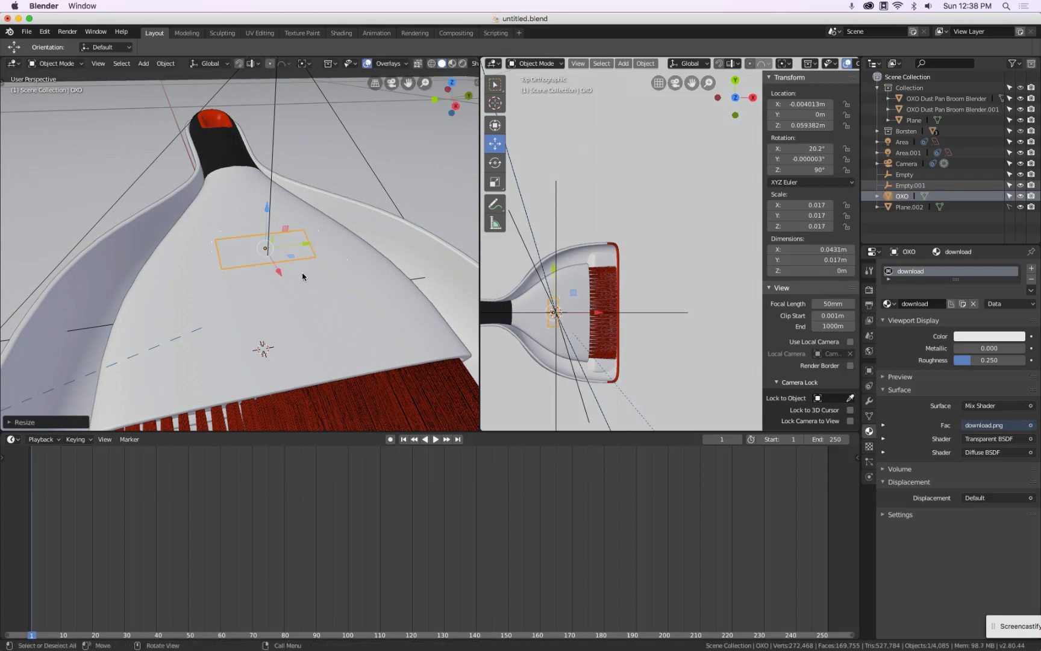
# Slide the OXO plane along X to about 0.028 m
pyautogui.moveTo(279, 273); pyautogui.dragTo(297, 312)
pyautogui.moveTo(297, 313); pyautogui.dragTo(420, 214, button='middle')
# In front wireframe view, move the OXO plane down onto the handle surface
pyautogui.press('KP_1')
pyautogui.press('z')
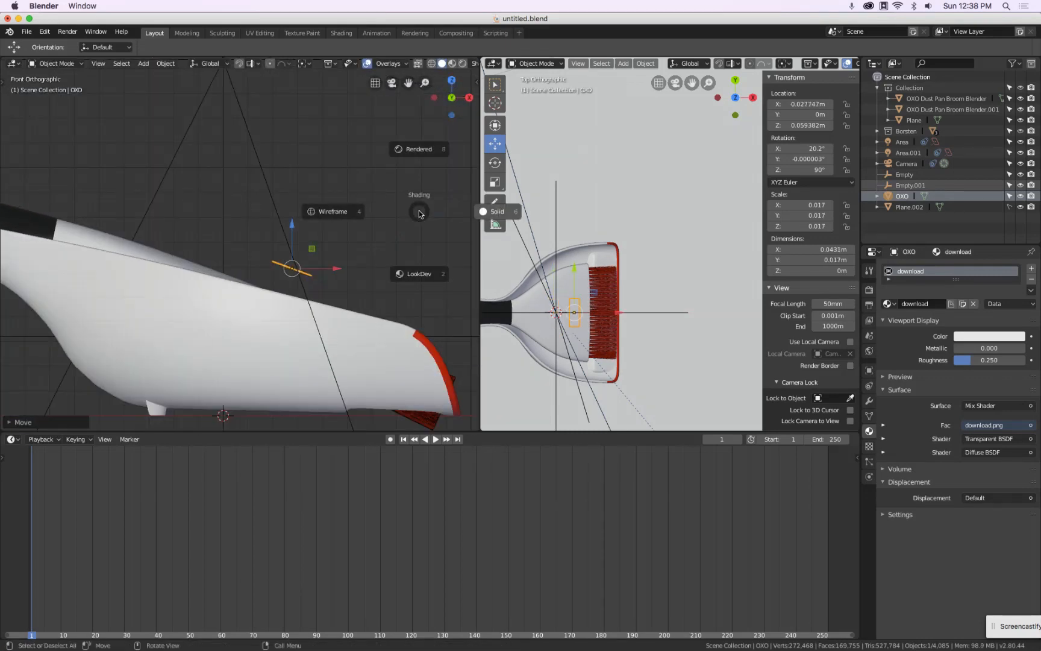
pyautogui.click(333, 210)
pyautogui.scroll(2, 317, 277)
pyautogui.press('g')
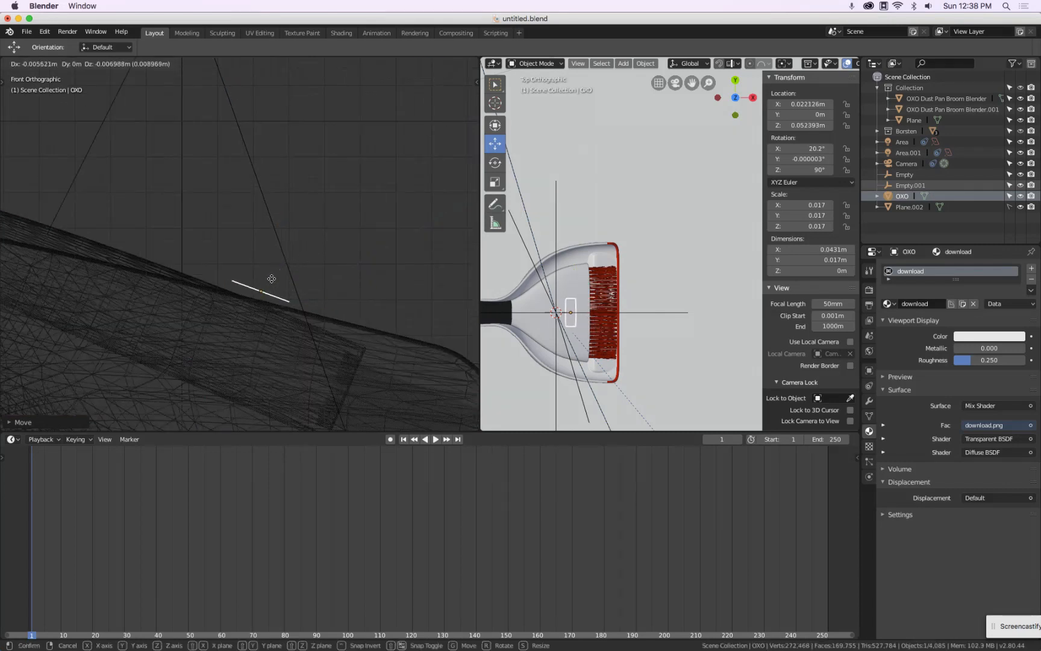
pyautogui.click(226, 267)
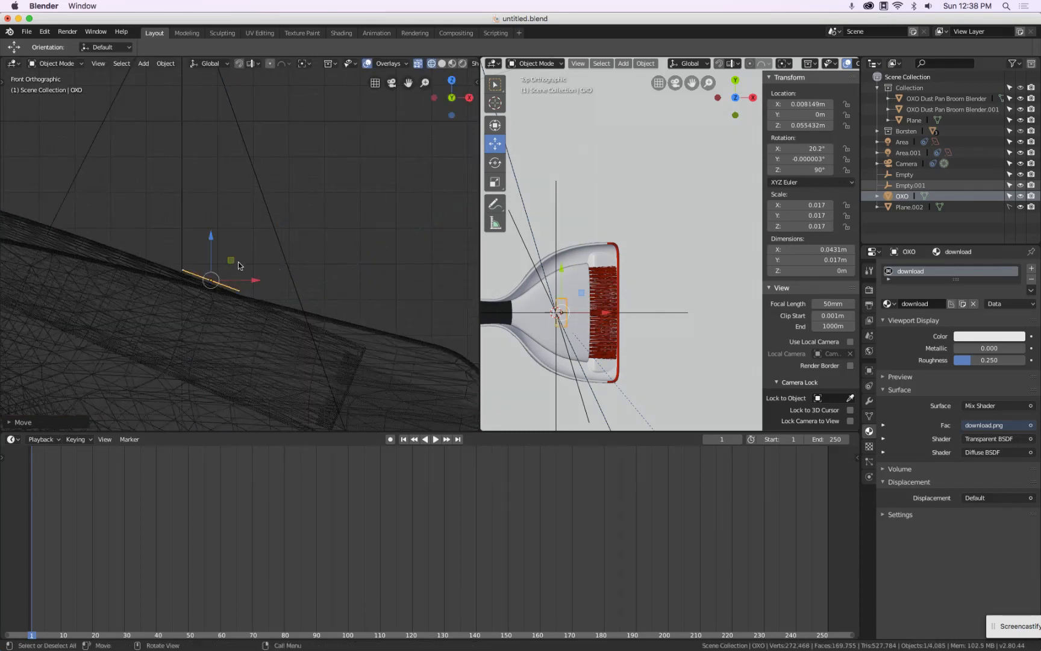
# Rotate the OXO plane to about 21.9 degrees on X and move it flush against the handle
pyautogui.scroll(1, 221, 283)
pyautogui.press('r')
pyautogui.click(266, 284)
pyautogui.press('g')
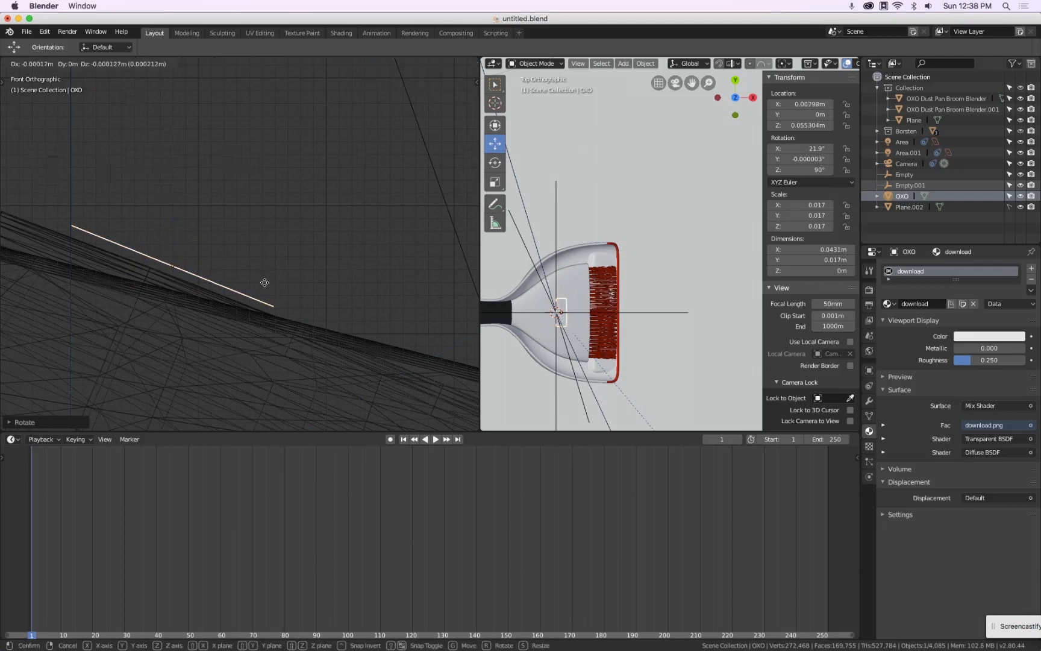
pyautogui.click(265, 259)
pyautogui.moveTo(268, 255); pyautogui.dragTo(293, 242, button='middle')
pyautogui.scroll(-3, 293, 242)
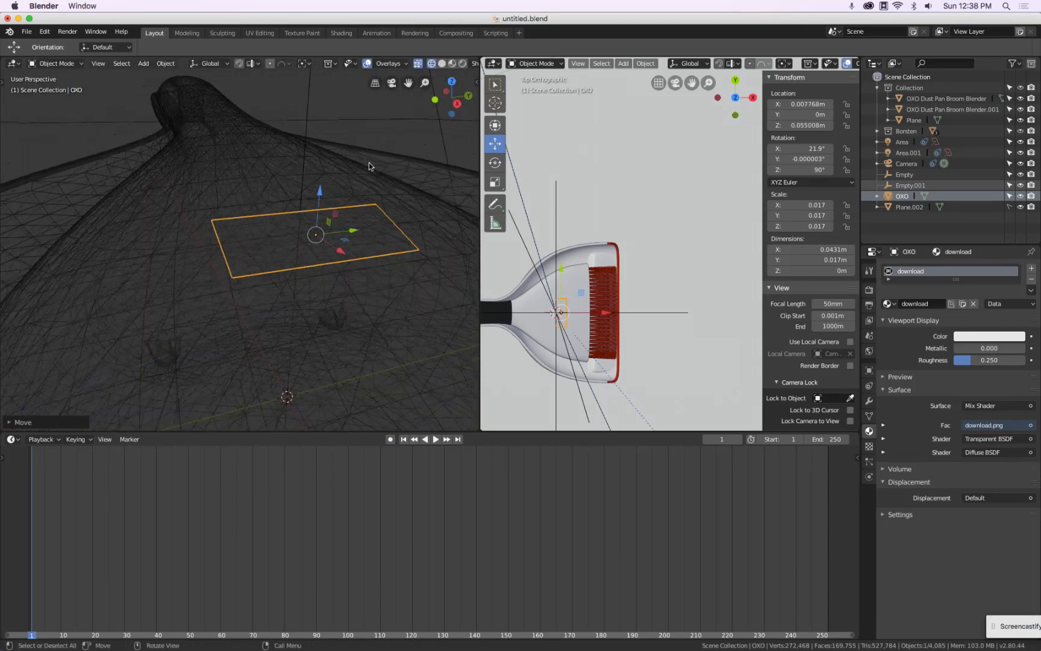
# In Edit Mode, add two loop cuts across the OXO plane
pyautogui.click(452, 64)
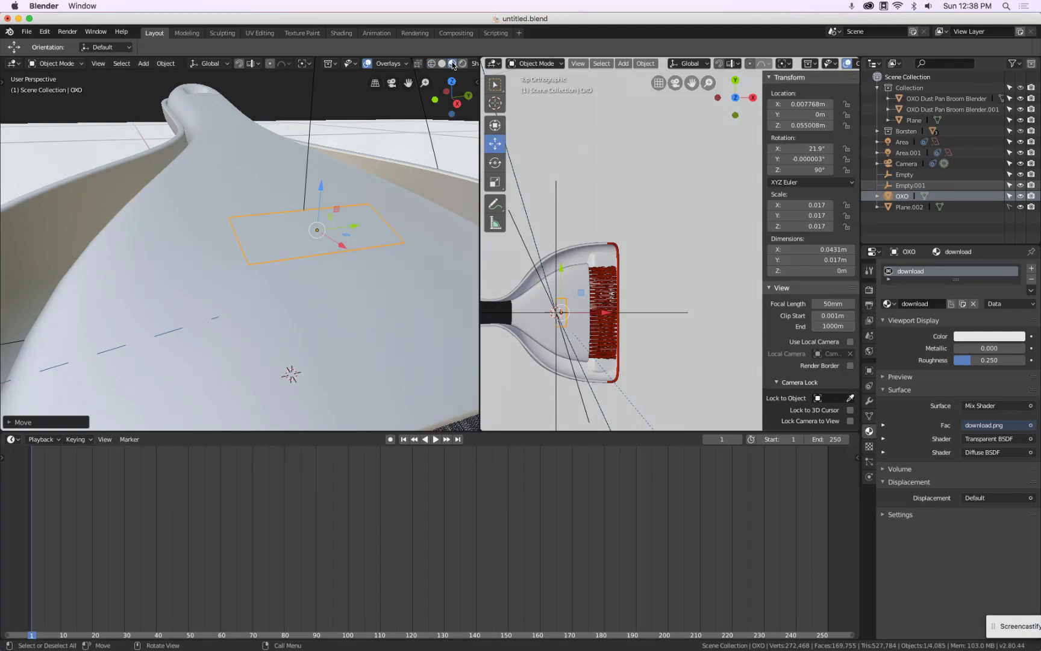
pyautogui.moveTo(342, 162); pyautogui.dragTo(361, 194, button='middle')
pyautogui.press('Tab')
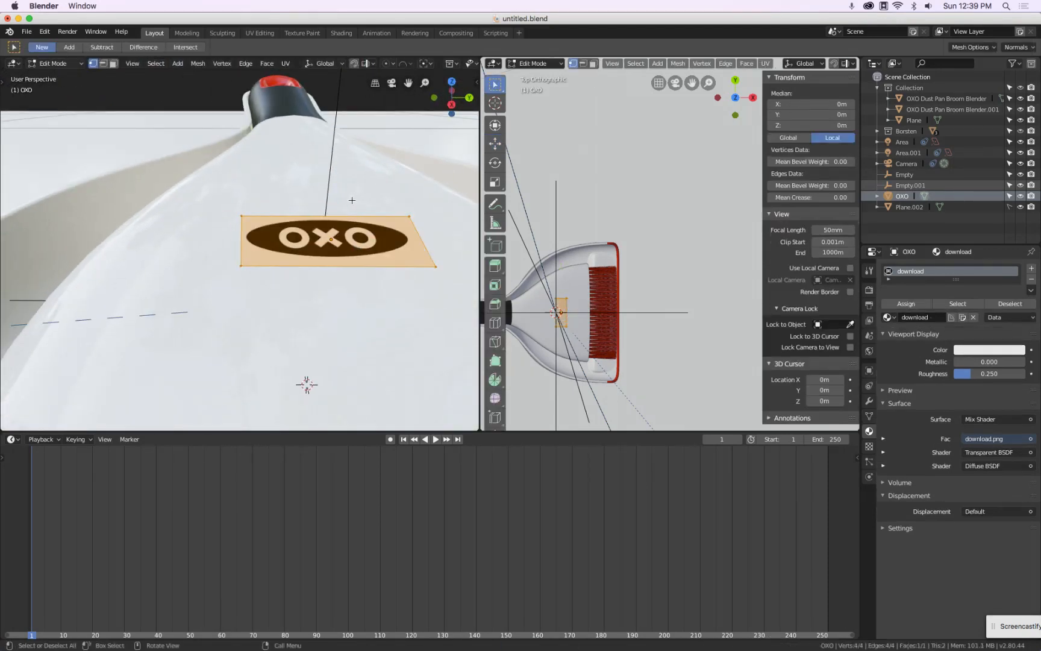
pyautogui.scroll(5, 352, 201)
pyautogui.hotkey('ctrl', 'r')
pyautogui.scroll(1, 328, 211)
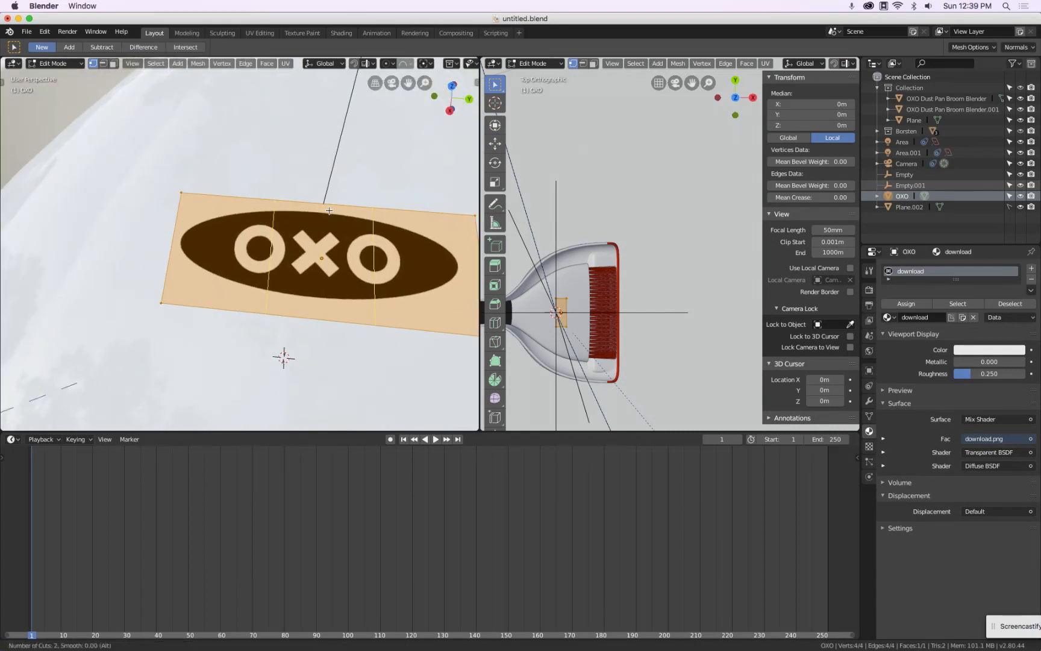
pyautogui.click(329, 211)
pyautogui.scroll(-2, 357, 234)
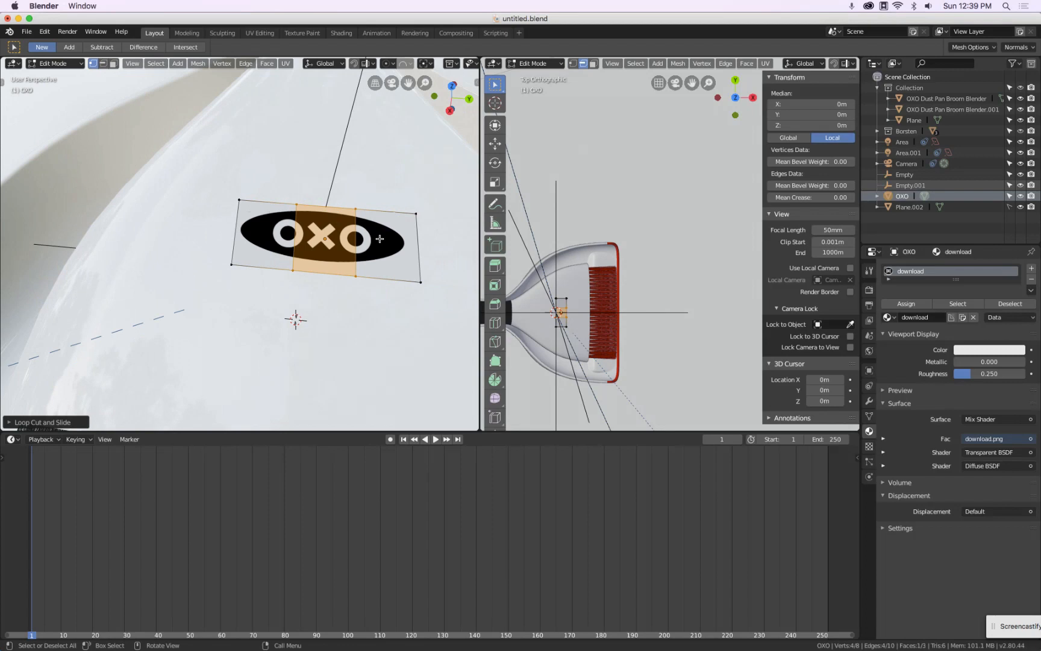
pyautogui.press('Tab')
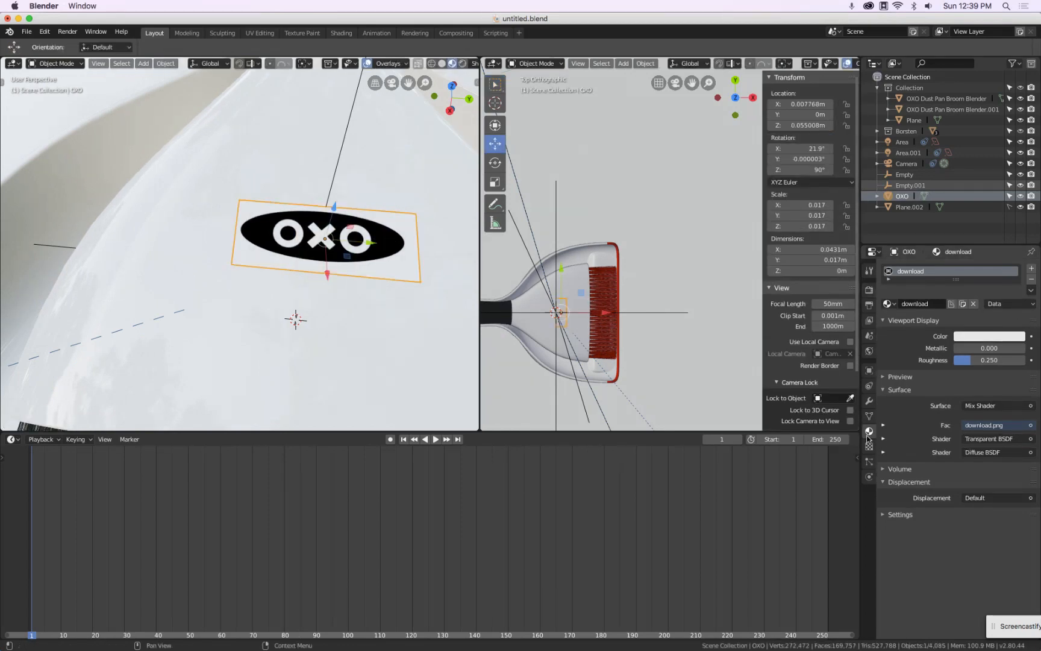
# Add a Subdivision Surface modifier to the OXO plane and set it to Simple
pyautogui.click(869, 415)
pyautogui.click(868, 401)
pyautogui.click(922, 268)
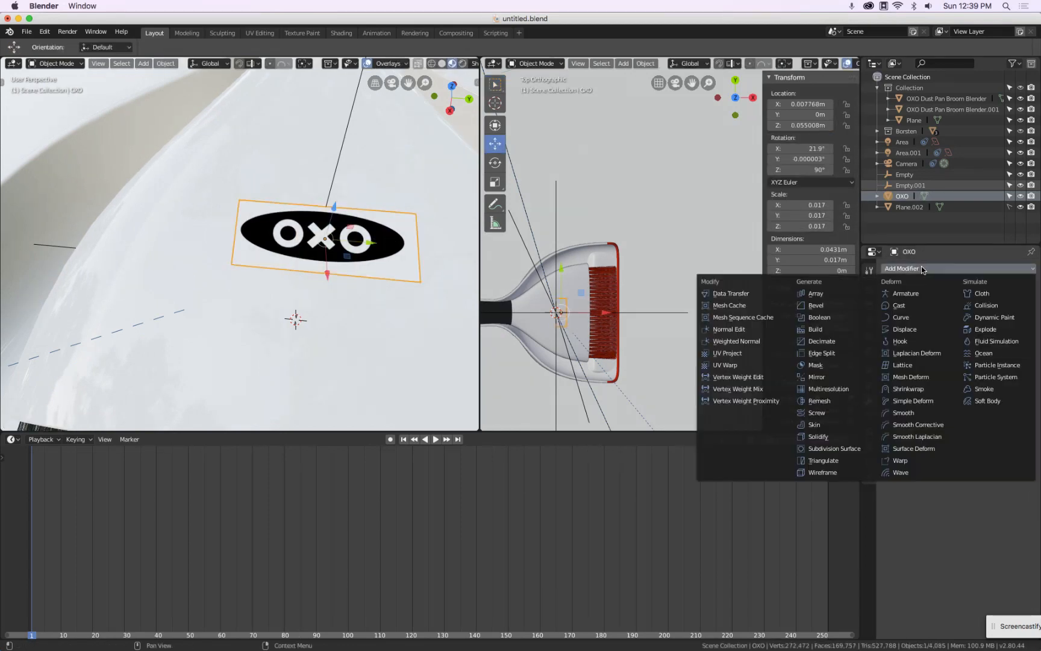
pyautogui.click(843, 449)
pyautogui.click(952, 340)
pyautogui.click(995, 315)
pyautogui.press('z')
pyautogui.click(343, 240)
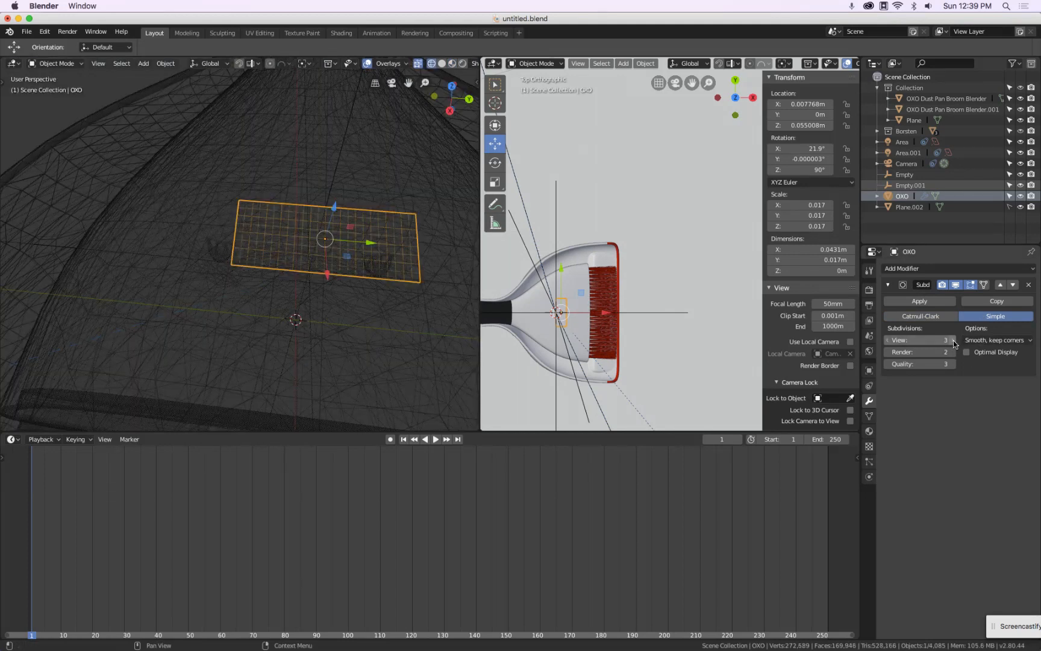
# Add a Shrinkwrap modifier to the OXO plane targeting OXO Dust Pan Broom Blender.001
pyautogui.click(927, 267)
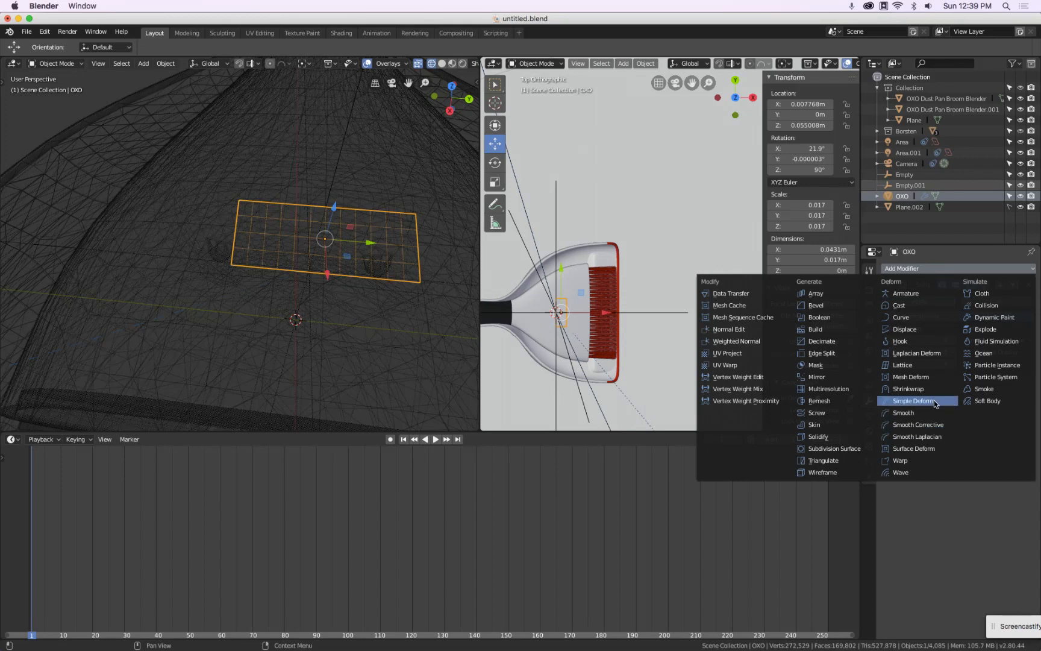
pyautogui.click(908, 389)
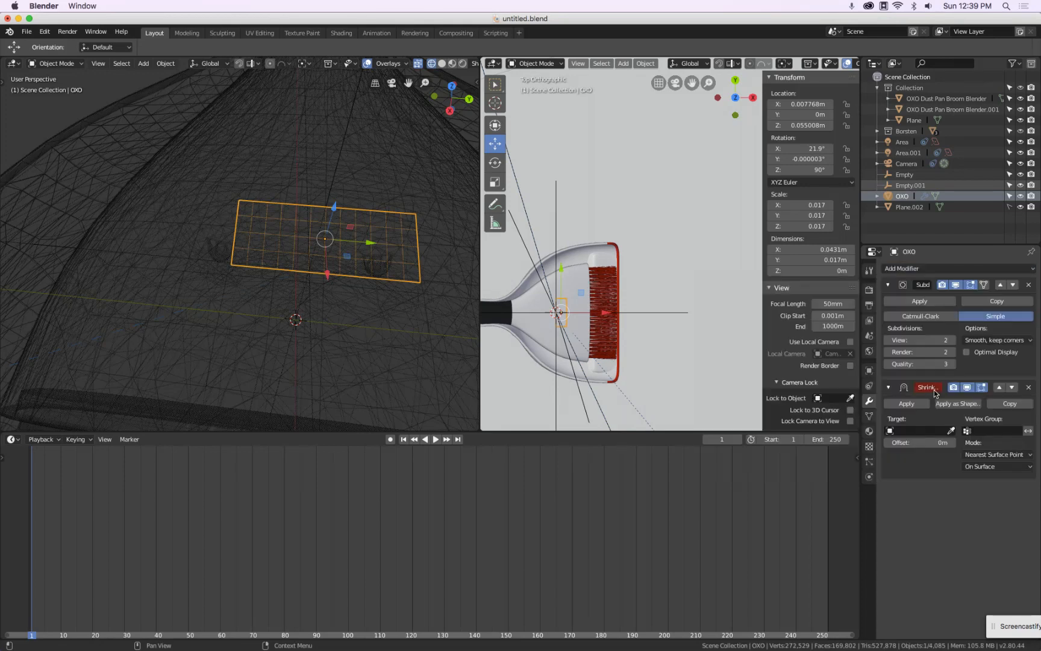
pyautogui.click(951, 430)
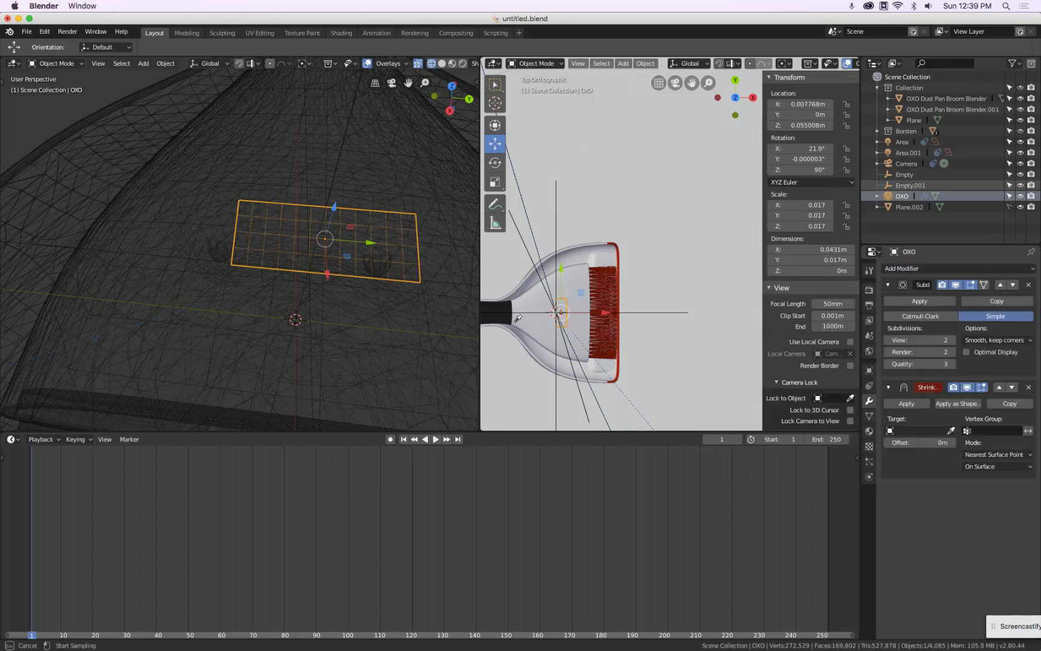
pyautogui.click(139, 256)
pyautogui.moveTo(174, 267); pyautogui.dragTo(293, 221, button='middle')
pyautogui.click(951, 430)
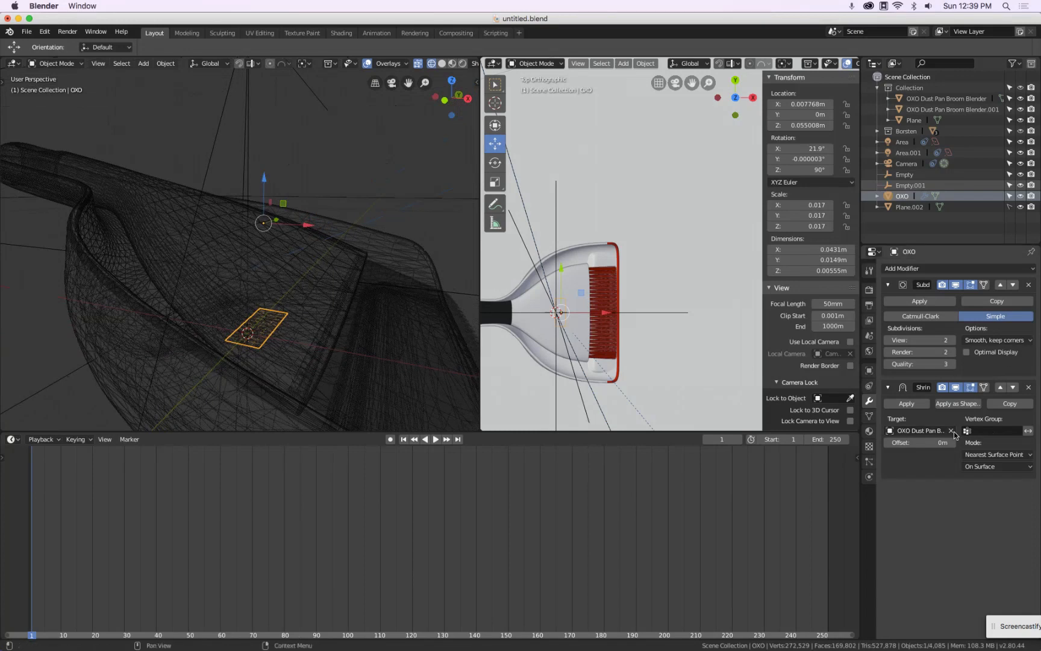
pyautogui.click(951, 431)
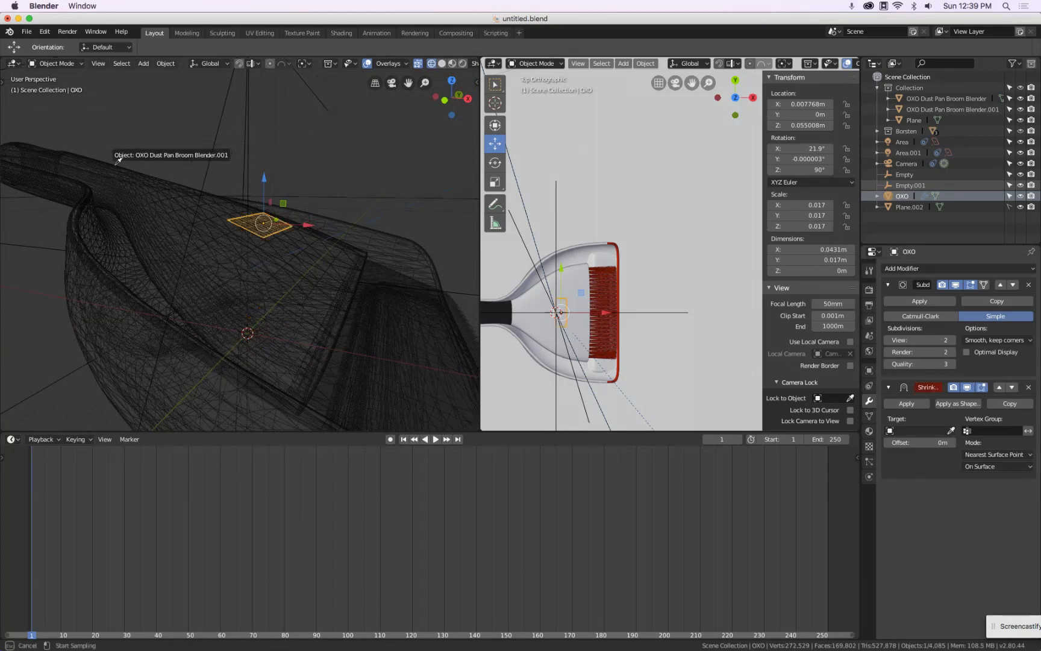
pyautogui.click(118, 160)
pyautogui.moveTo(118, 160); pyautogui.dragTo(335, 184, button='middle')
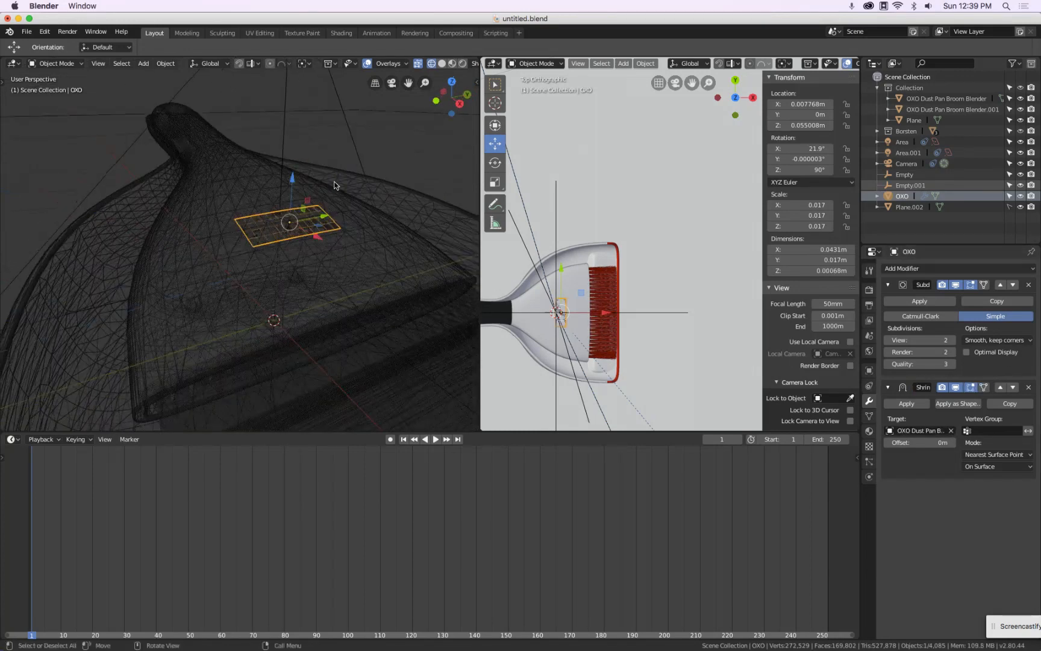
# Set the Shrinkwrap mode to Project and enable the Negative direction alongside Positive
pyautogui.press('z')
pyautogui.click(413, 183)
pyautogui.scroll(4, 325, 199)
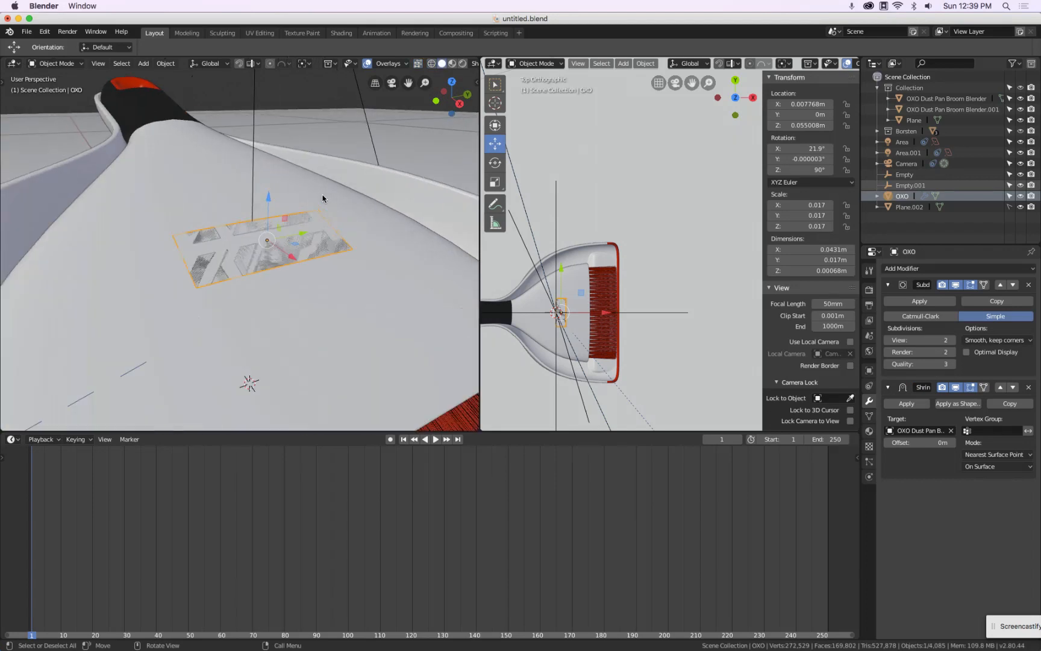
pyautogui.click(997, 455)
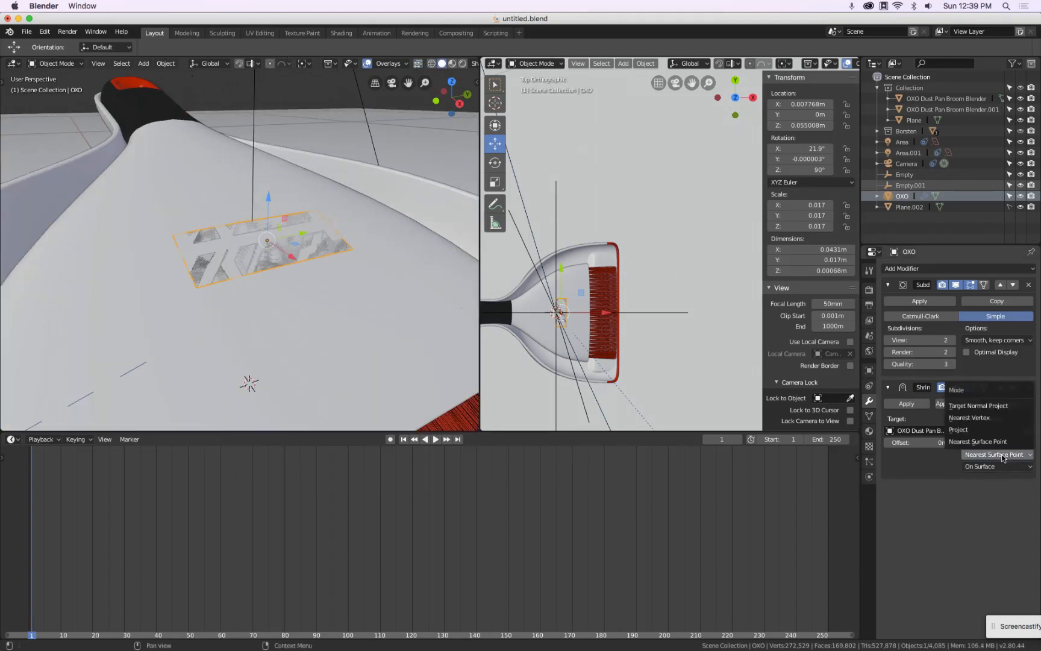
pyautogui.click(988, 427)
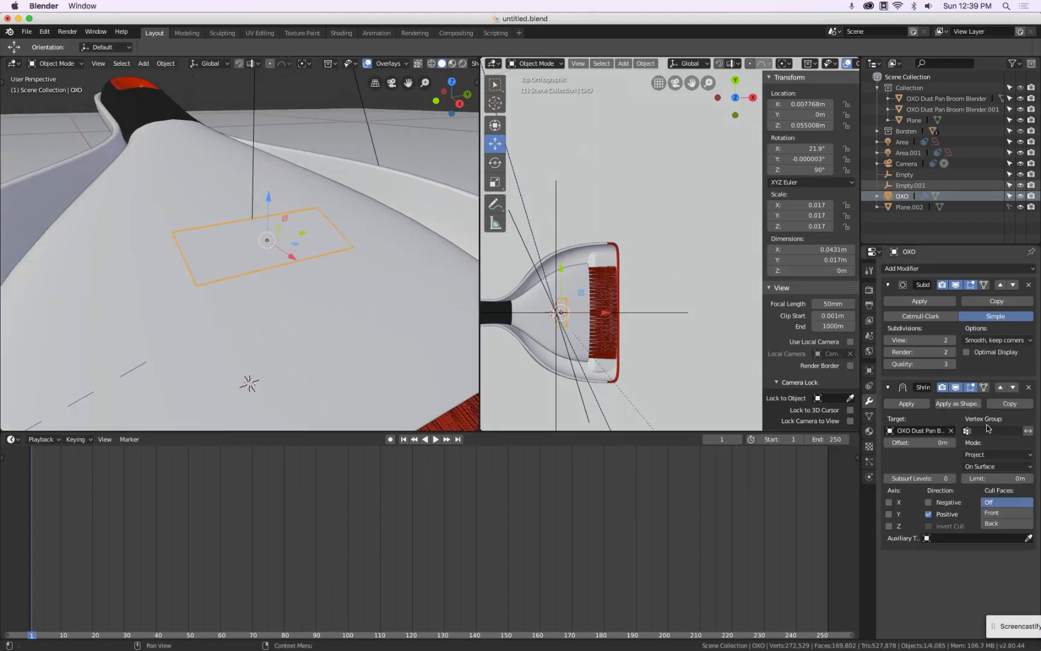
pyautogui.click(950, 502)
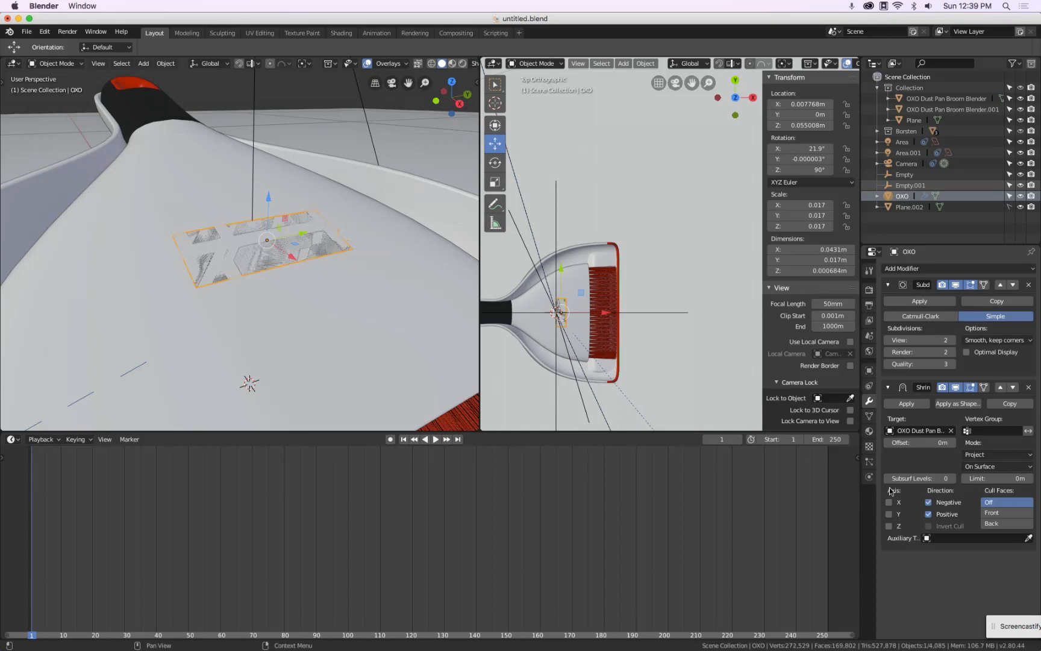
# Set the Shrinkwrap snap mode to Above Surface
pyautogui.click(916, 442)
pyautogui.click(990, 467)
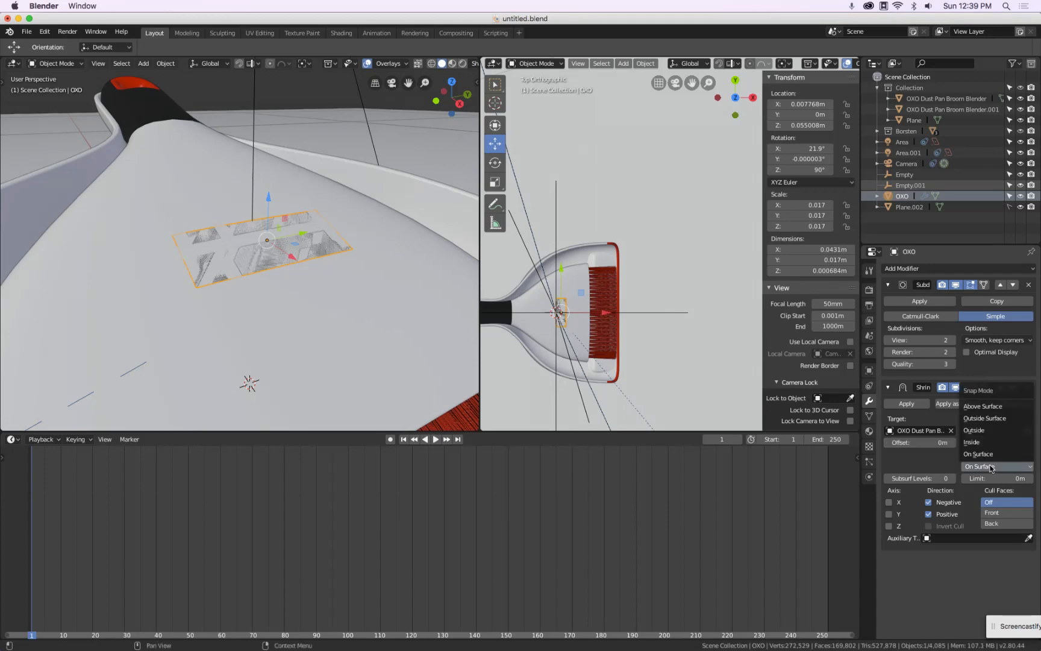
pyautogui.click(993, 416)
pyautogui.click(993, 468)
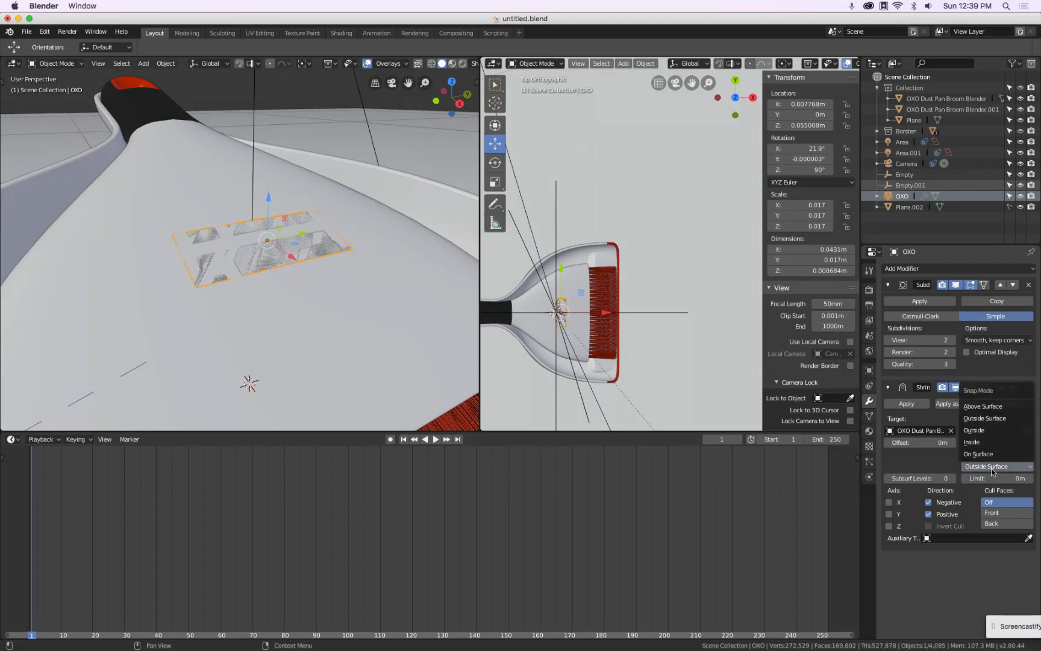
pyautogui.click(992, 407)
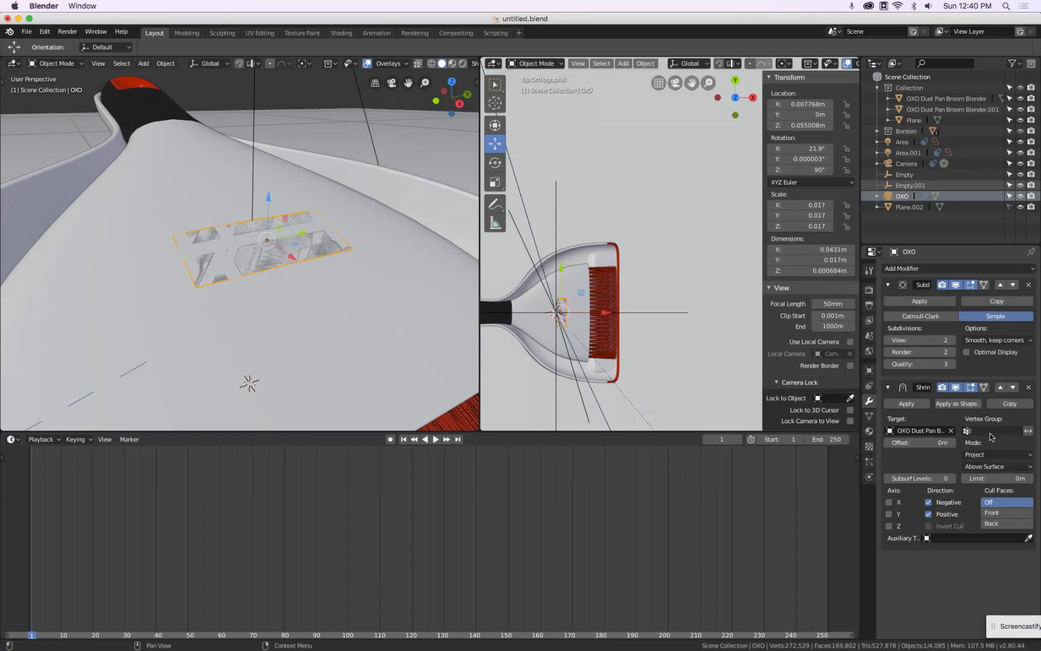
pyautogui.click(991, 468)
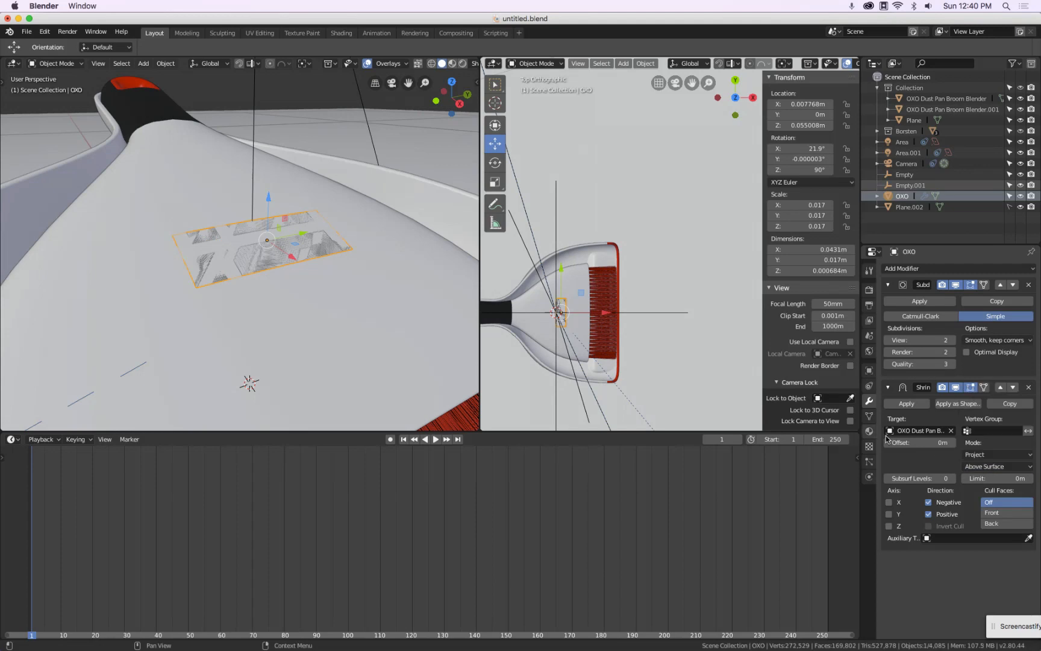
pyautogui.click(976, 467)
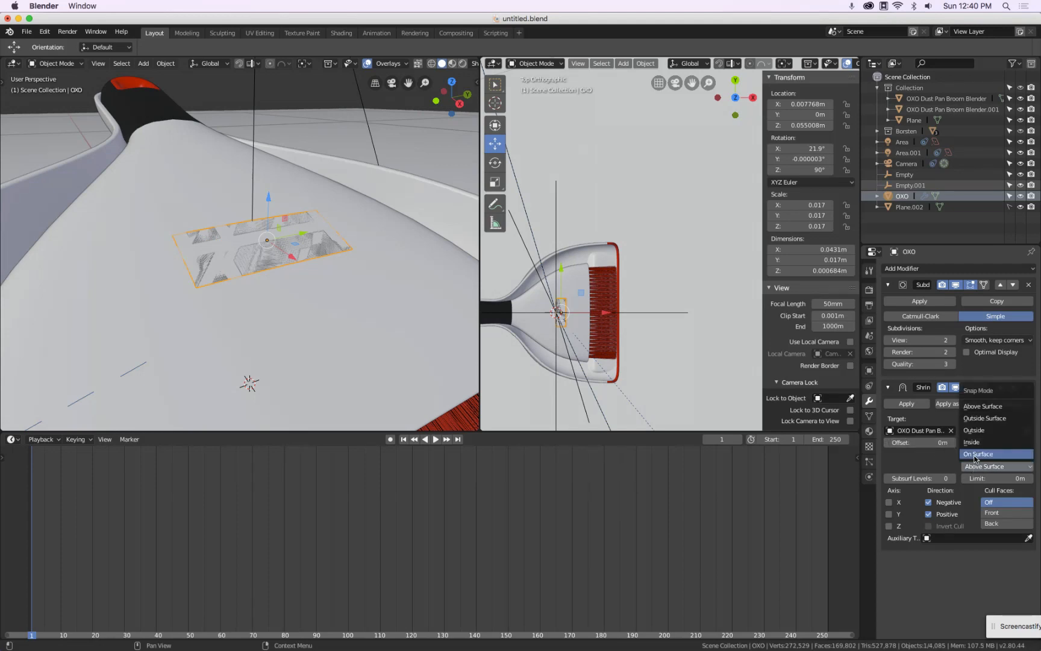
pyautogui.click(976, 456)
pyautogui.click(976, 467)
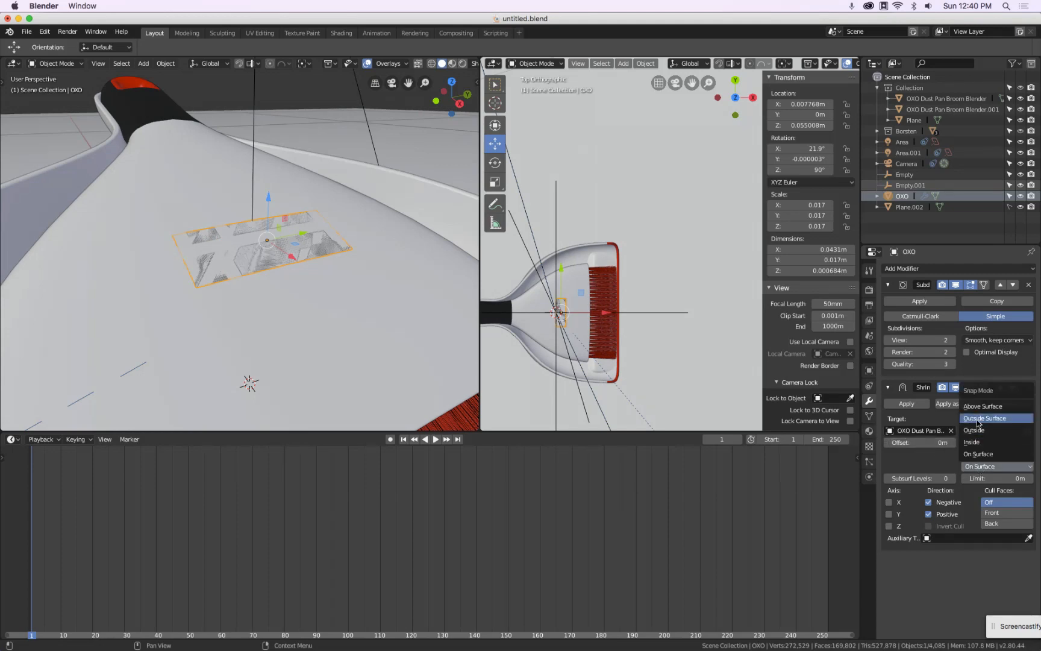
pyautogui.click(991, 404)
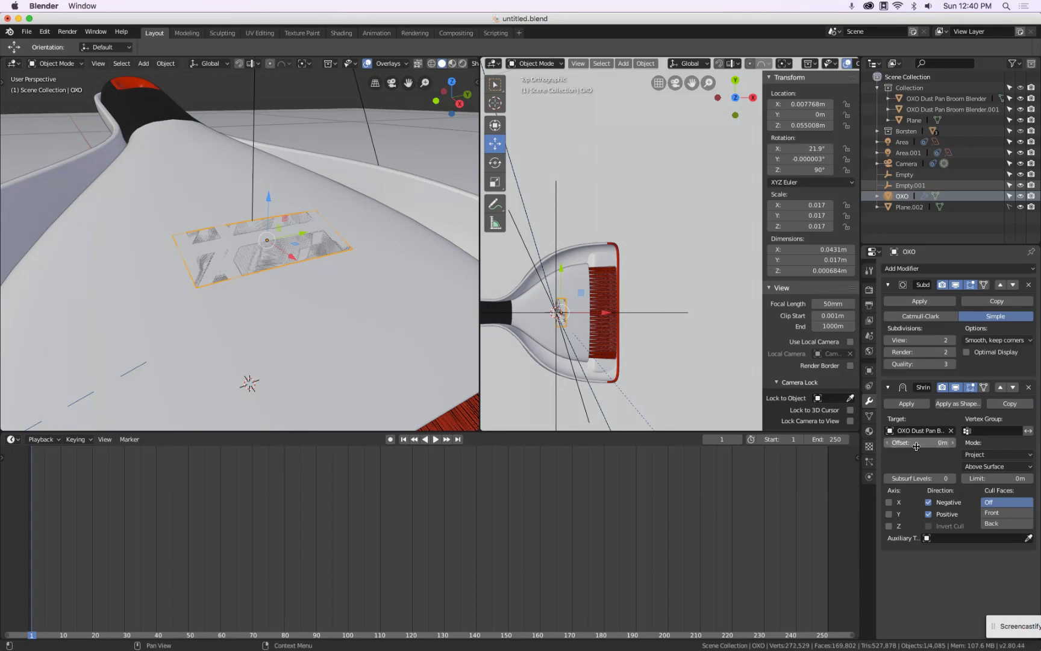
# Set the Shrinkwrap offset to 0.001 m
pyautogui.moveTo(916, 445); pyautogui.dragTo(920, 446)
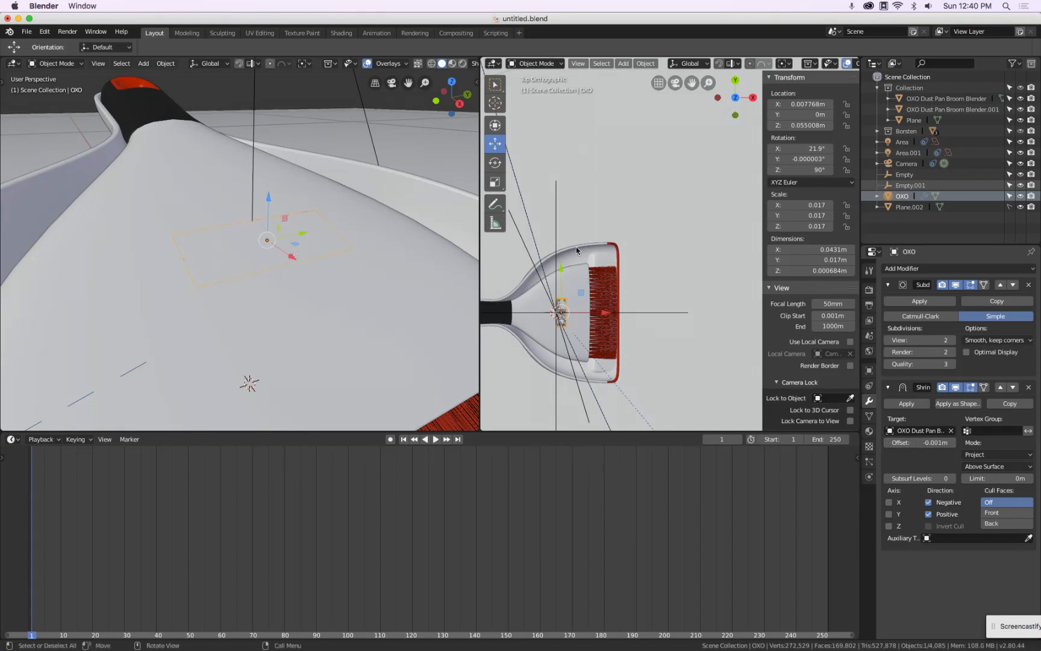
pyautogui.click(452, 64)
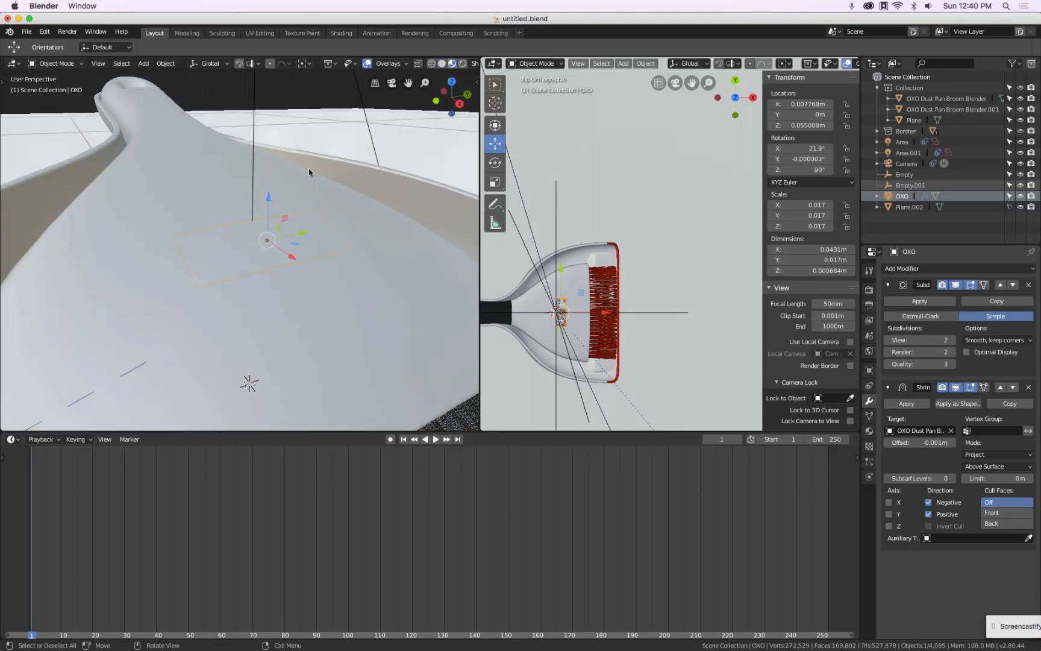
pyautogui.moveTo(931, 442); pyautogui.dragTo(929, 441)
pyautogui.click(929, 442)
pyautogui.write('1')
pyautogui.press('Return')
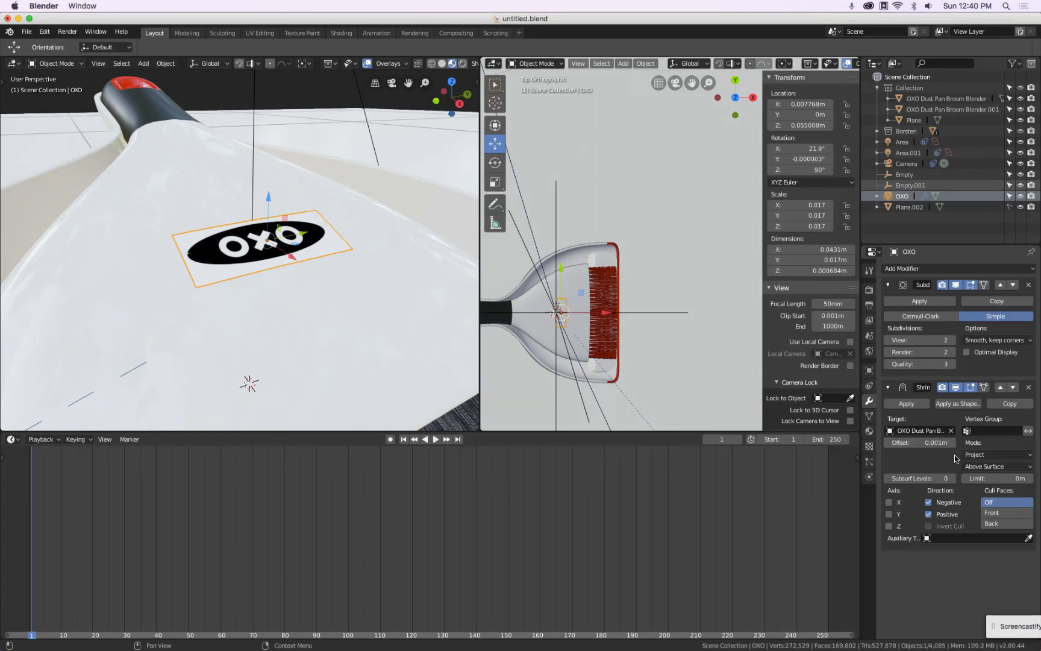
# Raise the Subdivision modifier's viewport levels to 4 and set the Shrinkwrap offset to 0.5 mm
pyautogui.scroll(6, 199, 283)
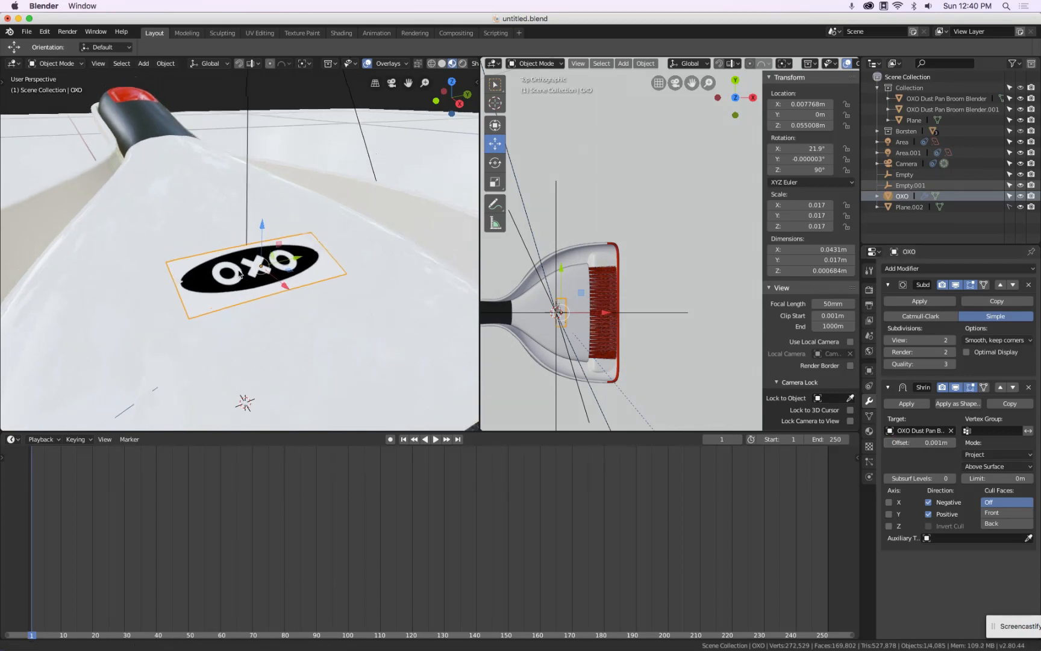
pyautogui.click(953, 341)
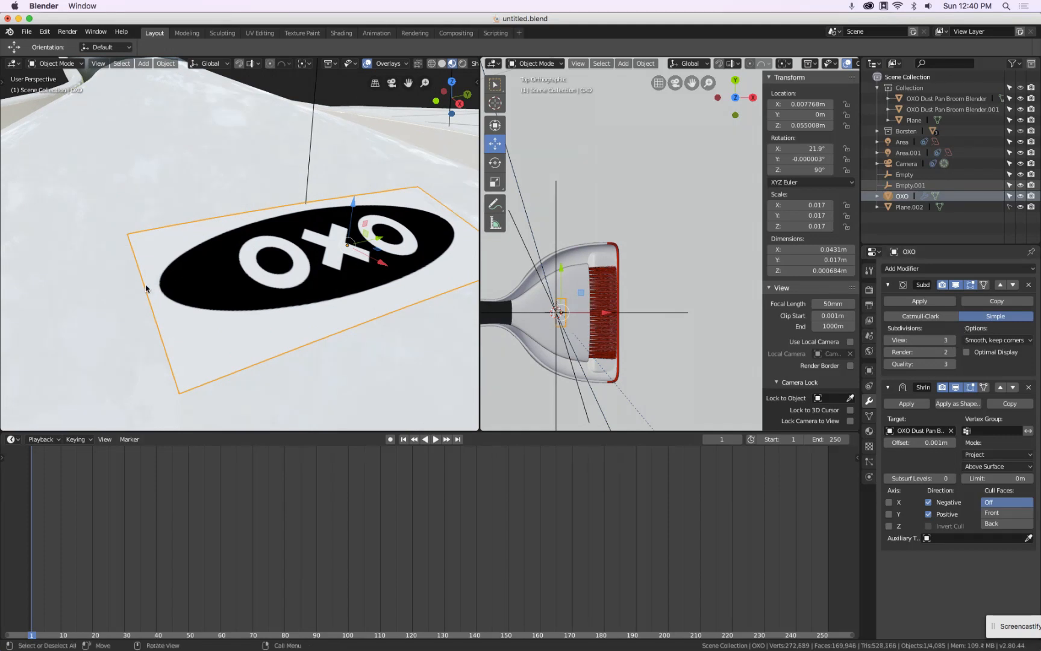
pyautogui.click(930, 443)
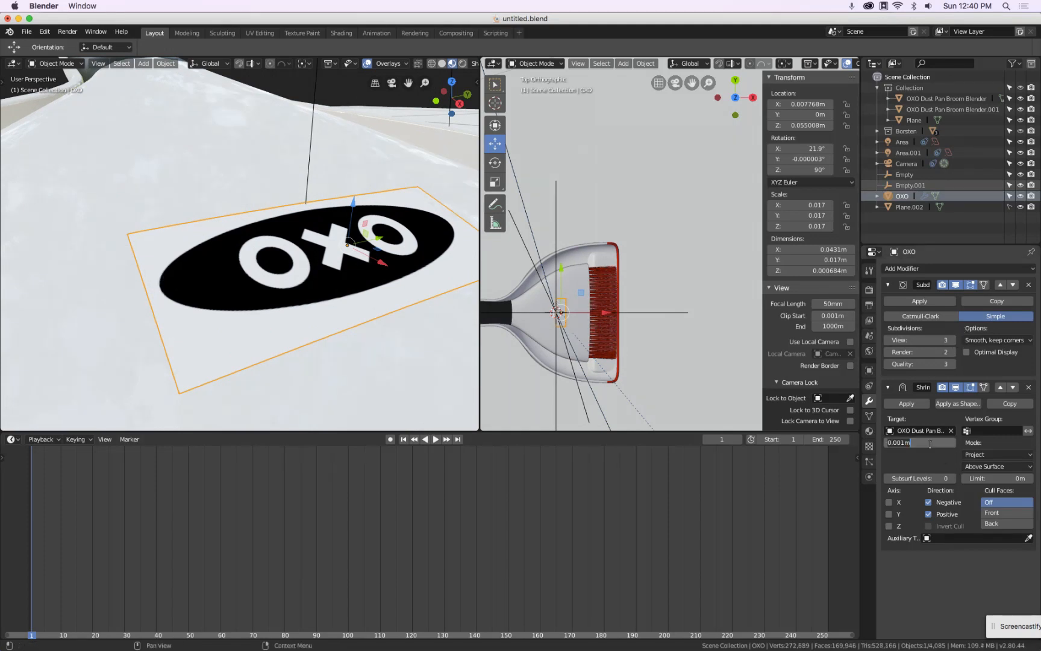
pyautogui.press('BackSpace')
pyautogui.write('.5mm')
pyautogui.press('Return')
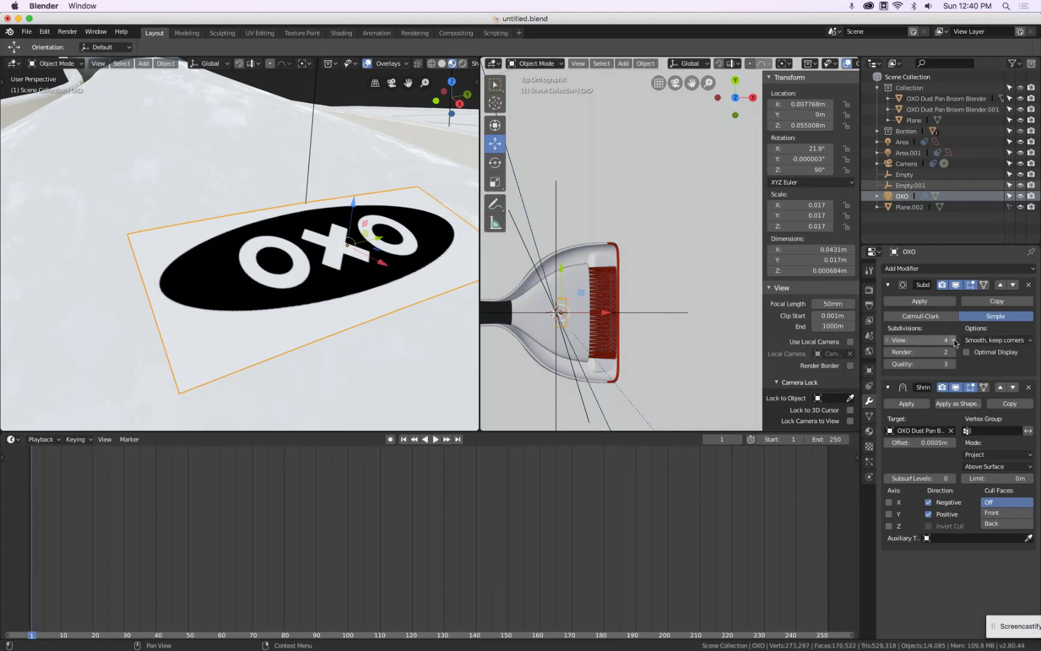
# Switch the viewport to Rendered shading to preview the logo decal on the handle
pyautogui.moveTo(254, 238); pyautogui.dragTo(302, 257, button='middle')
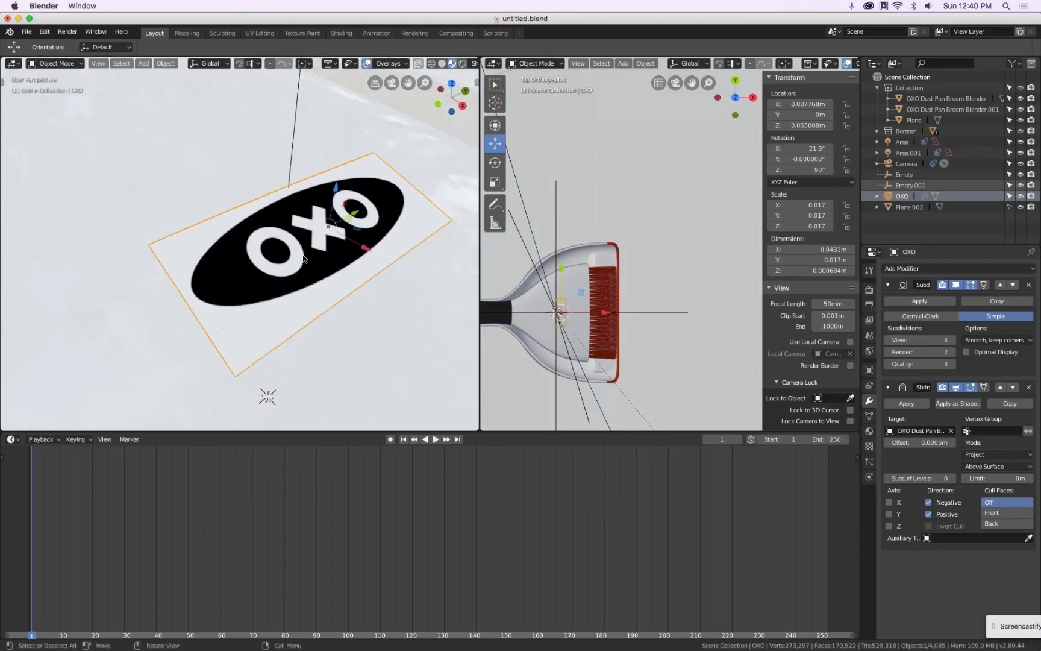
pyautogui.scroll(-7, 302, 256)
pyautogui.scroll(1, 303, 255)
pyautogui.scroll(4, 308, 220)
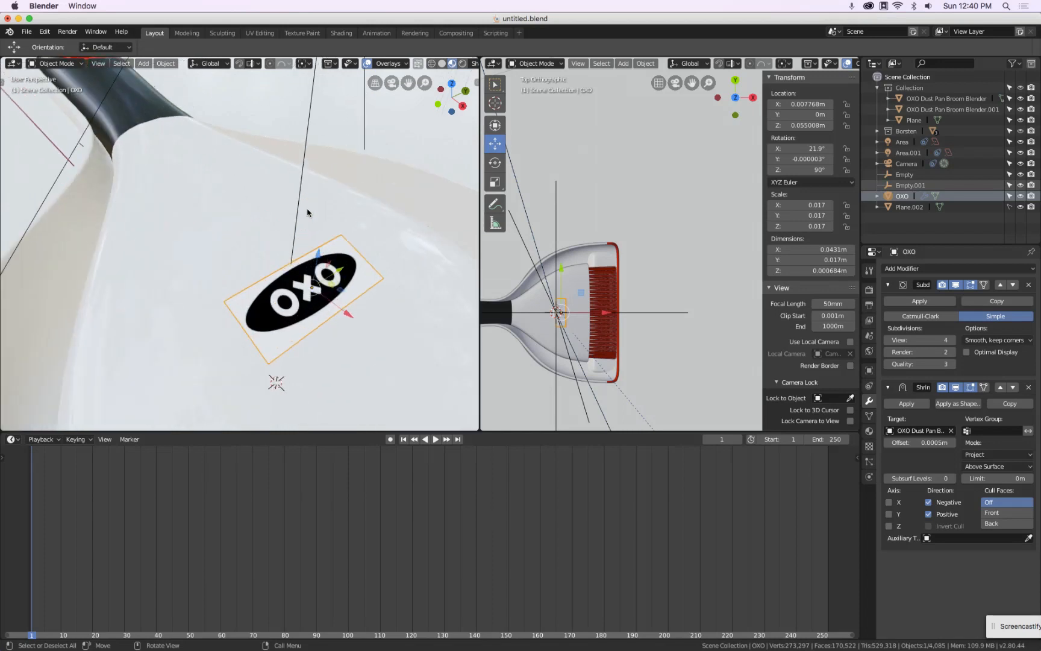
pyautogui.scroll(-3, 309, 212)
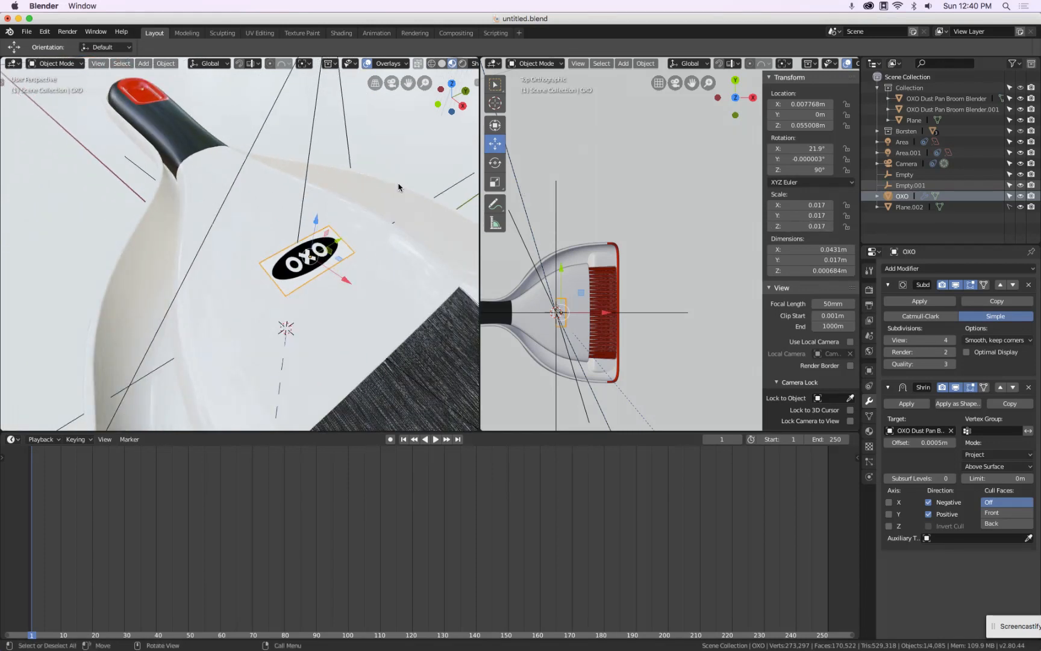
pyautogui.press('z')
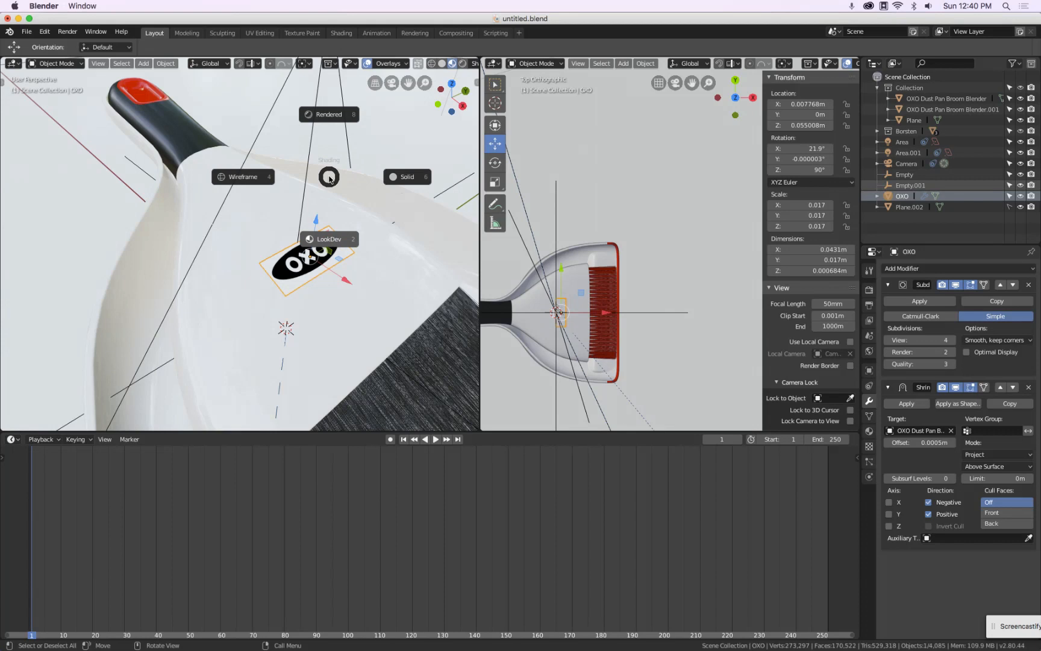
pyautogui.click(339, 121)
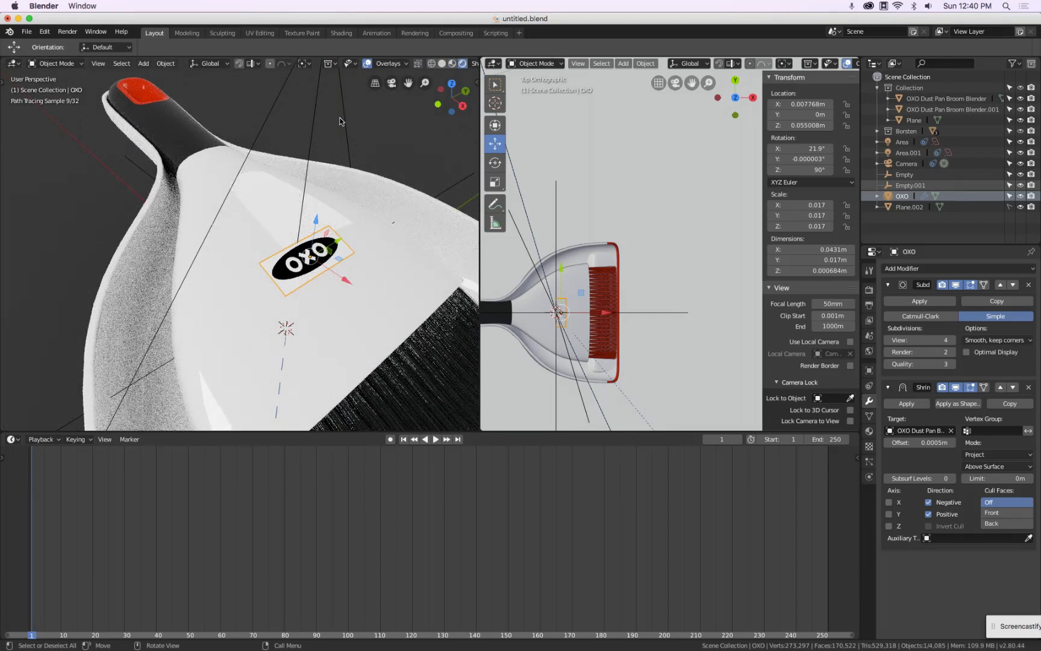
# Change the timeline area into the Shader Editor
pyautogui.moveTo(339, 226)
pyautogui.mouseDown(button='middle')
pyautogui.moveTo(338, 182)
pyautogui.moveTo(335, 209)
pyautogui.mouseUp(button='middle')
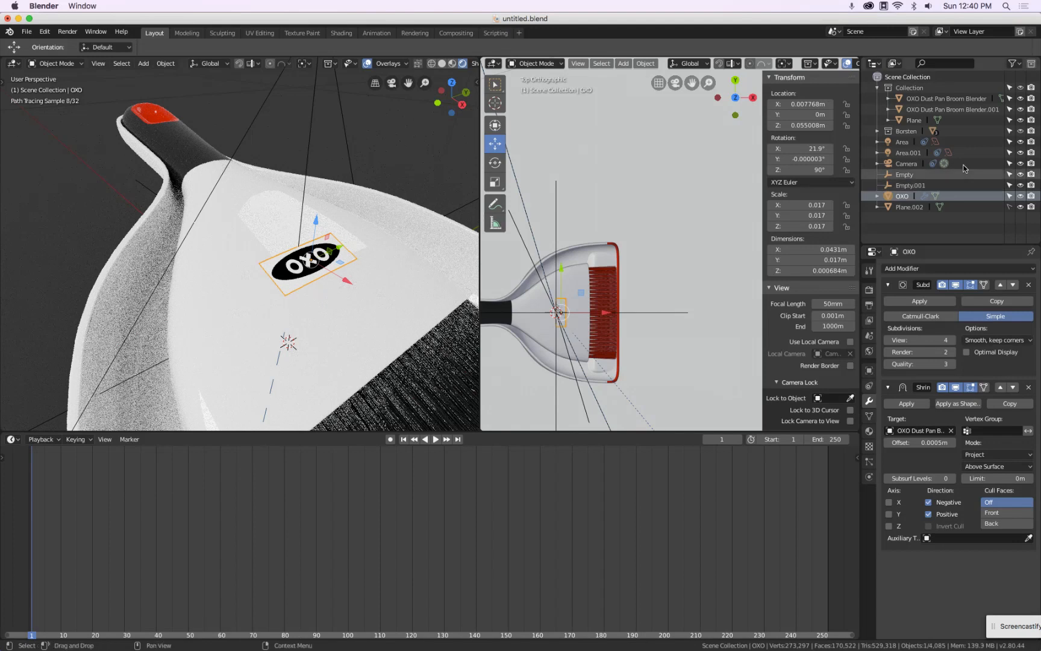
pyautogui.click(12, 439)
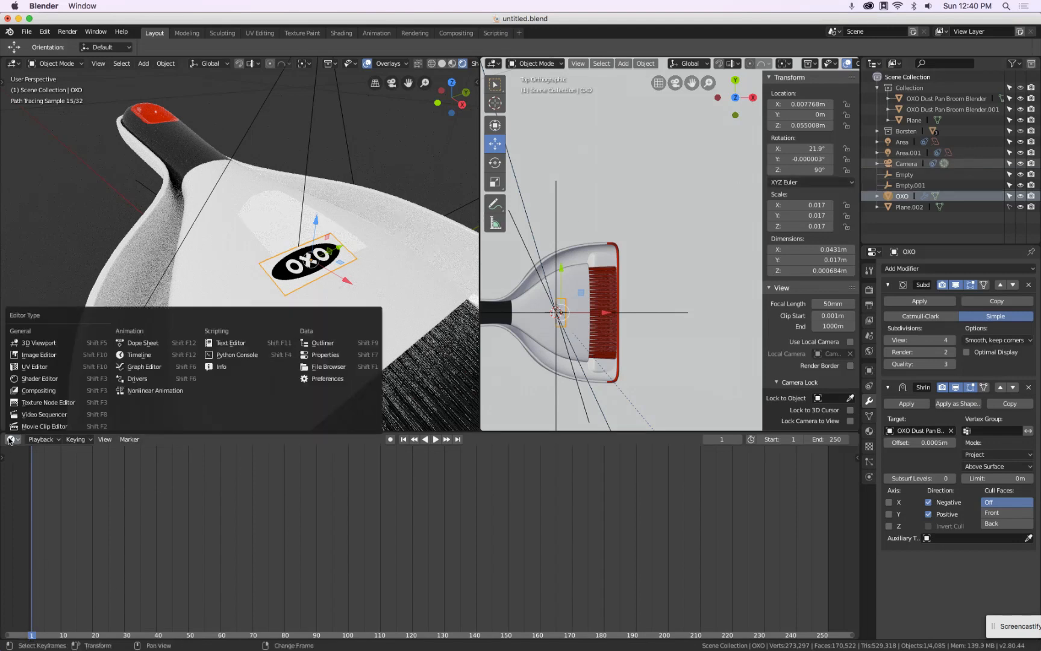
pyautogui.click(37, 378)
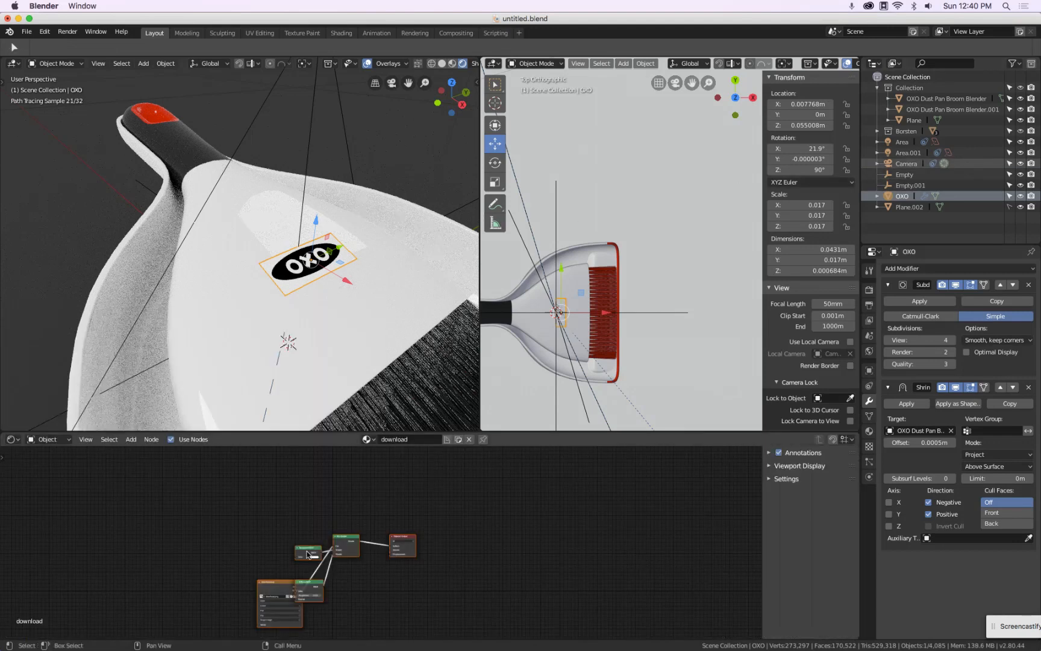
# Rearrange the OXO decal material's nodes so the Diffuse, Transparent, Mix Shader and image nodes are spread out
pyautogui.moveTo(360, 580); pyautogui.dragTo(441, 534, button='middle')
pyautogui.moveTo(290, 541); pyautogui.dragTo(187, 523)
pyautogui.scroll(2, 344, 520)
pyautogui.scroll(-1, 352, 525)
pyautogui.moveTo(354, 527); pyautogui.dragTo(351, 557, button='middle')
pyautogui.click(362, 513)
pyautogui.moveTo(362, 513); pyautogui.dragTo(366, 535)
pyautogui.moveTo(360, 581); pyautogui.dragTo(308, 479)
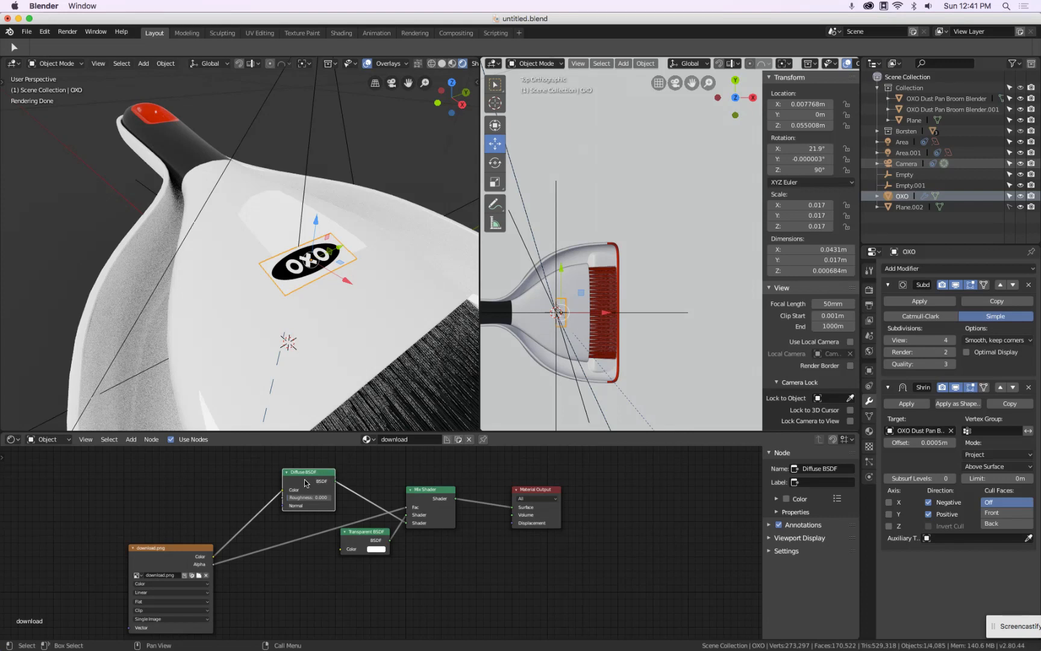
# Replace the Diffuse BSDF with a new Glossy BSDF node and connect it to the Mix Shader
pyautogui.press('x')
pyautogui.hotkey('shift', 'a')
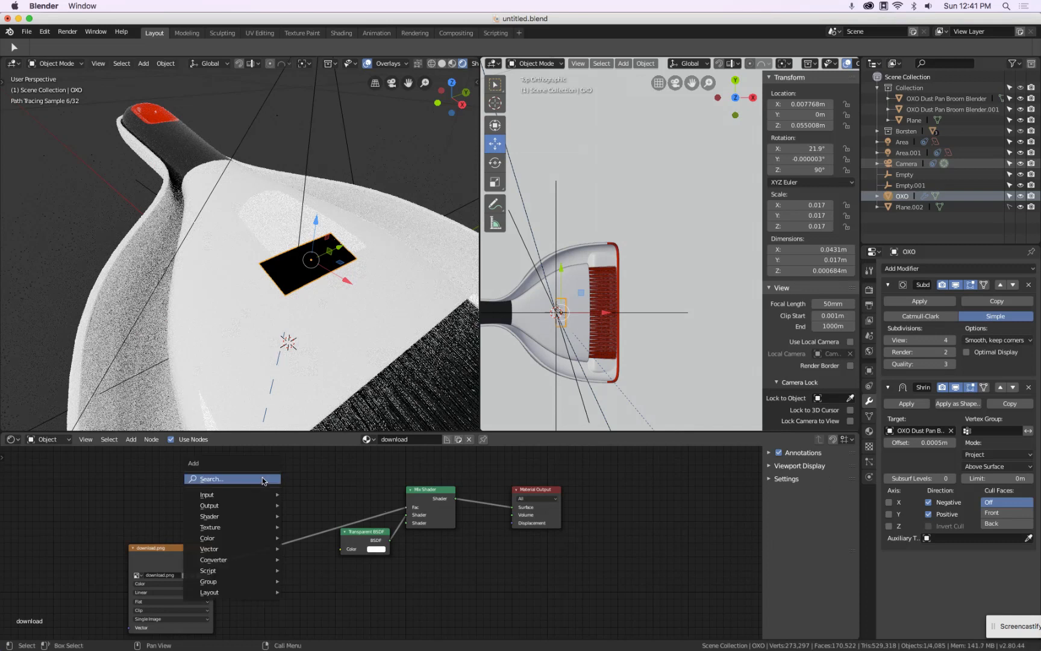
pyautogui.moveTo(235, 517)
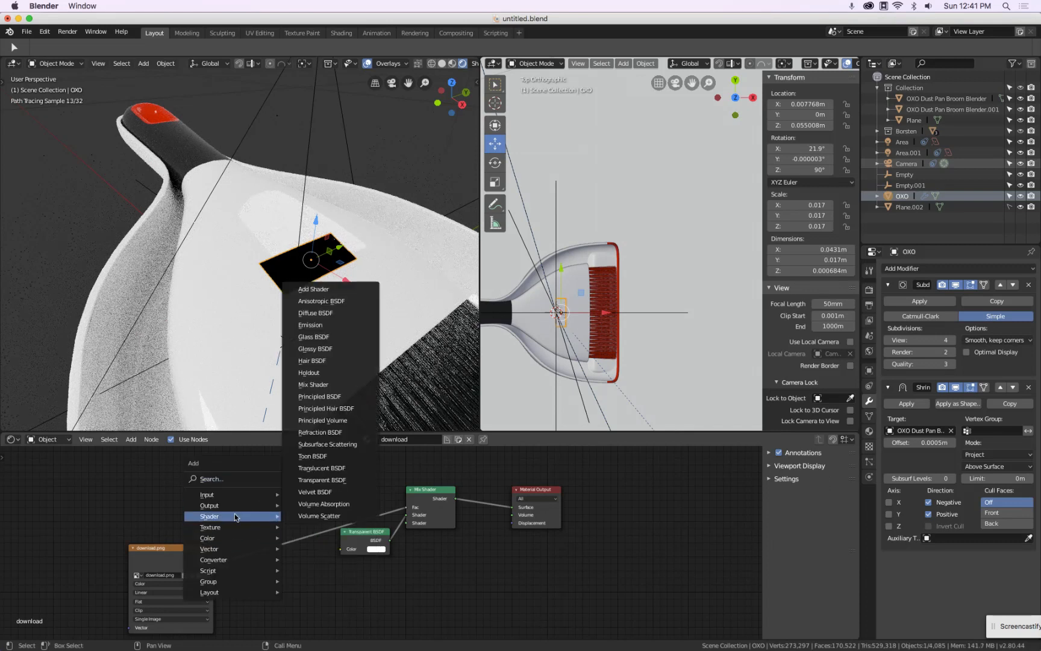
pyautogui.click(315, 348)
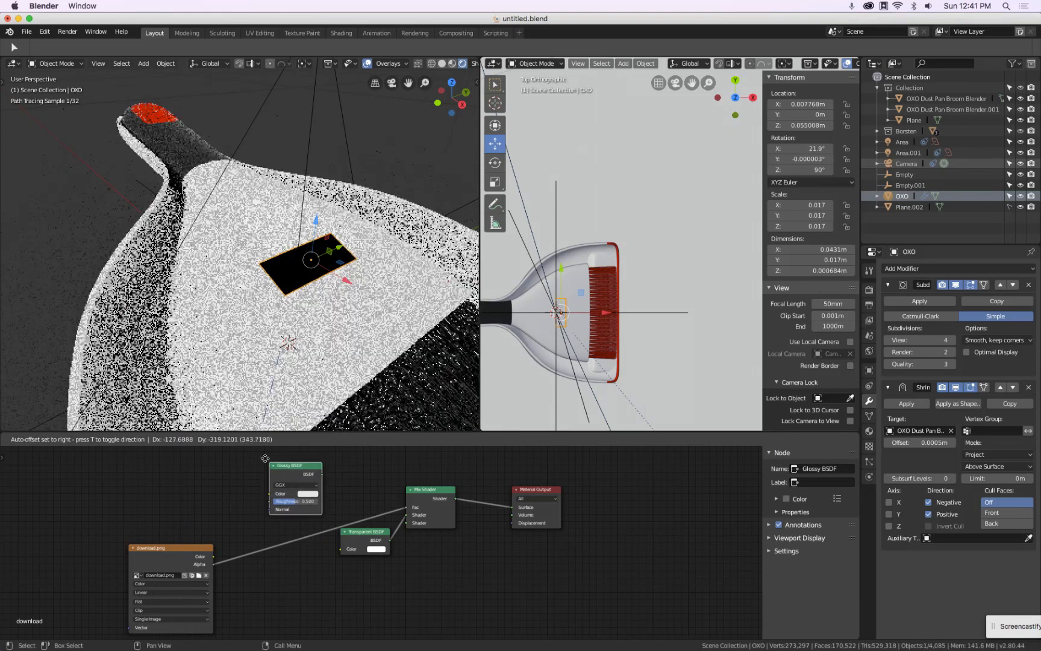
pyautogui.click(239, 456)
pyautogui.moveTo(296, 473); pyautogui.dragTo(407, 524)
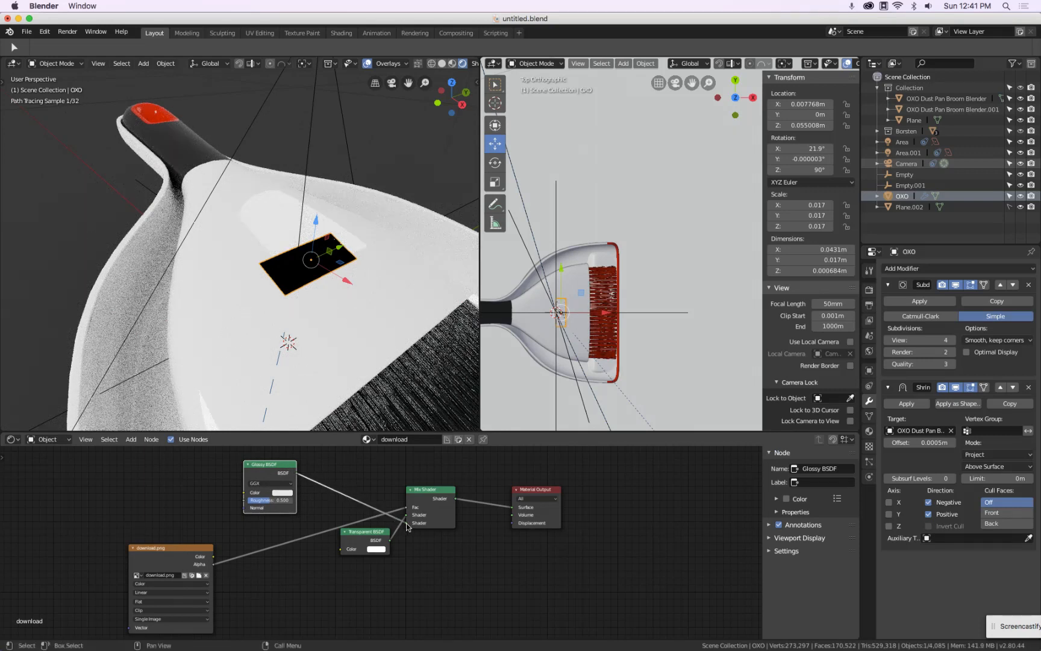
# Color the Glossy BSDF red and plug it into the Mix Shader's first Shader input
pyautogui.click(282, 492)
pyautogui.click(311, 445)
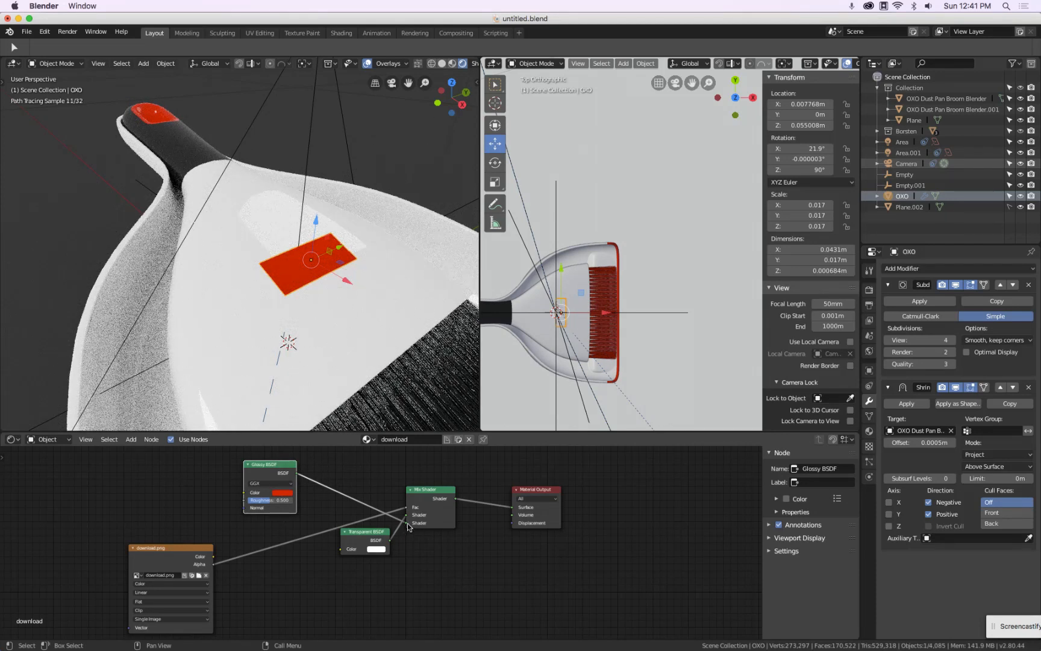
pyautogui.moveTo(408, 527); pyautogui.dragTo(409, 517)
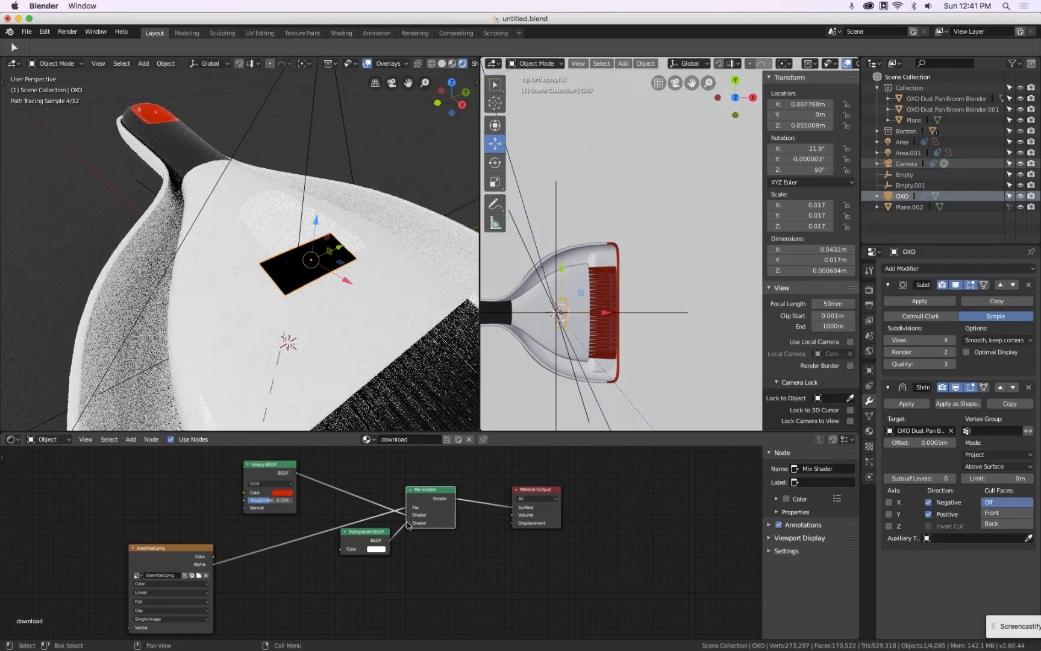
# Set the Glossy roughness to 0 and connect the image texture's Color output to the Mix Shader Fac
pyautogui.moveTo(276, 500); pyautogui.dragTo(216, 497)
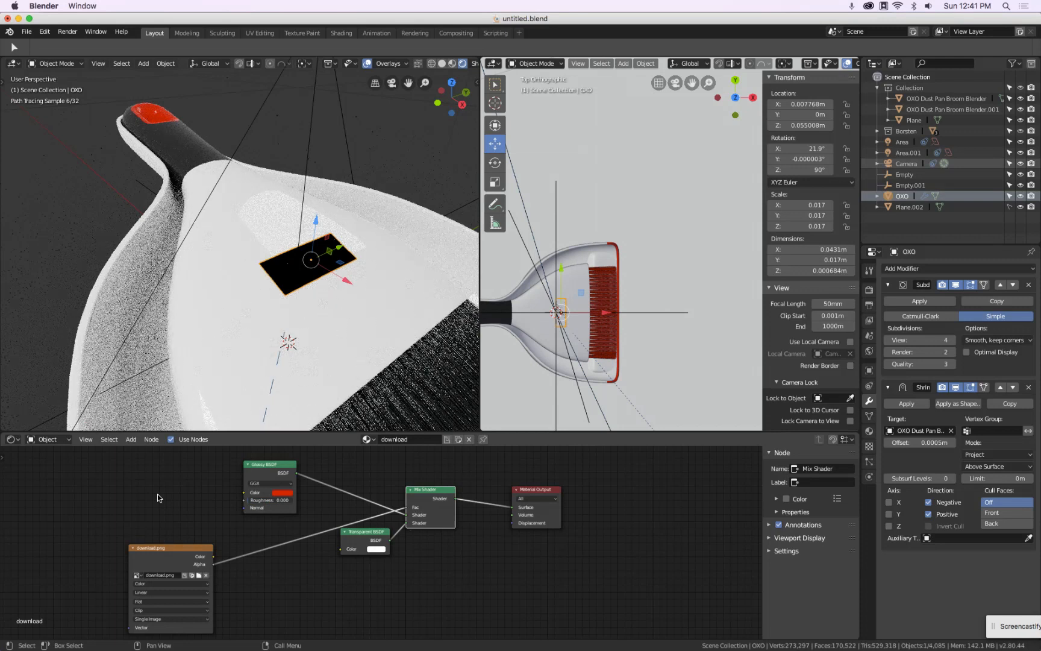
pyautogui.moveTo(406, 511); pyautogui.dragTo(356, 514)
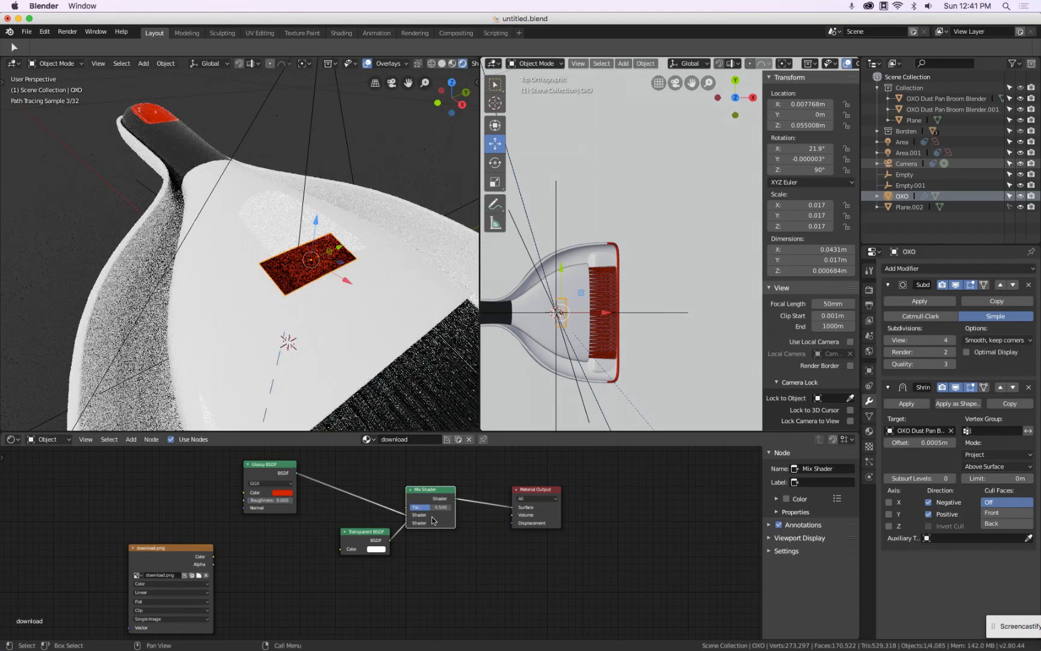
pyautogui.moveTo(429, 508); pyautogui.dragTo(671, 528)
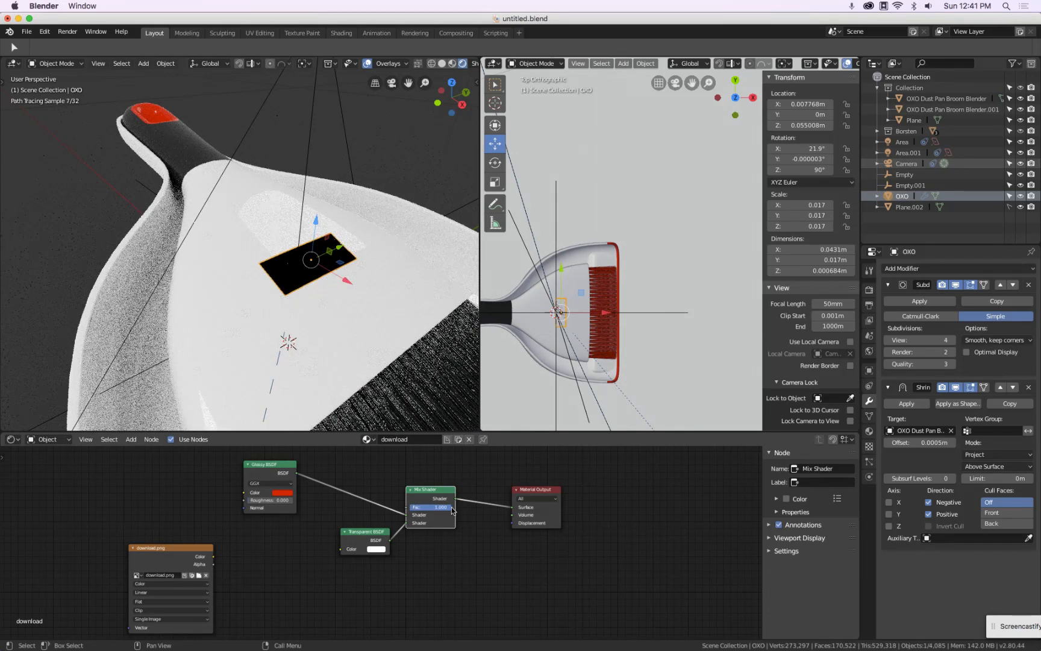
pyautogui.moveTo(213, 564); pyautogui.dragTo(413, 510)
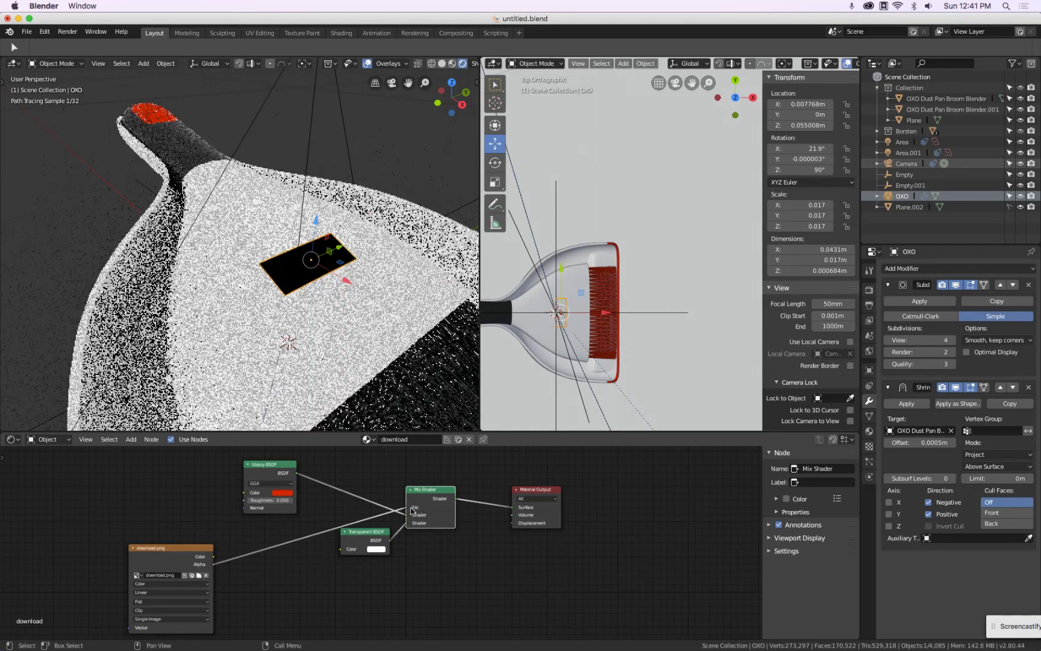
pyautogui.moveTo(212, 556); pyautogui.dragTo(404, 509)
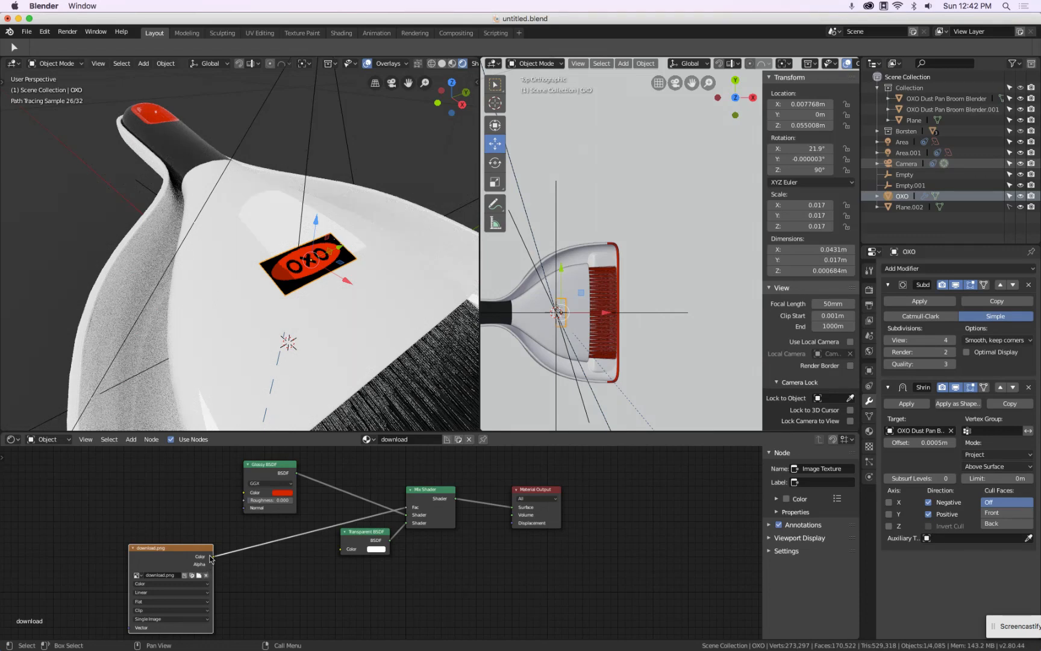
# Move the Transparent BSDF node and swap which Mix Shader inputs the glossy and transparent shaders feed
pyautogui.scroll(2, 316, 251)
pyautogui.scroll(4, 316, 250)
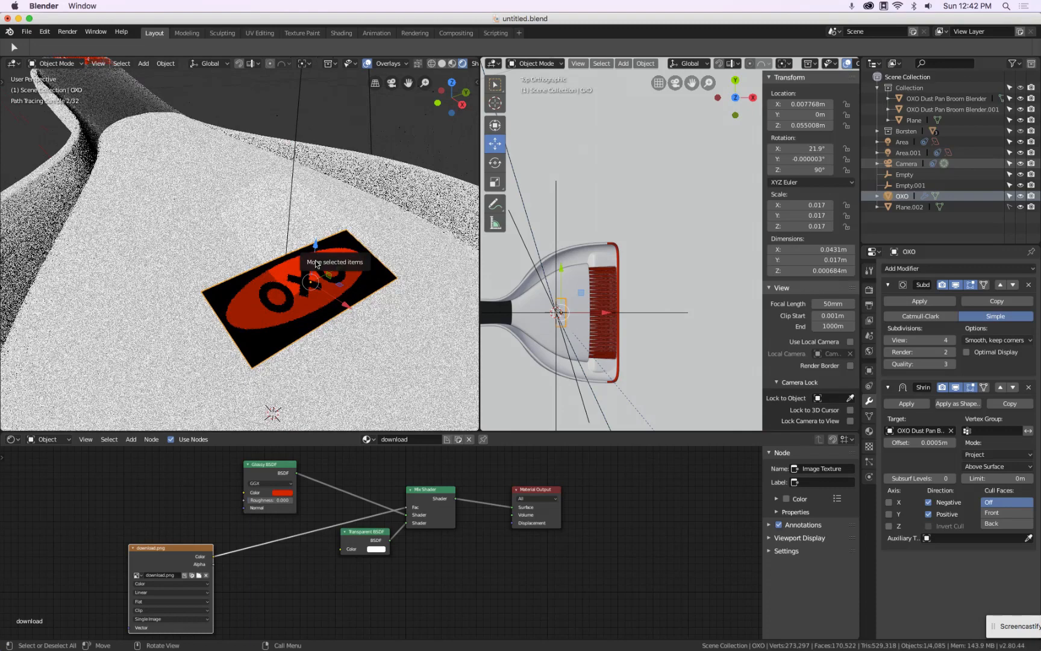
pyautogui.moveTo(324, 314)
pyautogui.mouseDown(button='middle')
pyautogui.moveTo(331, 289)
pyautogui.moveTo(375, 249)
pyautogui.moveTo(318, 305)
pyautogui.mouseUp(button='middle')
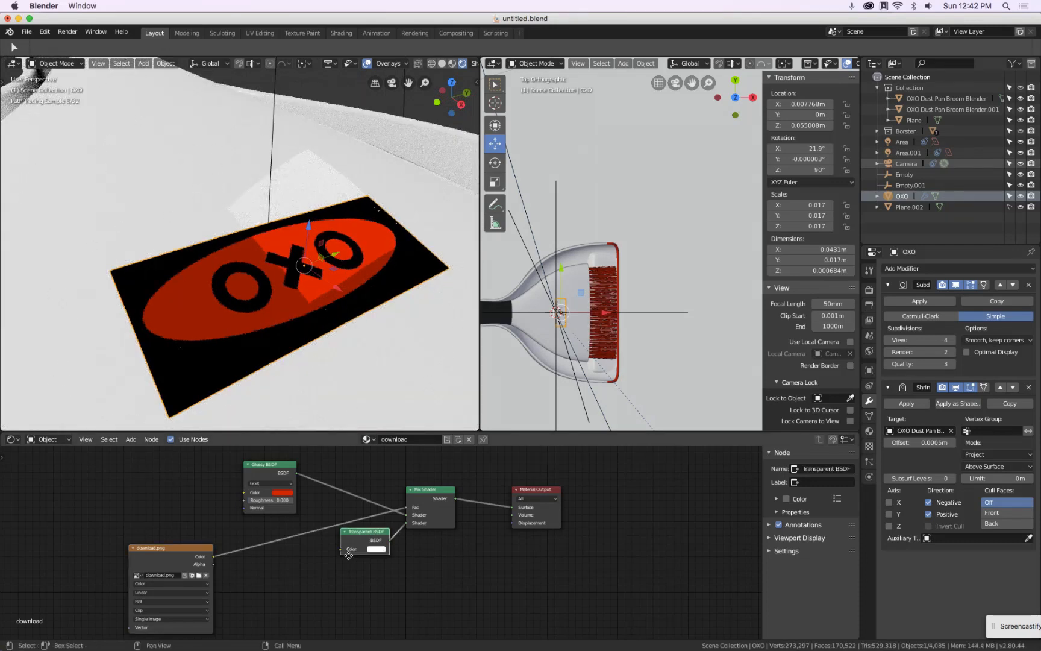
pyautogui.moveTo(374, 529); pyautogui.dragTo(339, 557)
pyautogui.moveTo(405, 523); pyautogui.dragTo(407, 515)
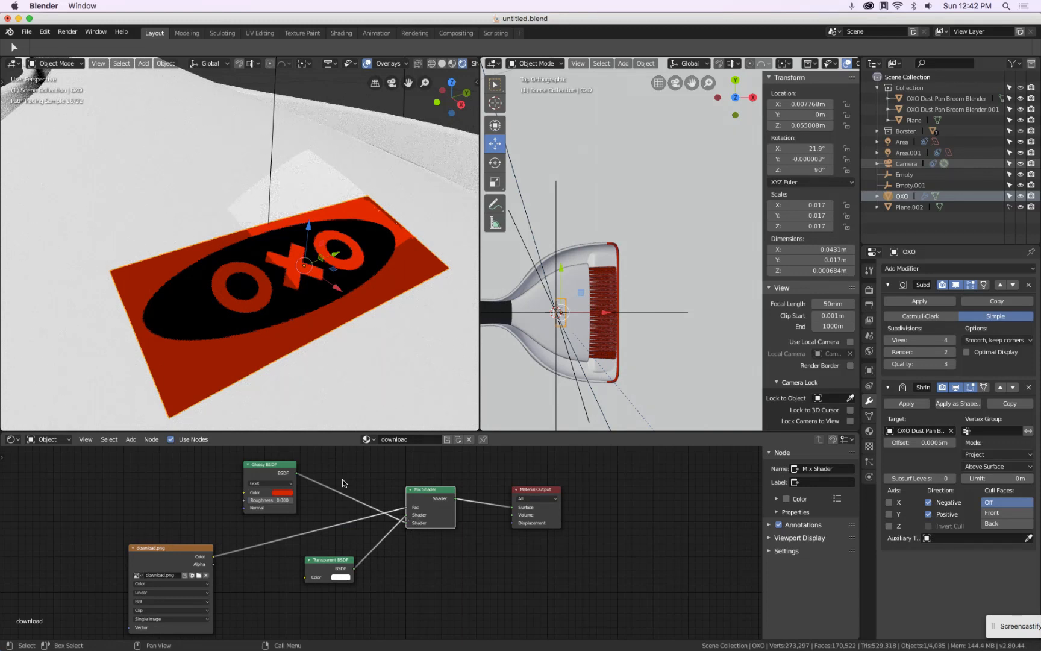
pyautogui.click(112, 637)
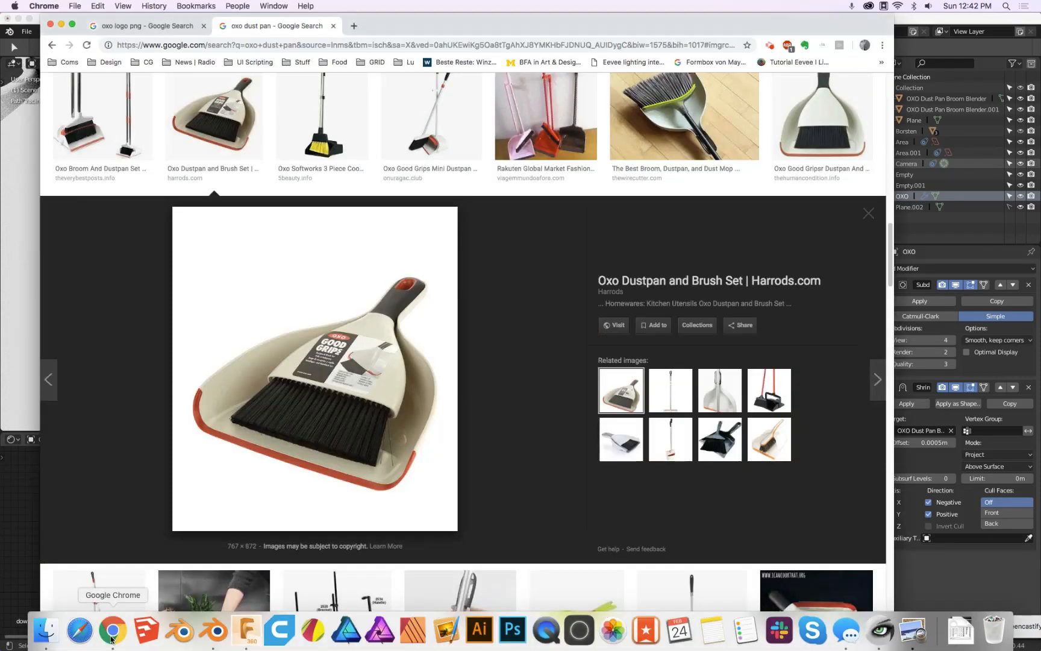
pyautogui.click(770, 49)
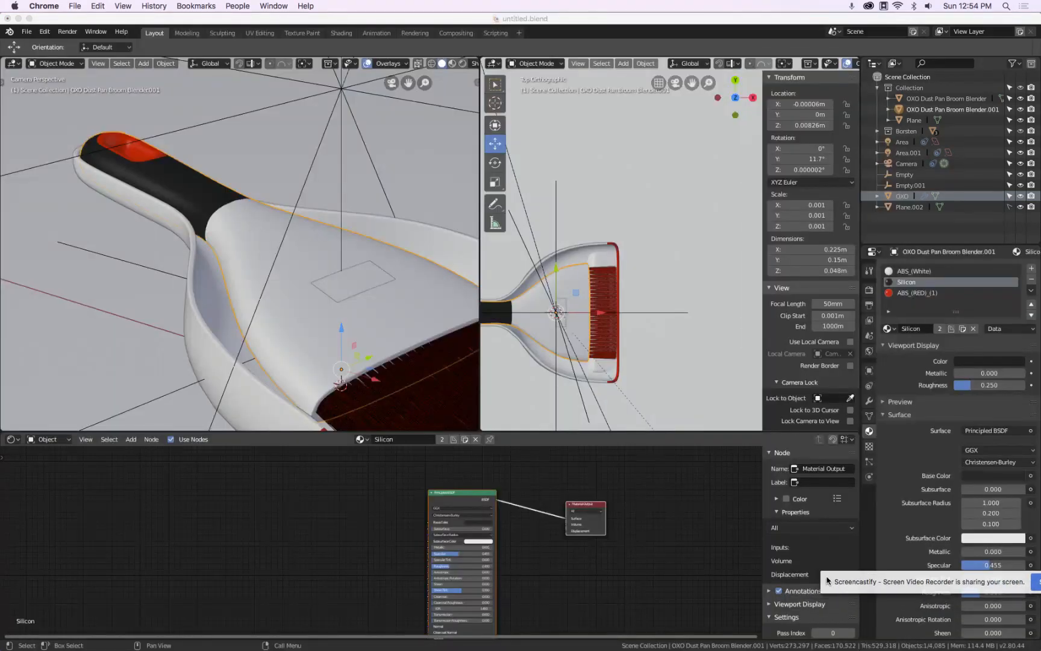
# Inspect the OXO decal's material node setup, then select the dustpan body
pyautogui.click(371, 274)
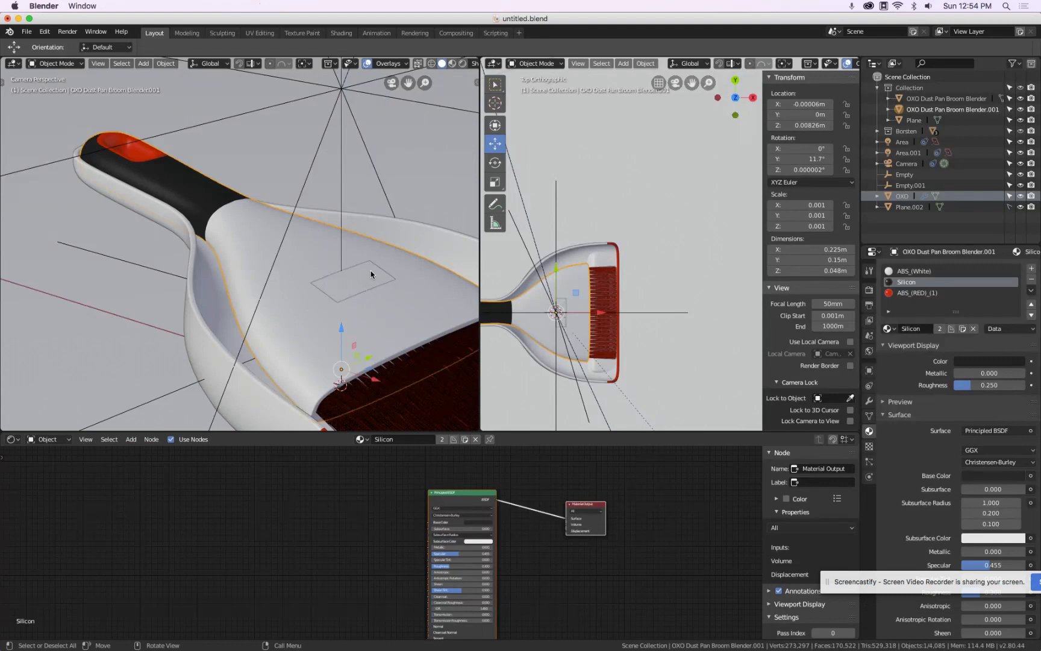
pyautogui.click(371, 274)
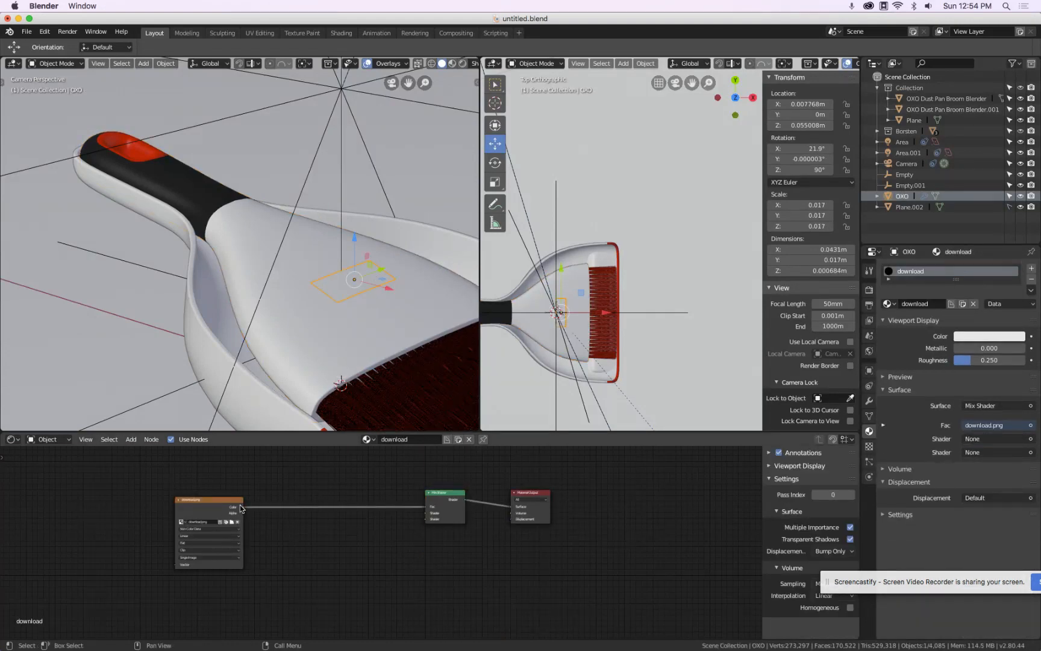
pyautogui.scroll(3, 458, 499)
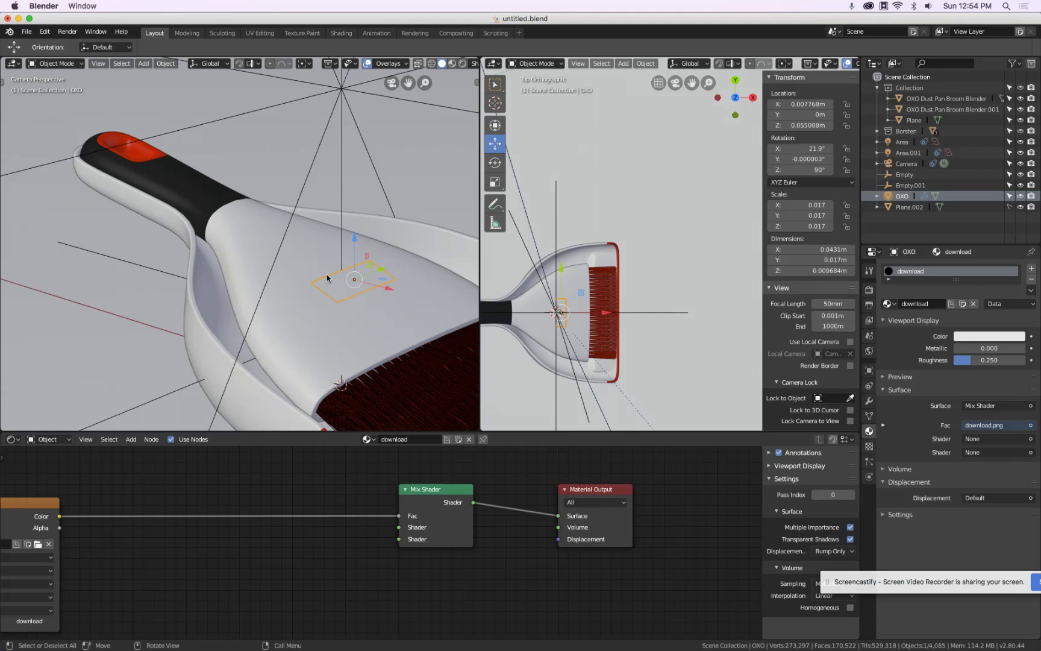
pyautogui.moveTo(16, 527); pyautogui.dragTo(191, 507, button='middle')
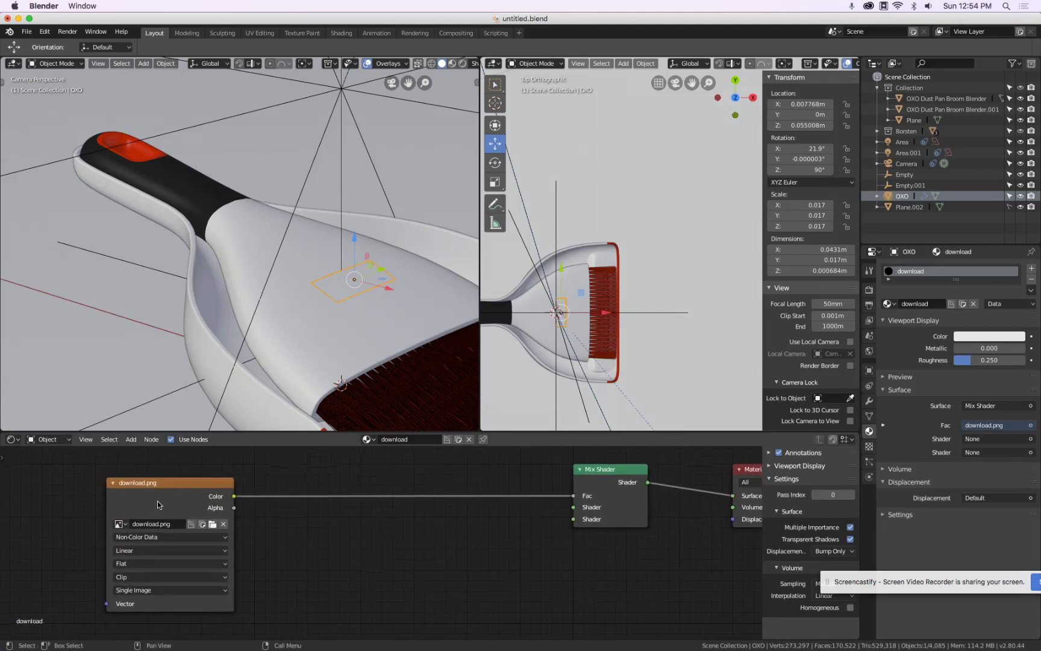
pyautogui.moveTo(425, 548); pyautogui.dragTo(283, 546, button='middle')
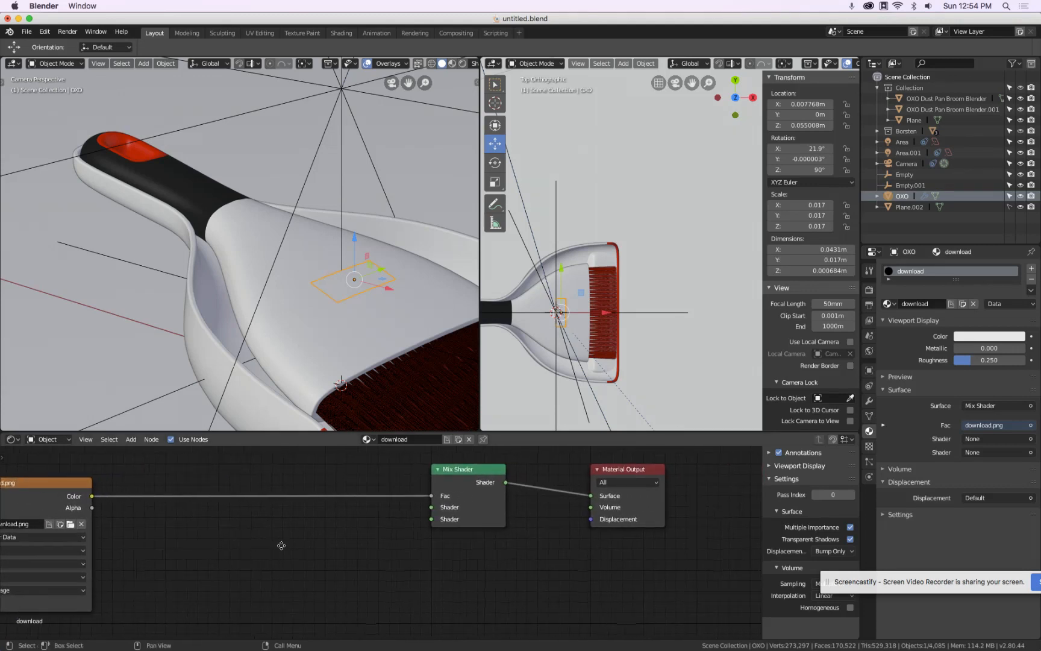
pyautogui.click(249, 212)
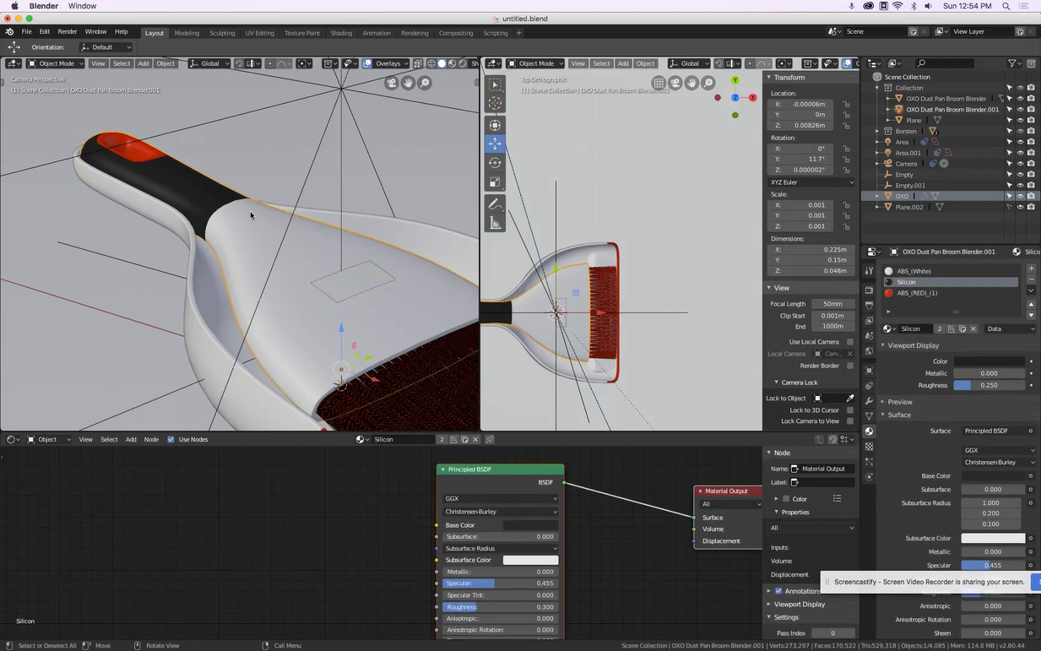
# Copy the white ABS Principled BSDF node from the dustpan body and paste it into the OXO decal material
pyautogui.click(934, 271)
pyautogui.click(482, 482)
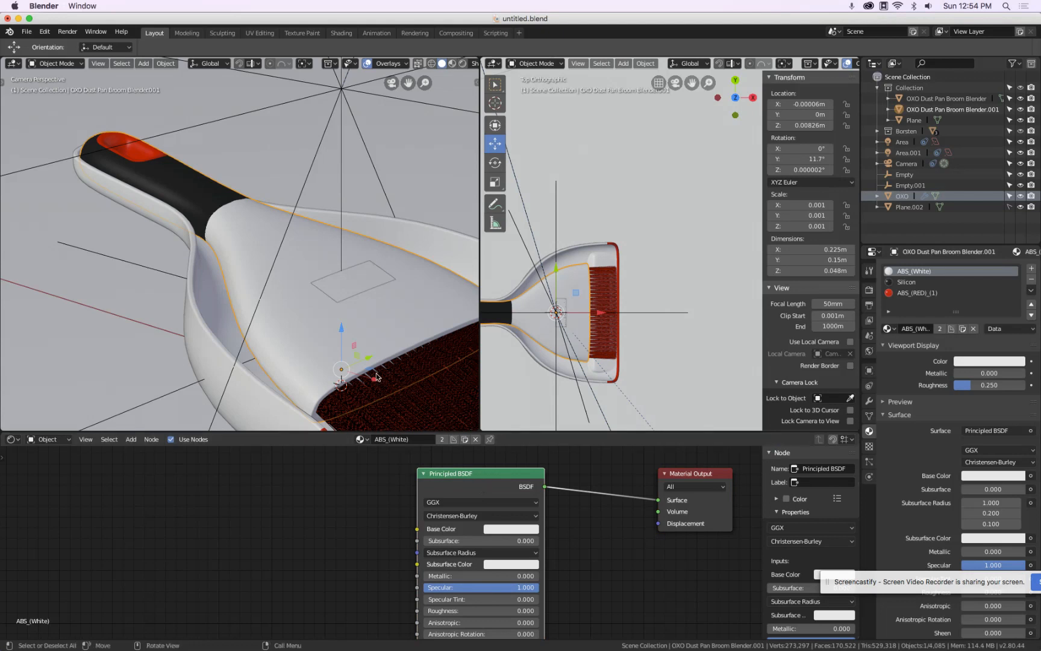
pyautogui.click(370, 263)
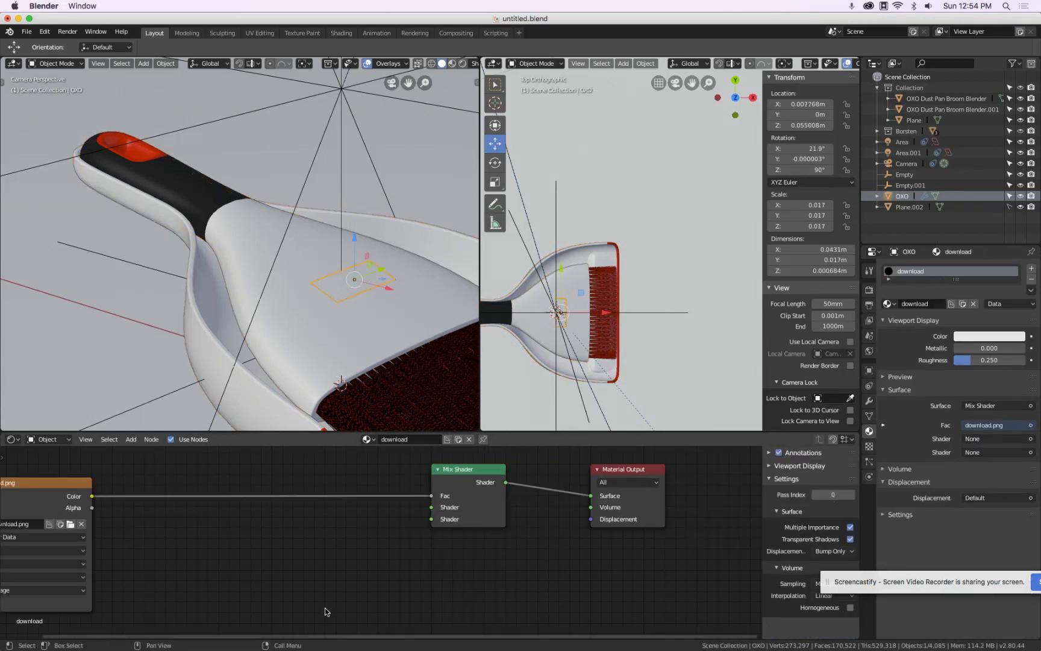
pyautogui.hotkey('ctrl', 'v')
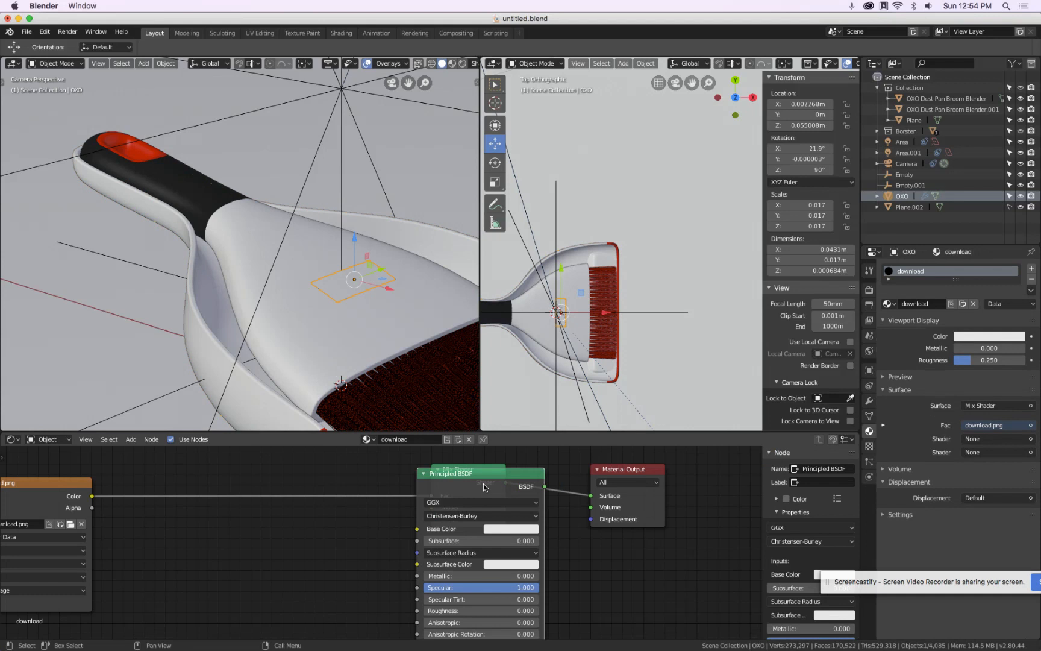
pyautogui.moveTo(488, 474); pyautogui.dragTo(250, 547)
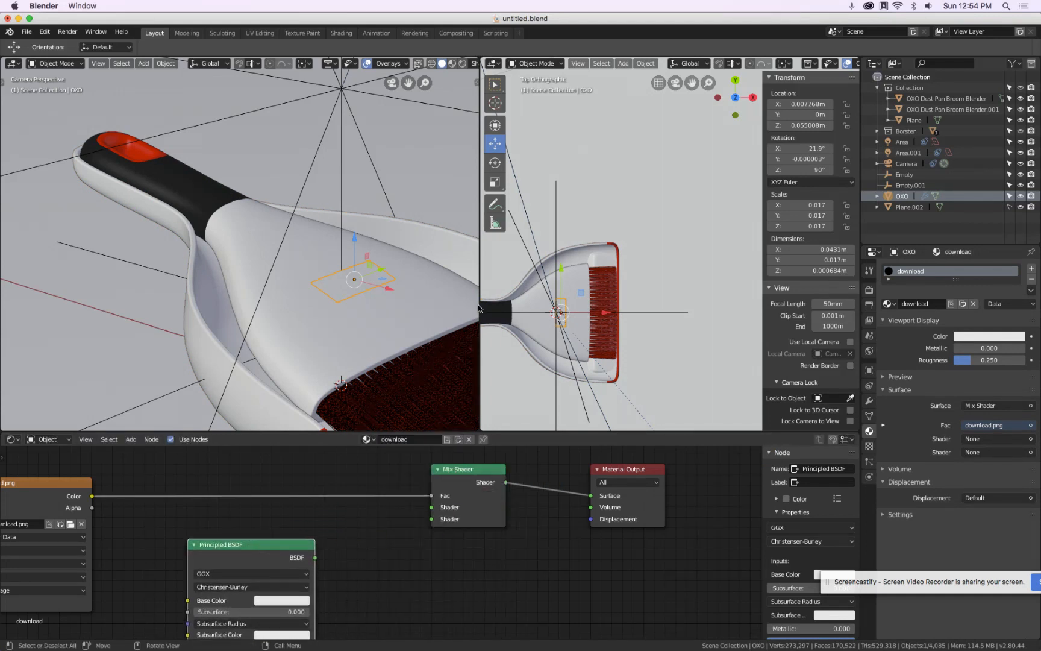
# Copy the red ABS Principled BSDF node from the dustpan body and paste it into the OXO decal material
pyautogui.click(199, 174)
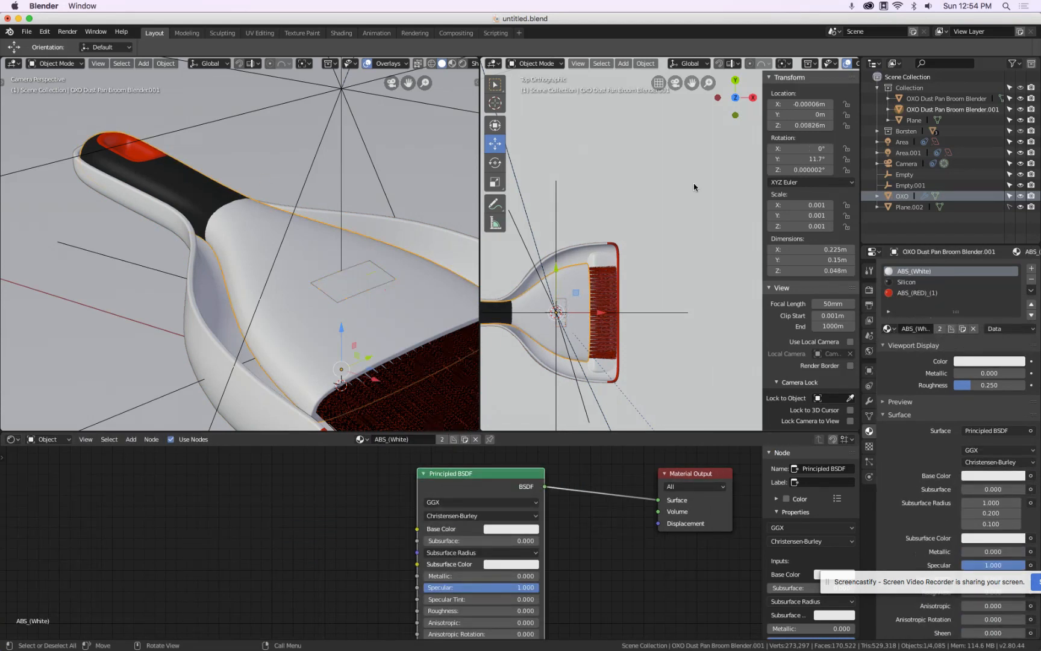
pyautogui.click(927, 294)
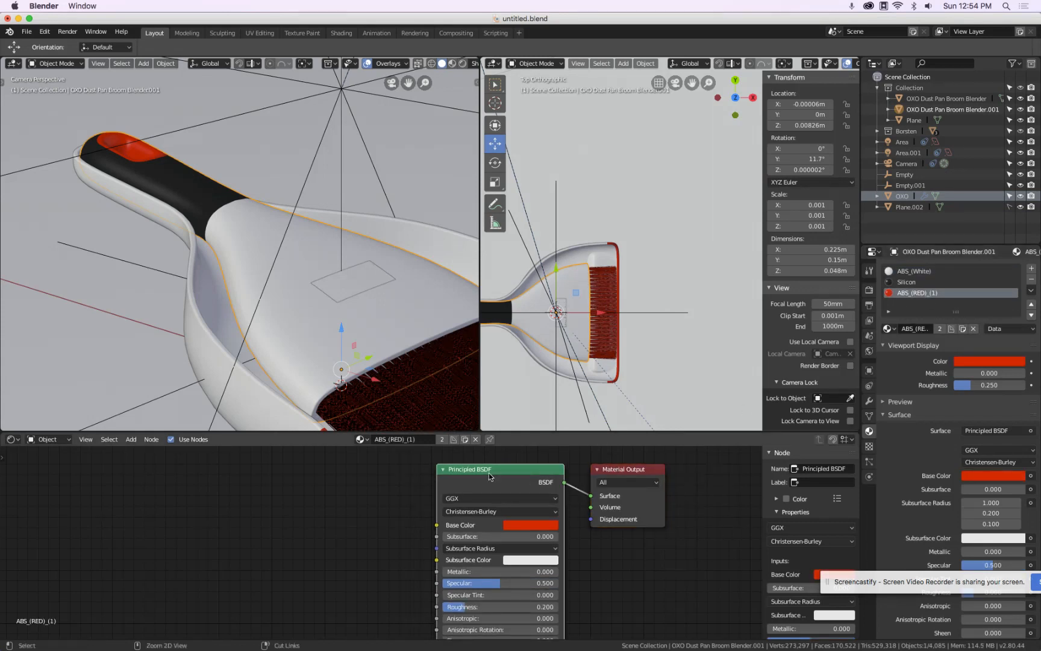
pyautogui.click(374, 285)
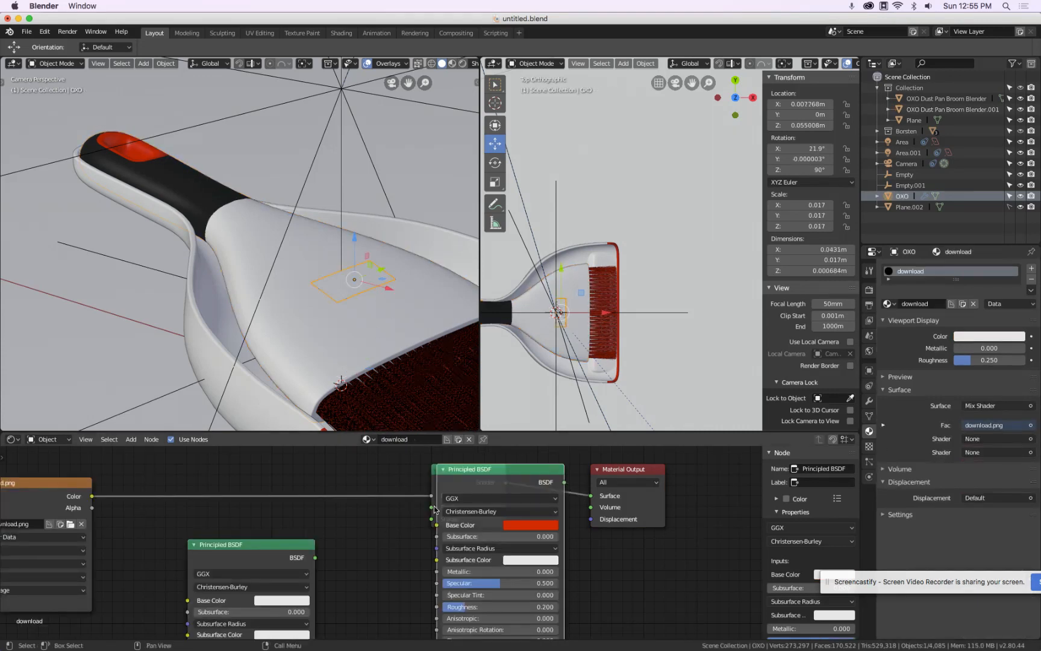
pyautogui.moveTo(482, 469); pyautogui.dragTo(389, 574)
# Connect the white Principled BSDF to the Mix Shader's first Shader input and the red one to the second
pyautogui.moveTo(315, 556); pyautogui.dragTo(432, 507)
pyautogui.moveTo(439, 585); pyautogui.dragTo(457, 563)
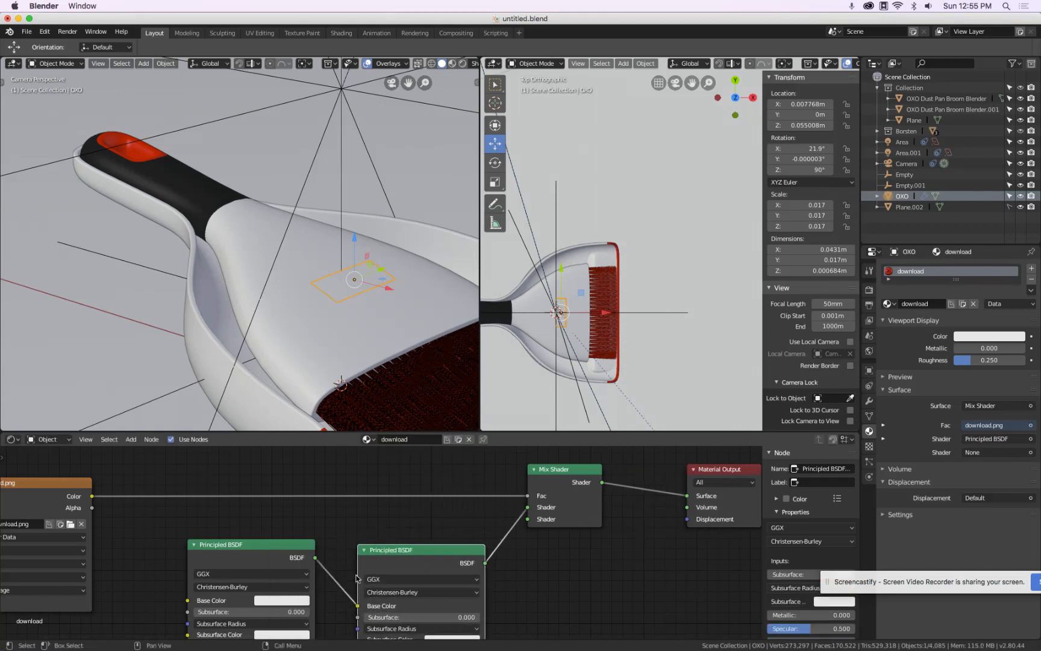
pyautogui.moveTo(358, 605); pyautogui.dragTo(533, 522)
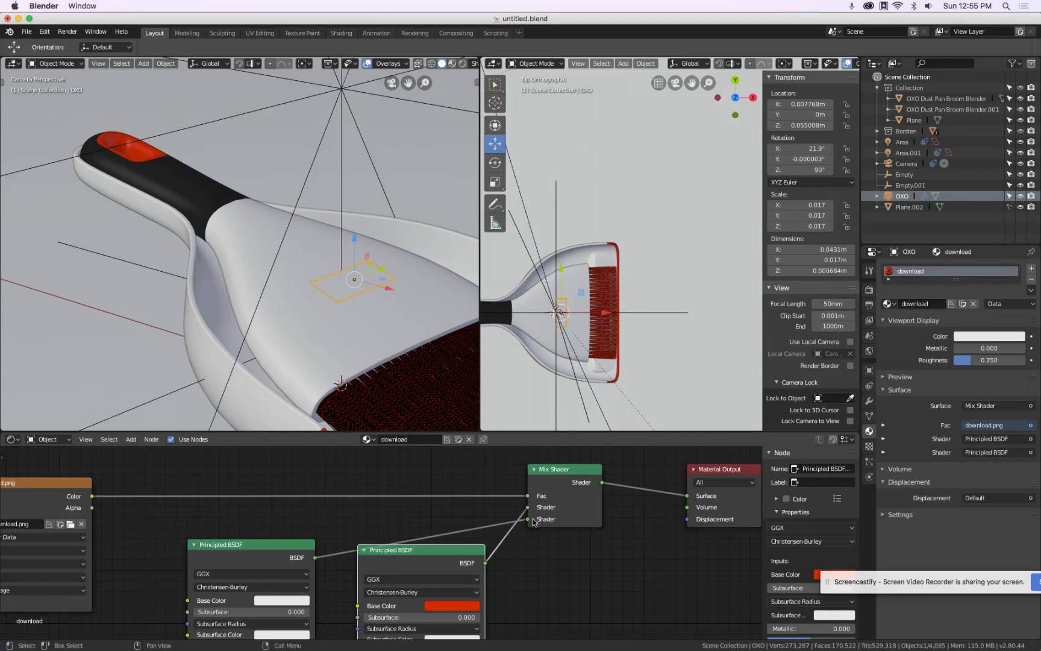
# Switch the viewport to rendered shading and lower the red decal shader's Specular to about 0.162
pyautogui.click(462, 63)
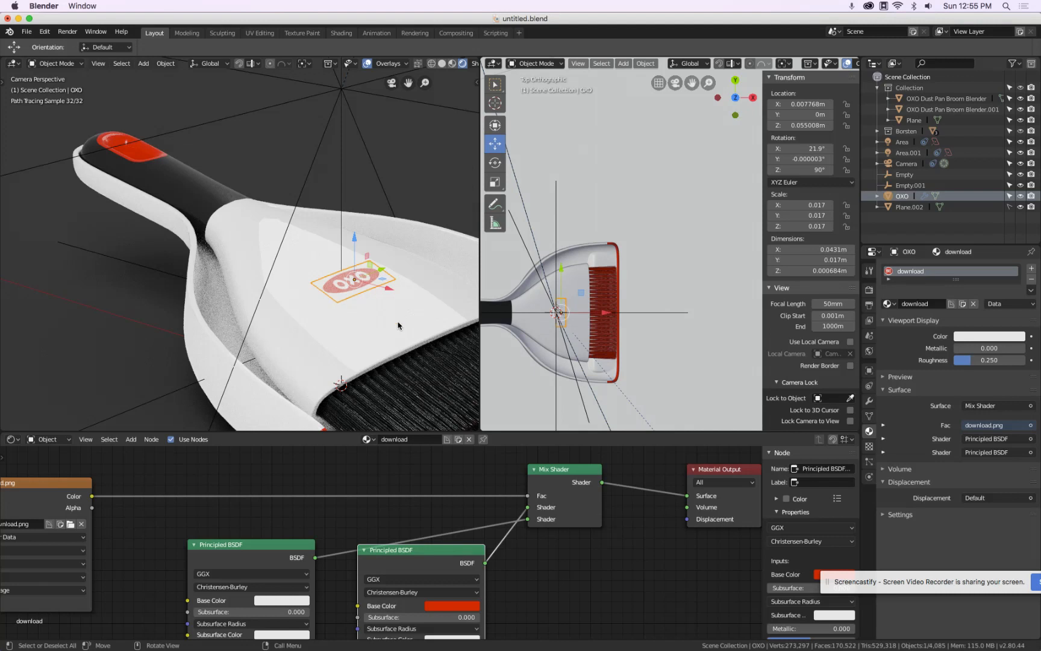
pyautogui.moveTo(573, 624); pyautogui.dragTo(628, 547, button='middle')
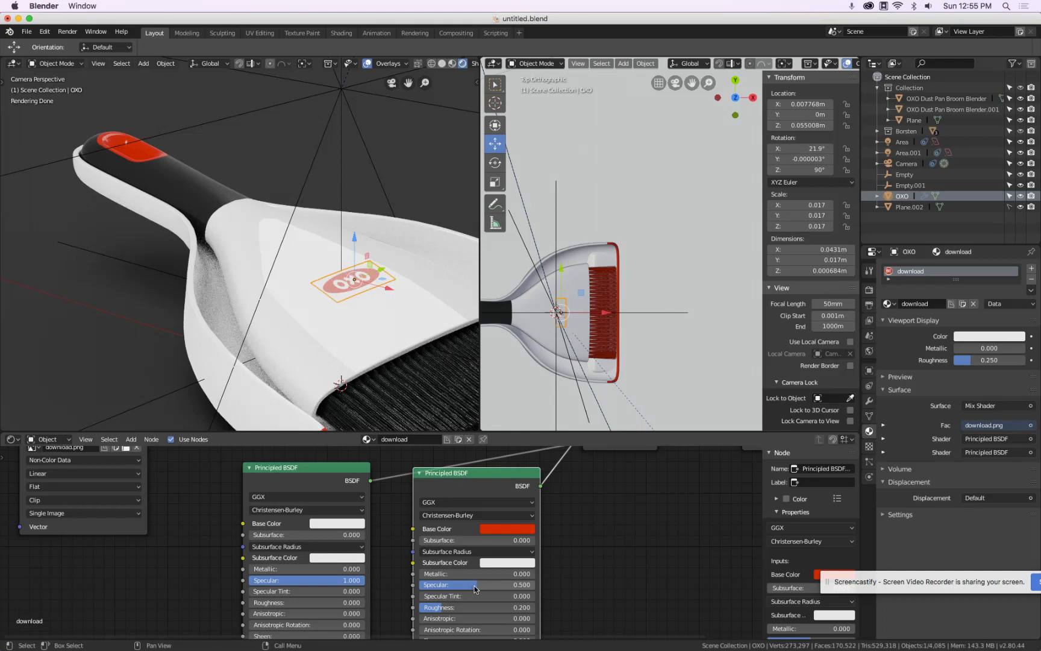
pyautogui.moveTo(474, 589)
pyautogui.mouseDown()
pyautogui.moveTo(431, 589)
pyautogui.moveTo(443, 584)
pyautogui.mouseUp()
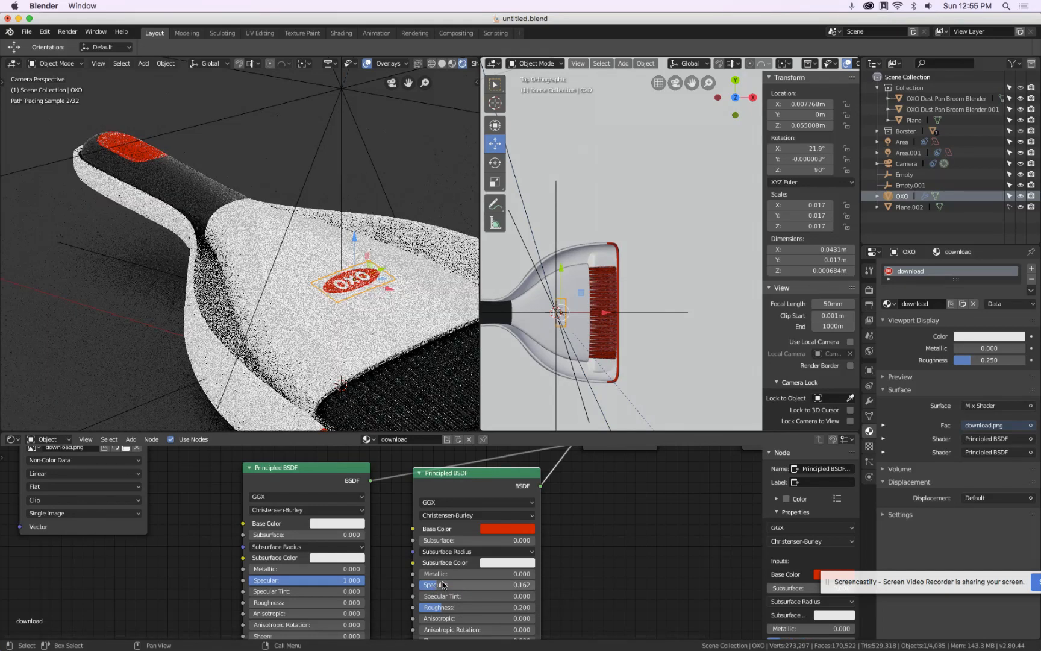
# Inspect the rendered dustpan and decal in the viewport, then return to solid shading
pyautogui.scroll(-5, 356, 316)
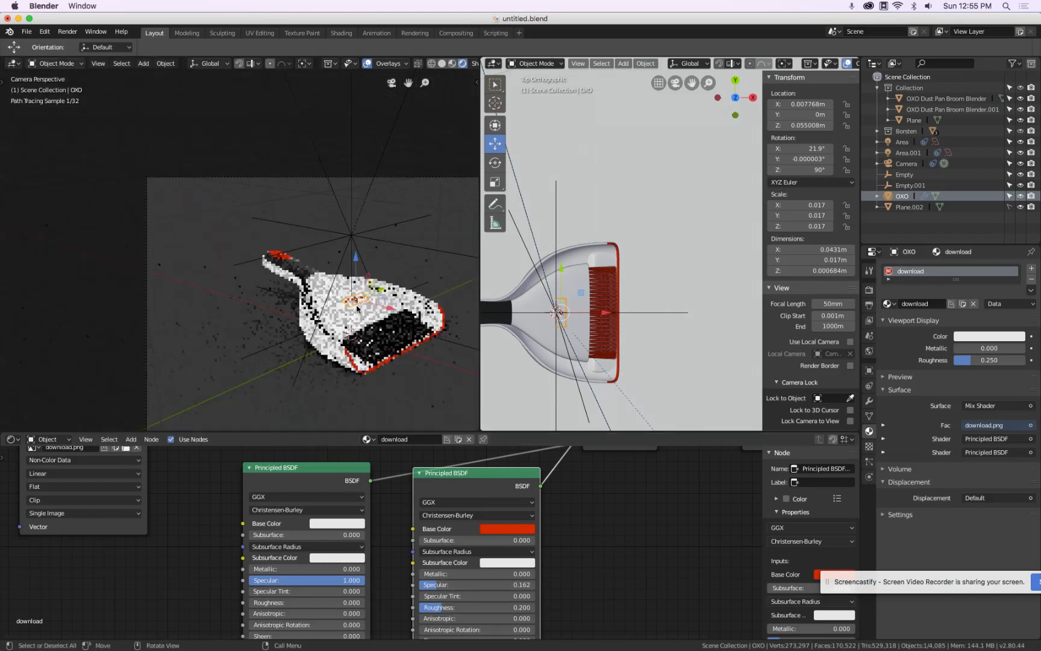
pyautogui.scroll(5, 329, 274)
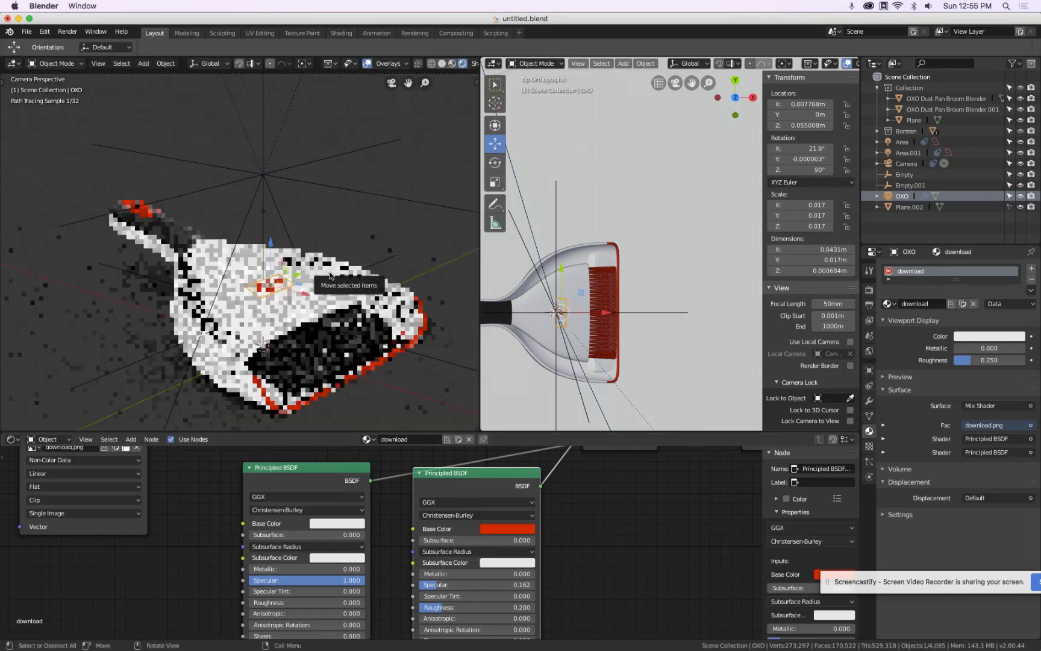
pyautogui.click(327, 222)
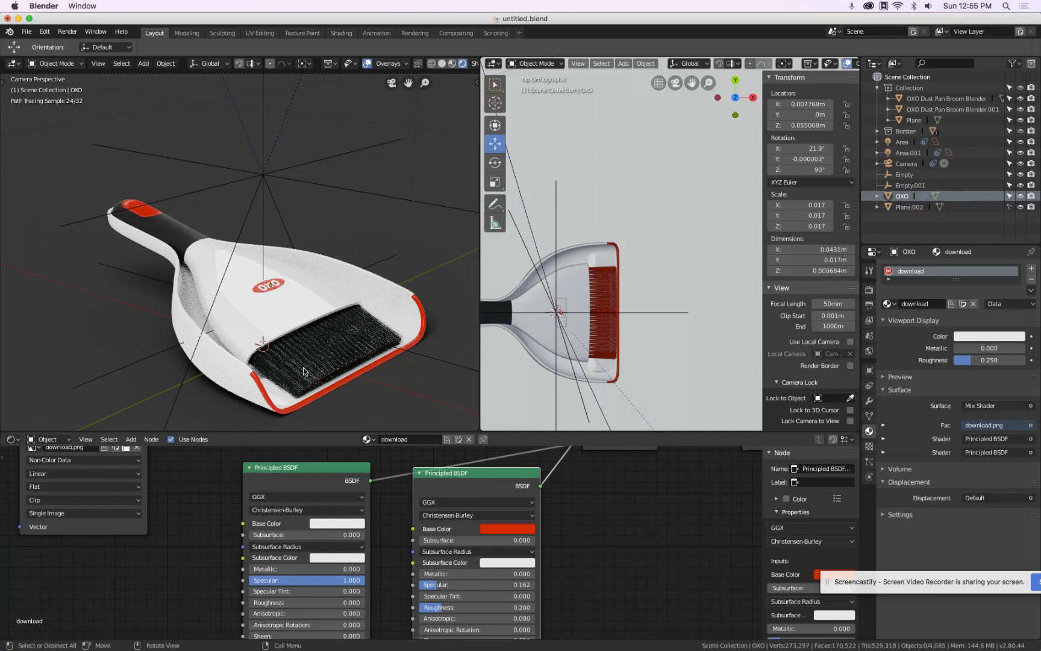
pyautogui.click(452, 64)
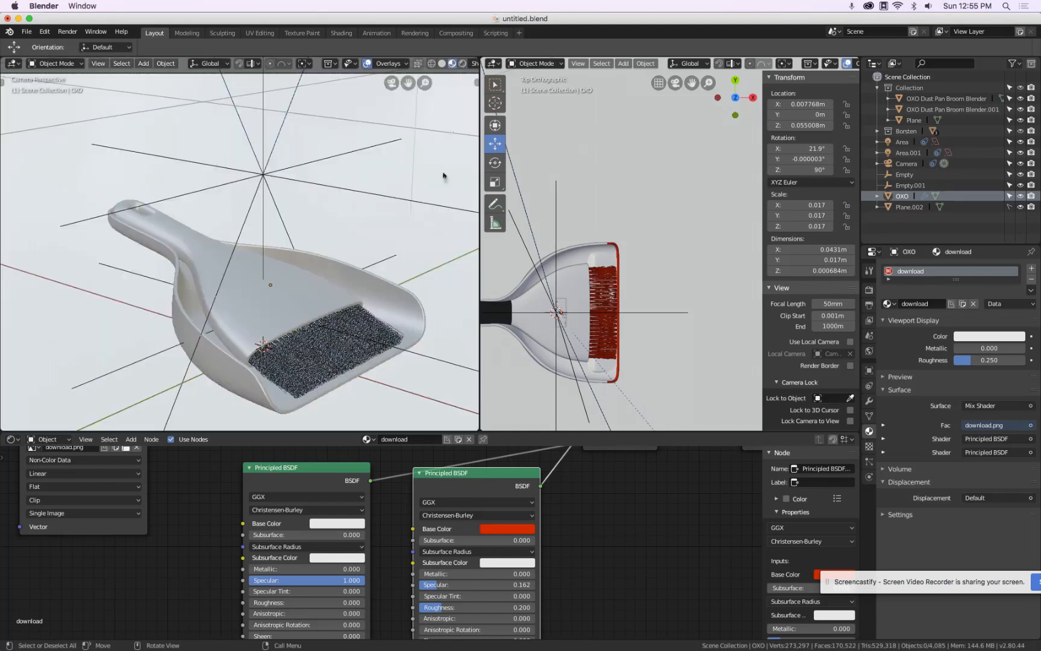
# Set the Cycles Sampling render samples to 200
pyautogui.click(869, 290)
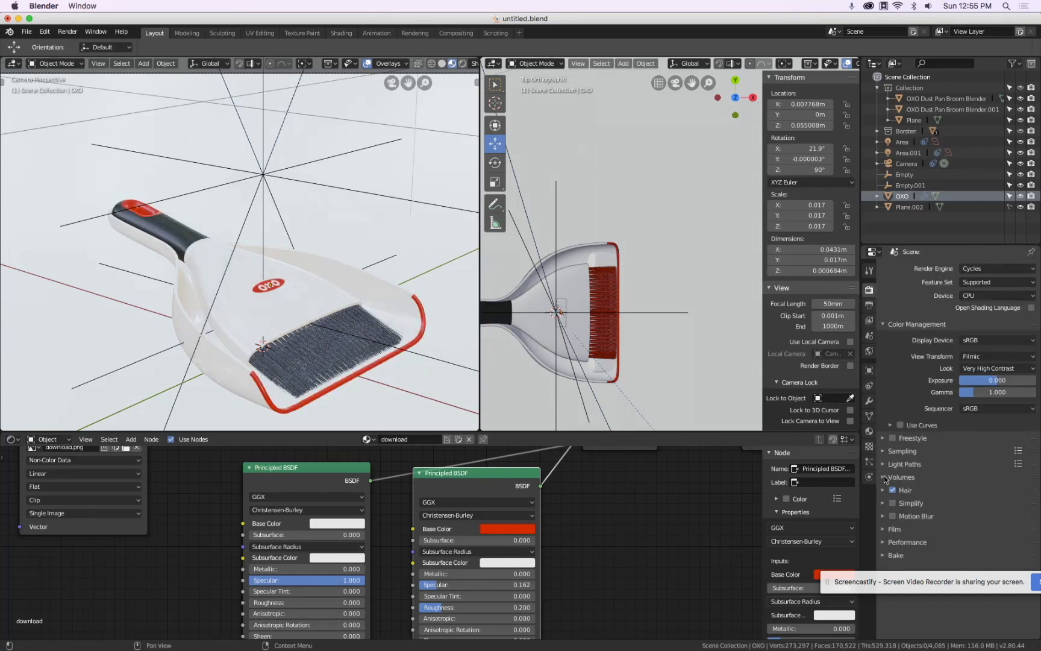
pyautogui.click(885, 452)
pyautogui.click(977, 483)
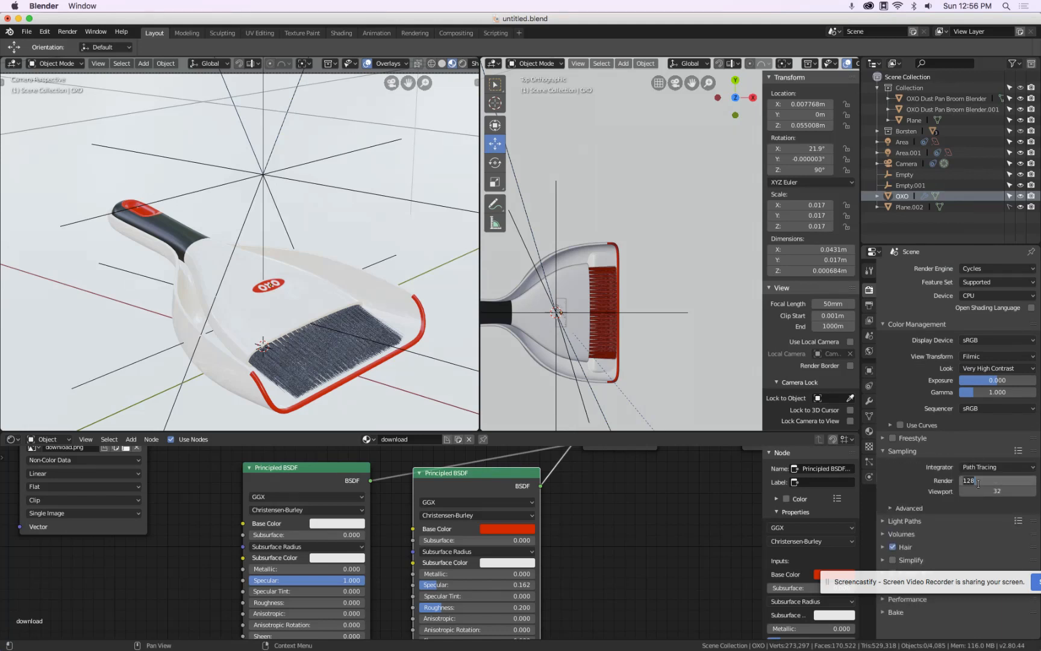
pyautogui.write('200')
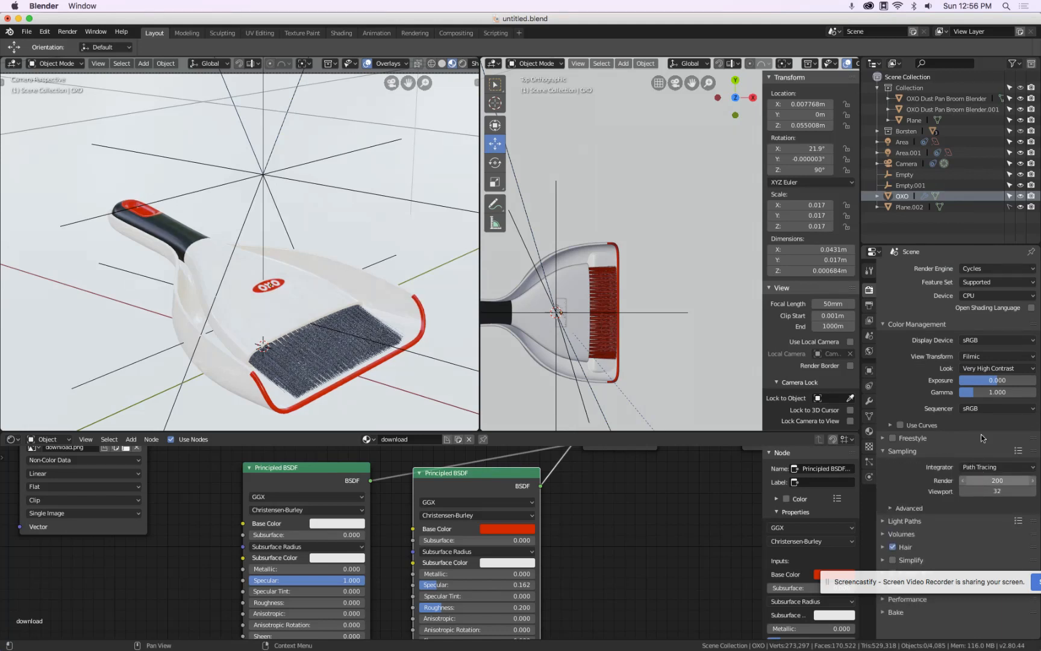
pyautogui.press('Return')
# Set the render resolution scale to 50%
pyautogui.click(869, 305)
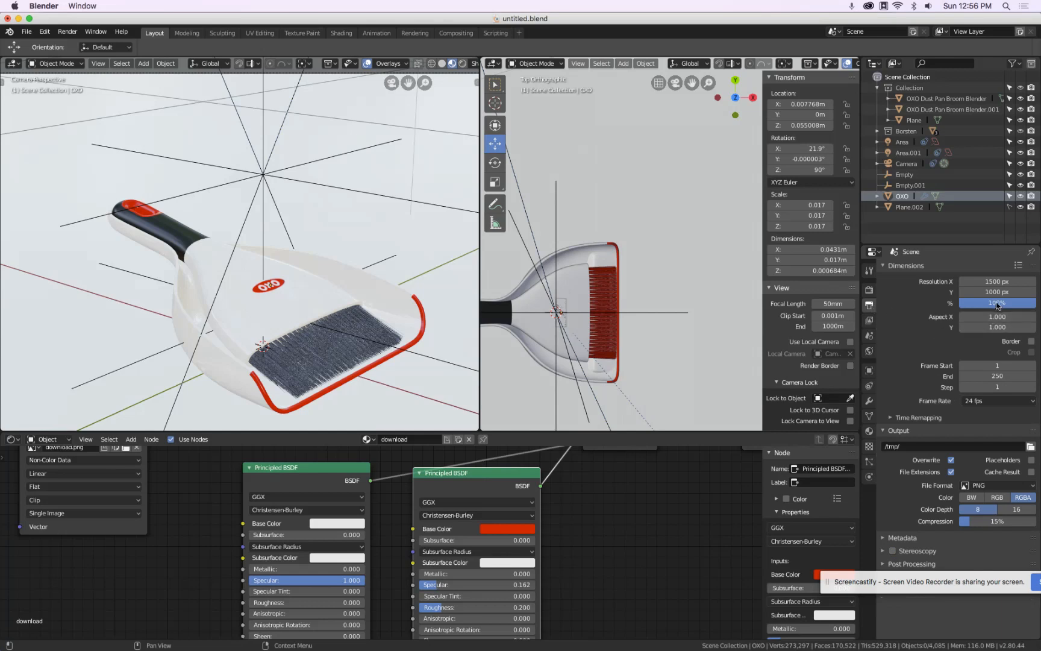
pyautogui.click(1023, 304)
pyautogui.write('50')
pyautogui.press('Return')
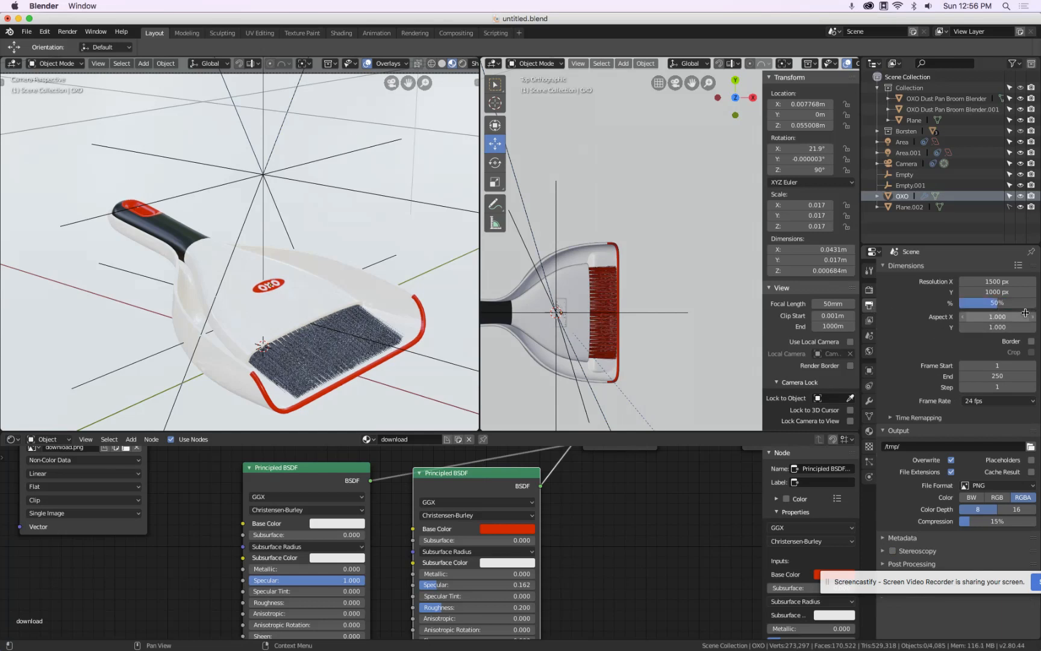
# Enable Denoising for the view layer and save the file
pyautogui.click(868, 321)
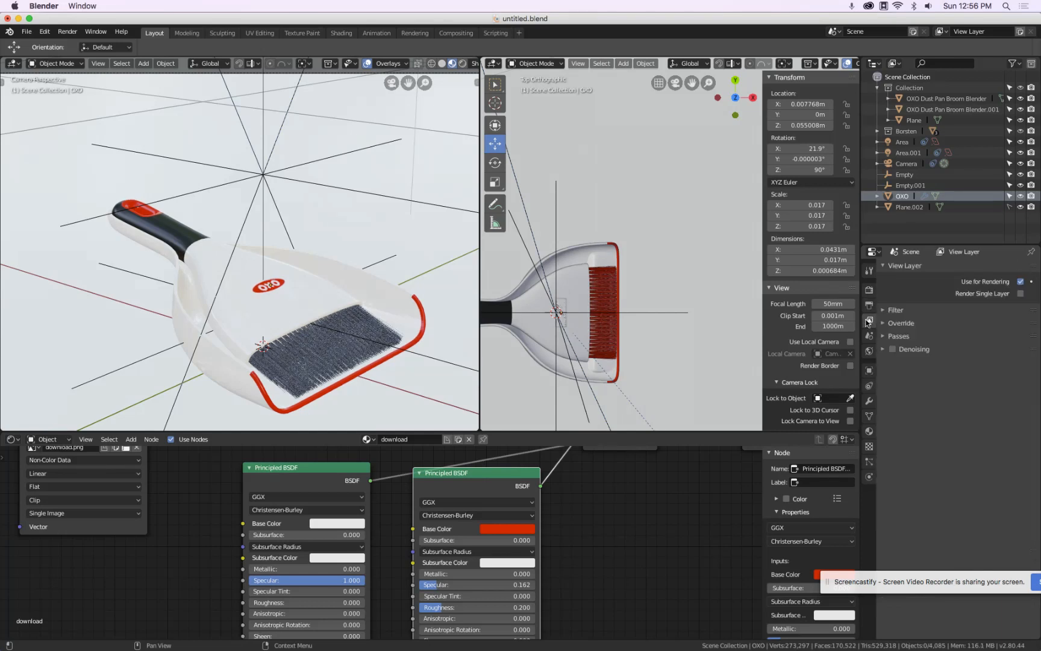
pyautogui.click(891, 349)
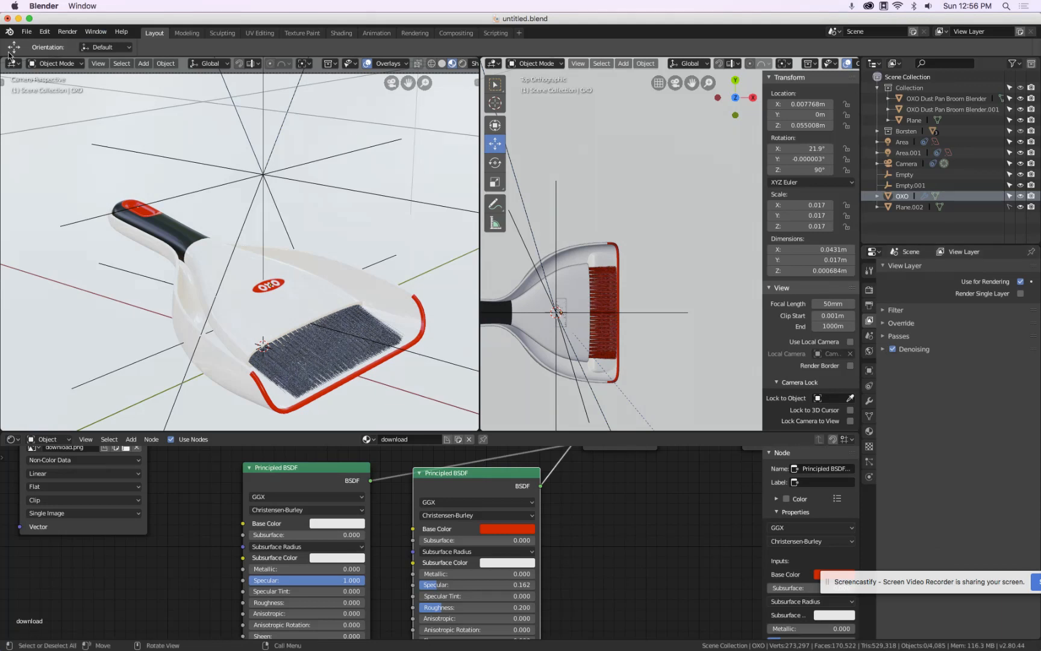
pyautogui.click(28, 31)
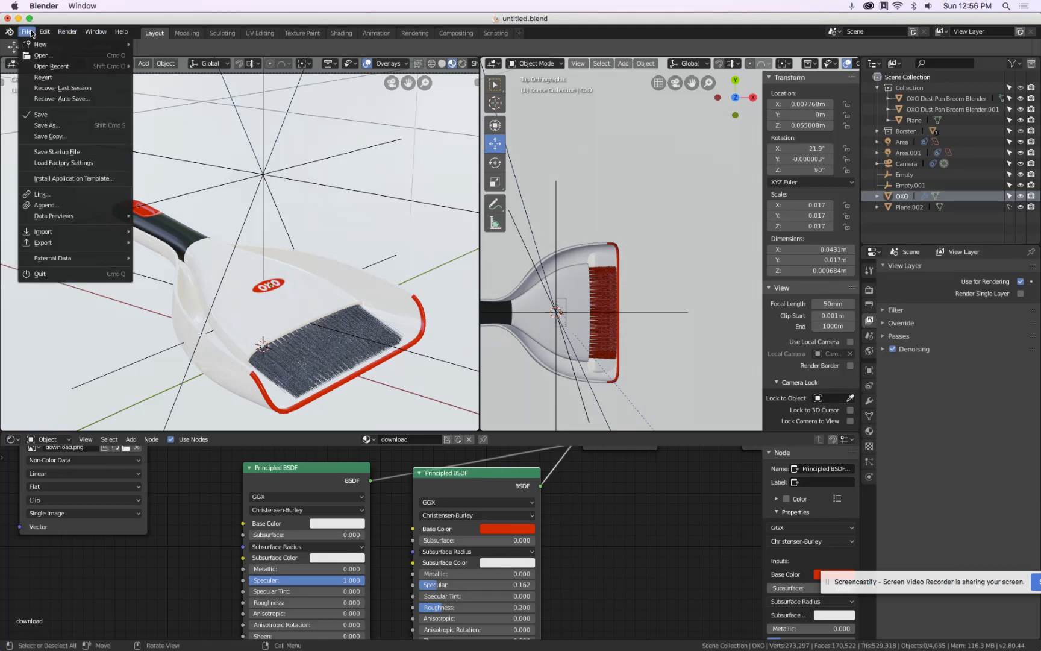
pyautogui.click(46, 116)
# Render a test image, zoom in to inspect the logo, then close the render window
pyautogui.click(64, 32)
pyautogui.click(66, 46)
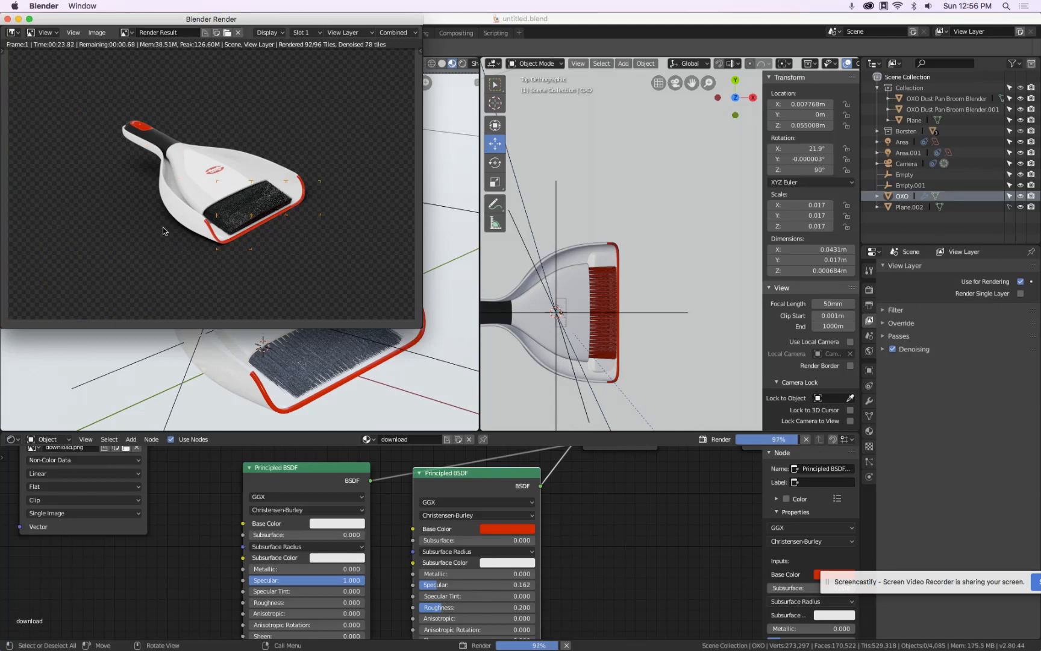
pyautogui.scroll(5, 304, 178)
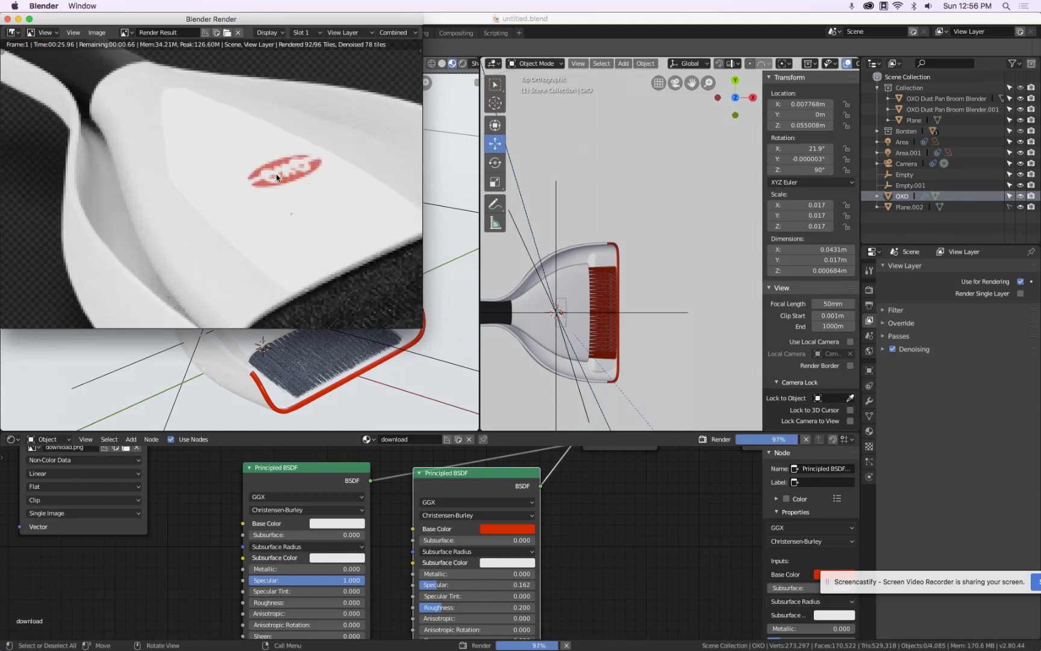
pyautogui.scroll(-3, 283, 169)
pyautogui.scroll(-3, 300, 175)
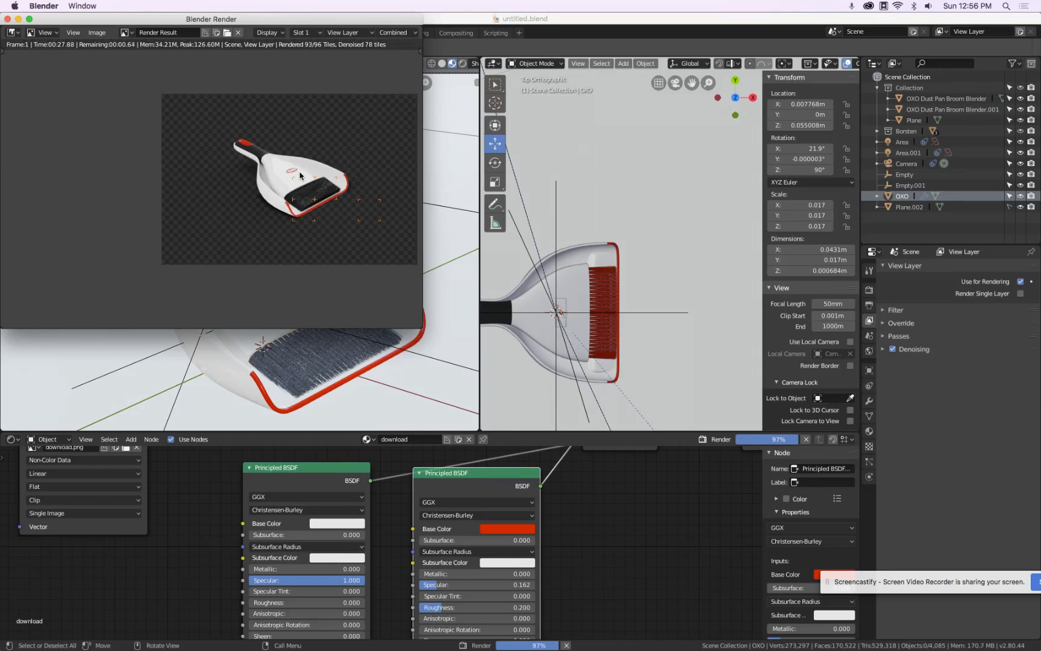
pyautogui.press('Escape')
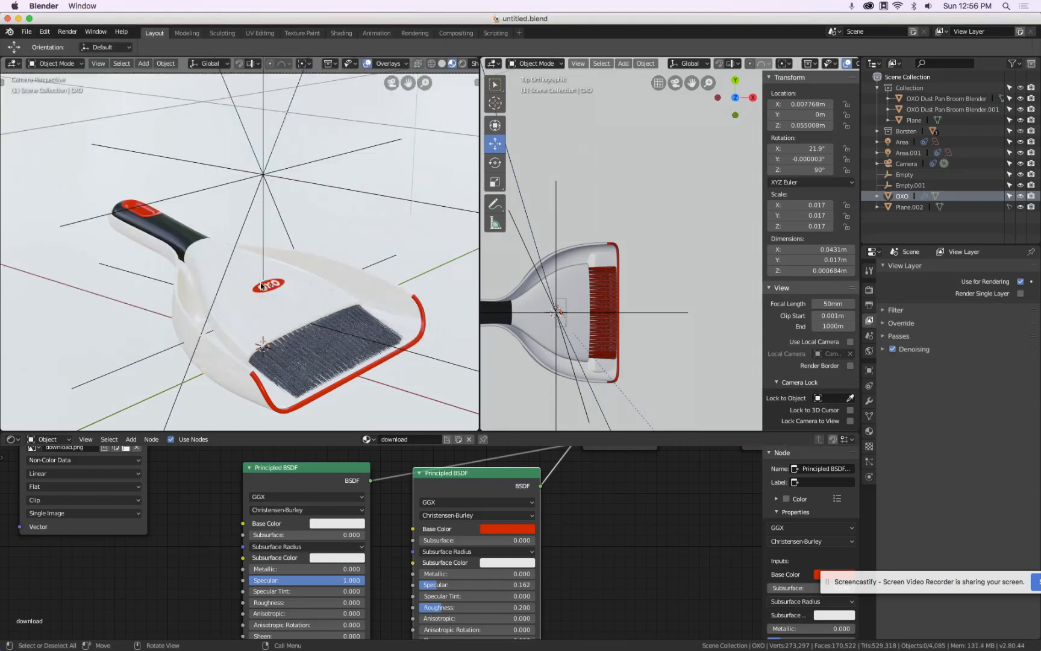
# Set the OXO decal's Subdivision Surface render level to 4
pyautogui.scroll(5, 261, 285)
pyautogui.click(266, 305)
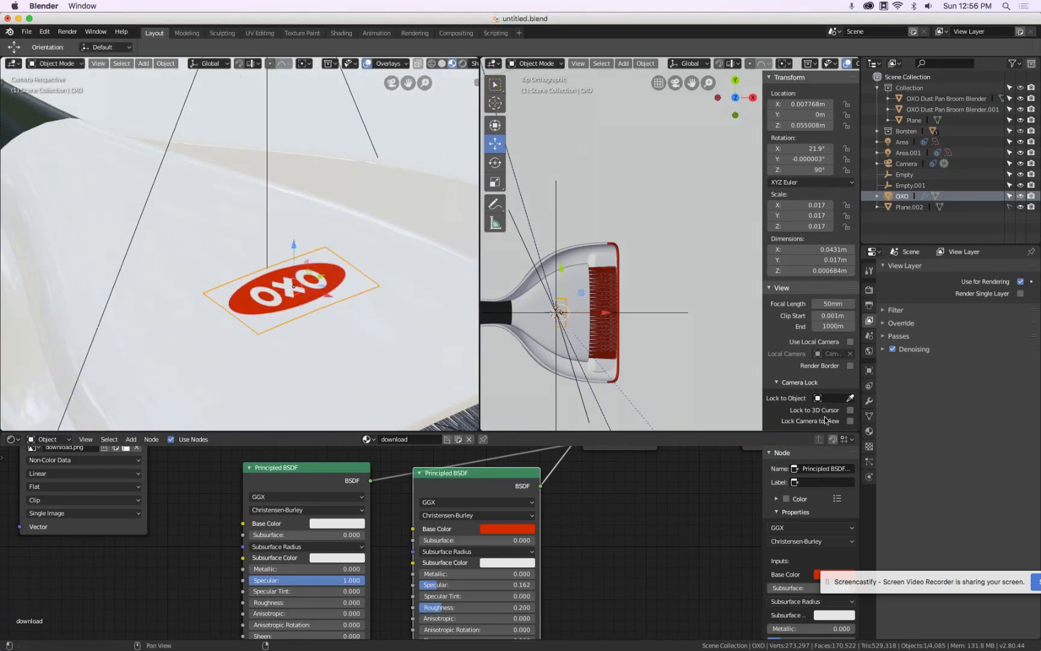
pyautogui.click(869, 400)
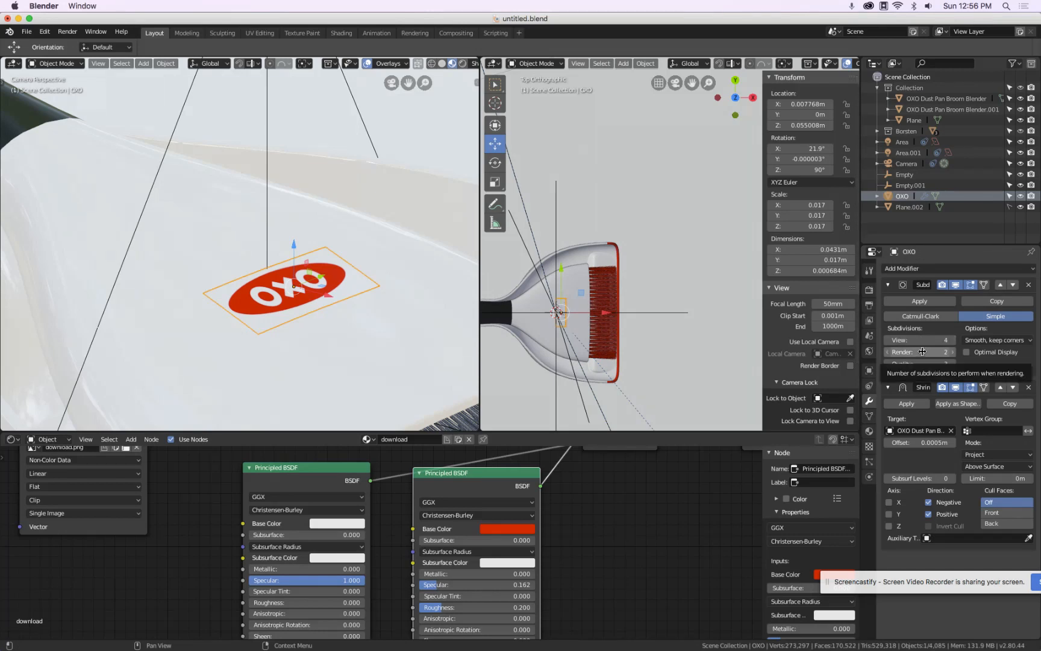
pyautogui.click(946, 355)
pyautogui.write('4')
pyautogui.press('Return')
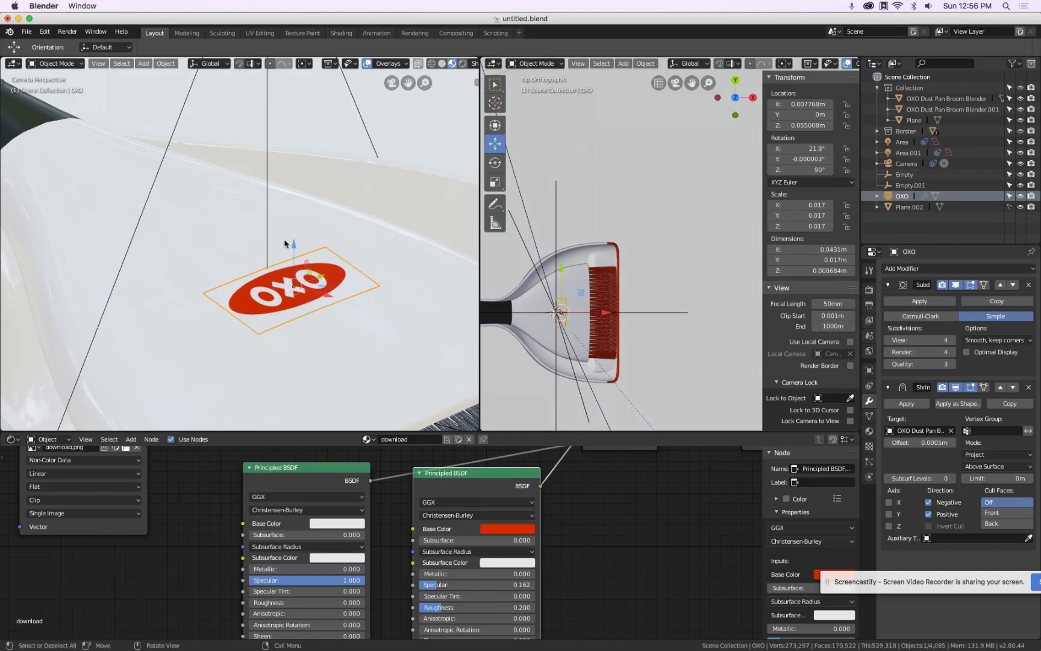
# Set the render resolution scale to 100%
pyautogui.scroll(-11, 327, 232)
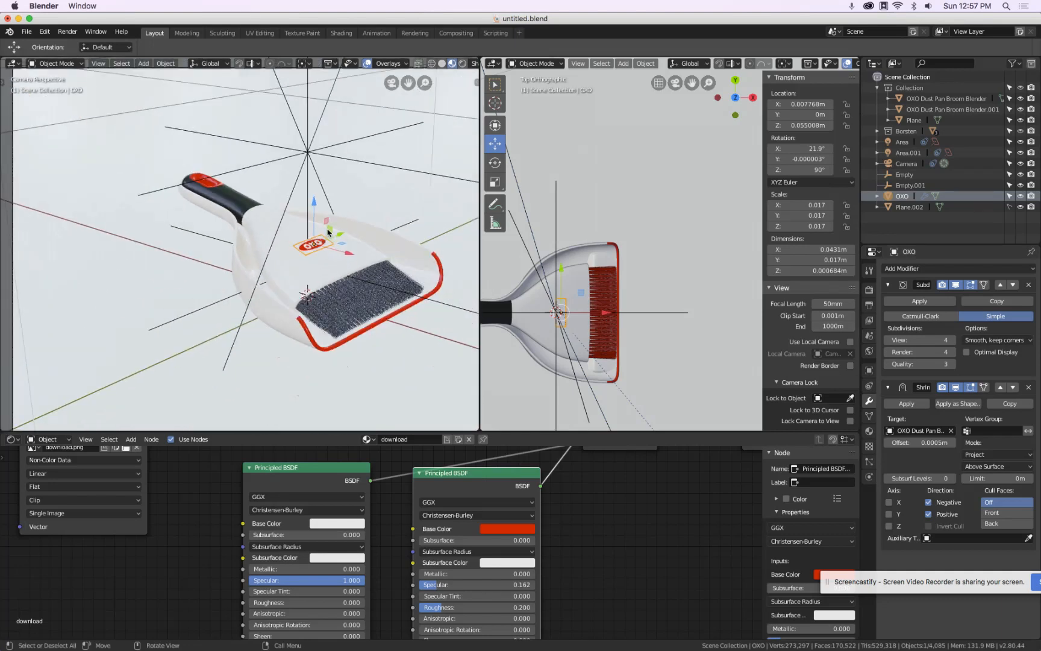
pyautogui.scroll(3, 328, 232)
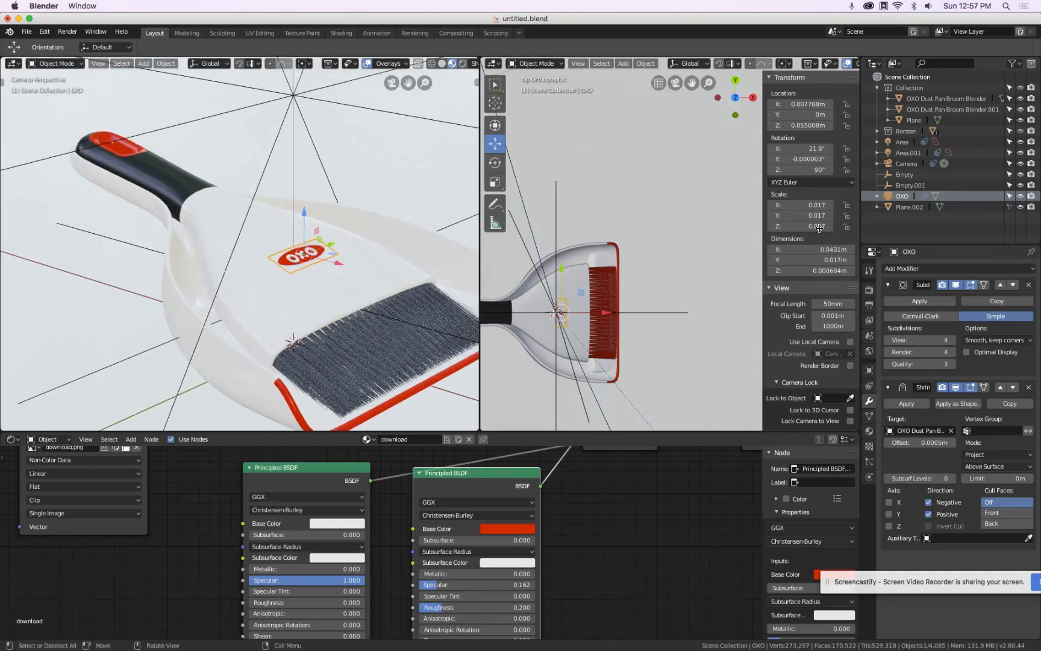
pyautogui.click(870, 305)
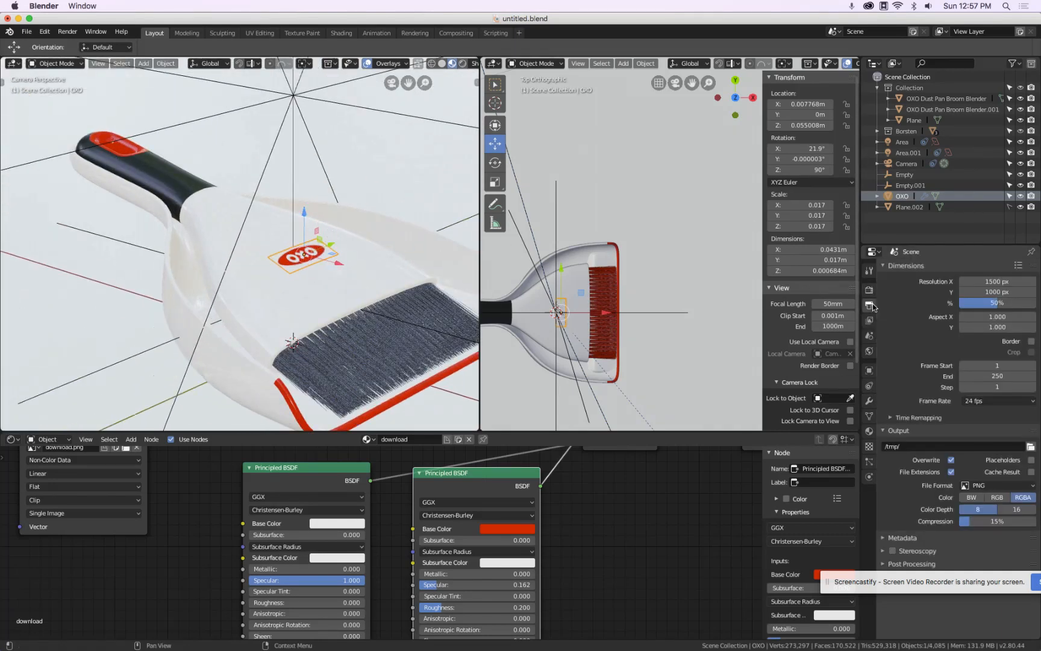
pyautogui.click(1003, 300)
pyautogui.write('100')
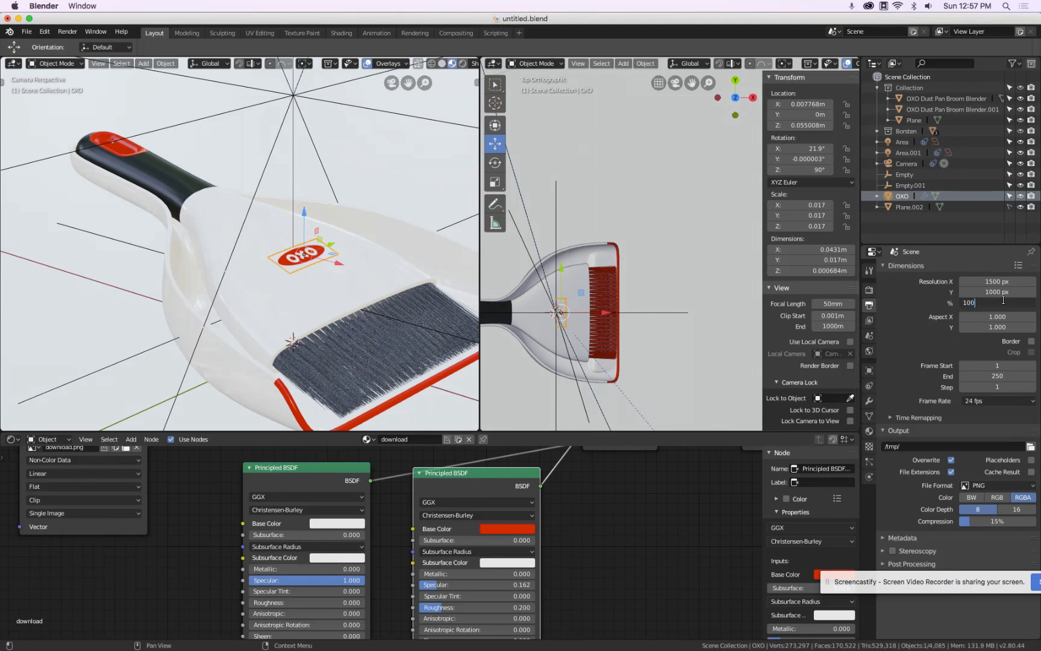
pyautogui.press('Return')
pyautogui.scroll(-6, 439, 172)
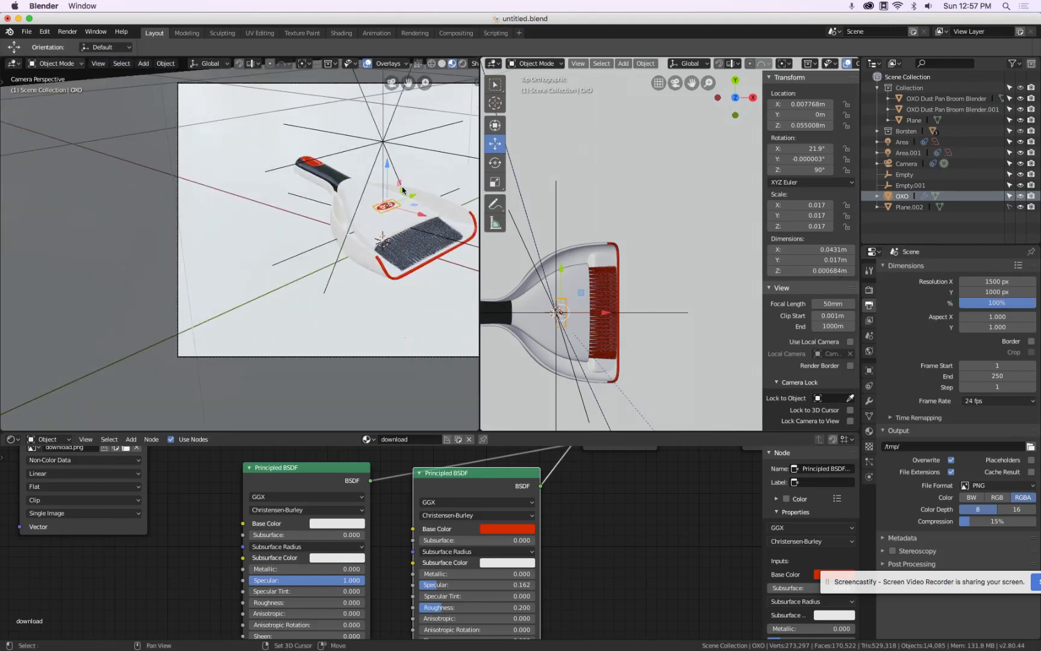
# Preview the camera view in rendered shading and draw a render region tightly around the dustpan
pyautogui.keyDown('shift'); pyautogui.moveTo(412, 186); pyautogui.dragTo(297, 221, button='middle'); pyautogui.keyUp('shift')
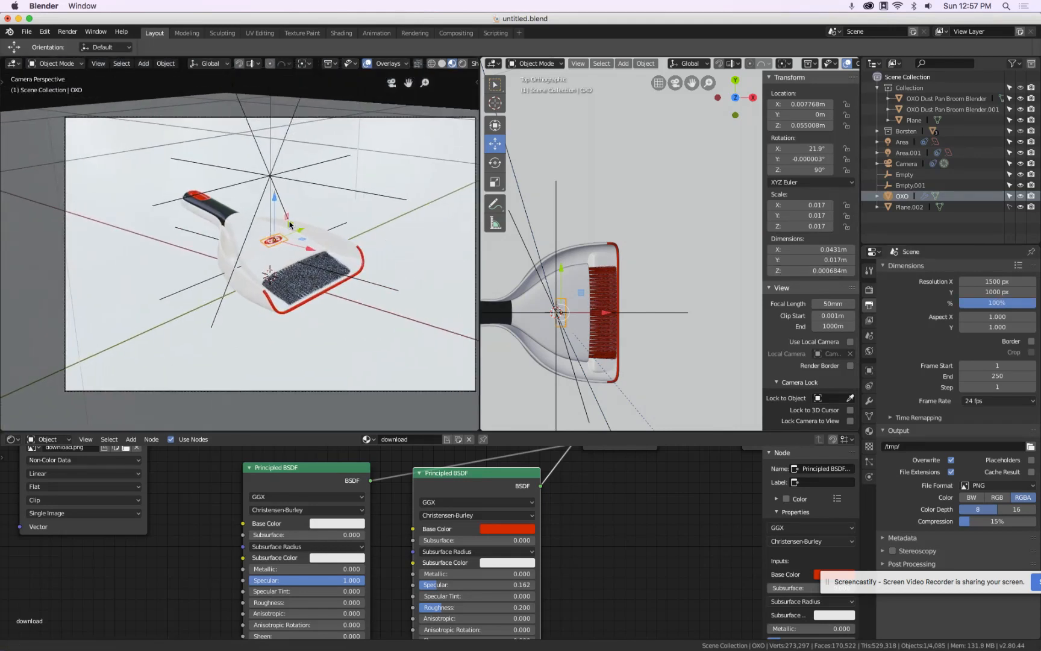
pyautogui.click(462, 63)
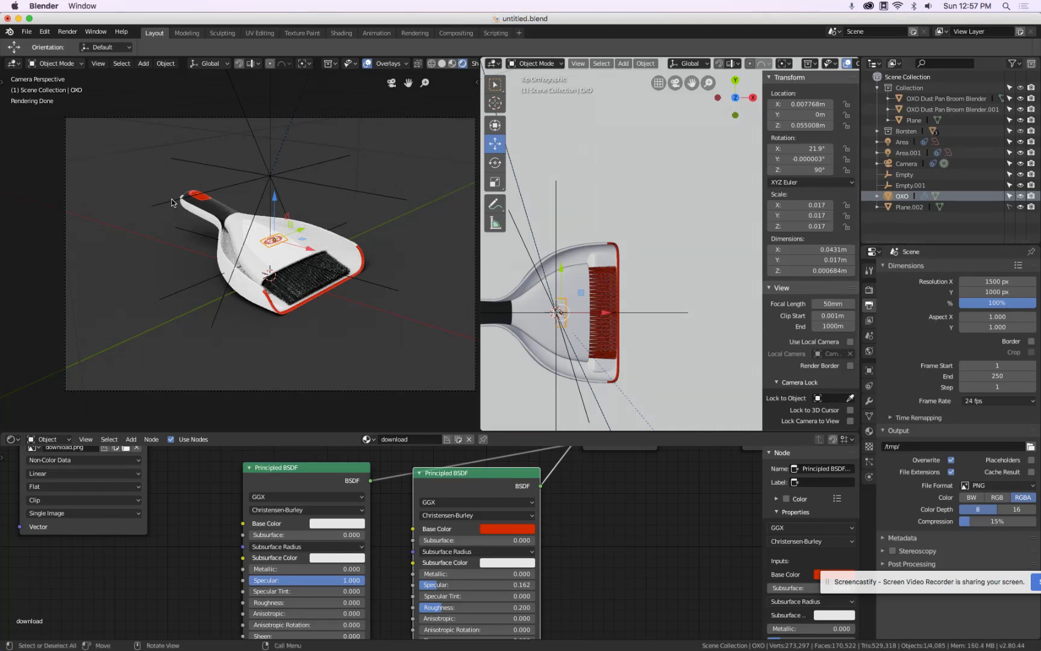
pyautogui.hotkey('ctrl', 'b')
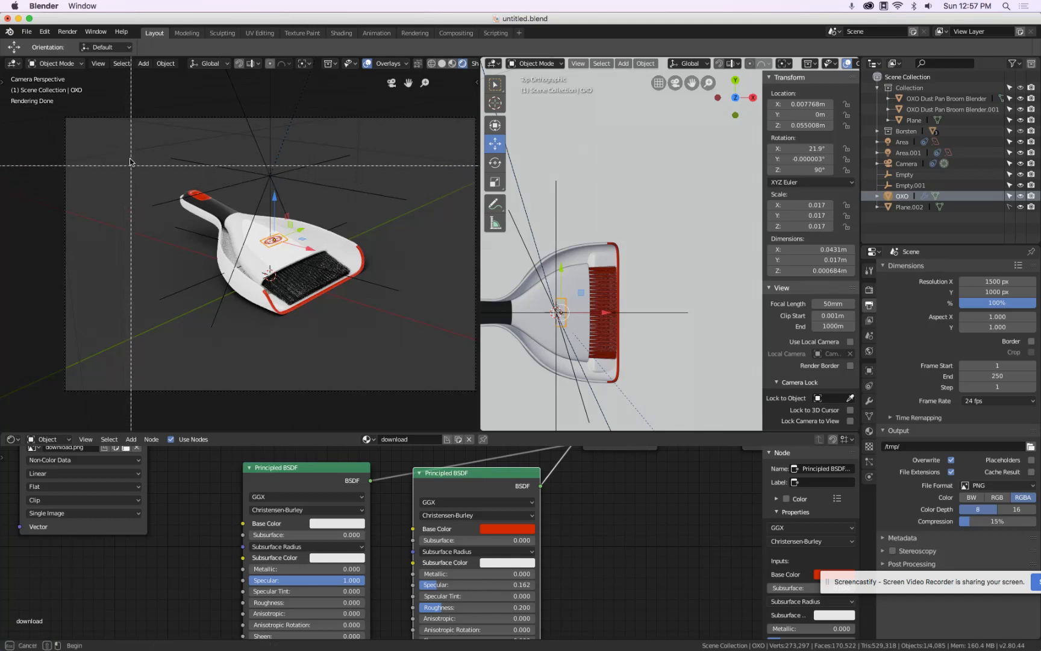
pyautogui.moveTo(129, 156)
pyautogui.mouseDown()
pyautogui.moveTo(379, 336)
pyautogui.moveTo(429, 345)
pyautogui.mouseUp()
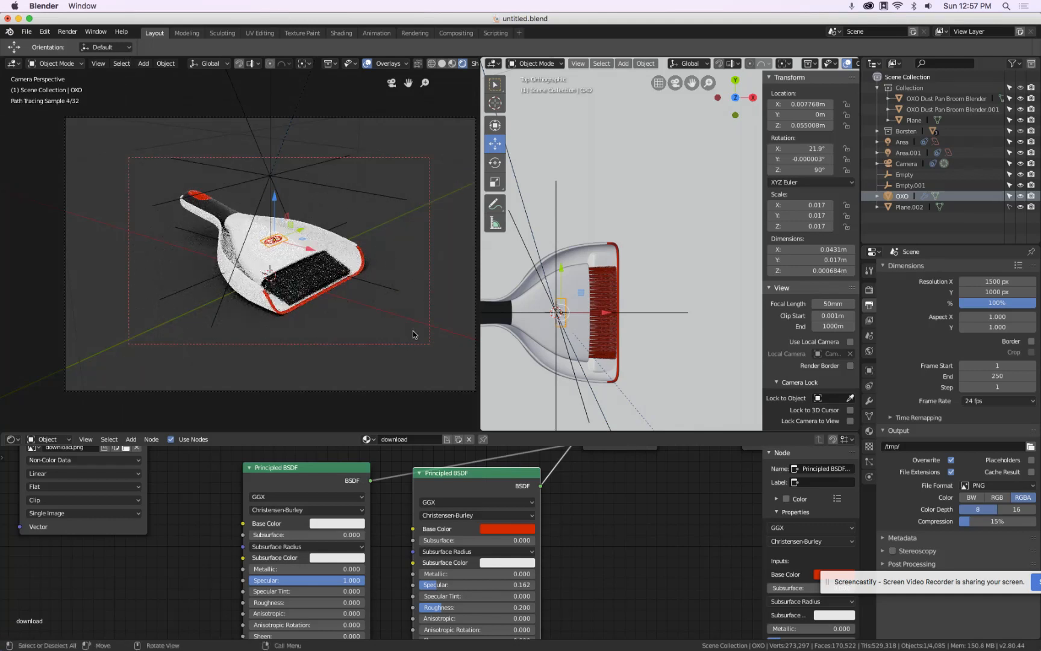
pyautogui.hotkey('ctrl', 'b')
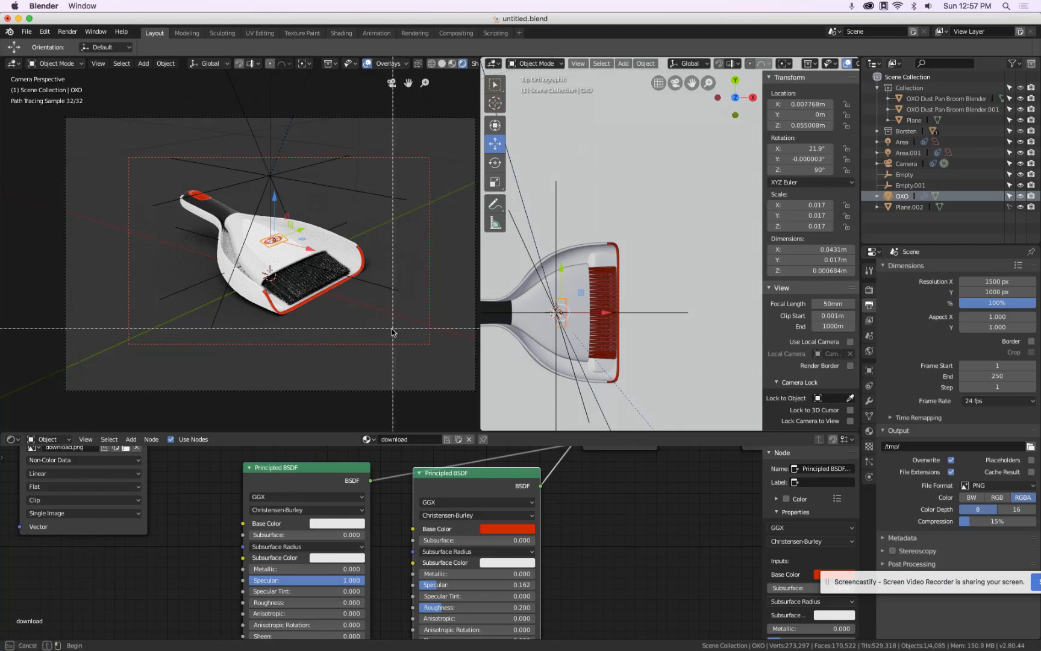
pyautogui.moveTo(395, 333)
pyautogui.mouseDown()
pyautogui.moveTo(135, 165)
pyautogui.moveTo(146, 166)
pyautogui.mouseUp()
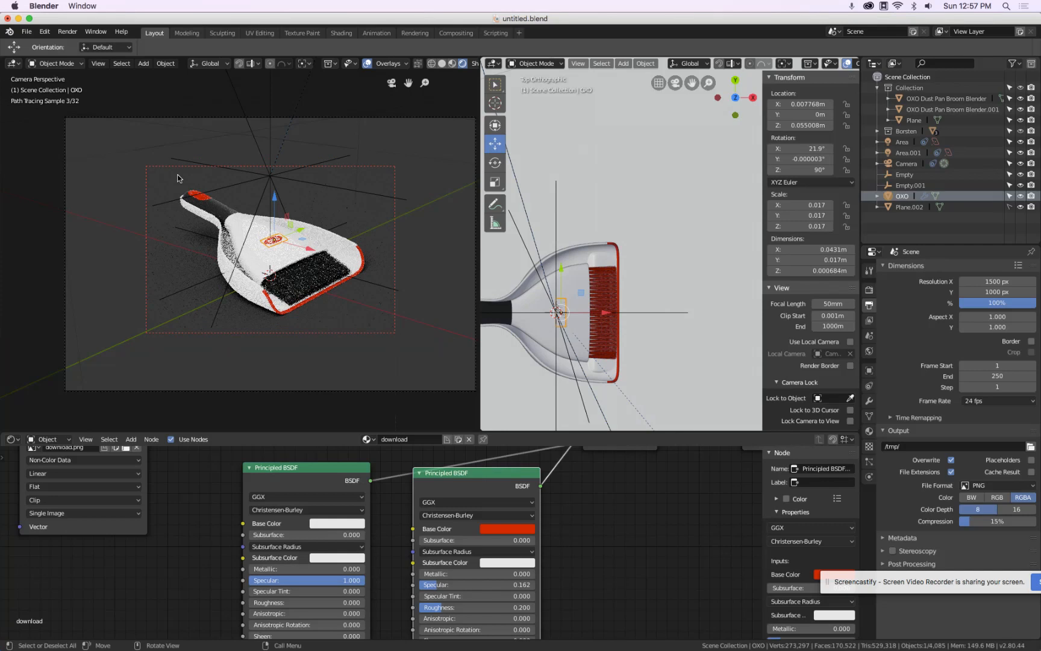
pyautogui.hotkey('ctrl', 'b')
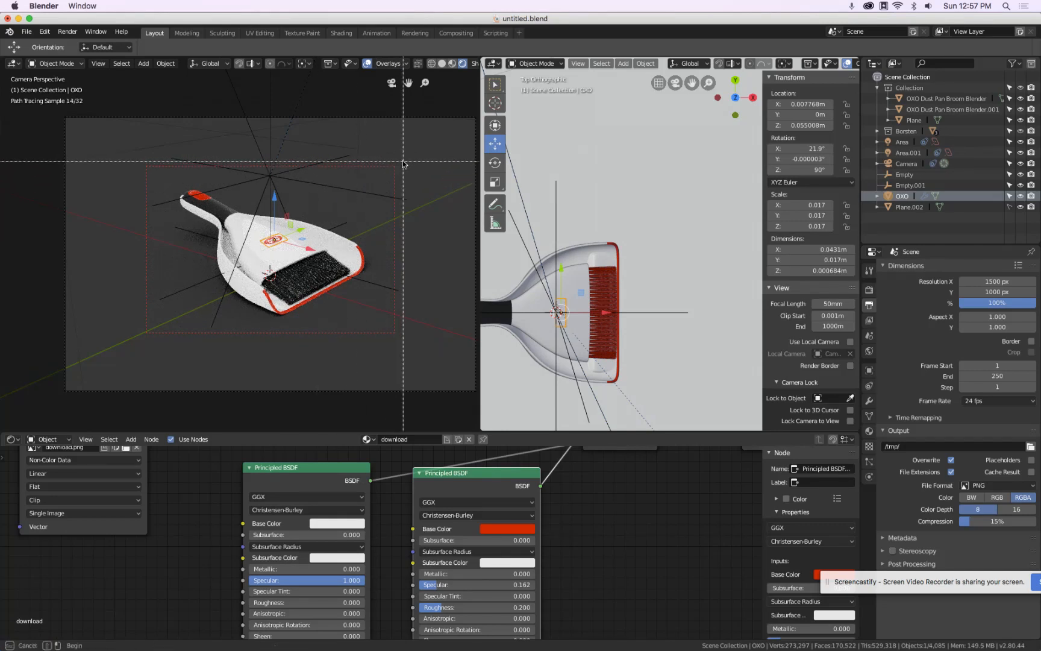
pyautogui.moveTo(402, 159); pyautogui.dragTo(125, 346)
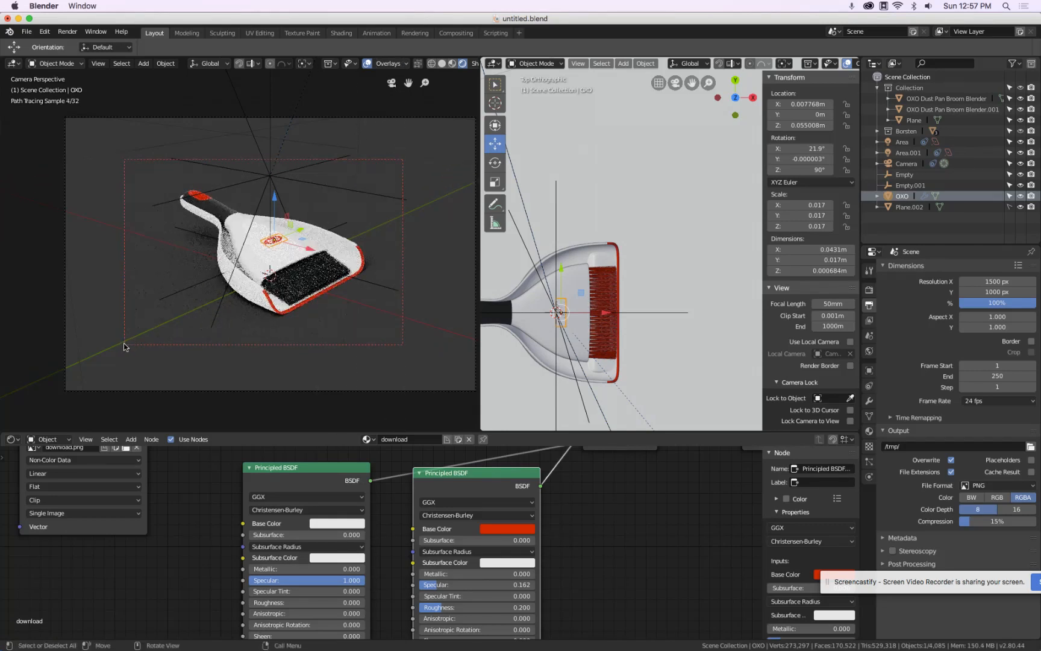
pyautogui.hotkey('ctrl', 'b')
pyautogui.moveTo(429, 147); pyautogui.dragTo(86, 369)
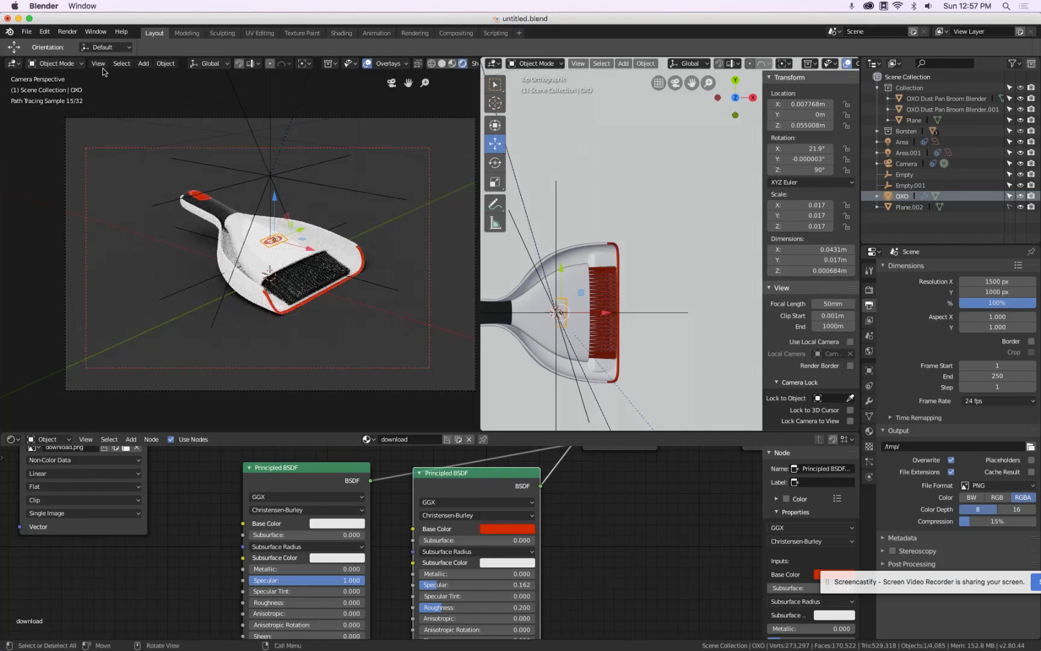
# Switch the viewport back to solid shading and render an image of the render region, zooming into the result
pyautogui.click(441, 63)
pyautogui.click(67, 31)
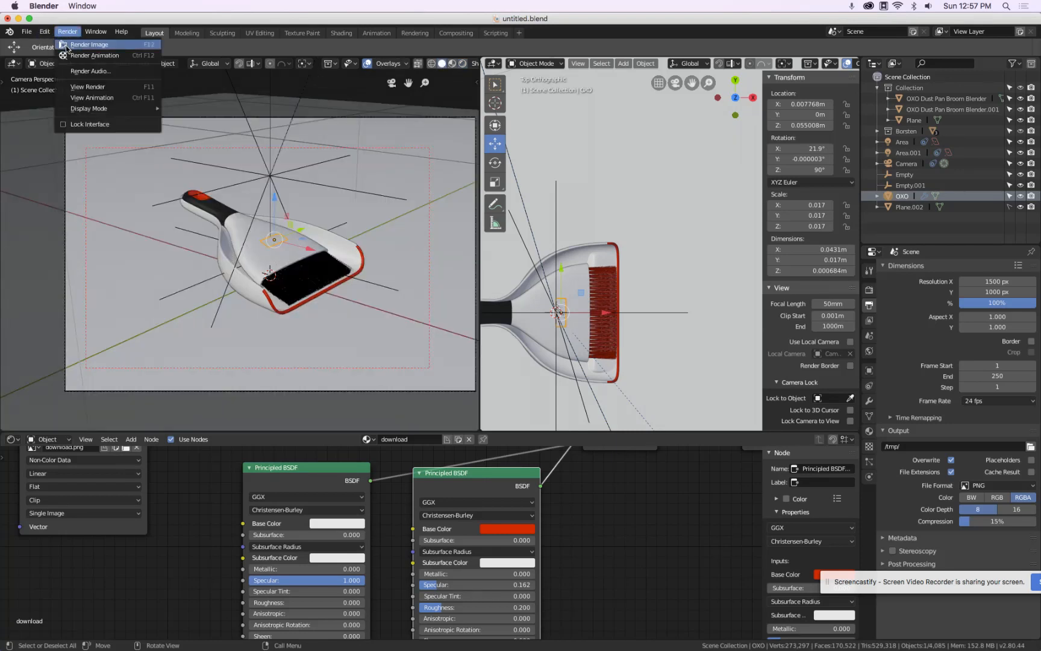
pyautogui.click(66, 46)
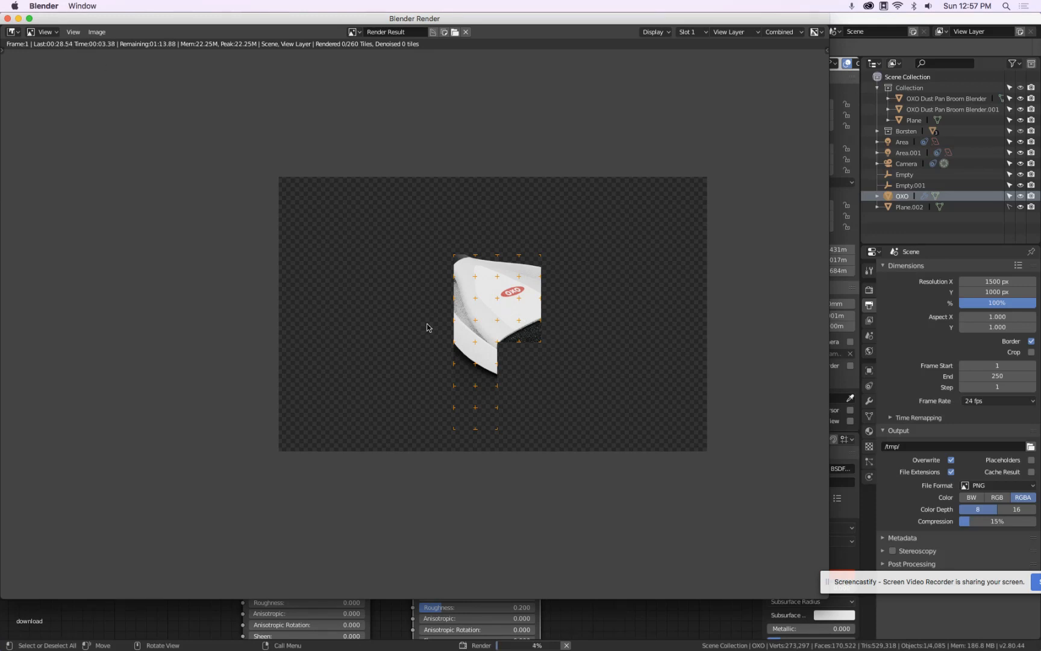
pyautogui.scroll(2, 427, 328)
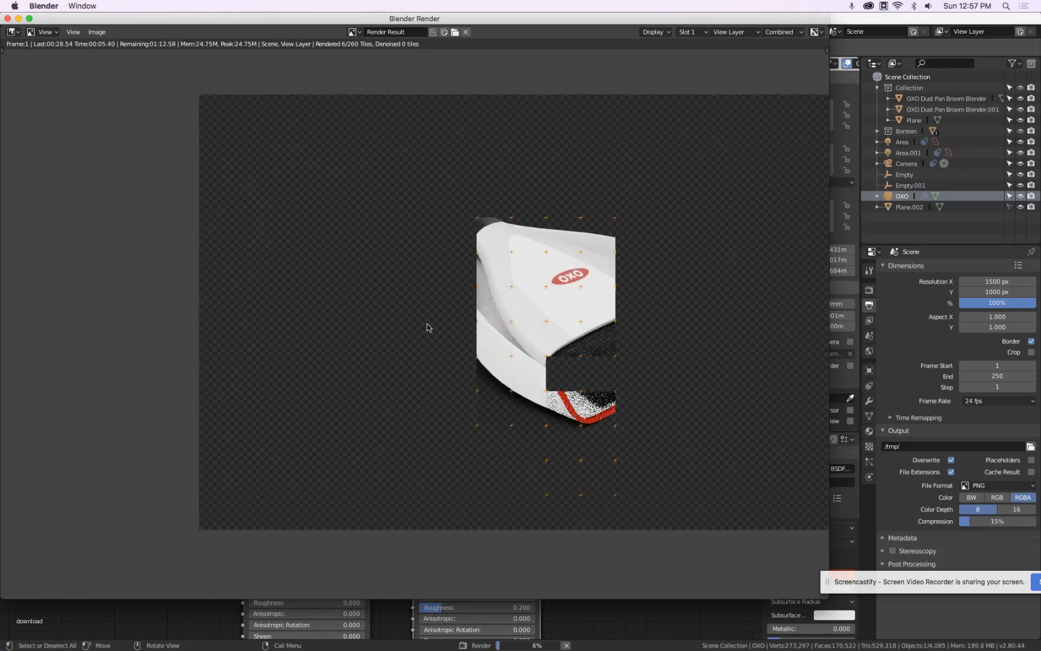
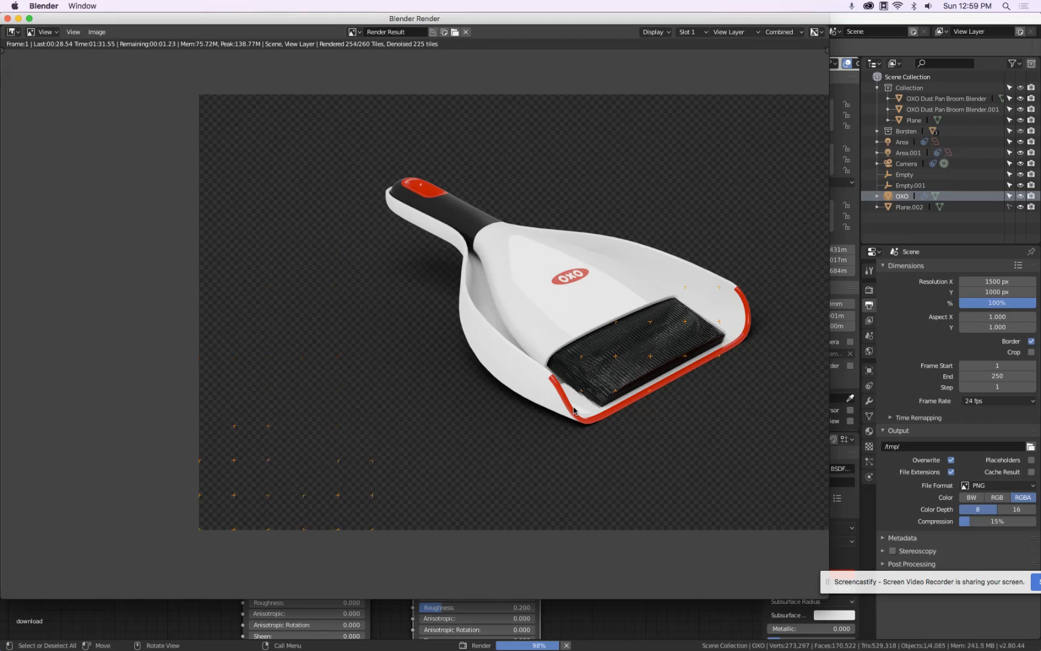
# Zoom in and out of the rendered image to inspect the brush bristles, edges and logo detail
pyautogui.scroll(4, 612, 361)
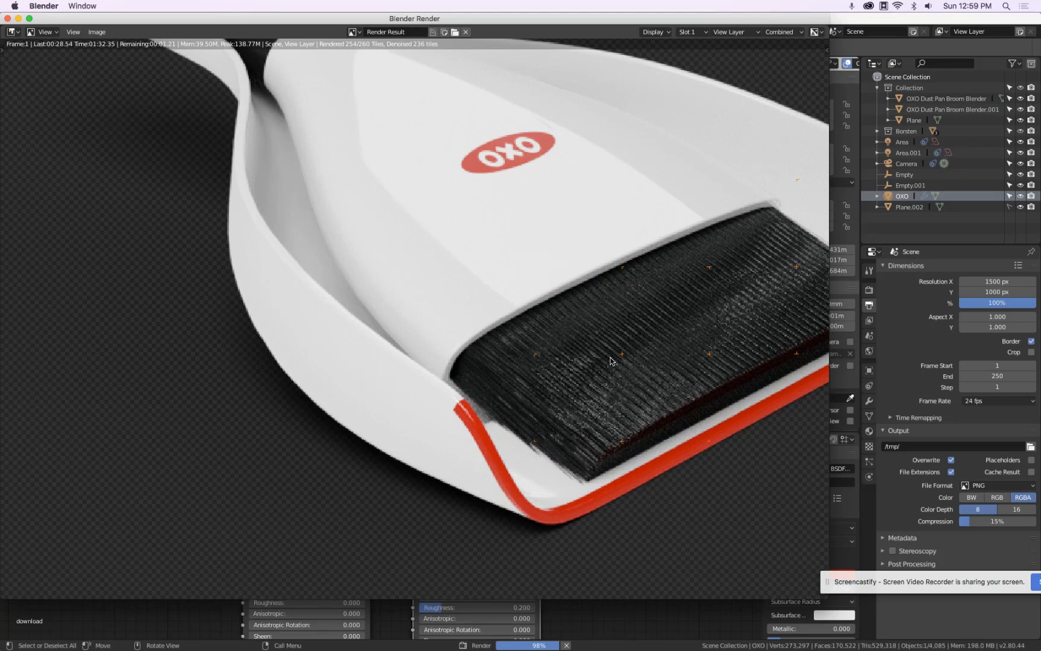
pyautogui.scroll(-5, 612, 361)
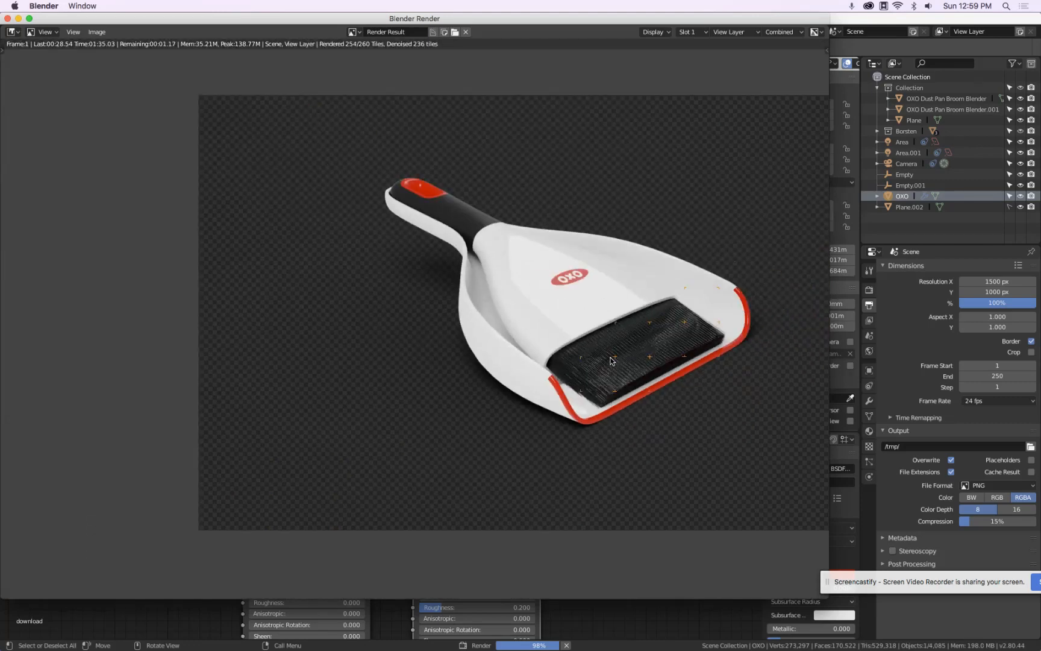
pyautogui.scroll(1, 611, 361)
pyautogui.scroll(2, 610, 360)
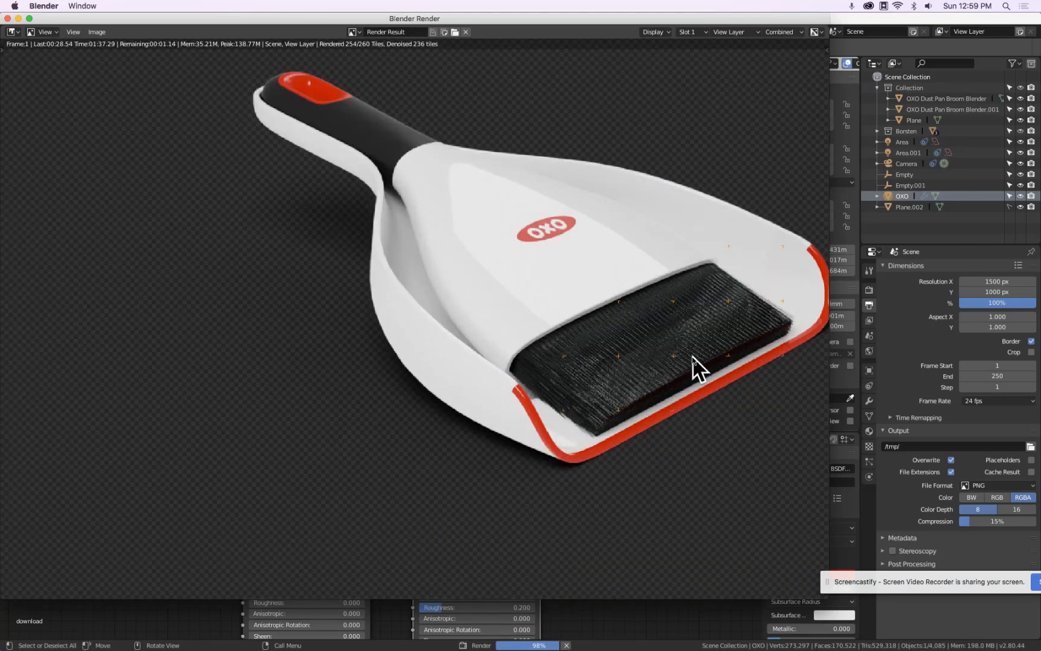
pyautogui.scroll(3, 699, 362)
pyautogui.scroll(2, 702, 358)
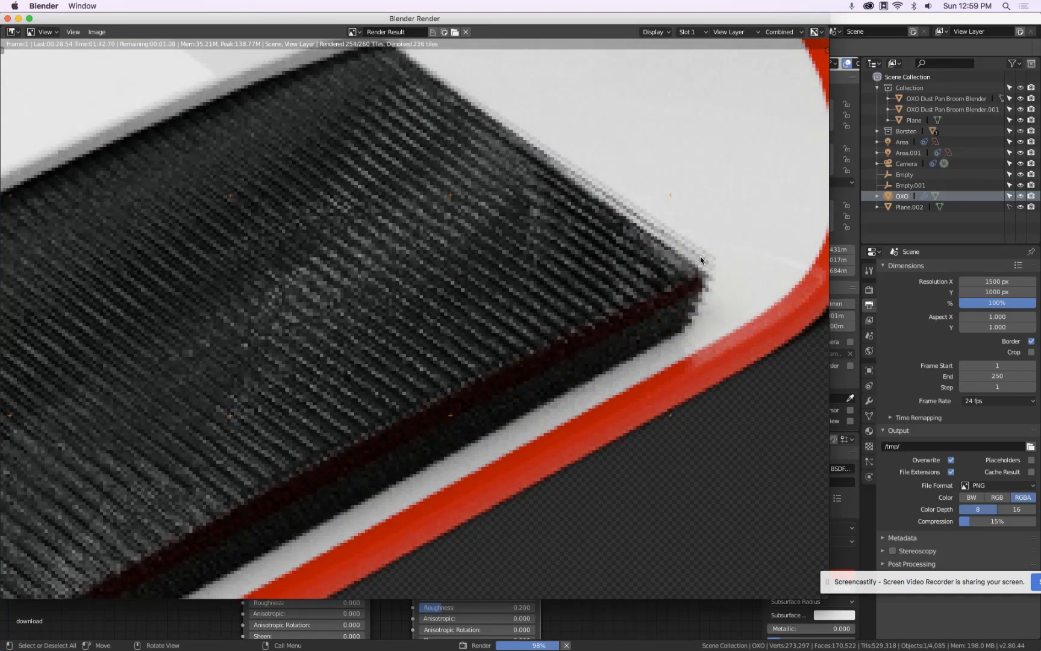
pyautogui.scroll(-3, 698, 259)
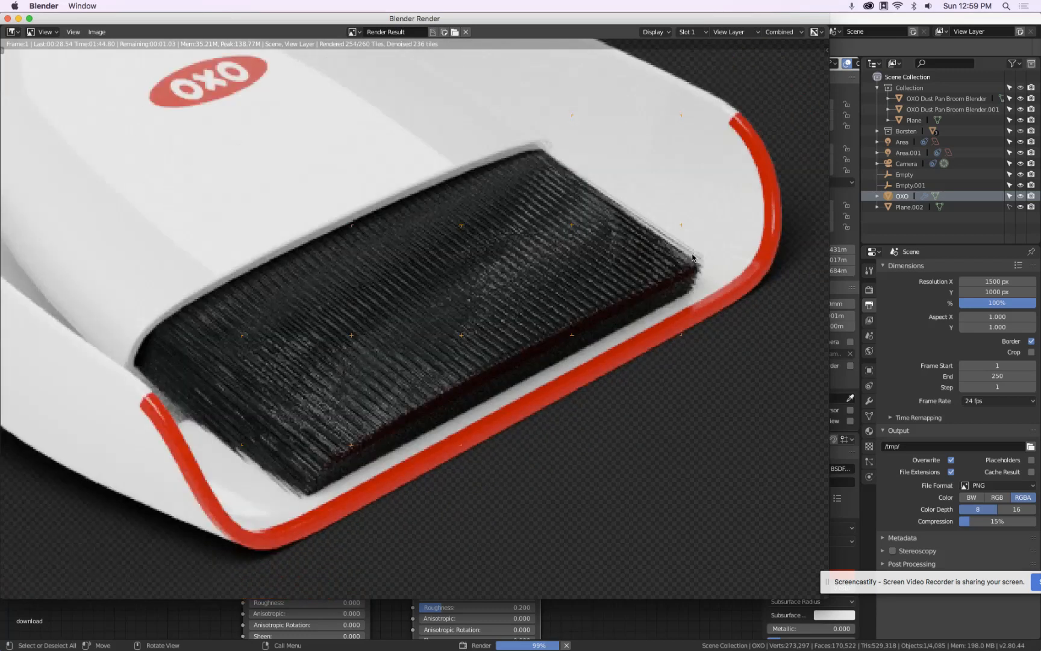
pyautogui.scroll(-4, 691, 258)
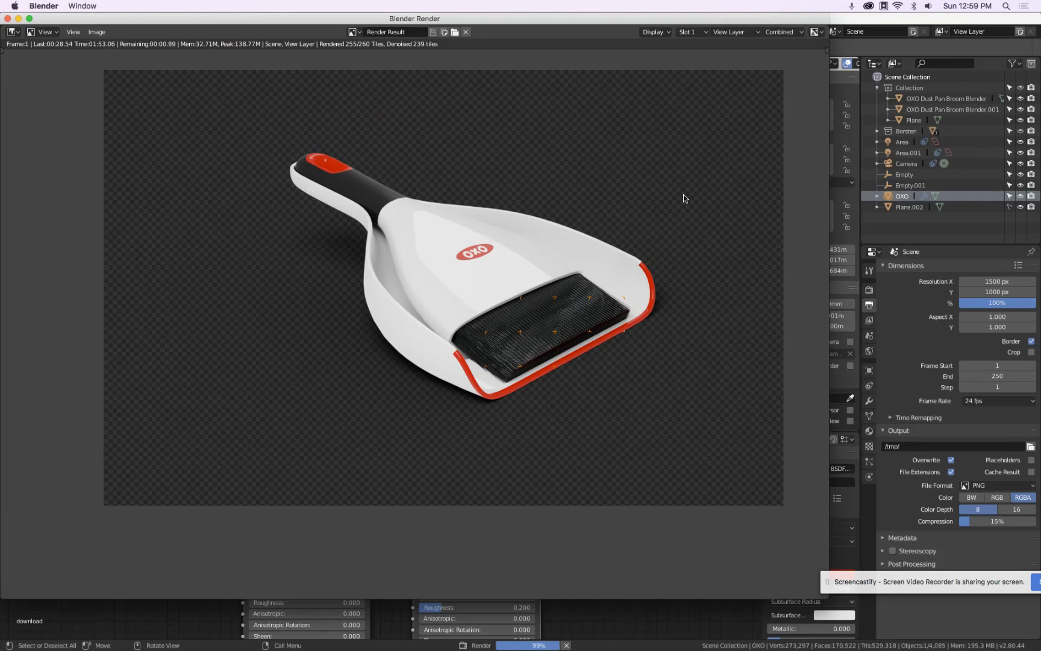
# Reopen the render result and preview its Alpha, Color, and Color and Alpha display channels
pyautogui.press('Escape')
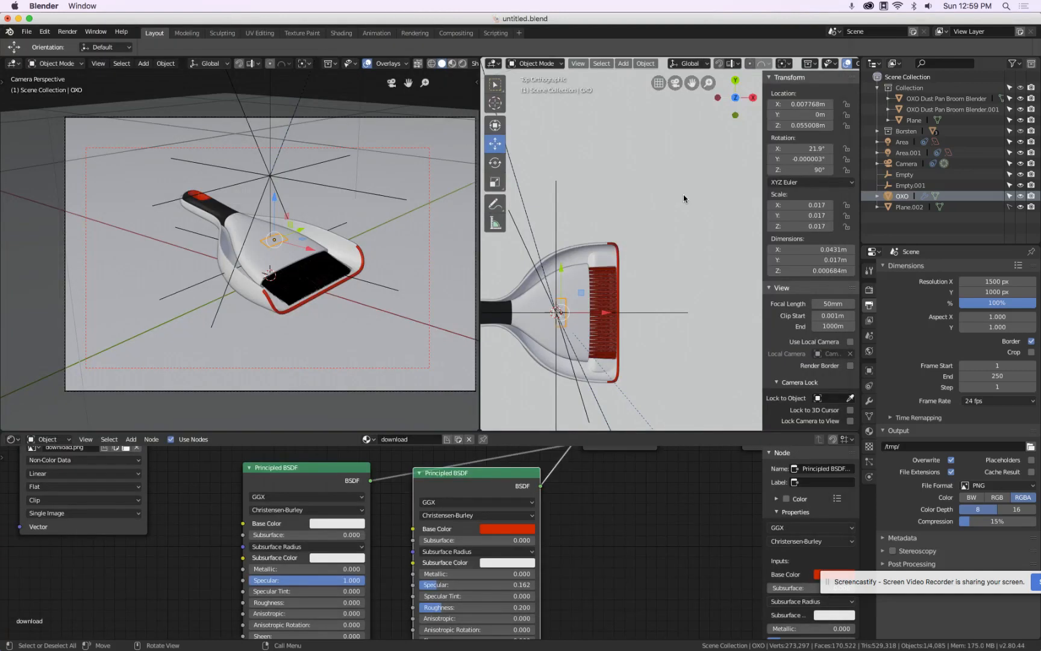
pyautogui.moveTo(55, 19); pyautogui.dragTo(165, 194)
pyautogui.click(18, 88)
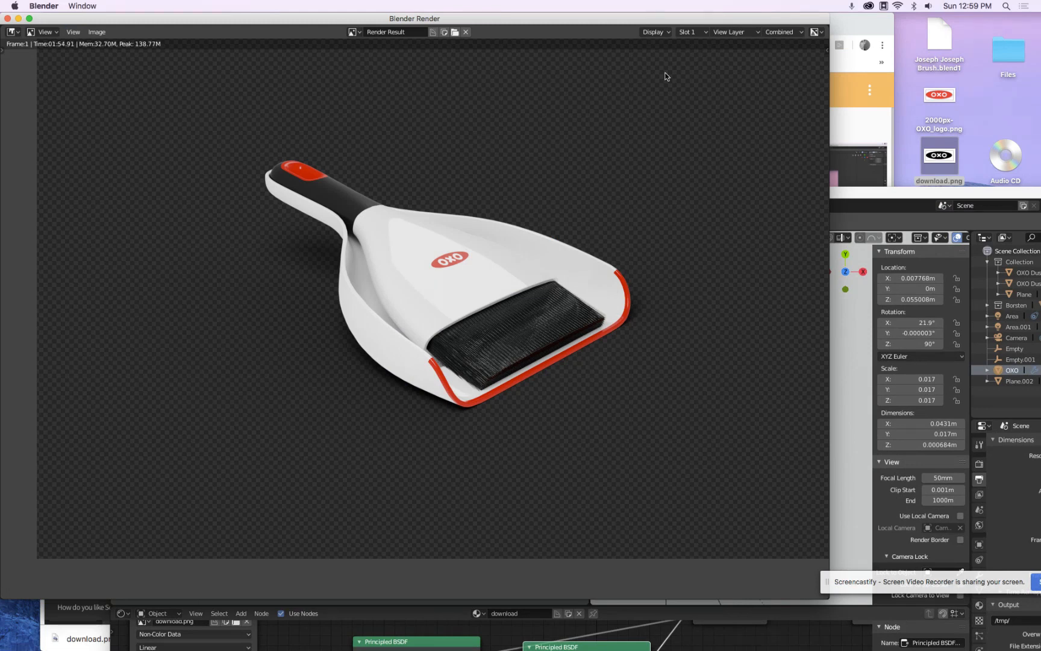
pyautogui.click(796, 32)
pyautogui.click(816, 32)
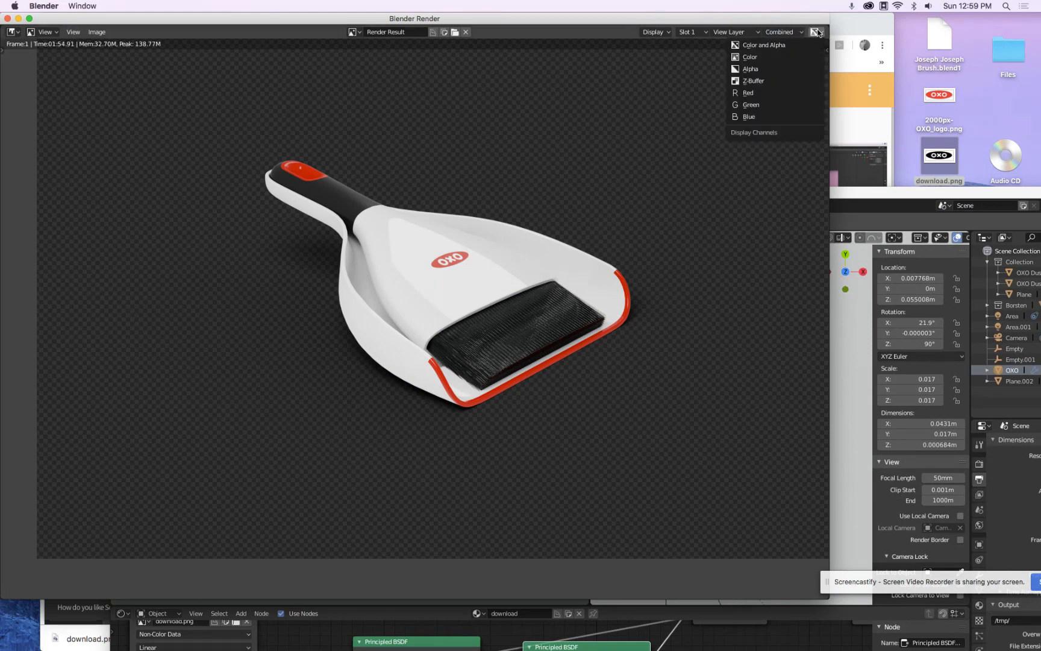
pyautogui.click(789, 68)
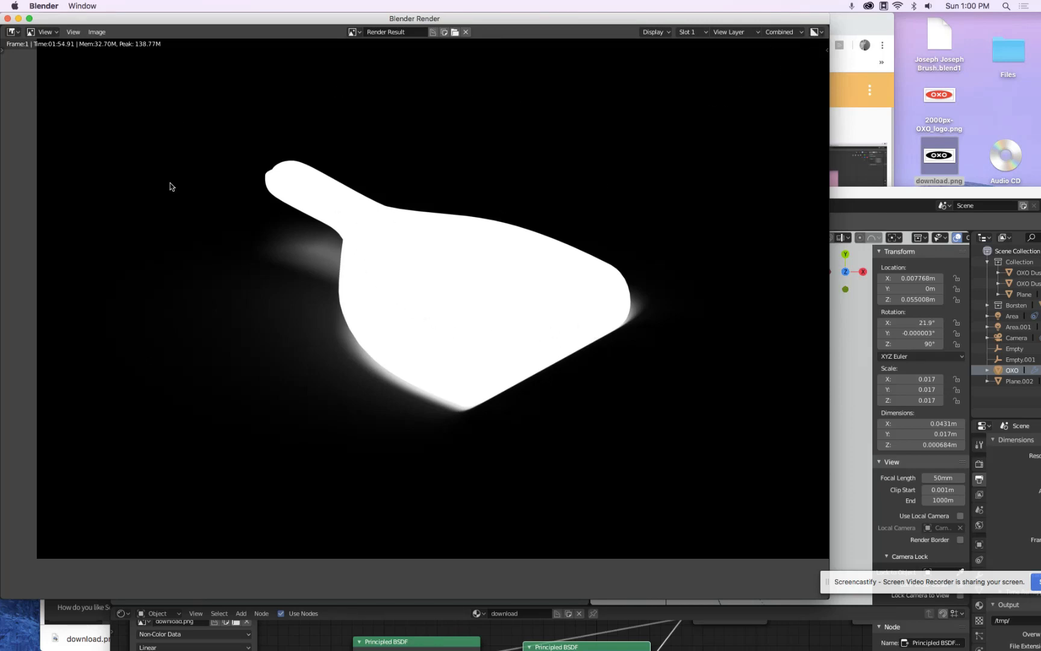
pyautogui.click(813, 33)
pyautogui.click(803, 57)
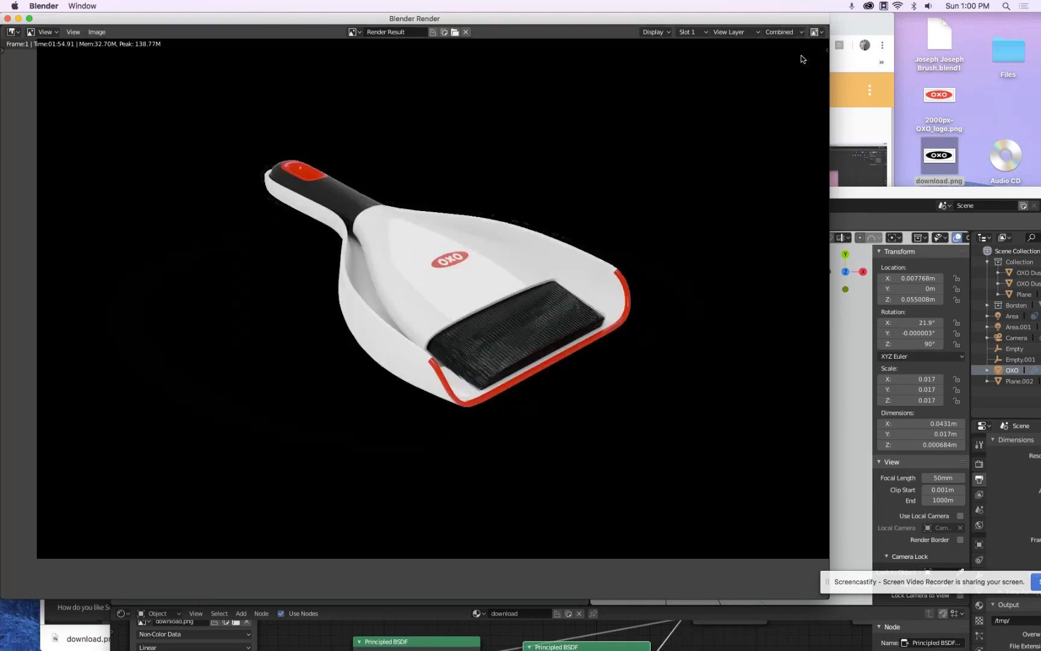
pyautogui.click(818, 33)
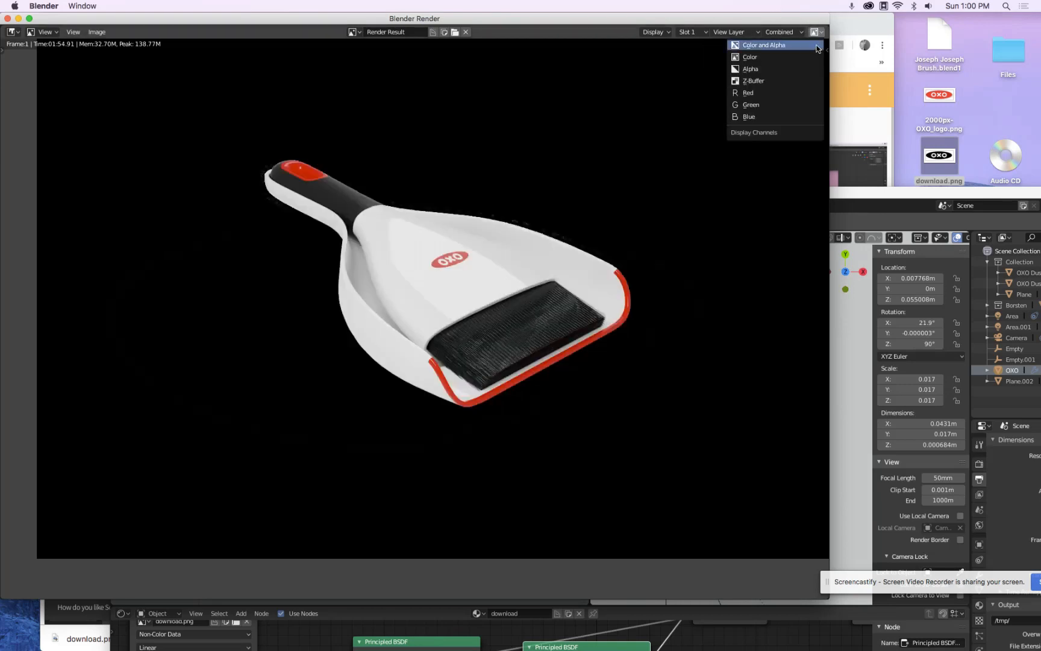
pyautogui.click(818, 46)
# Save a copy of the render as a PNG named OXO Rendering on the Desktop
pyautogui.click(95, 33)
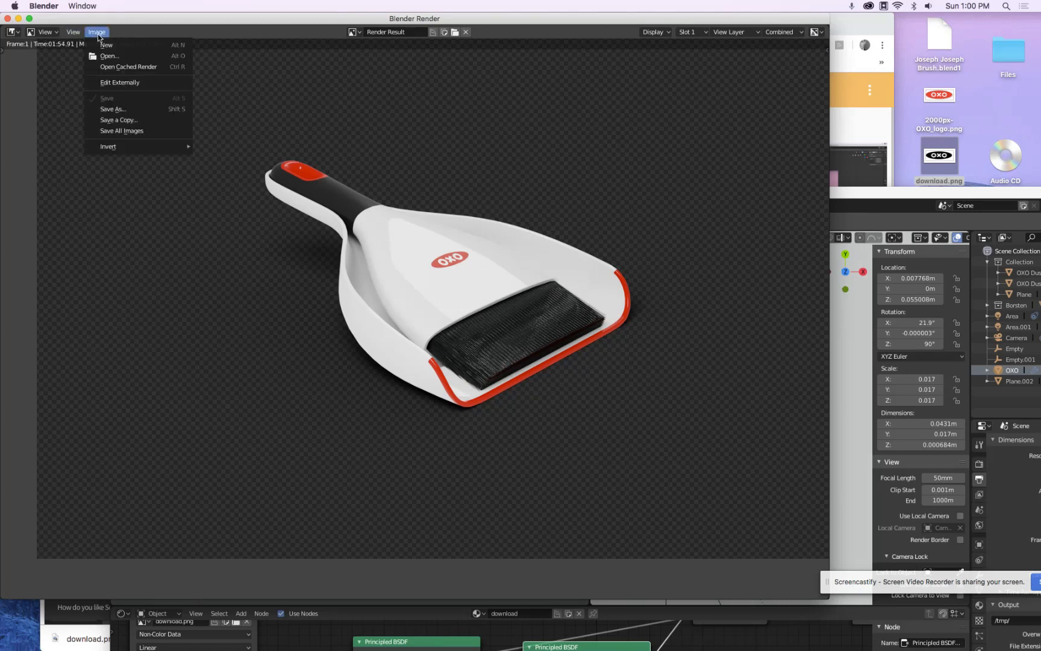
pyautogui.click(137, 113)
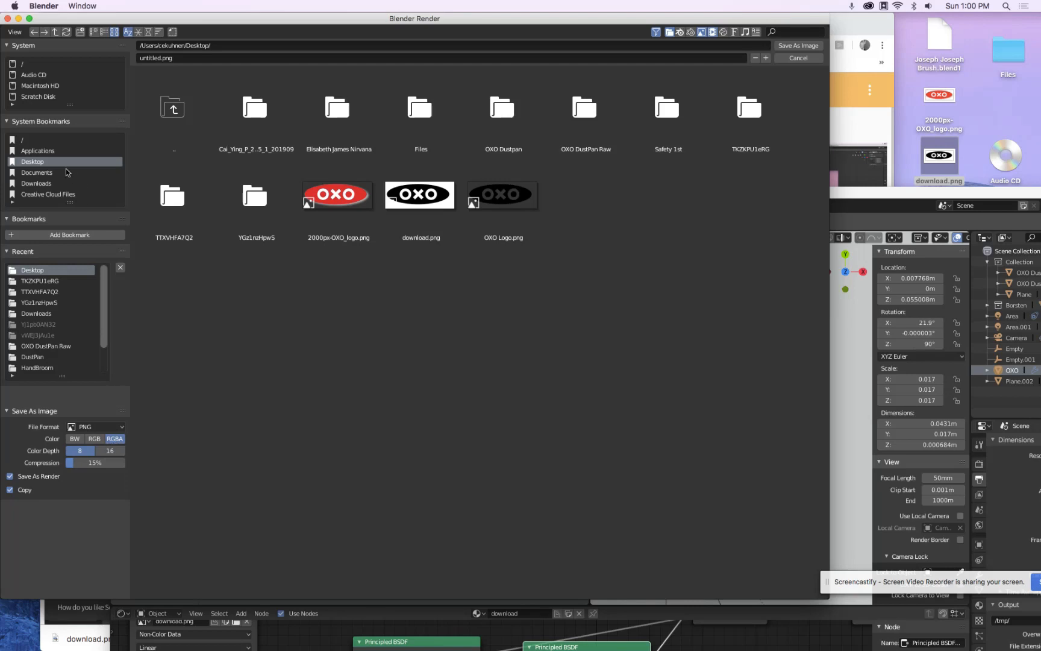
pyautogui.click(203, 48)
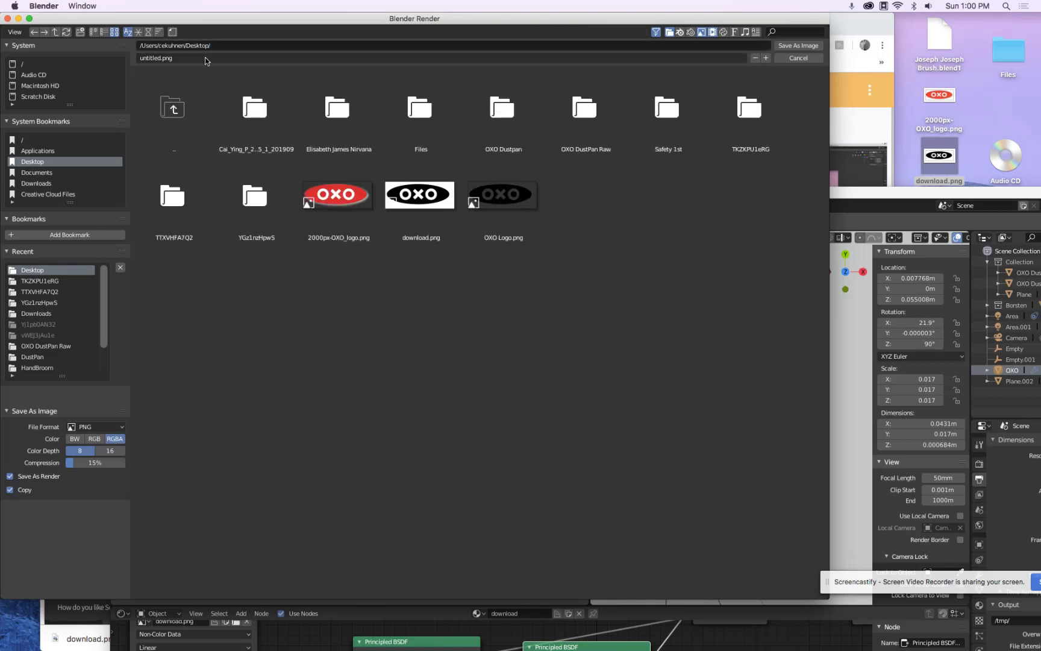
pyautogui.click(205, 58)
pyautogui.write('OXO Rendering')
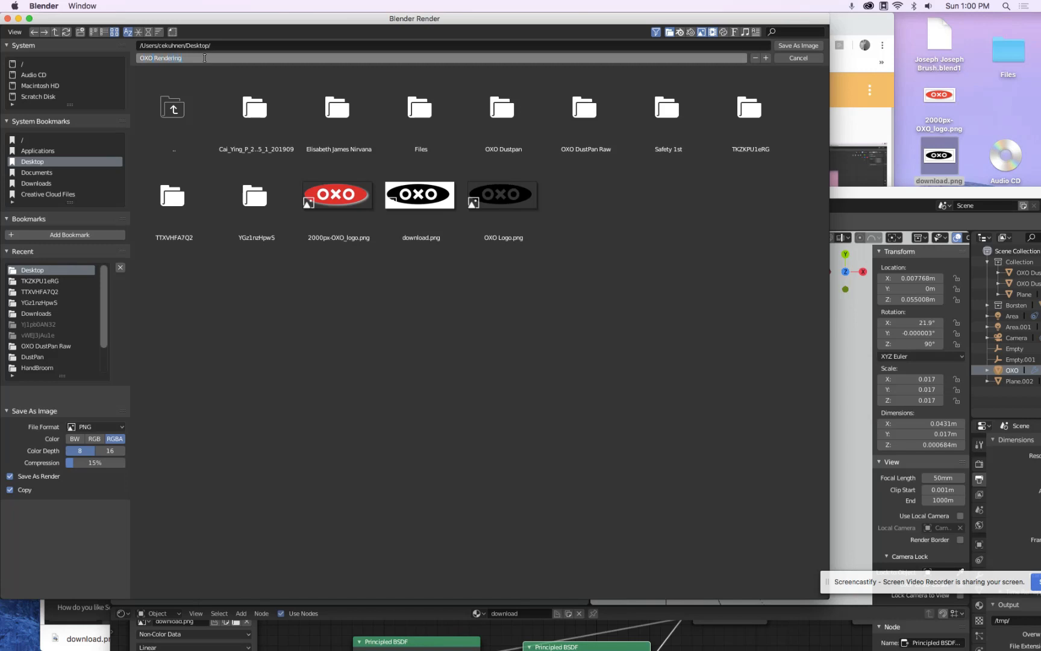
pyautogui.press('Return')
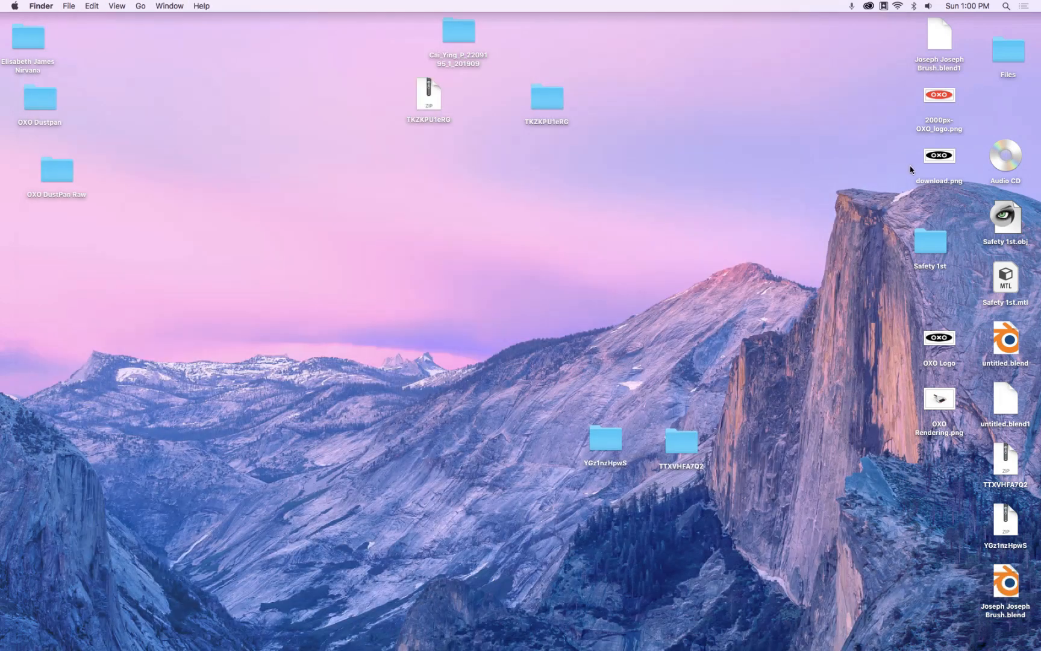
# Preview the saved OXO Rendering.png image from the desktop
pyautogui.click(939, 398)
pyautogui.press('space')
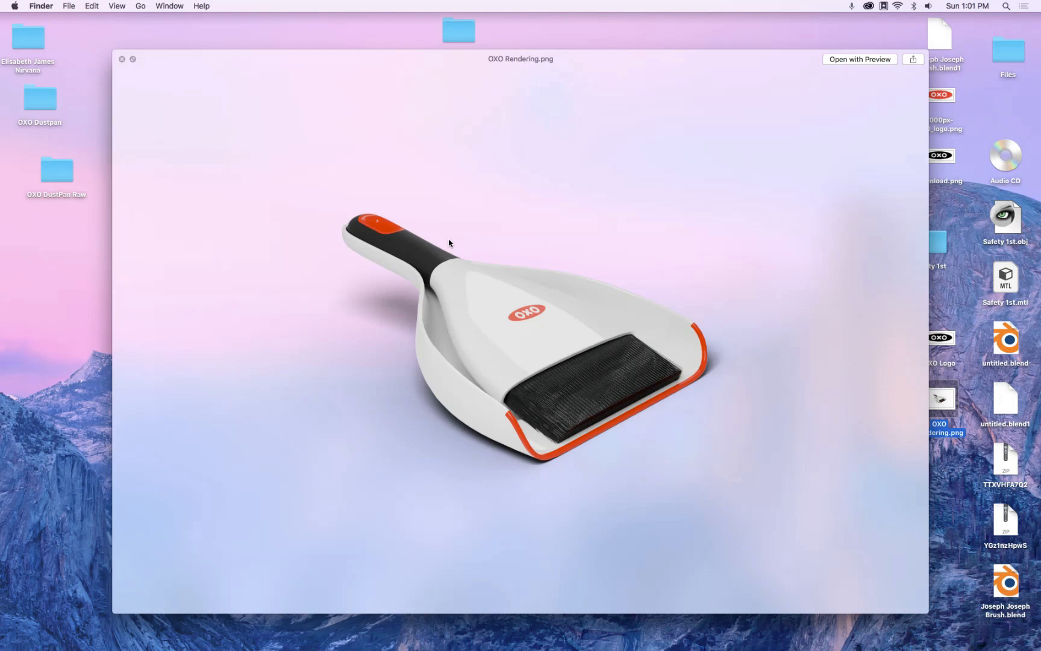
pyautogui.press('space')
pyautogui.moveTo(744, 648)
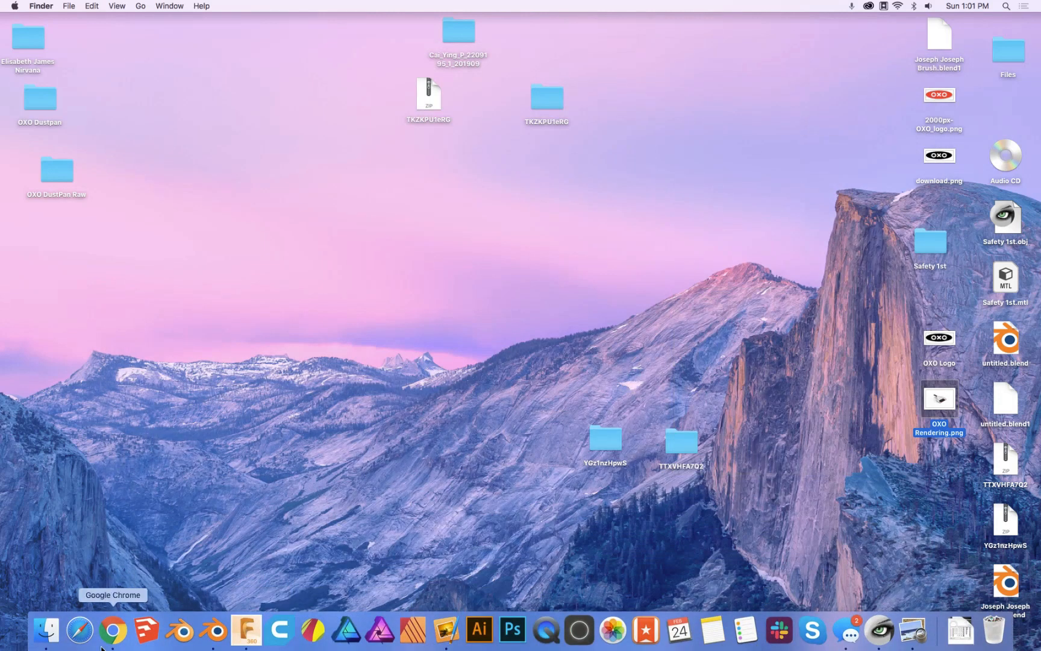
pyautogui.click(112, 635)
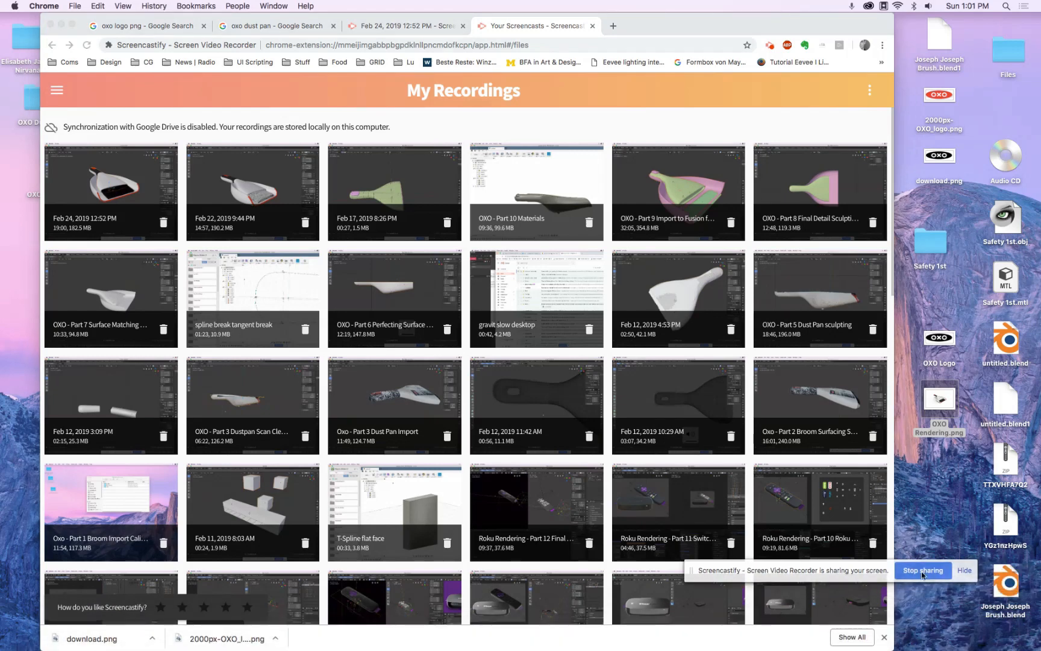